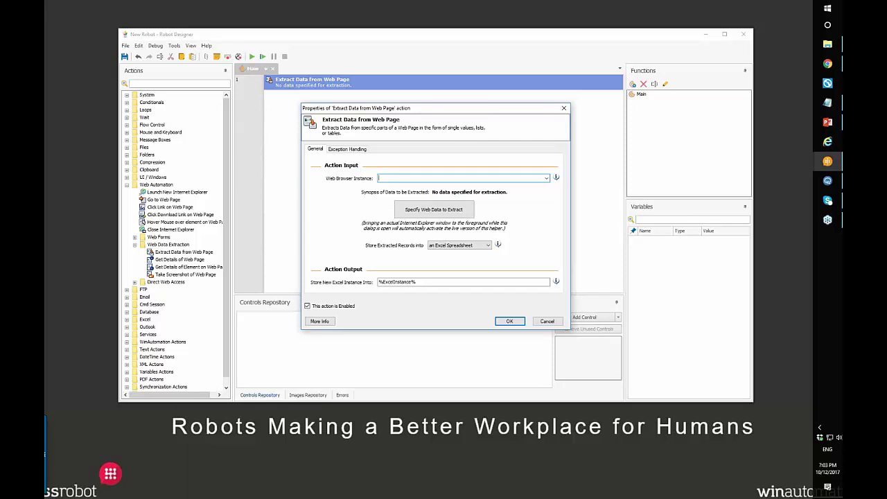
click(563, 108)
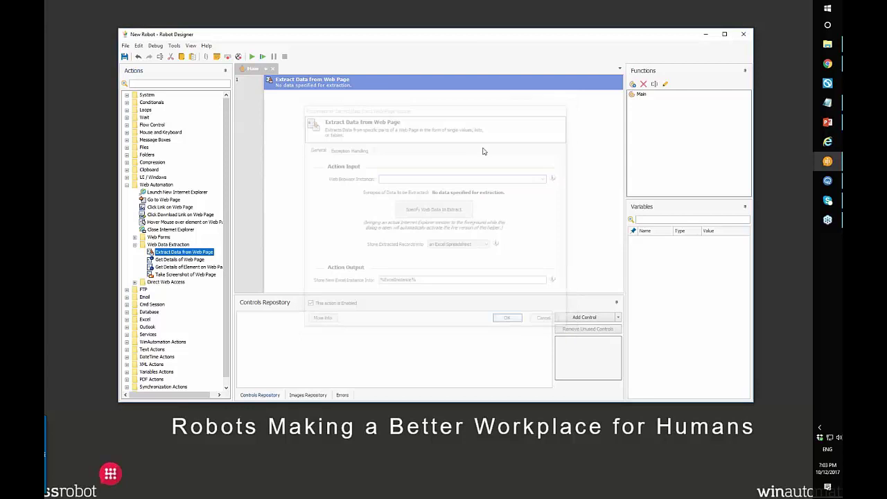
key(Delete)
double_click(177, 193)
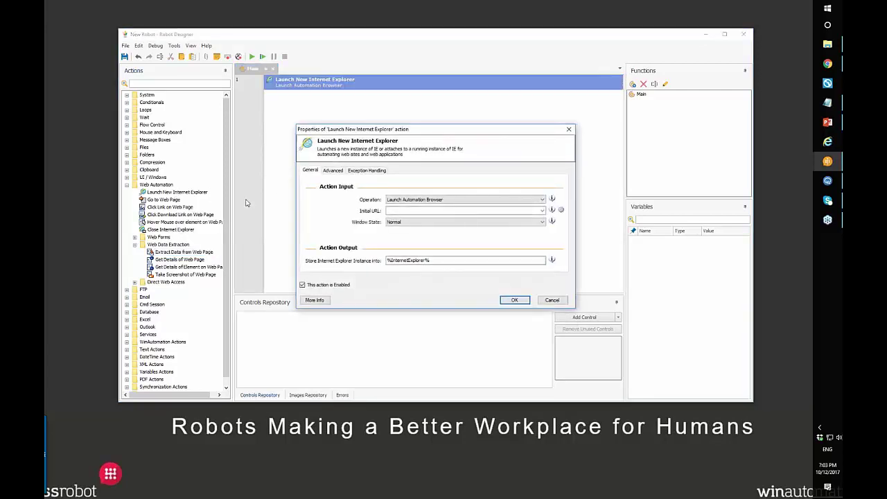
click(457, 200)
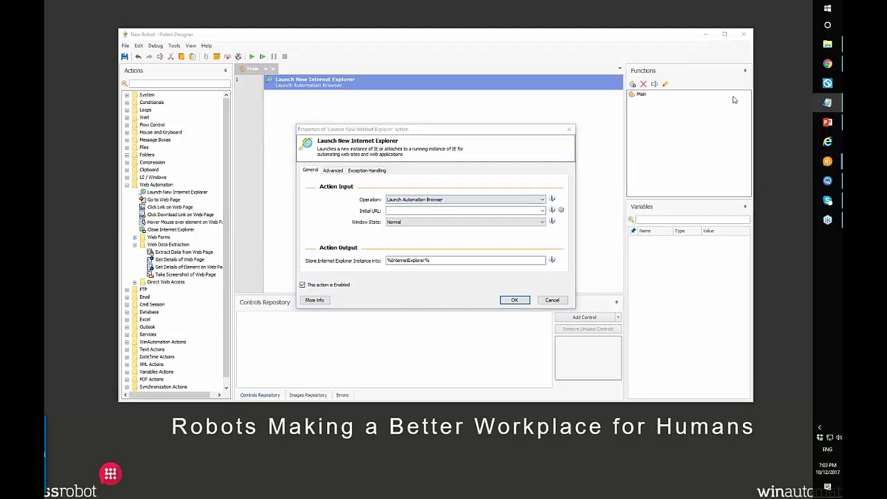
click(408, 210)
text(http://examples.winautomation.com/view_people)
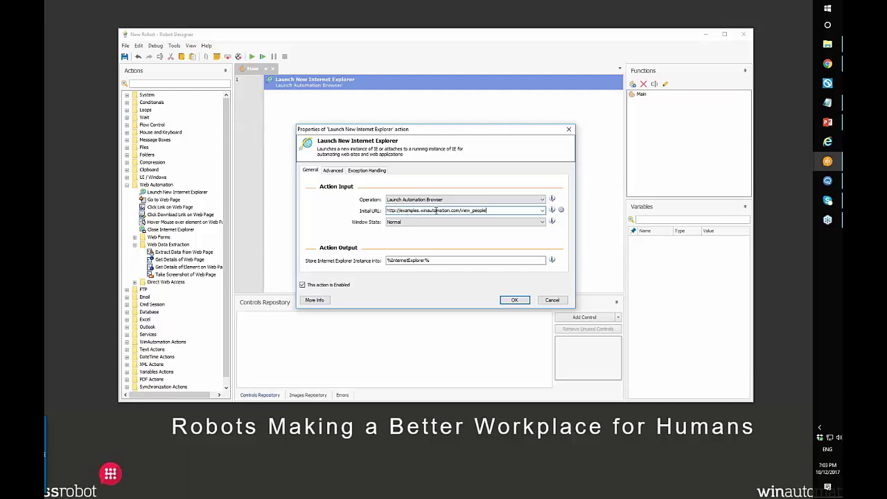
Set the browser's window state to Maximized, keep %InternetExplorer% as the output variable, and save the launch action
click(408, 223)
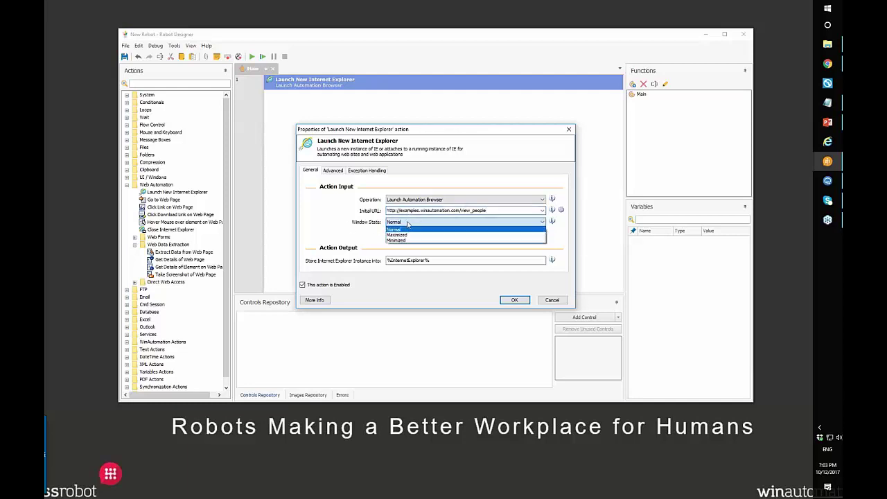
click(408, 235)
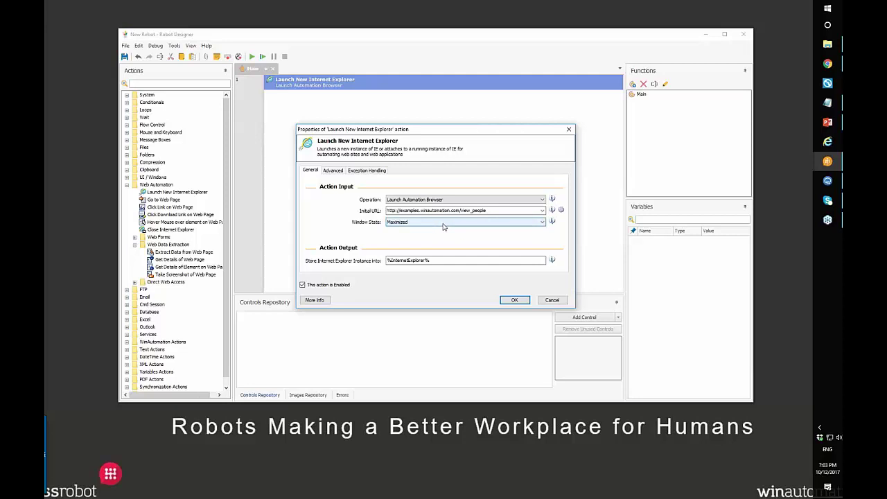
click(447, 260)
drag(430, 260, 387, 261)
click(511, 301)
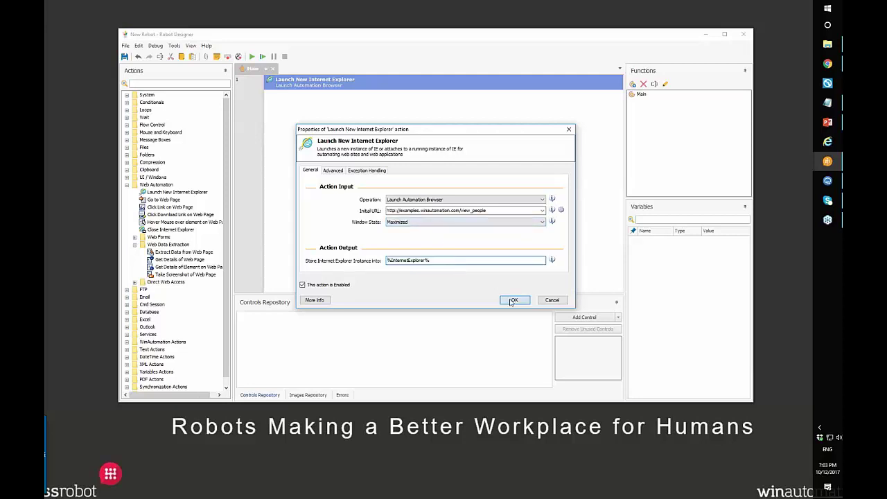
Add an Extract Data from Web Page action and examine its options for storing records in an Excel spreadsheet or a variable
double_click(186, 252)
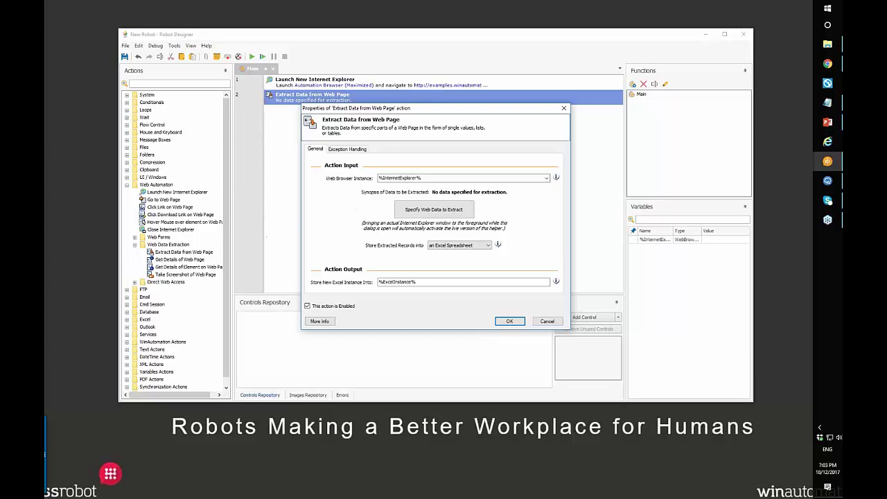
click(443, 178)
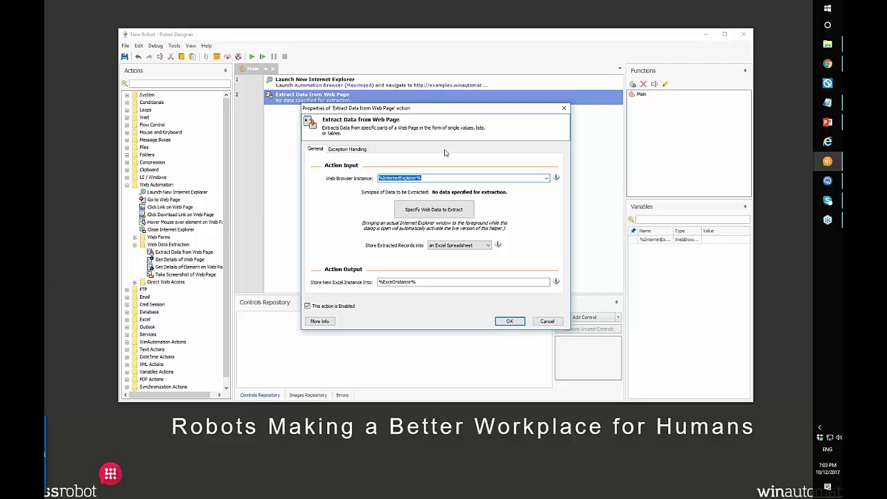
click(488, 245)
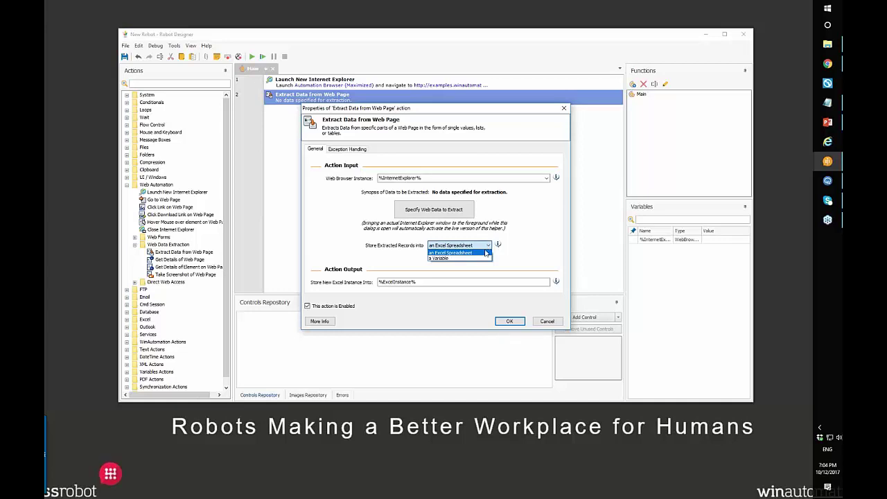
click(479, 253)
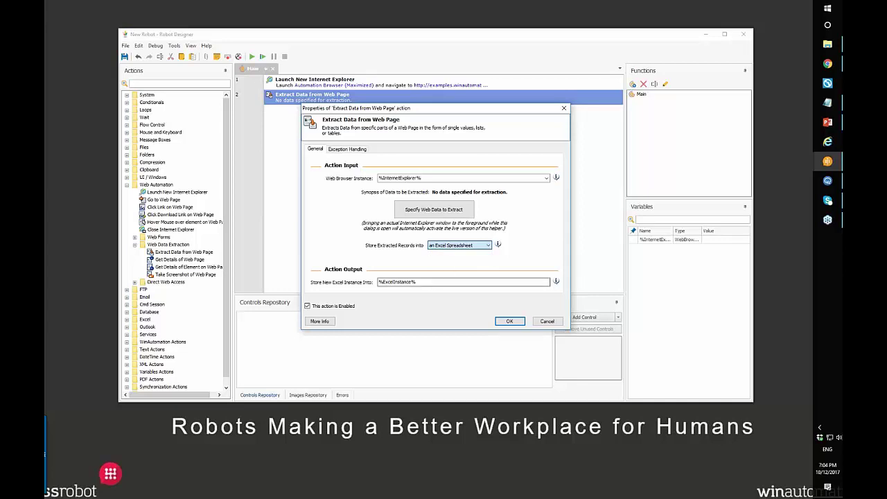
key(Tab)
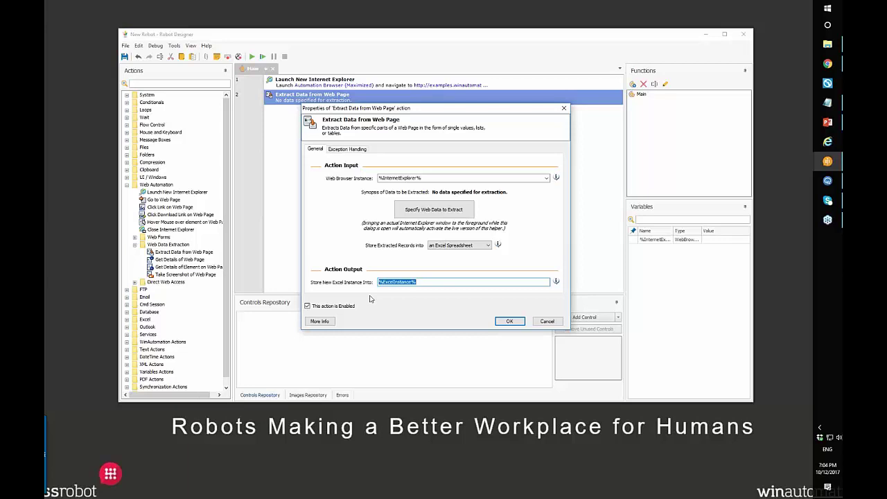
click(467, 246)
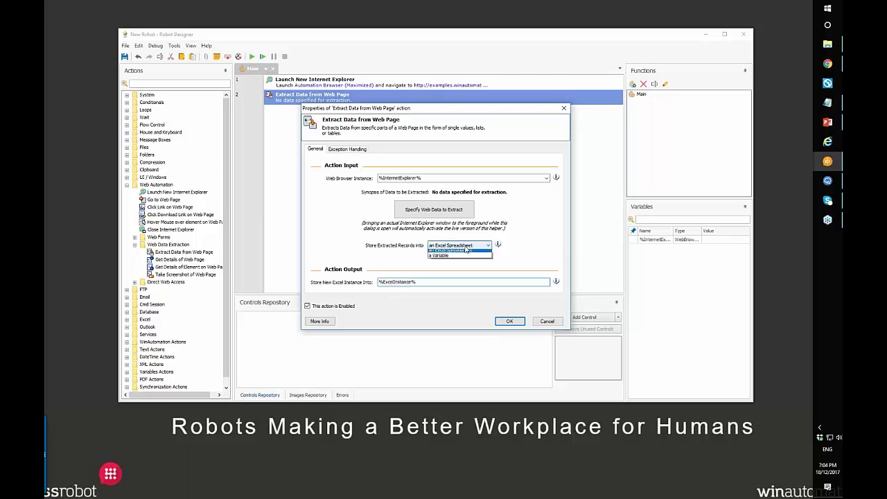
click(469, 259)
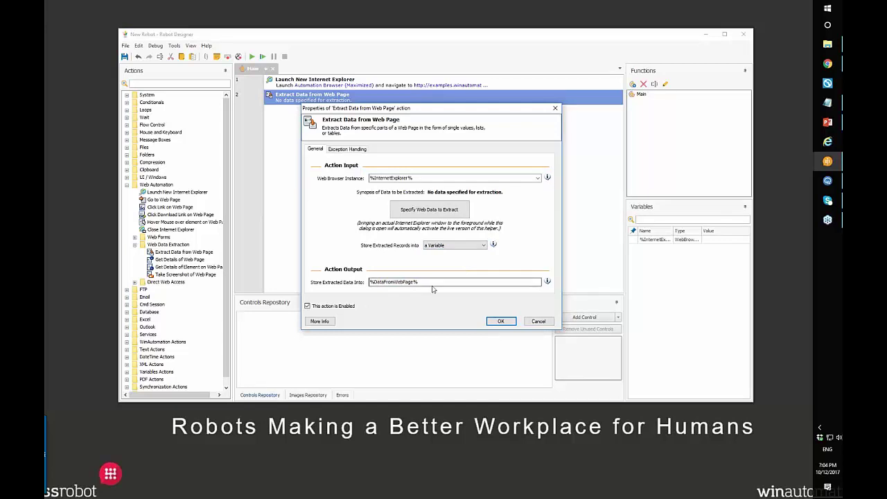
drag(420, 283, 366, 283)
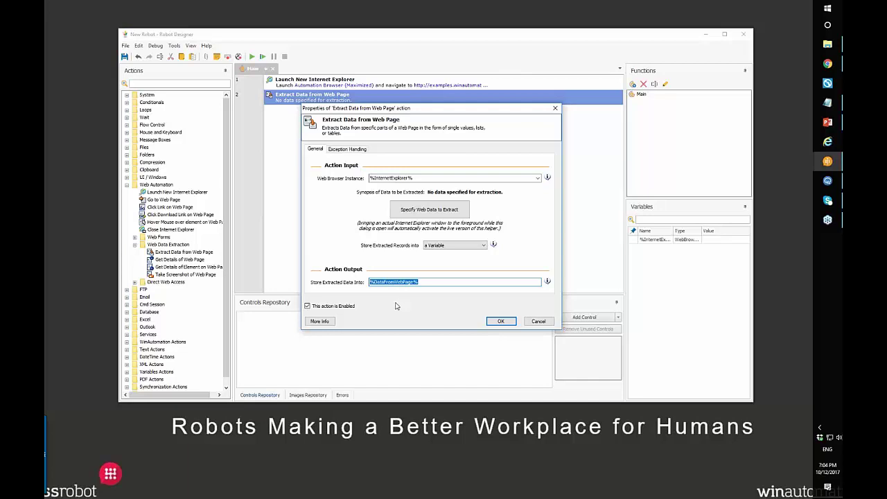
click(447, 245)
click(450, 258)
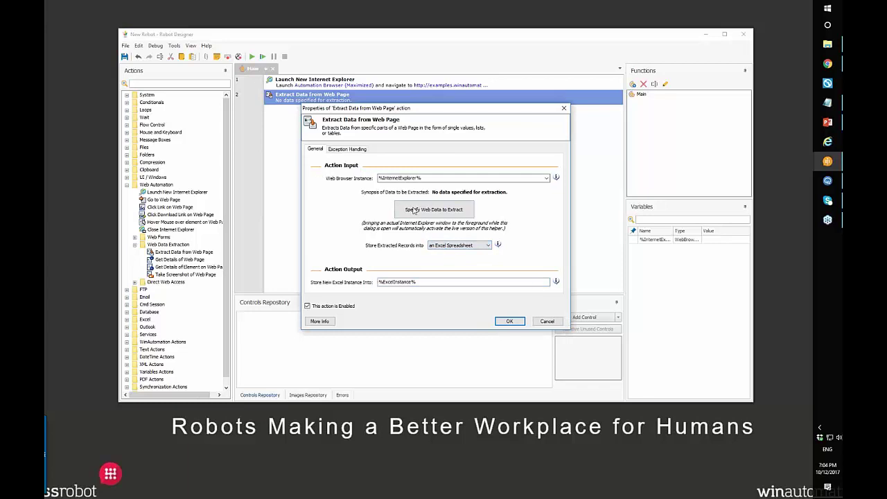
Examine the web data helper and the extraction types in its advanced settings, and close everything without saving the extraction action
click(453, 215)
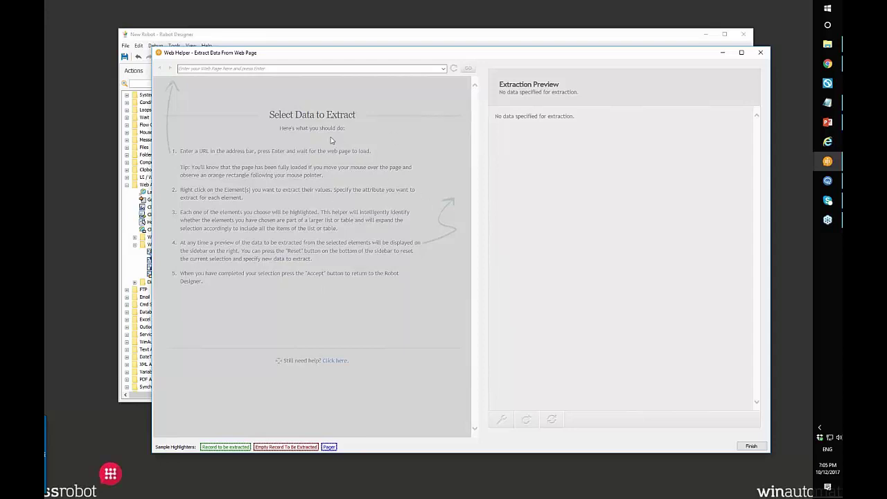
click(324, 69)
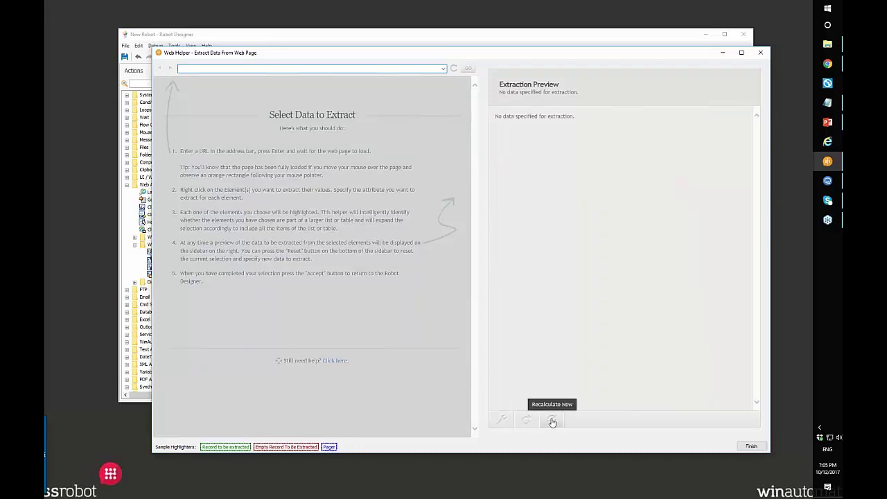
click(509, 422)
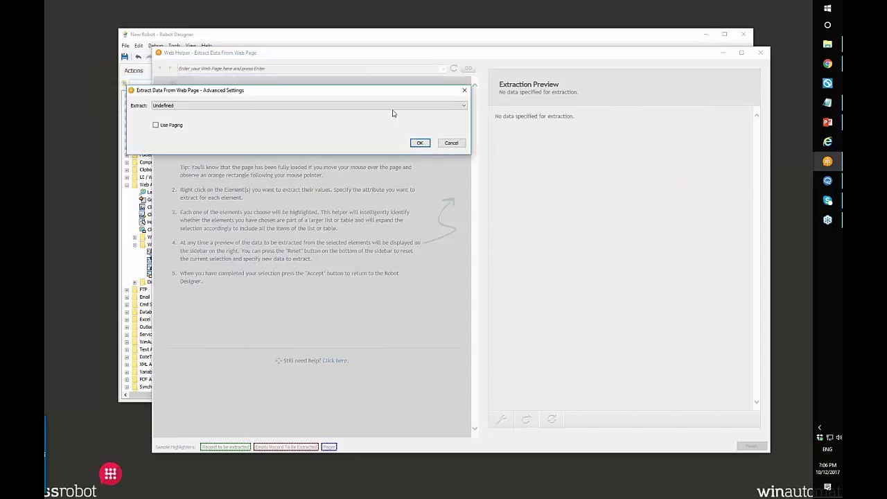
click(496, 151)
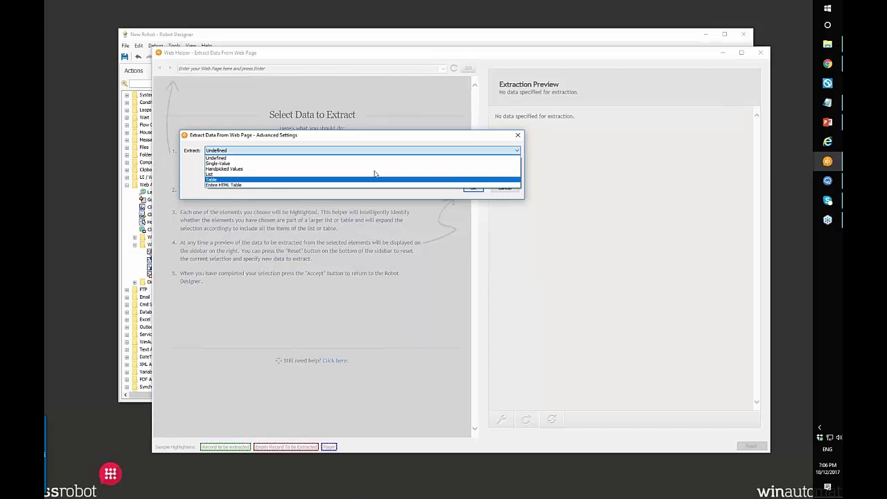
click(519, 138)
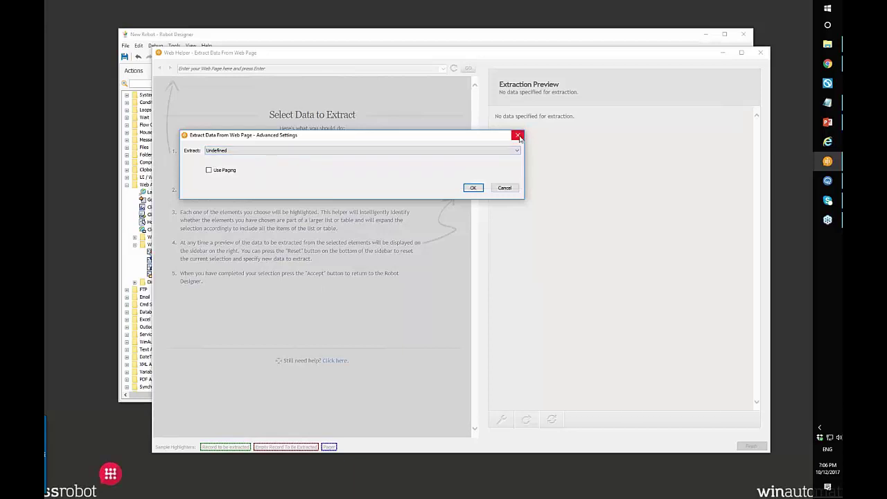
click(519, 137)
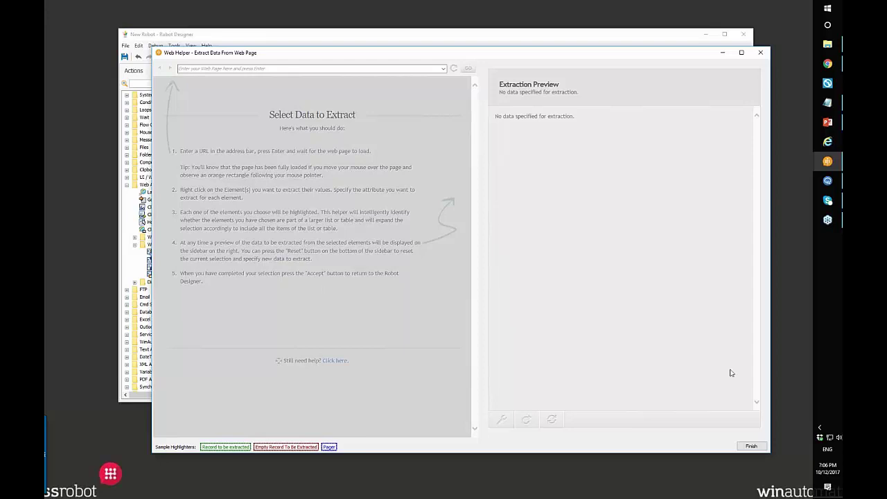
click(761, 55)
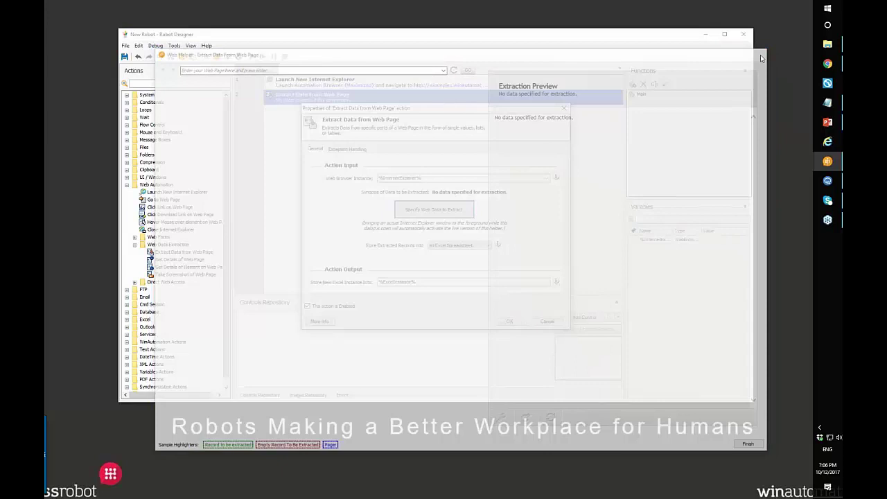
key(Escape)
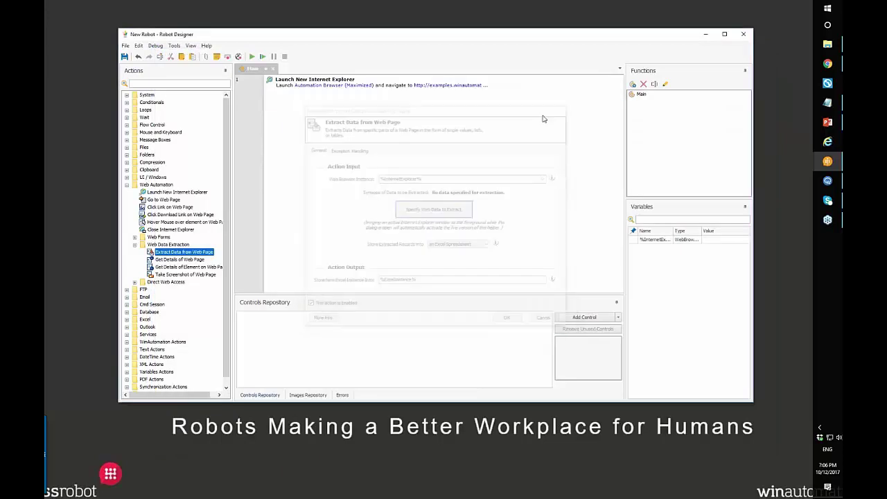
Change the operation of the existing browser launch action to Launch New Internet Explorer and save it
double_click(386, 86)
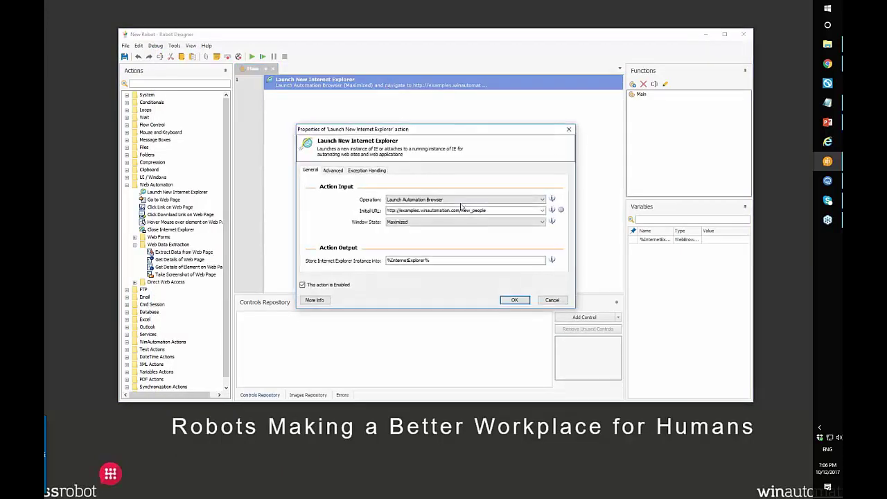
click(489, 201)
click(487, 216)
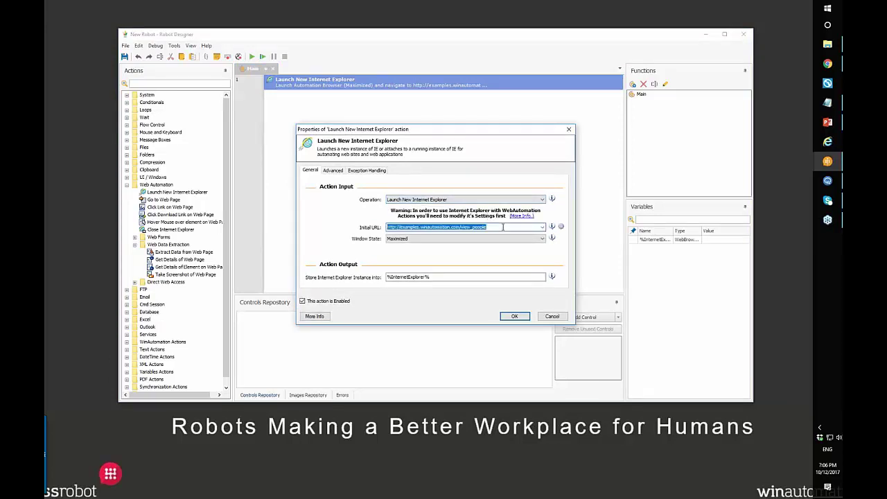
click(511, 317)
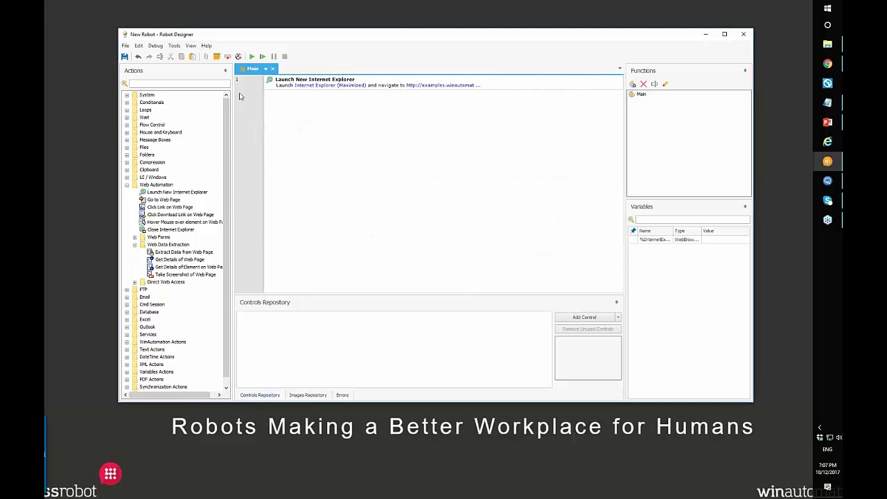
Run the robot to open the demo page in Internet Explorer and switch back to the Robot Designer
click(252, 56)
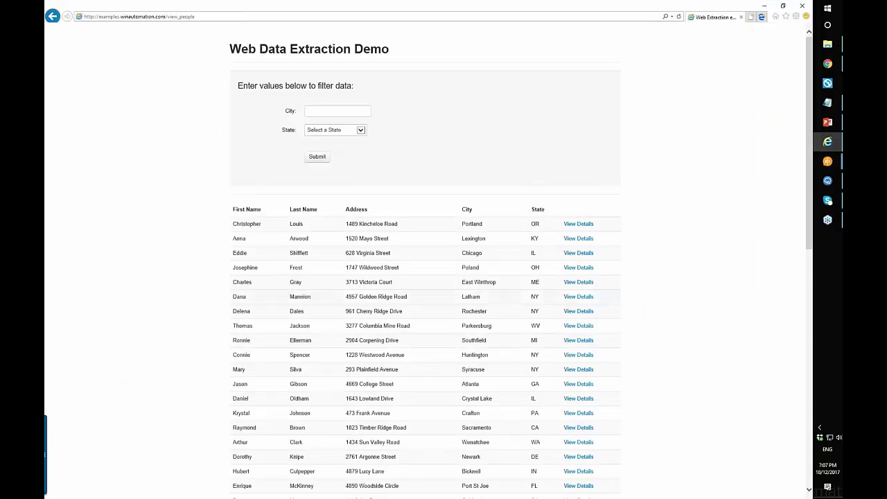
mouse_move(828, 160)
click(776, 197)
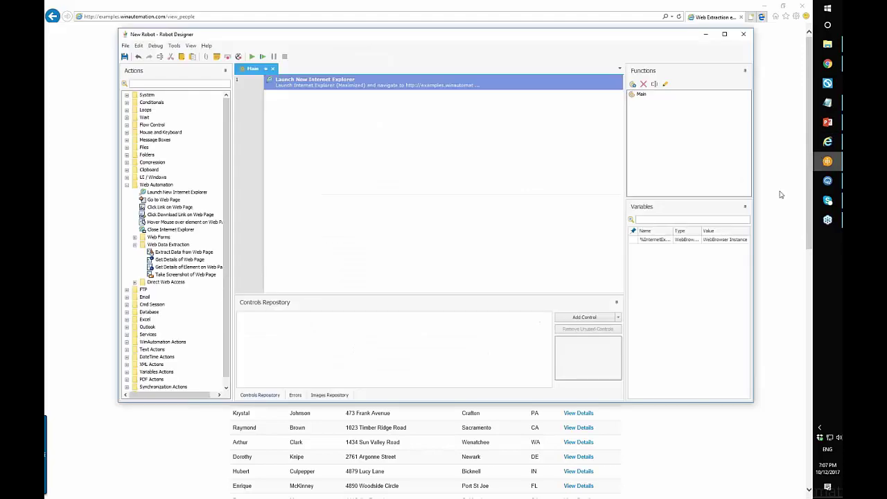
Add an Extract Data from Web Page action and activate the Live Web Helper beside the demo page in Internet Explorer
click(200, 254)
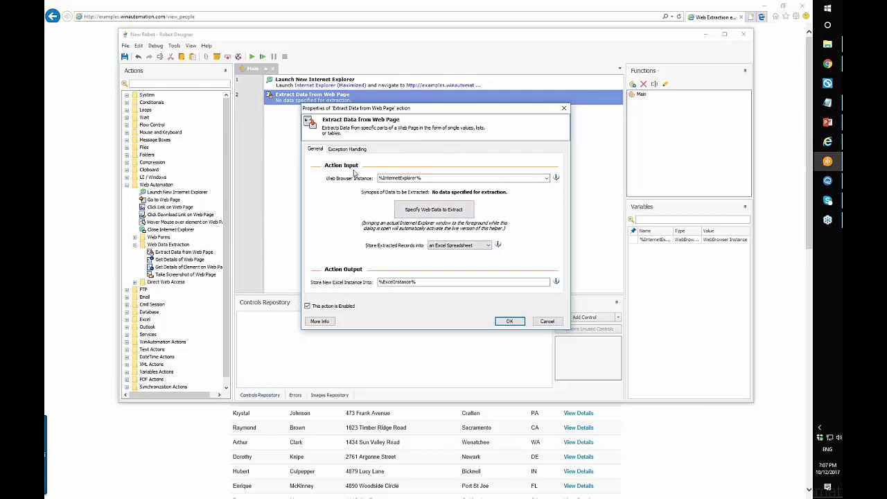
click(88, 142)
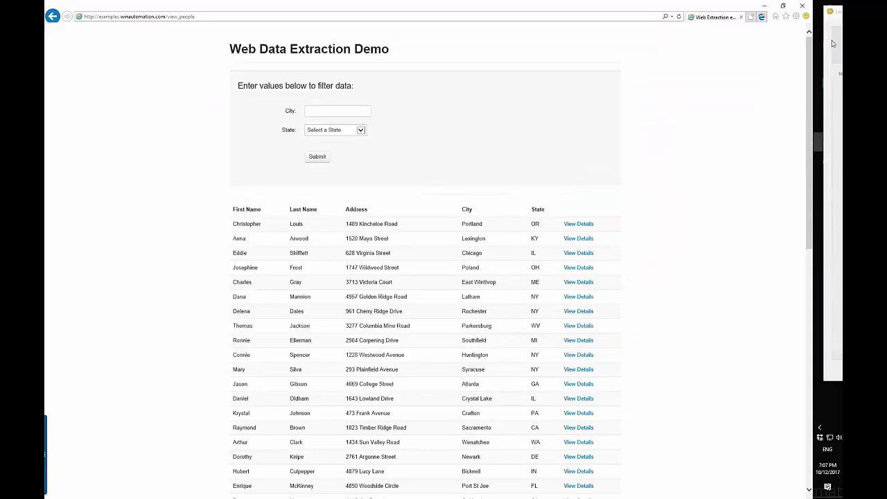
drag(831, 12, 696, 61)
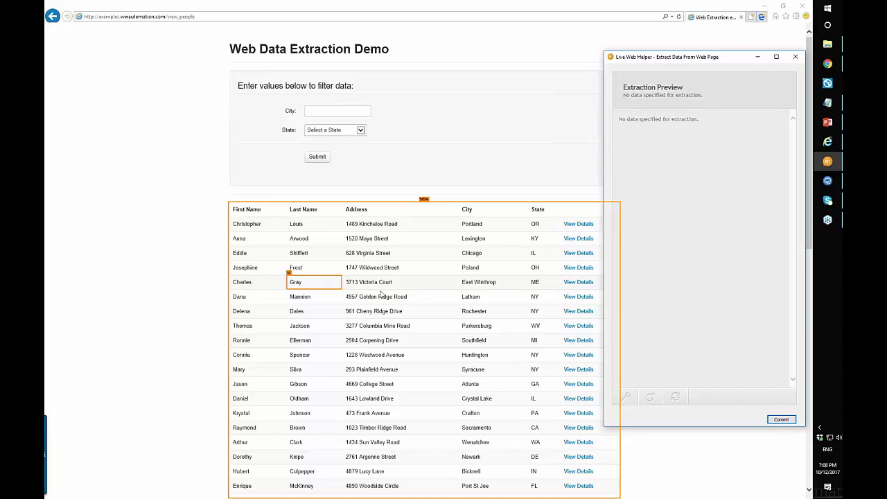
Examine the Single-Value extraction's CSS selector, attribute and RegEx fields in the advanced settings and close them without saving
click(616, 391)
click(361, 140)
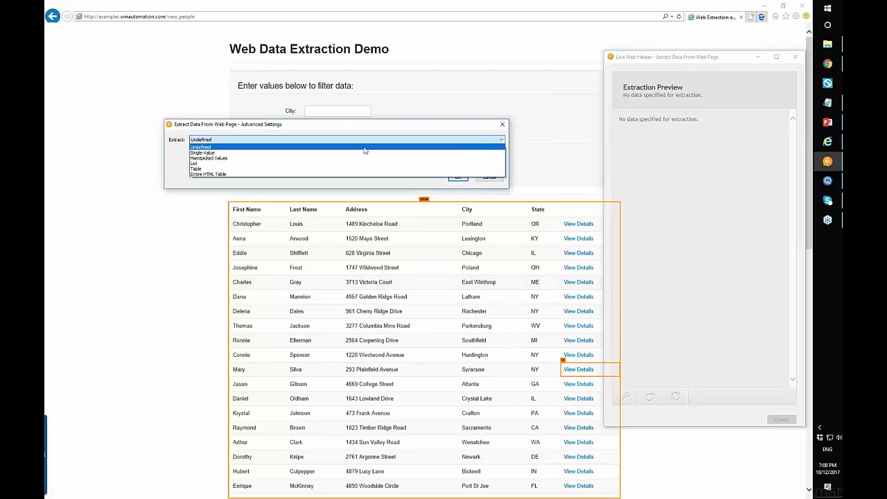
click(366, 148)
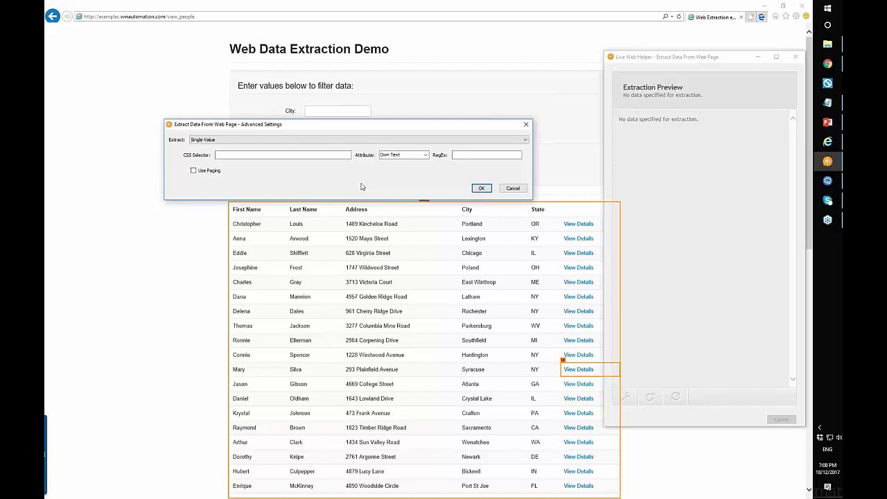
click(340, 155)
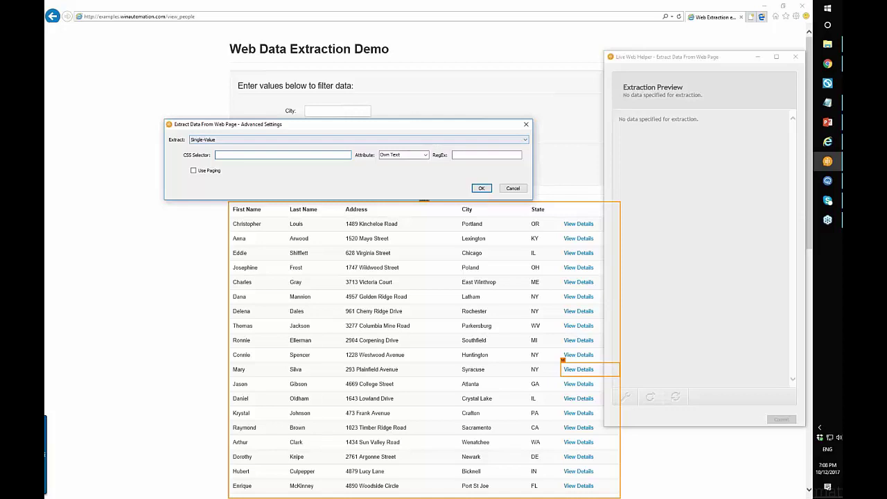
click(409, 155)
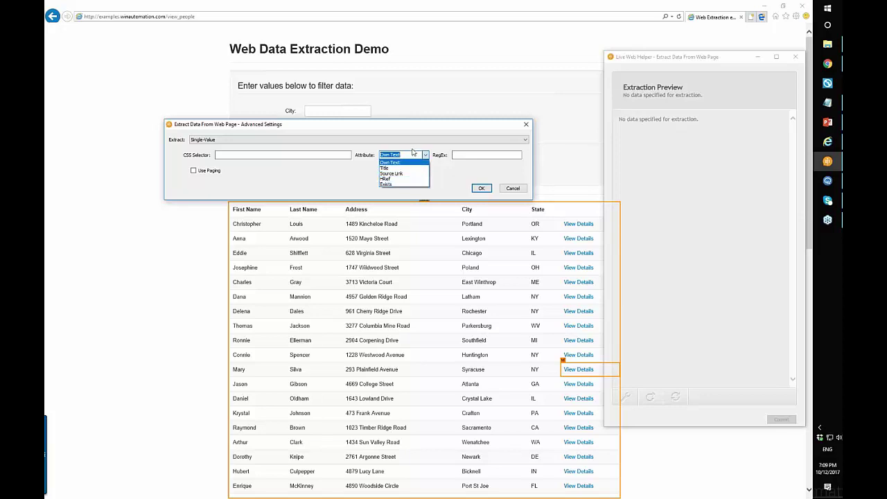
click(411, 152)
double_click(395, 155)
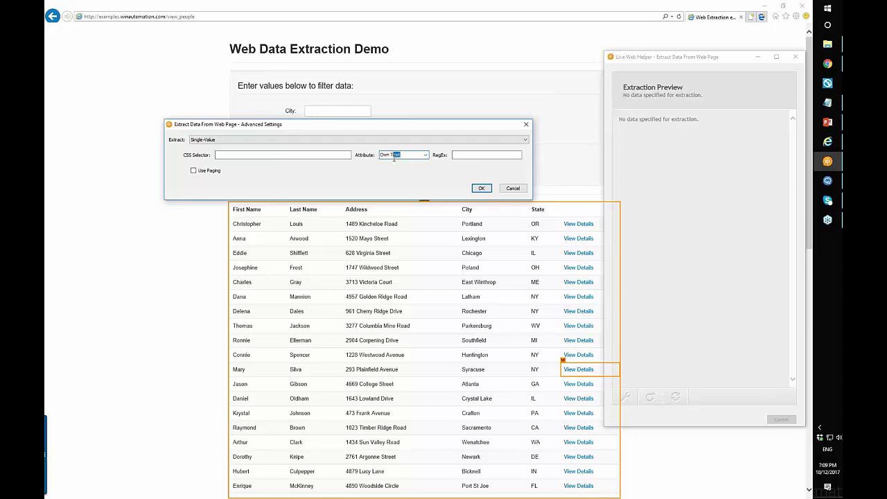
click(464, 155)
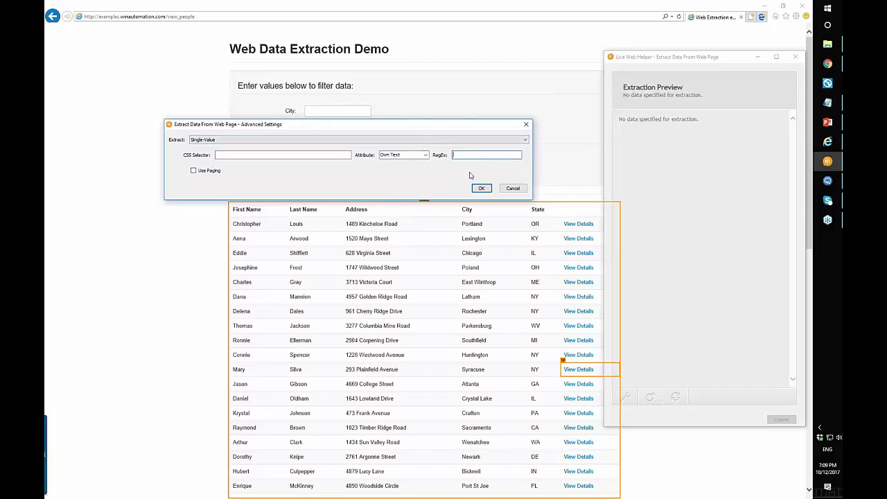
click(525, 126)
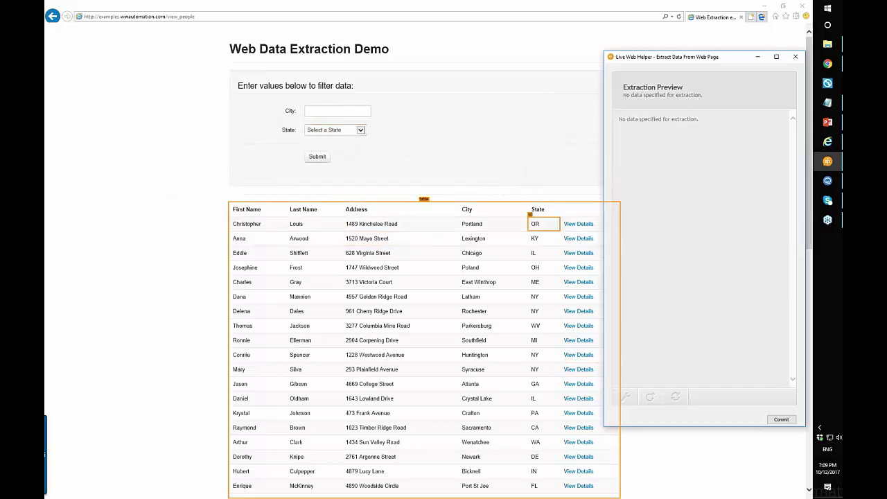
Extract the Href value of the View Details link in the table's first row
right_click(576, 226)
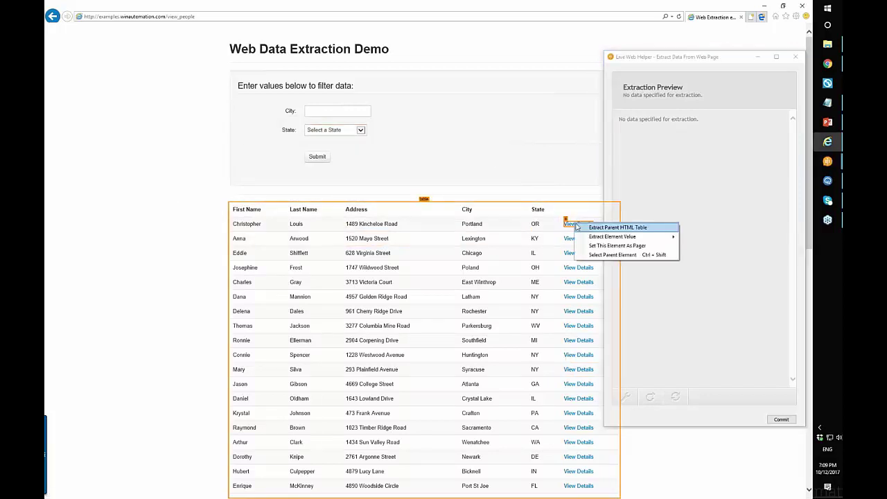
mouse_move(630, 238)
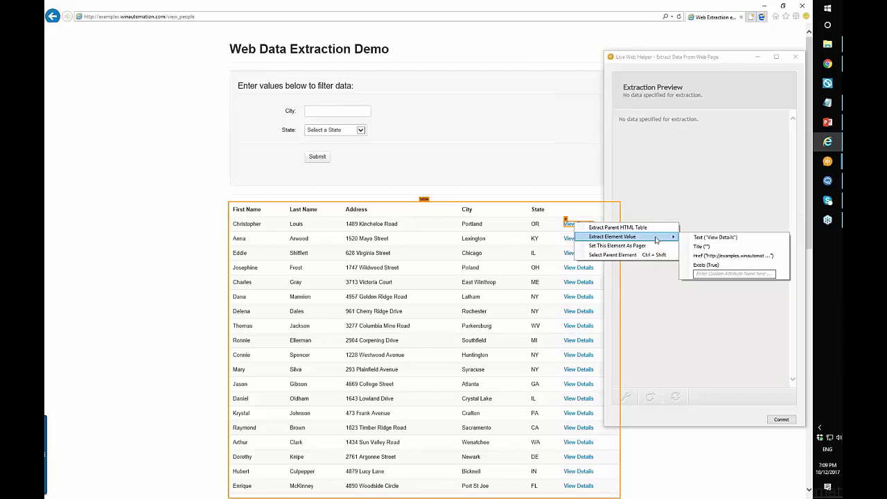
click(742, 255)
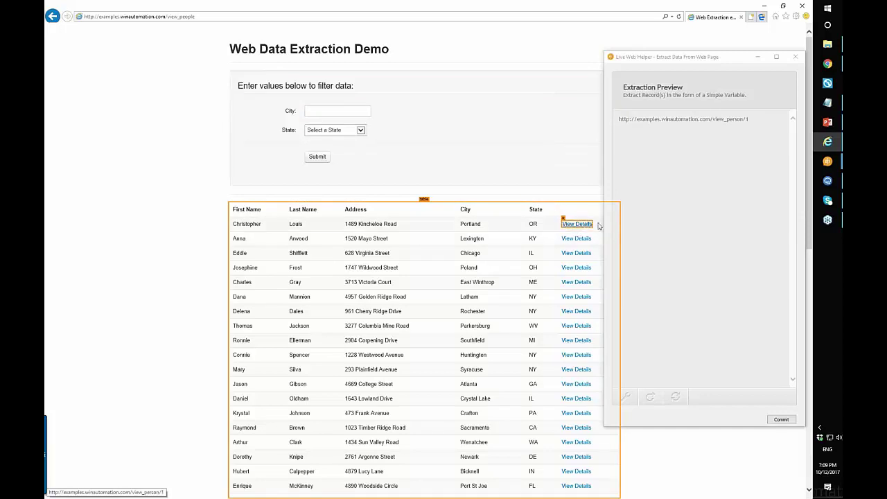
Review the extracted link's CSS selector in the advanced settings and set its attribute to Own Text
click(630, 397)
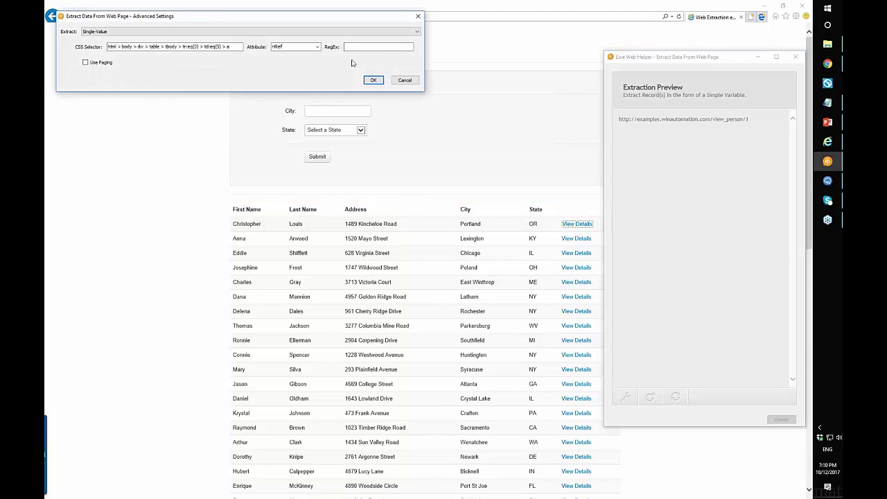
drag(353, 20, 461, 142)
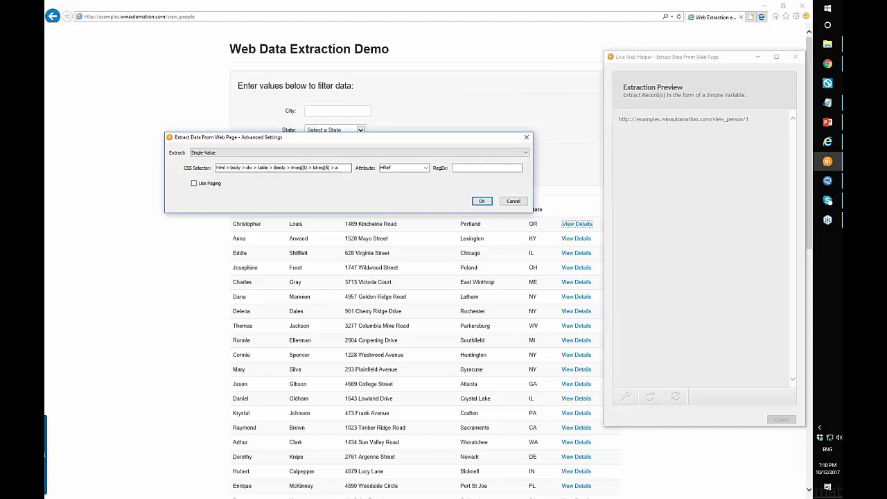
drag(345, 167, 243, 176)
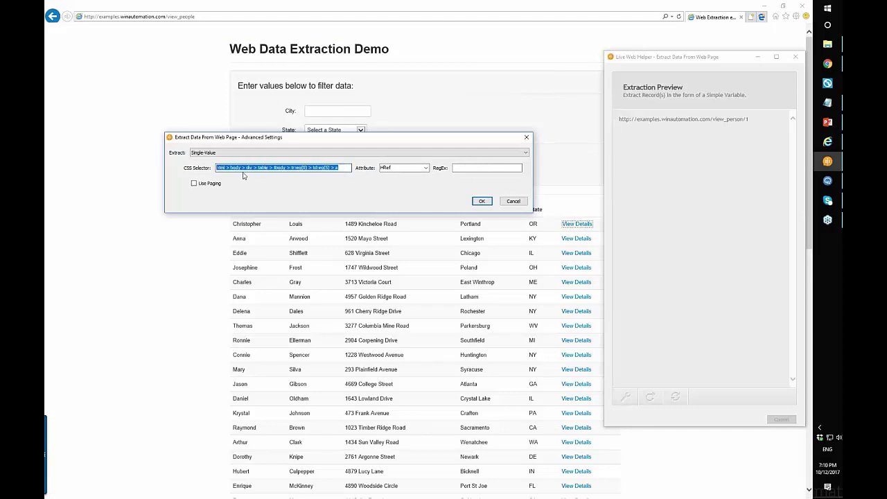
click(344, 168)
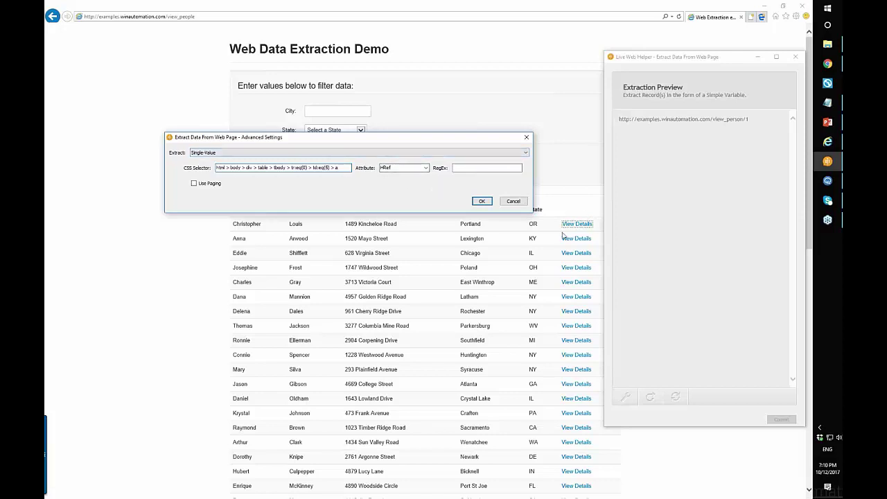
click(412, 168)
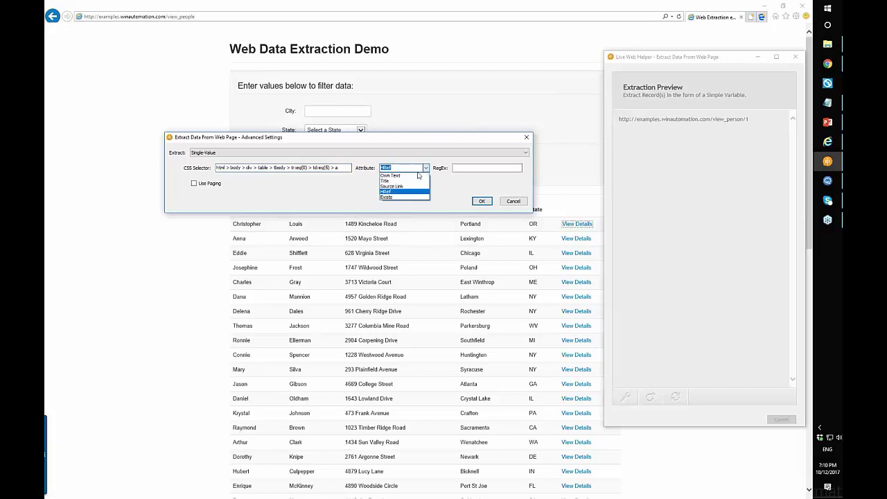
click(410, 177)
click(481, 201)
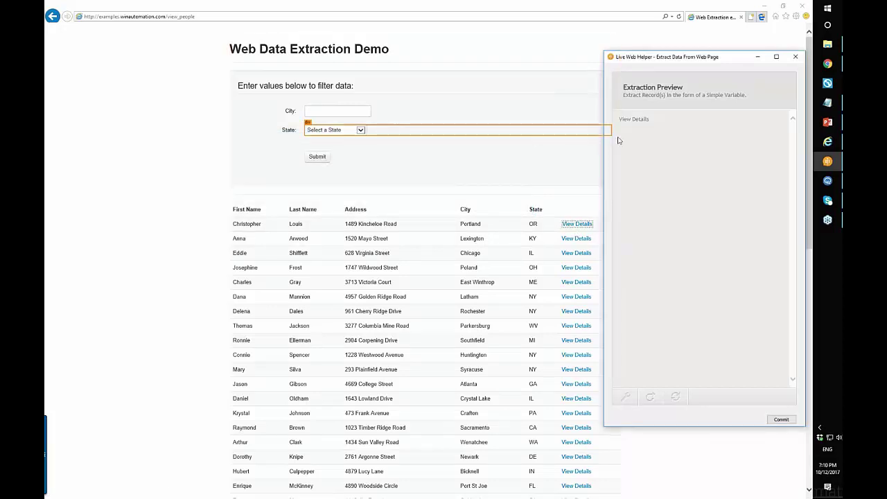
Open the browser's DOM Explorer and inspect the View Details link in the table's first row
click(185, 242)
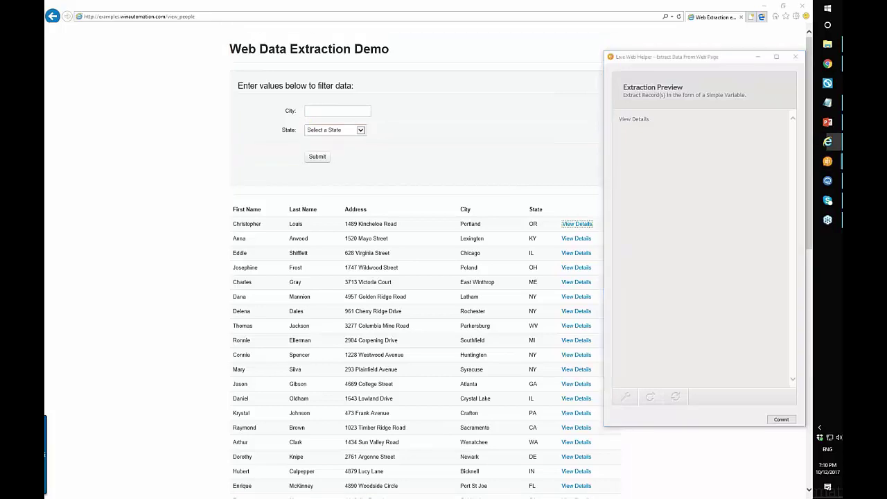
key(F12)
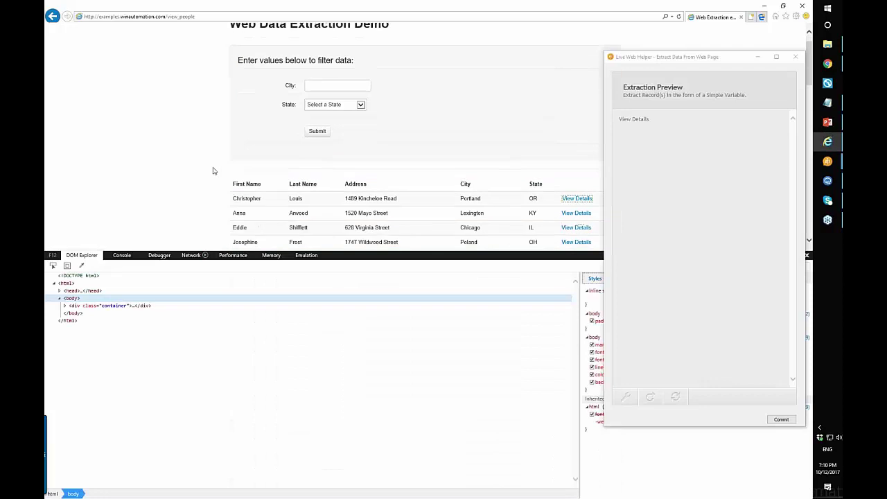
scroll(212, 171, down, 1)
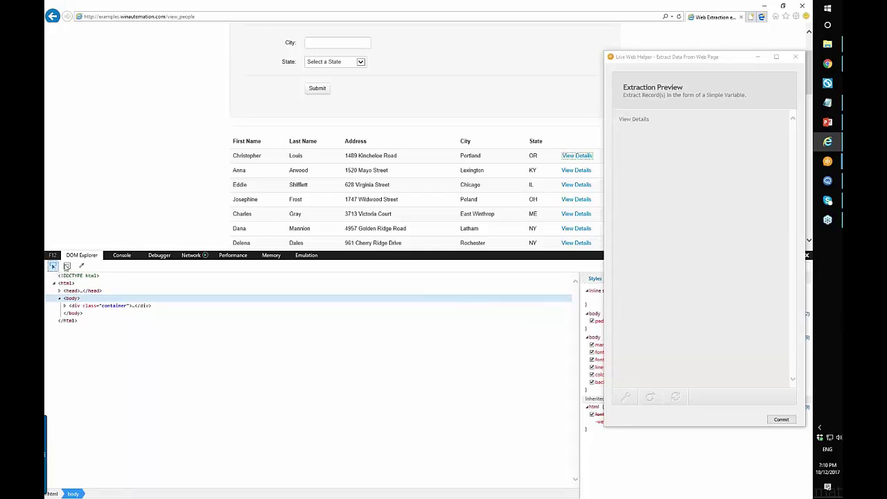
click(53, 267)
click(577, 156)
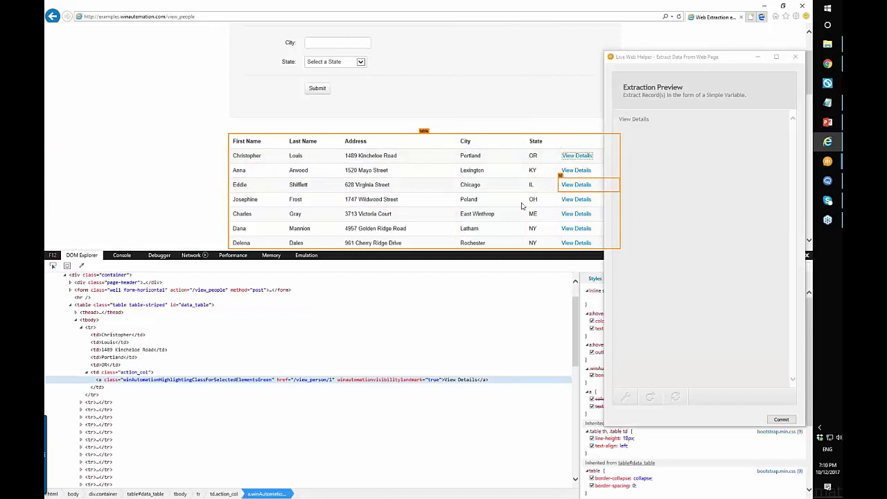
Reopen the advanced extraction settings and compare the selector's td:eq(5) and a parts with the link's markup in the DOM Explorer
click(563, 152)
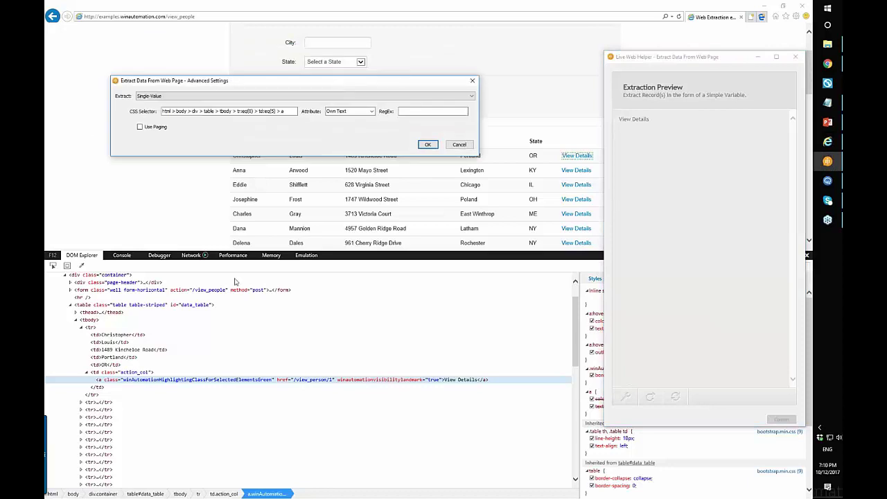
double_click(457, 380)
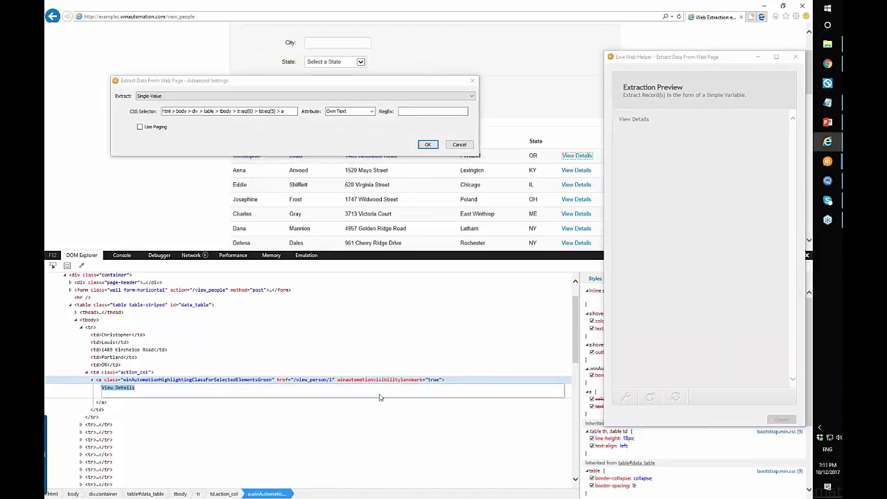
click(123, 383)
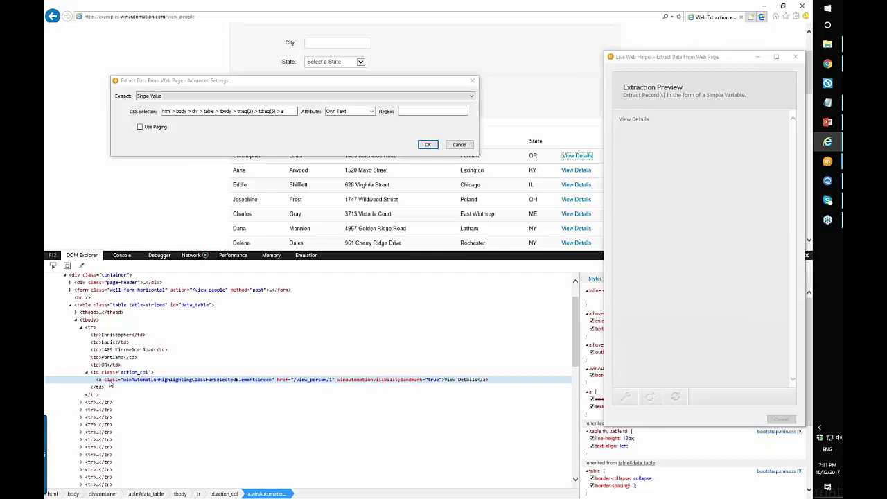
click(117, 372)
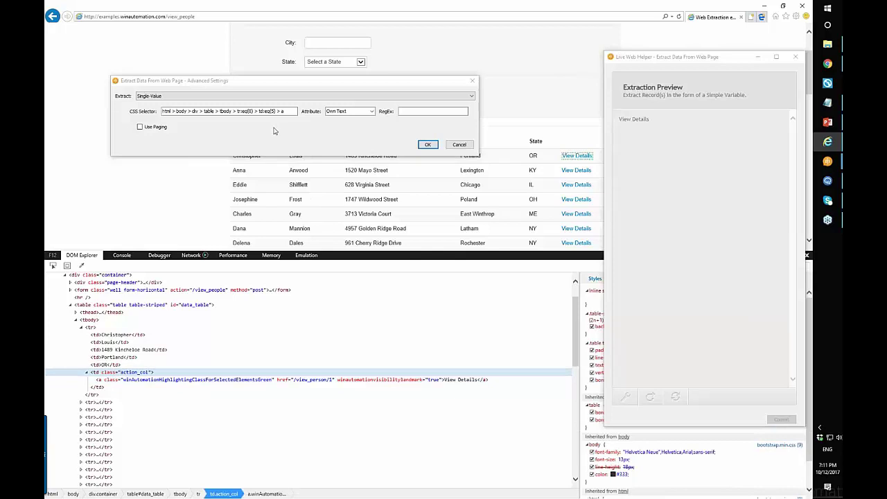
click(291, 111)
drag(291, 111, 260, 111)
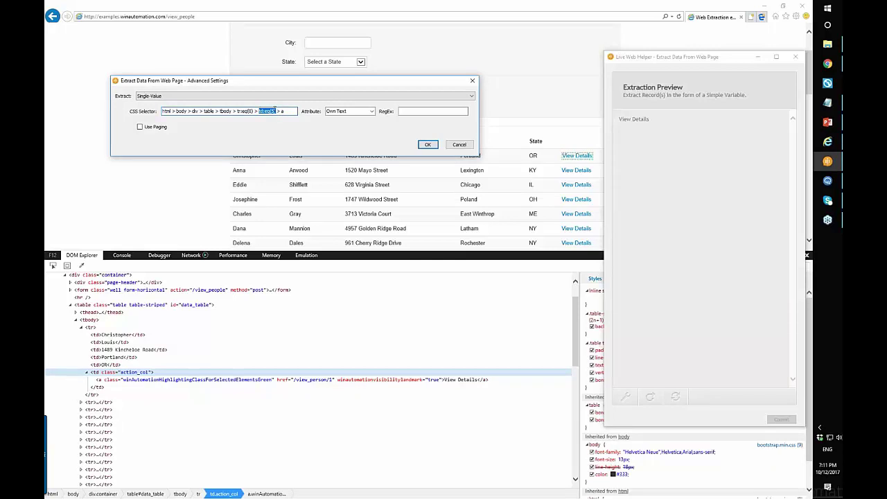
click(282, 111)
drag(278, 111, 257, 111)
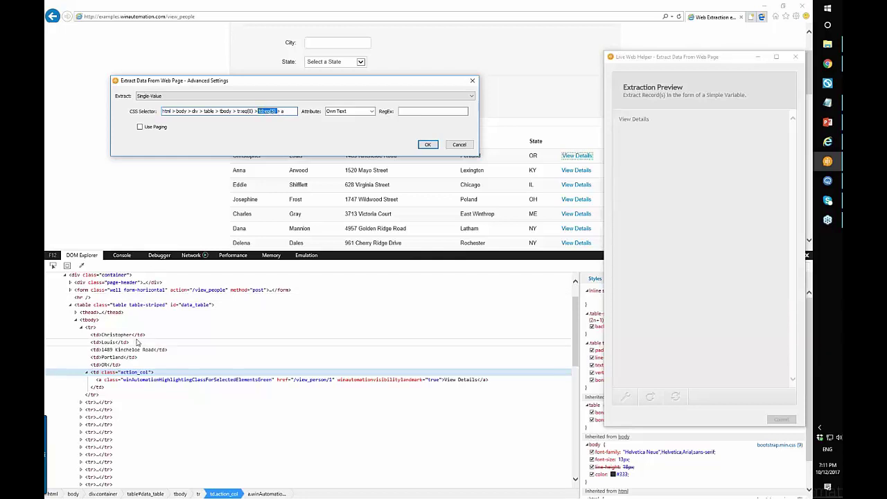
Step through the first row's td cells in the DOM Explorer to trace the selector's cell index, and close the advanced settings
click(134, 336)
click(131, 349)
click(130, 357)
click(128, 364)
click(128, 372)
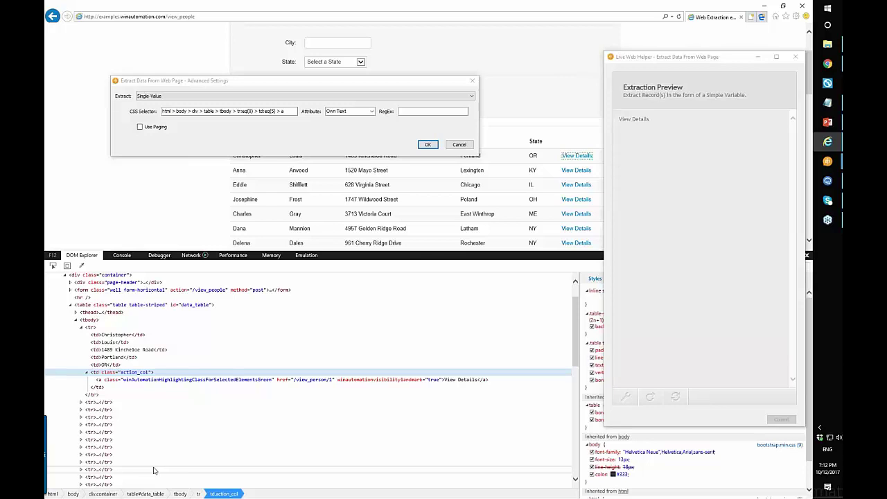
click(471, 82)
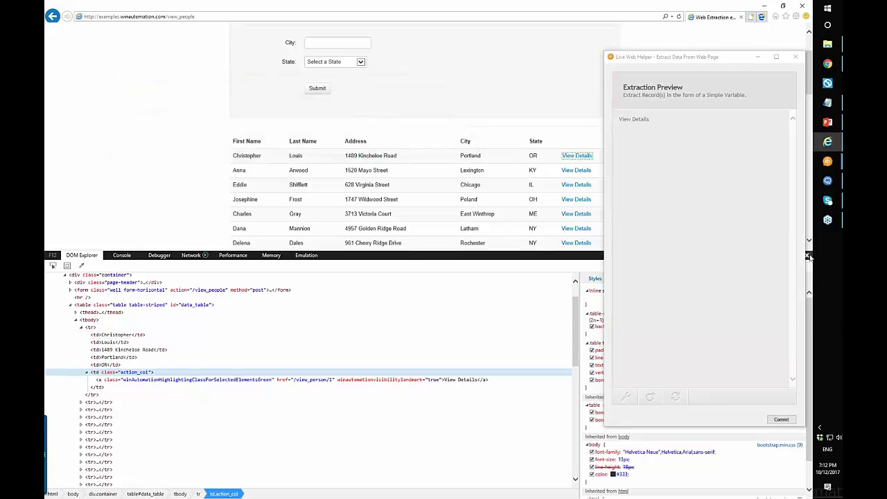
Reset the current extraction configuration and view the Handpicked Values fields in the advanced settings without saving them
click(656, 398)
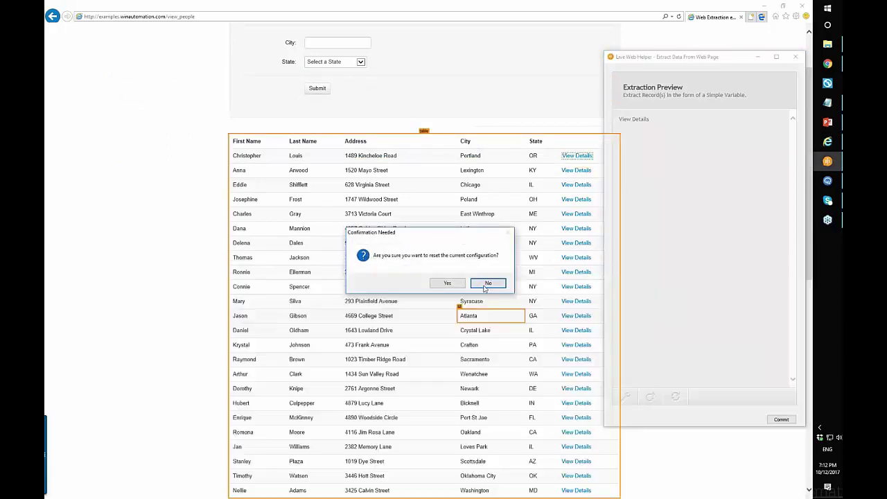
click(447, 283)
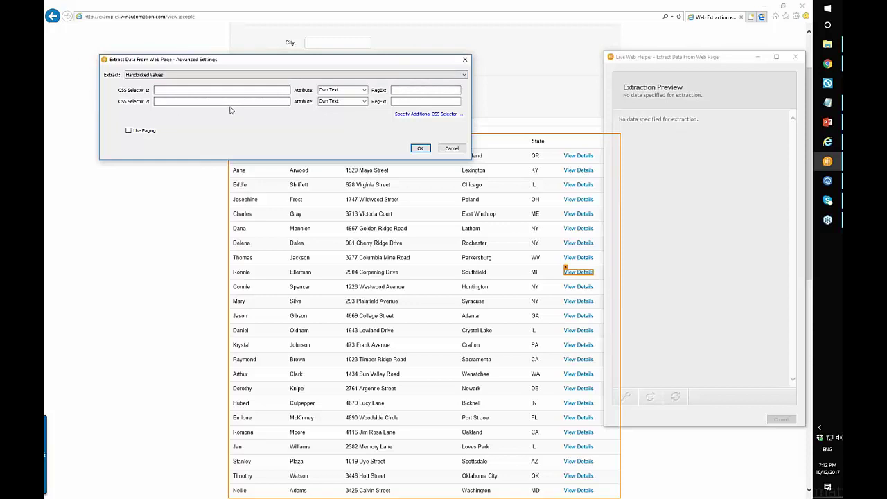
click(465, 59)
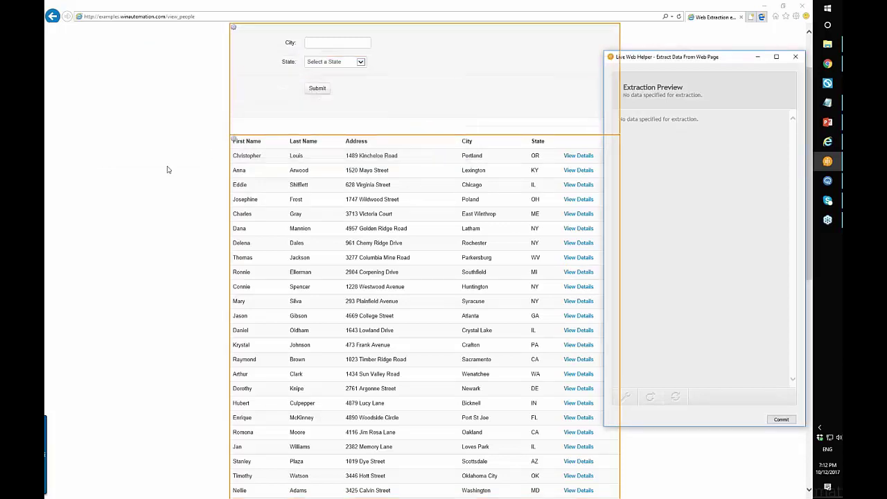
Extract the text of the page heading "Web Data Extraction Demo"
click(201, 173)
scroll(213, 175, up, 1)
scroll(213, 176, up, 2)
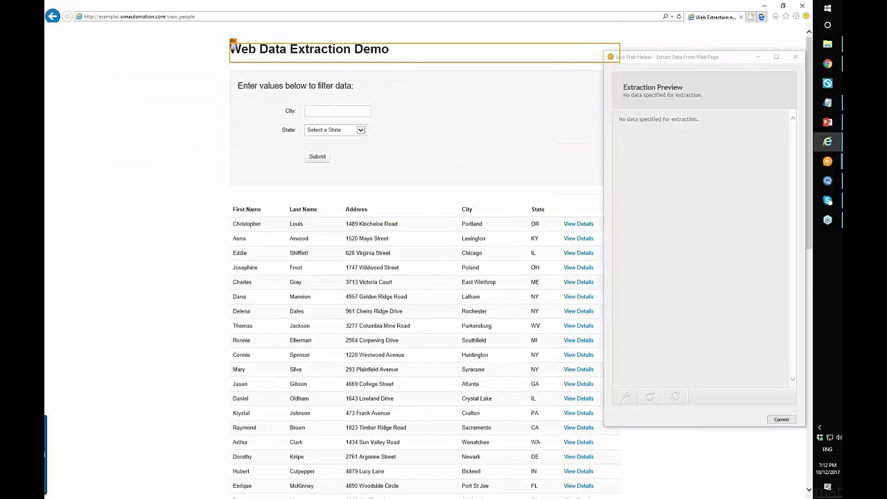
right_click(297, 51)
mouse_move(381, 59)
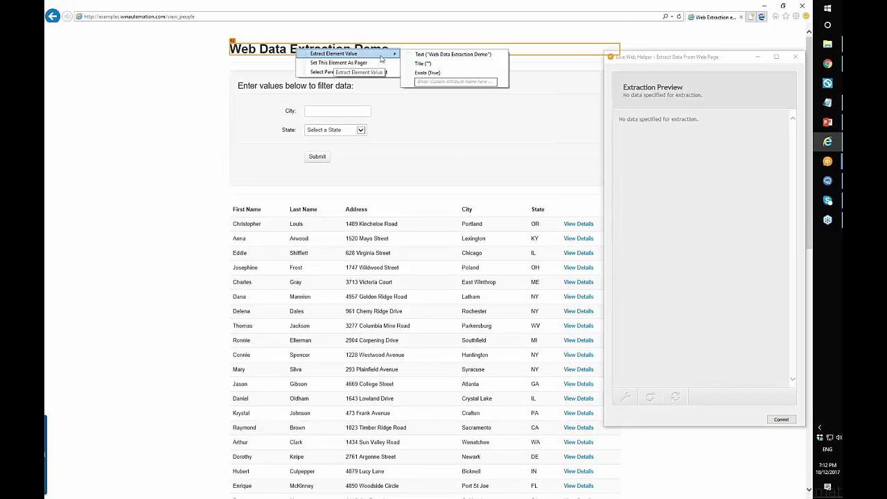
click(426, 54)
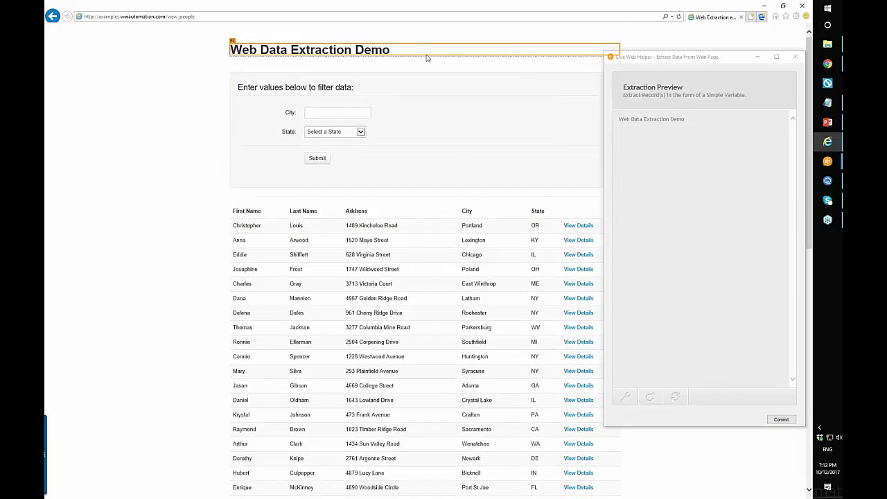
Add the First Name column header's text and the second row's View Details link Href as handpicked extraction values
right_click(255, 213)
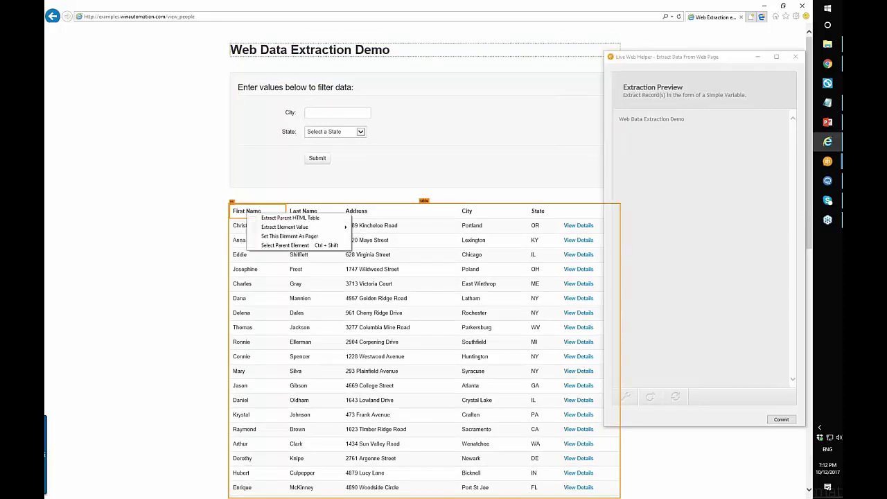
mouse_move(325, 226)
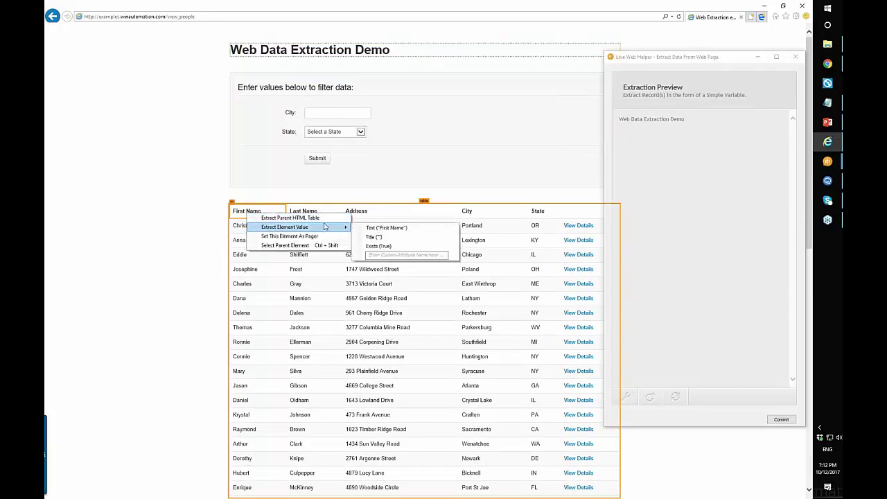
click(379, 230)
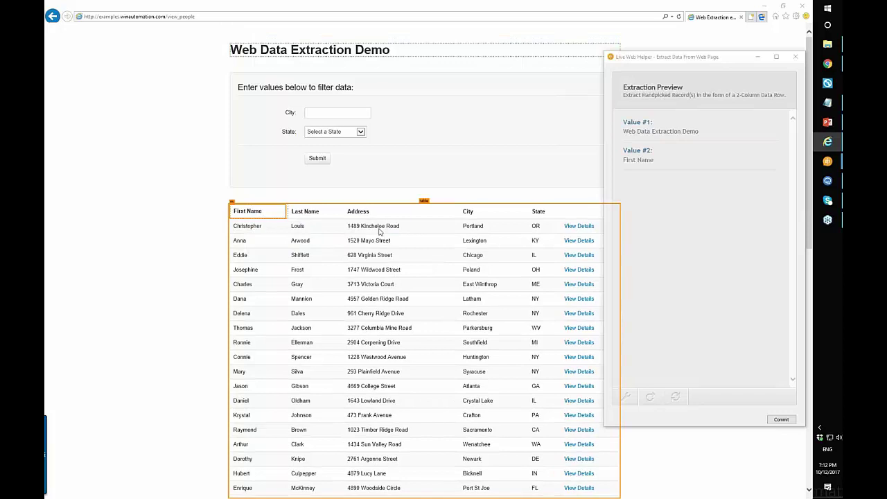
right_click(571, 240)
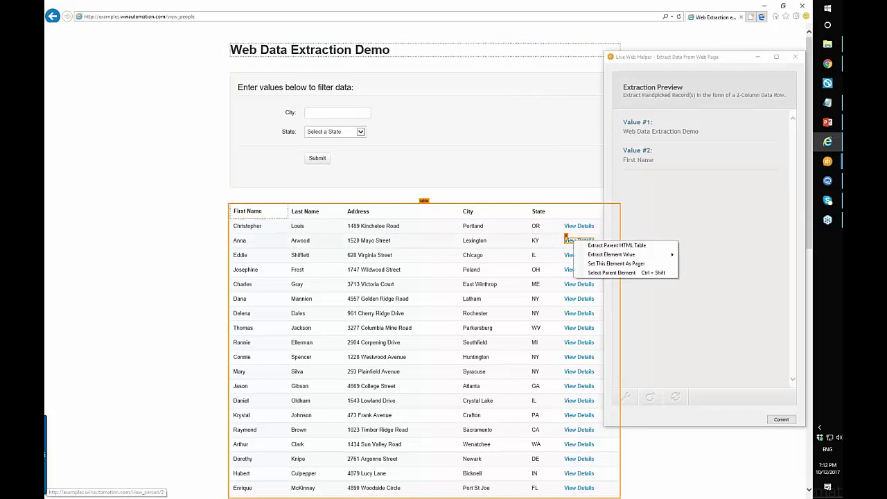
mouse_move(669, 255)
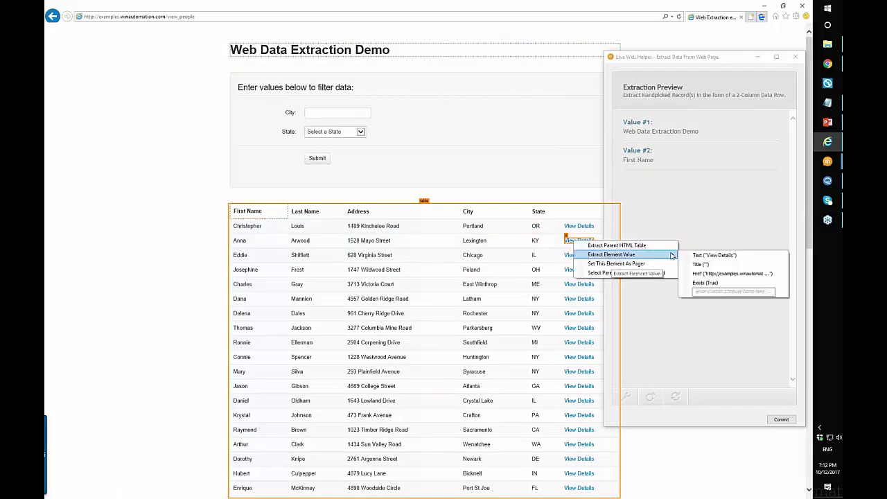
click(728, 273)
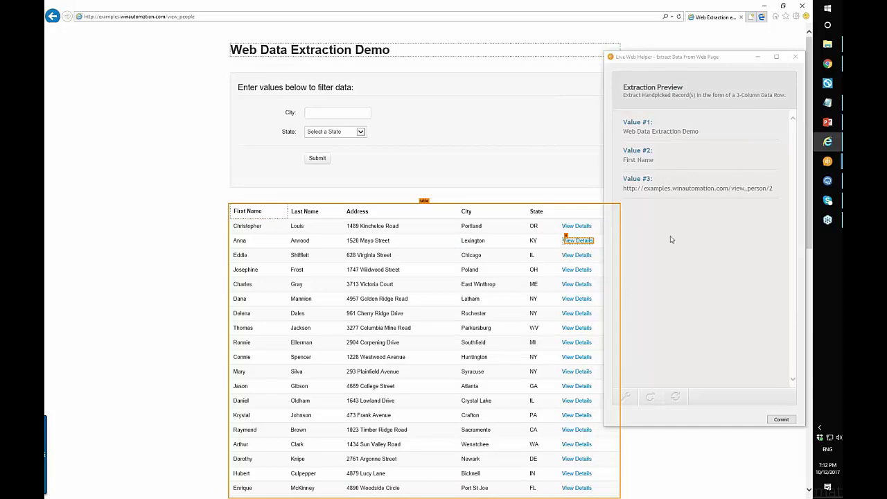
Try adding CSS Selectors 4 and 5 in the advanced extraction settings, remove both empty selectors, and close the settings
click(650, 396)
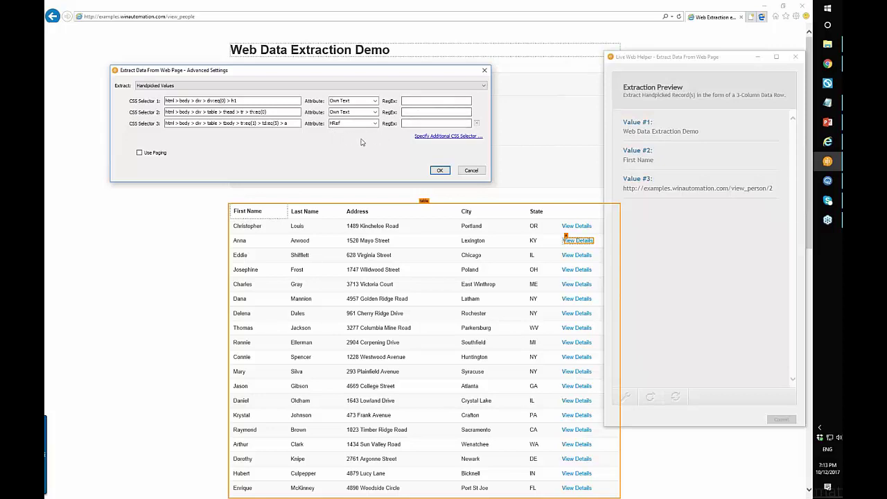
click(424, 136)
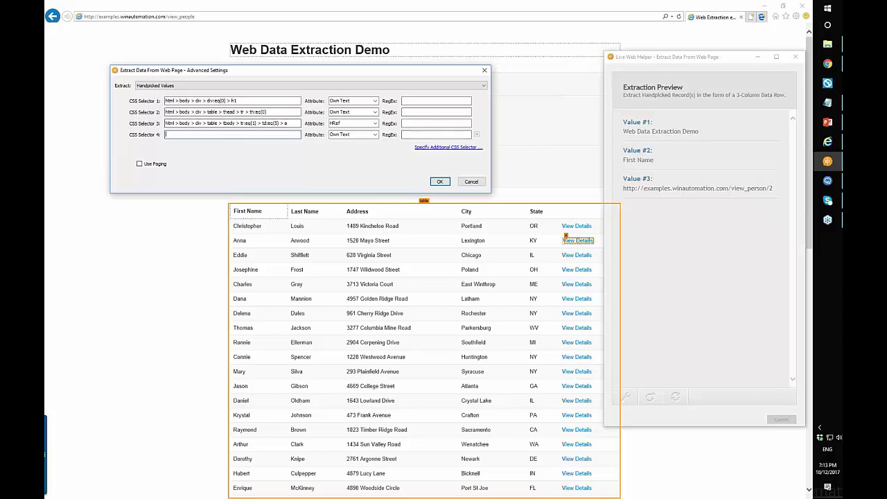
click(441, 147)
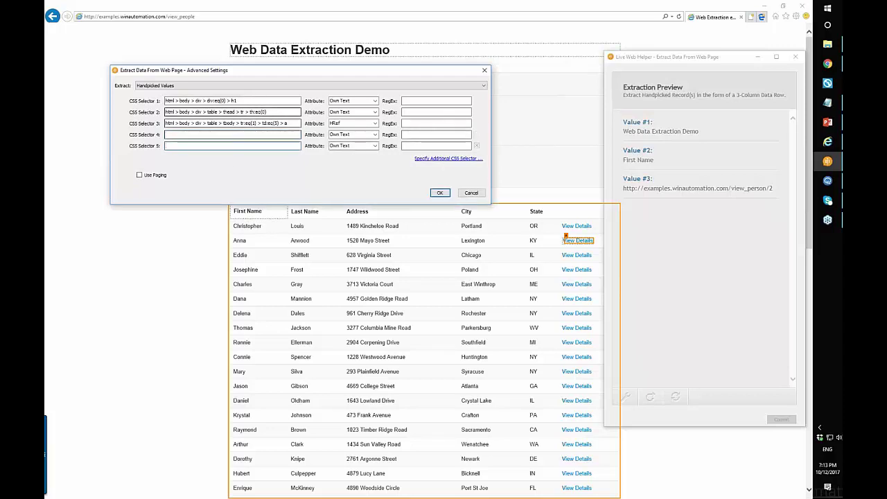
drag(289, 124, 196, 102)
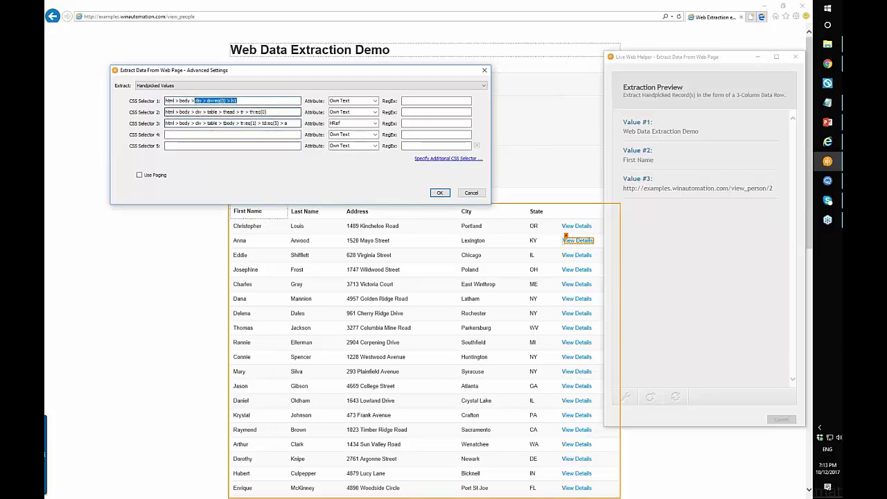
click(476, 146)
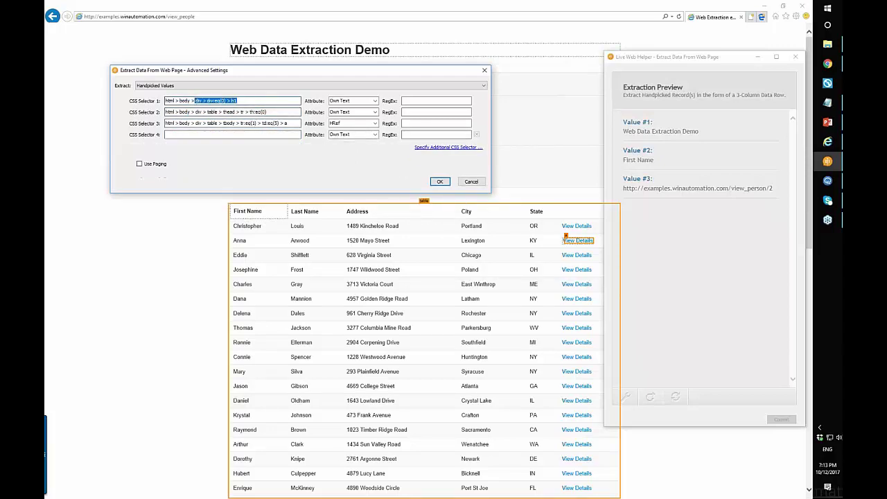
click(477, 135)
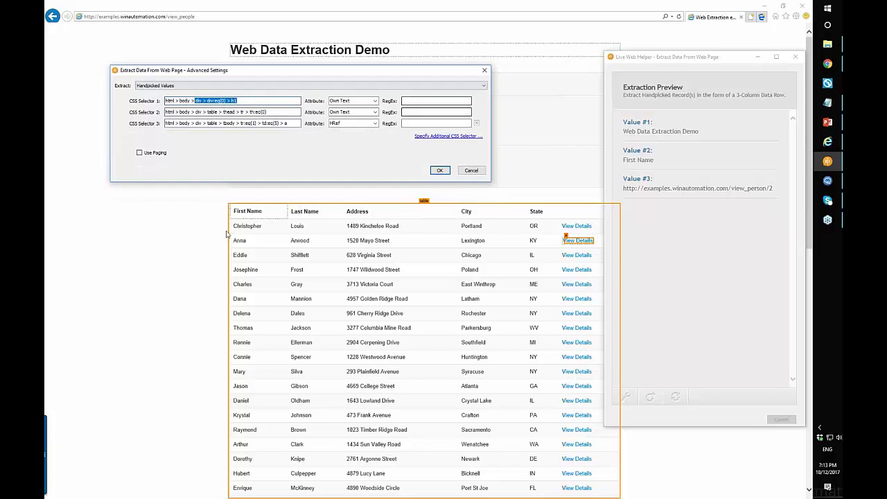
click(158, 249)
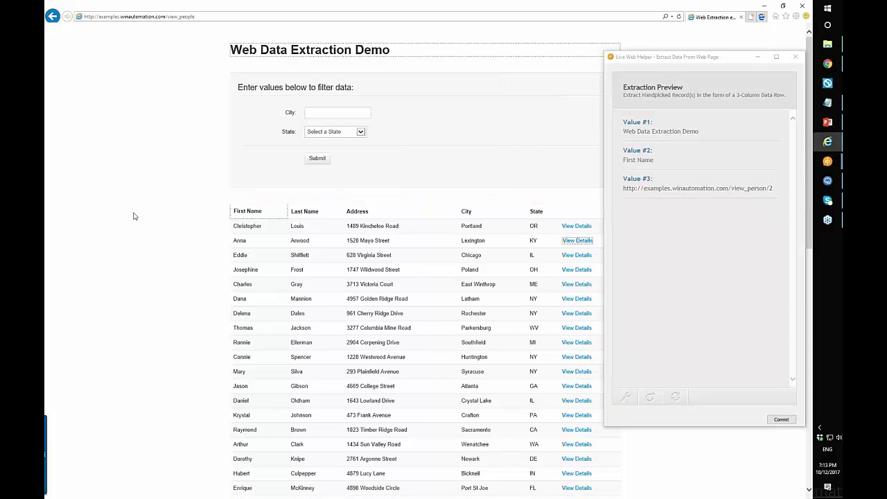
Inspect the page heading "Web Data Extraction Demo" in the DOM Explorer and open the advanced extraction settings alongside it
key(F12)
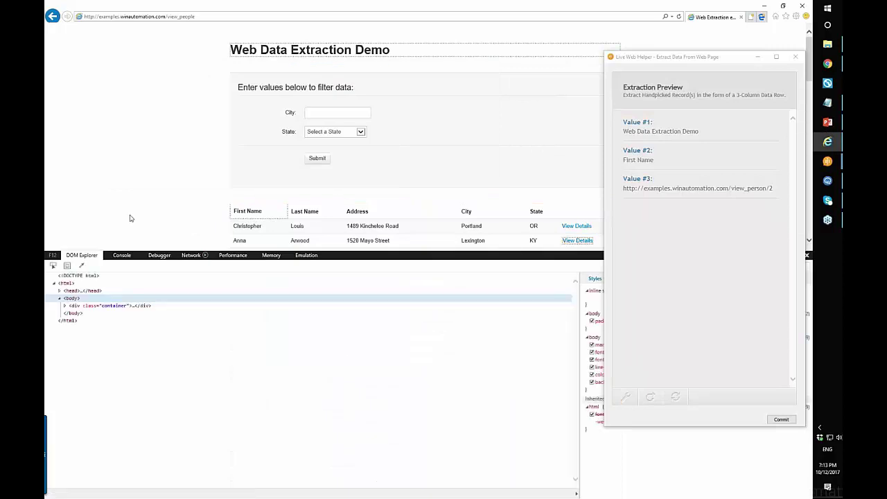
click(52, 266)
click(233, 45)
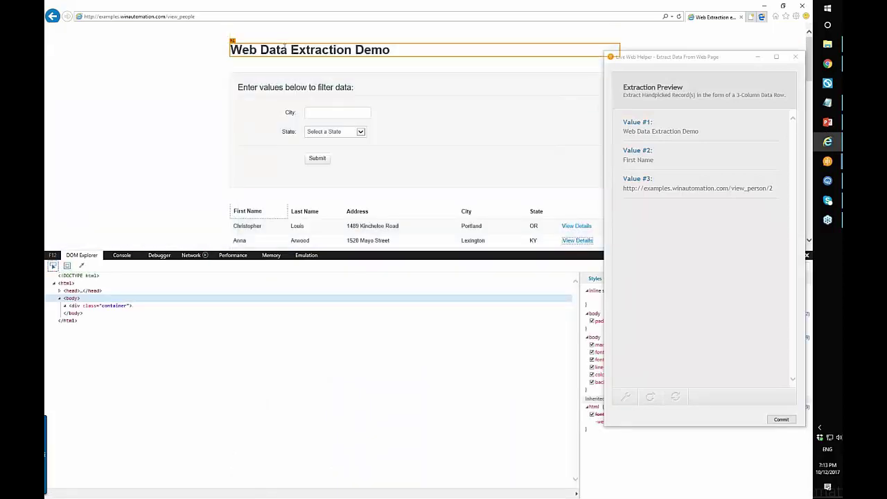
click(625, 397)
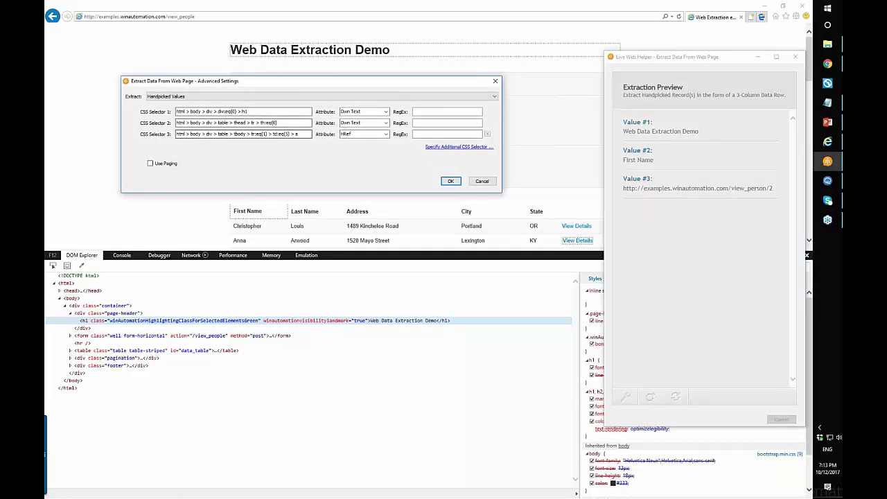
Trace the h1 heading's parent elements in the DOM Explorer up to html and compare them with the parts of CSS Selector 1
click(104, 316)
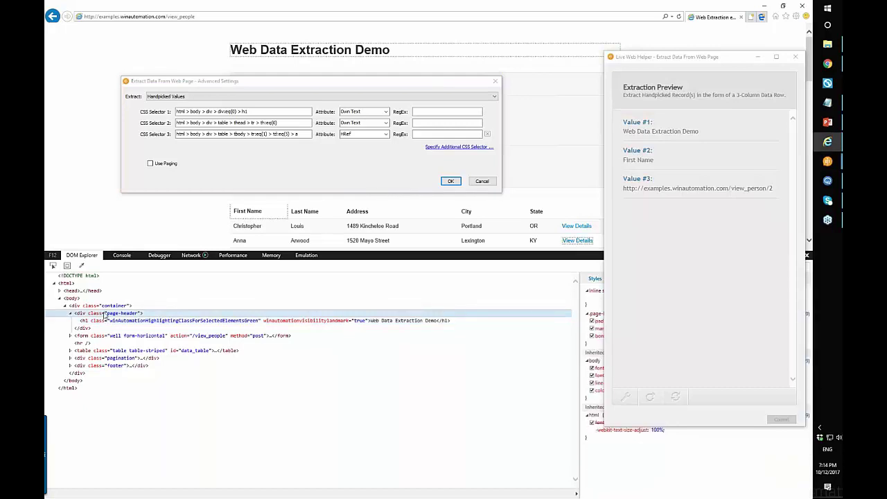
click(102, 308)
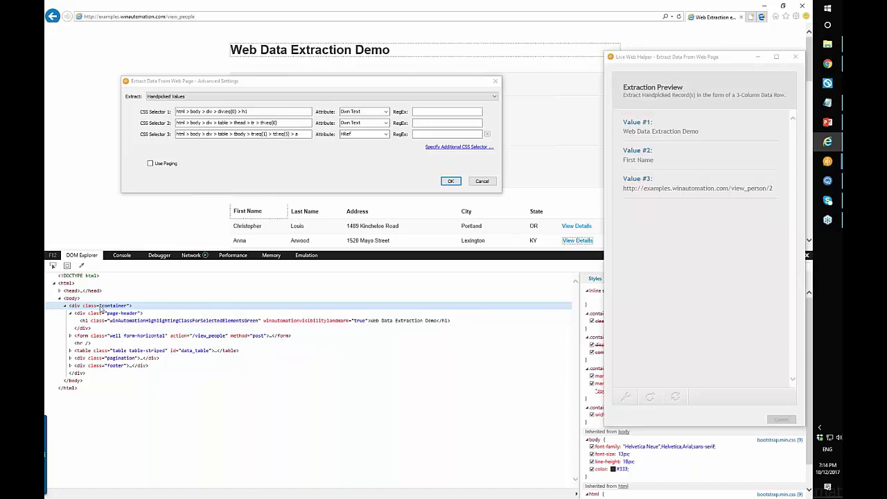
click(96, 299)
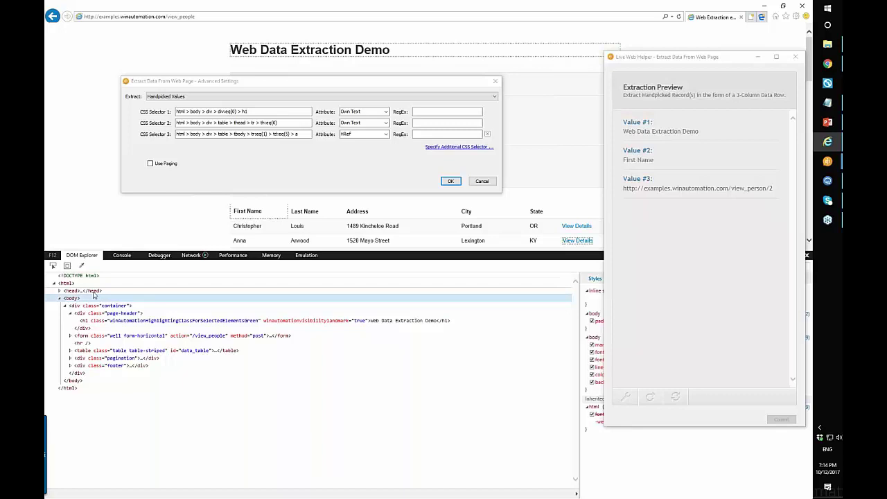
click(89, 283)
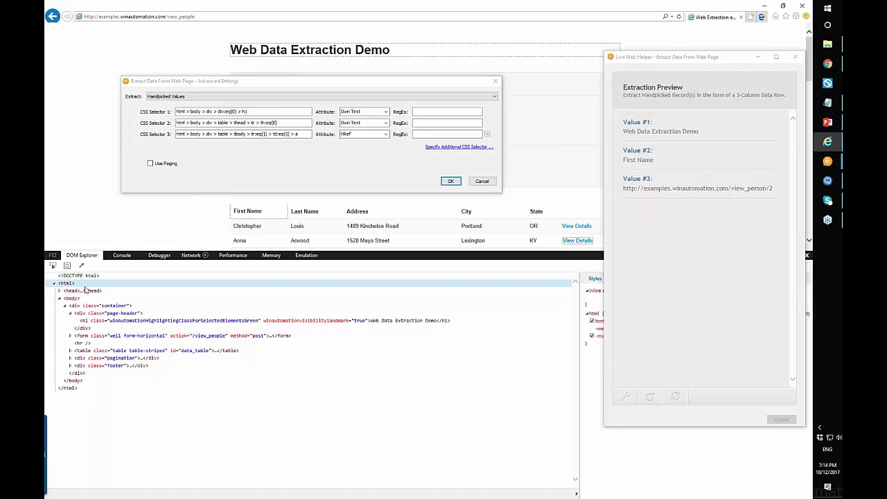
click(106, 314)
click(110, 321)
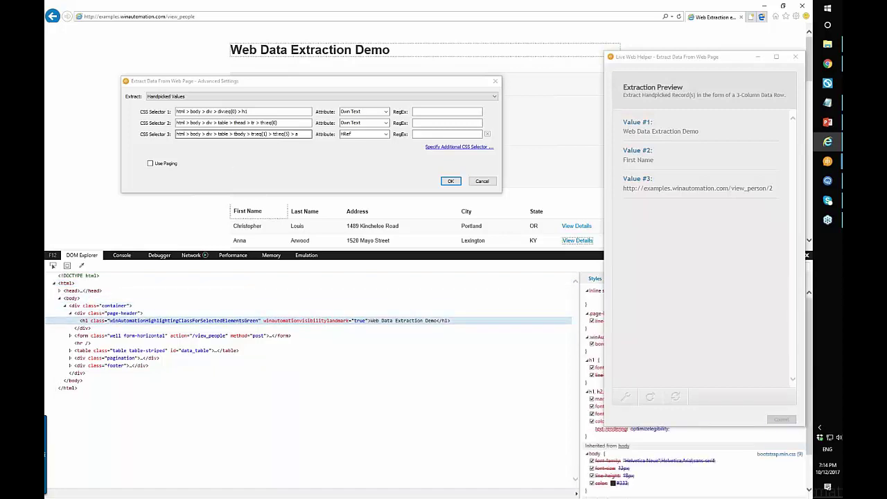
click(177, 112)
click(187, 112)
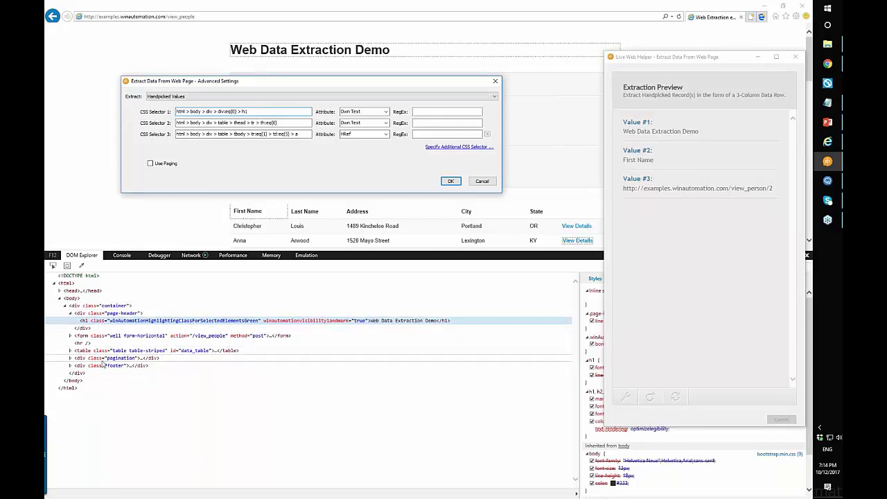
click(239, 111)
double_click(245, 111)
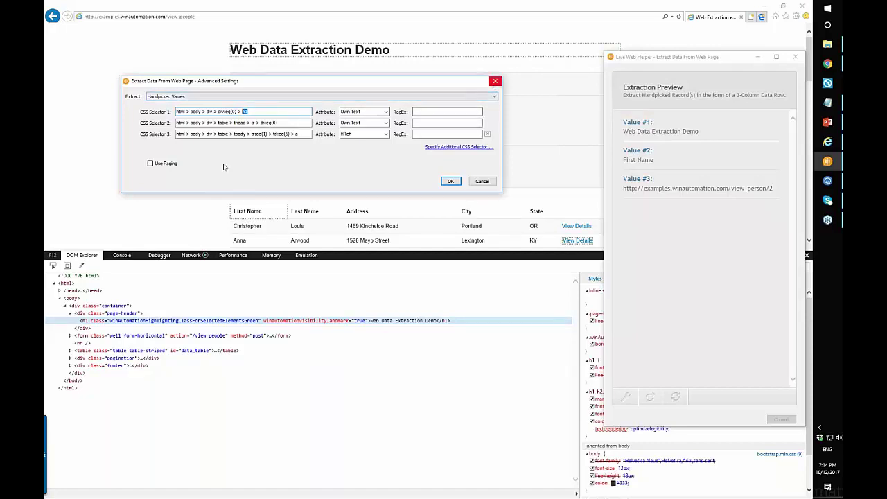
Inspect the First Name header's th, tr and thead elements in the DOM Explorer, compare them with CSS Selector 2, and close the advanced settings
click(97, 206)
click(52, 266)
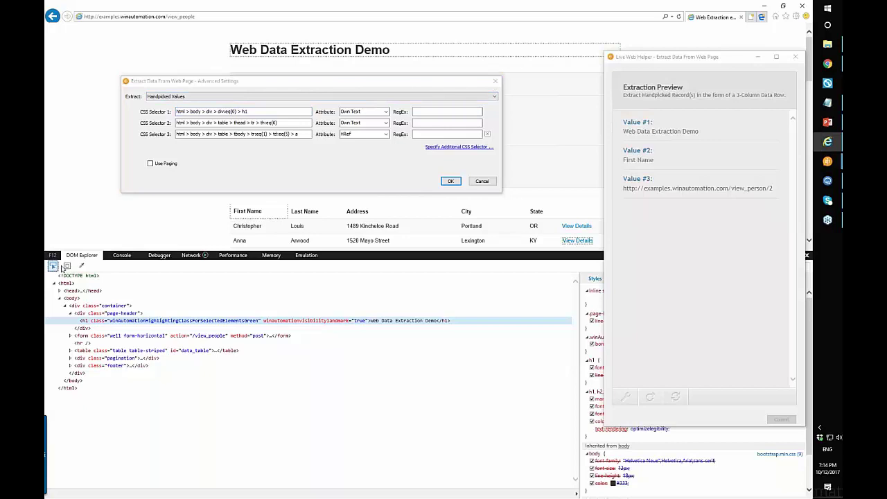
click(255, 211)
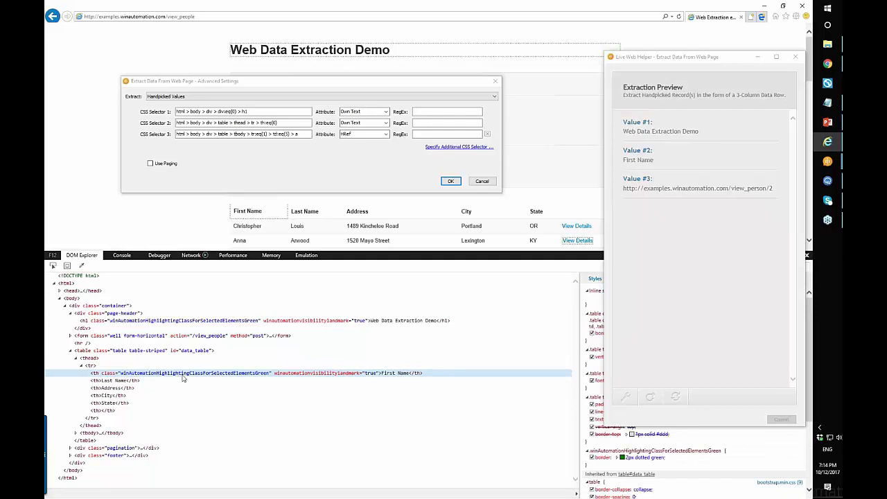
click(130, 365)
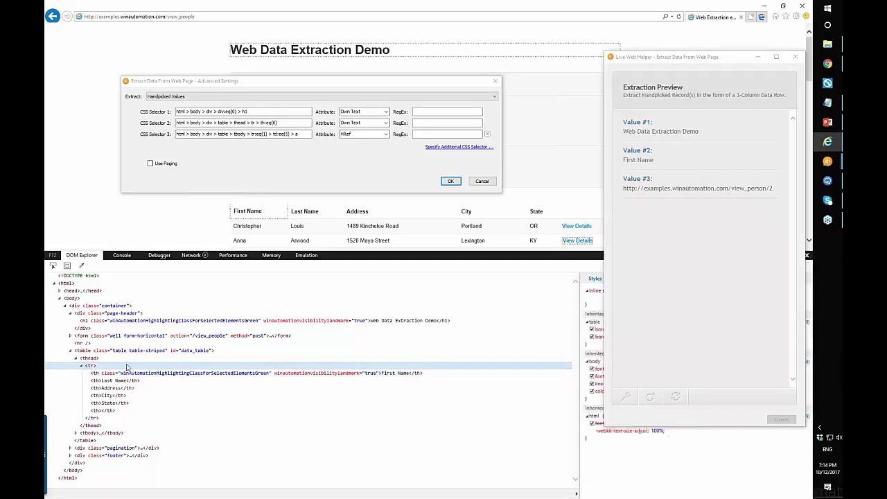
click(128, 358)
drag(279, 123, 176, 128)
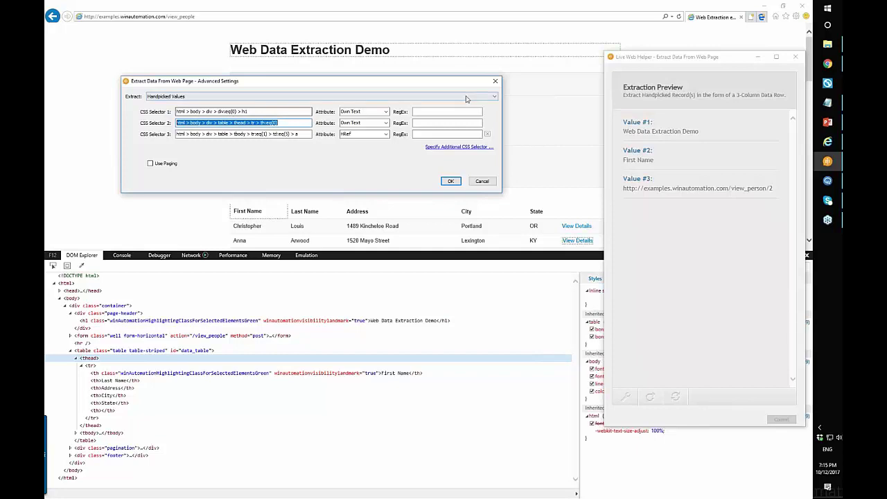
click(496, 84)
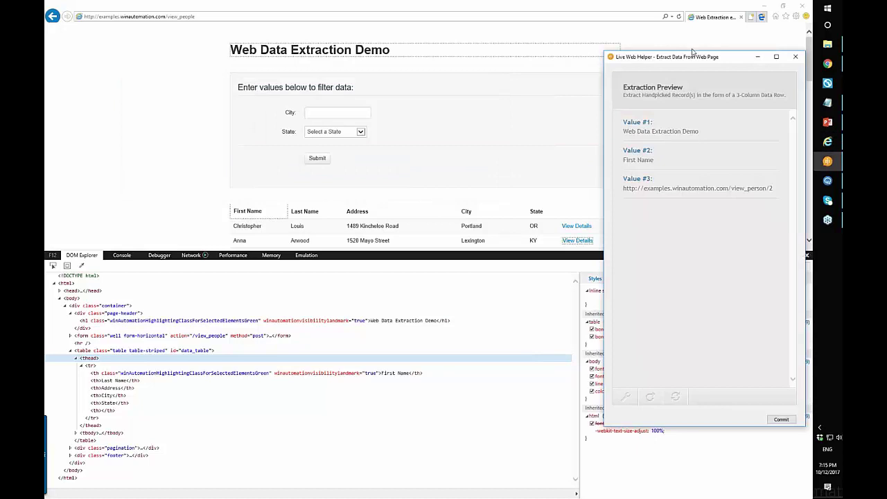
Close the DOM Explorer and reset the current extraction configuration
drag(693, 61, 653, 61)
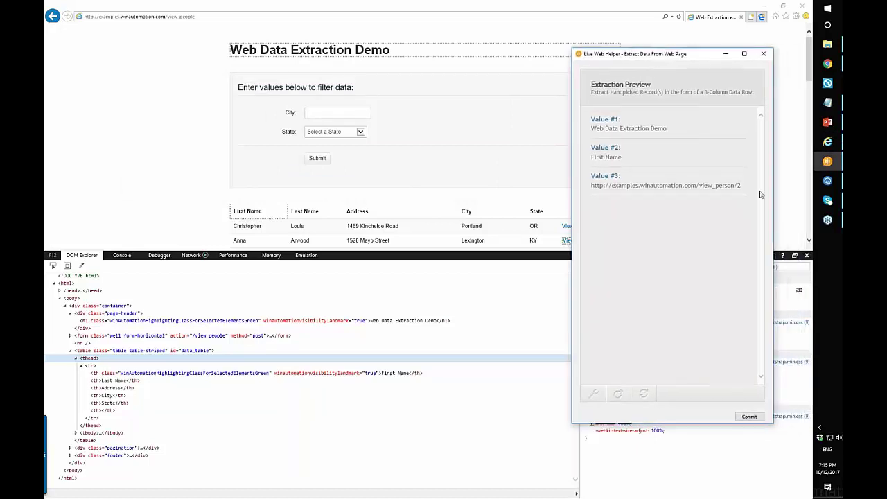
click(807, 255)
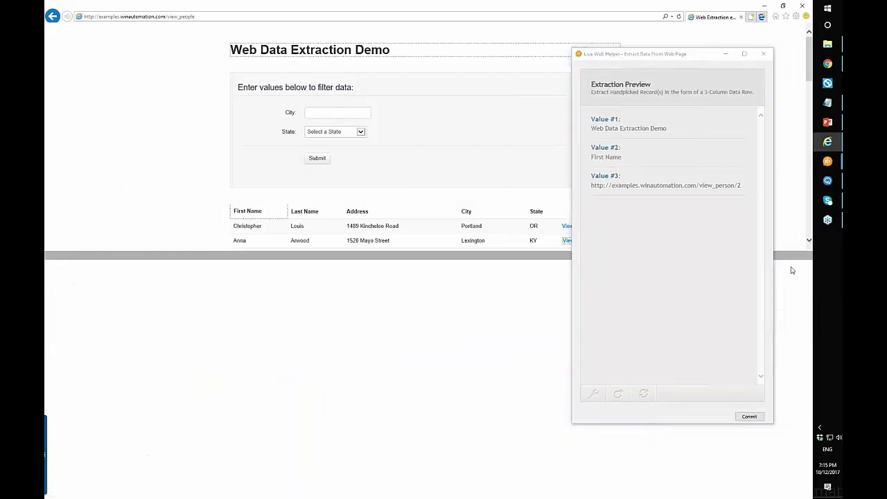
click(618, 394)
click(444, 284)
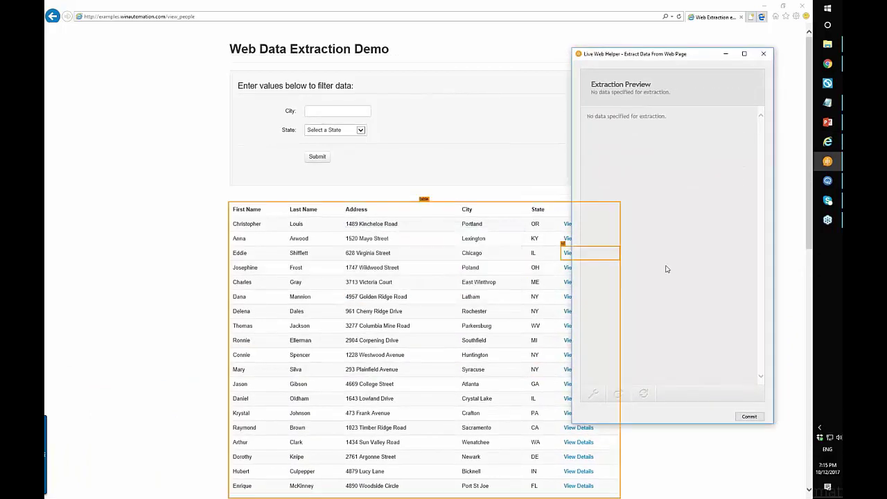
Switch the advanced settings to List extraction and examine its Base CSS Selector and CSS Selector fields without saving
click(594, 395)
click(305, 108)
click(302, 135)
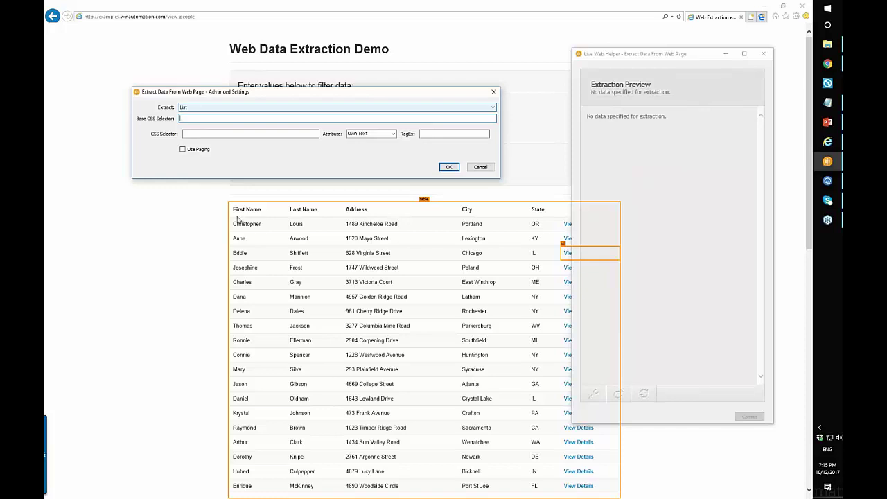
click(224, 131)
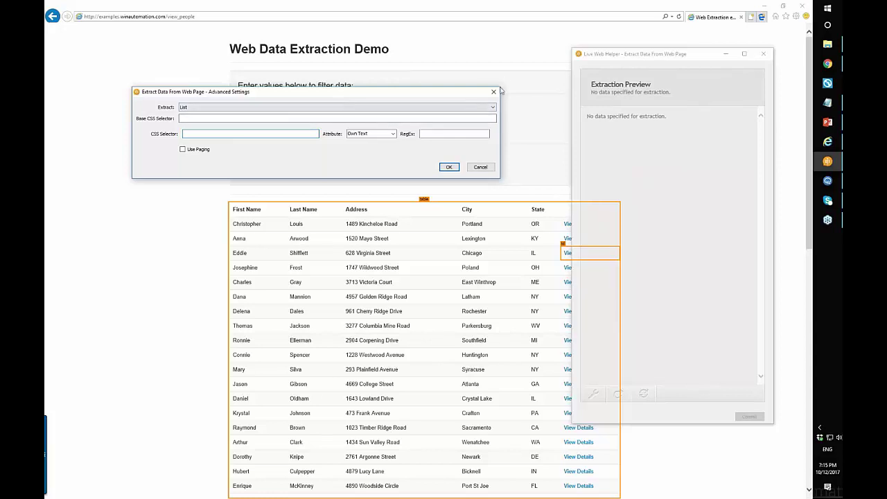
Close the Live Web Helper and discard the new Extract Data from Web Page action
click(763, 54)
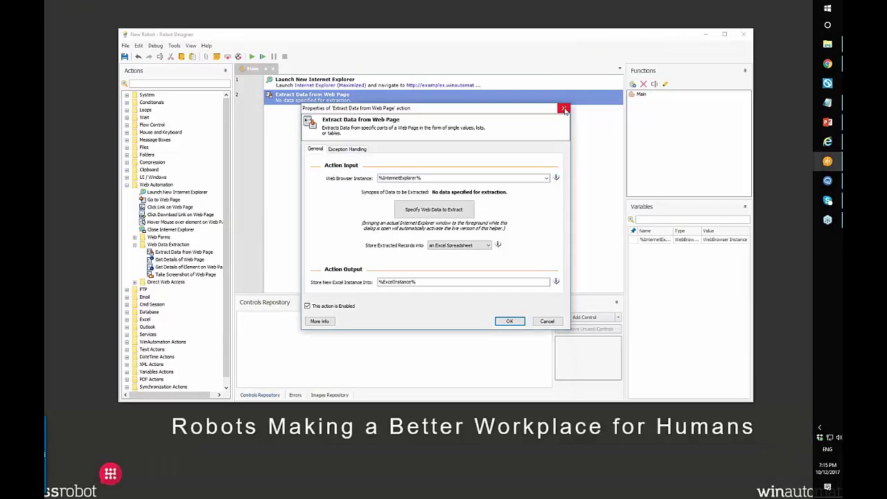
click(564, 109)
Change the Launch New Internet Explorer action's initial URL to the eBay search results page for iphone and run the robot
double_click(437, 85)
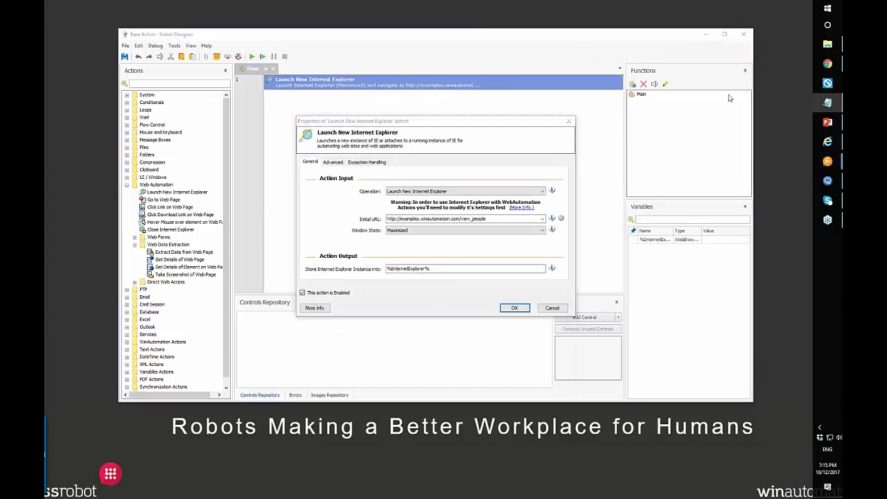
triple_click(430, 218)
key(ctrl+v)
key(Return)
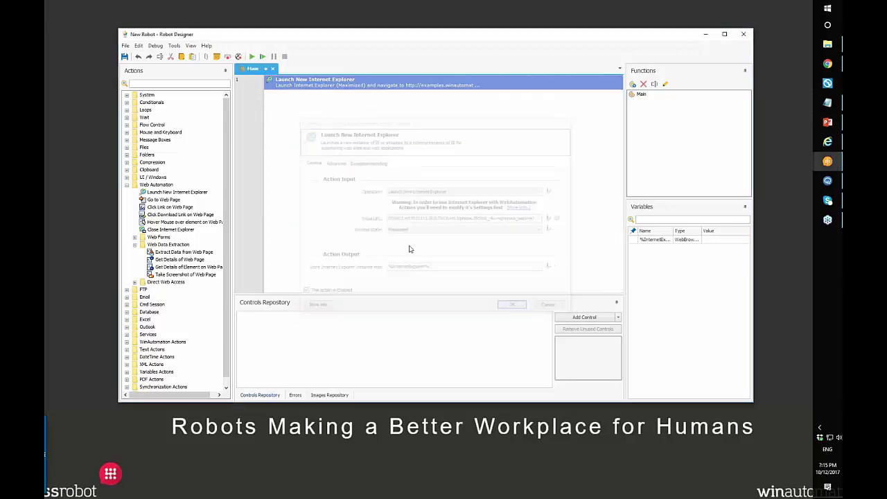
click(252, 57)
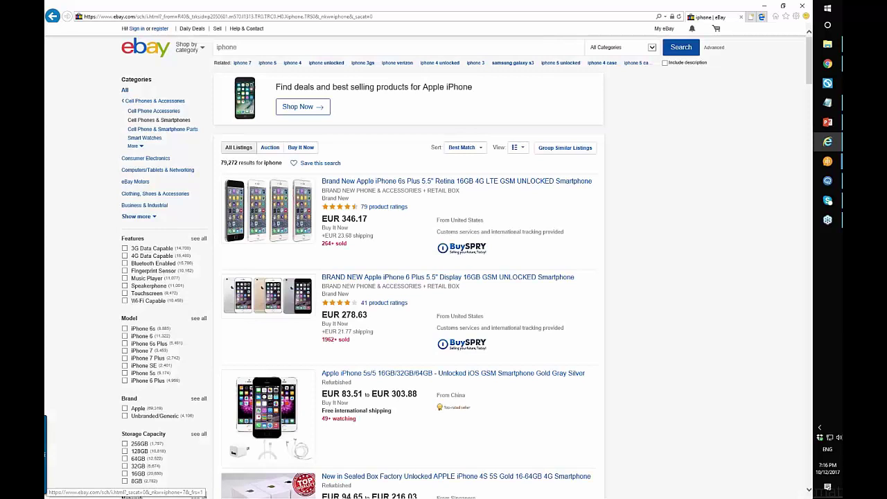
Open the DOM Explorer on the eBay results page and inspect the title link of the first iPhone 6s Plus listing
key(F12)
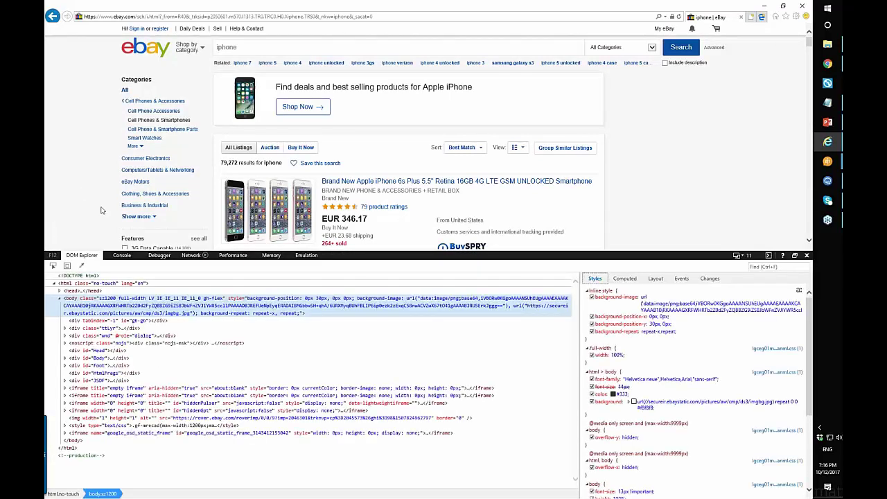
scroll(77, 194, down, 1)
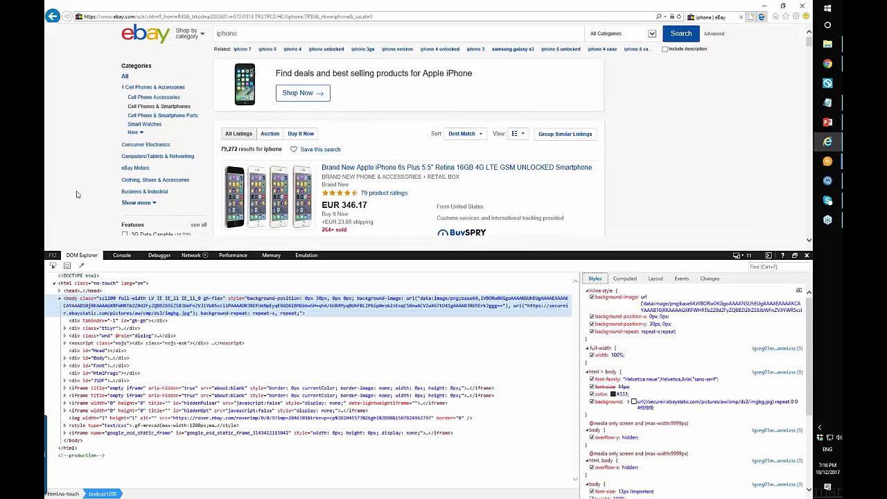
scroll(78, 194, down, 1)
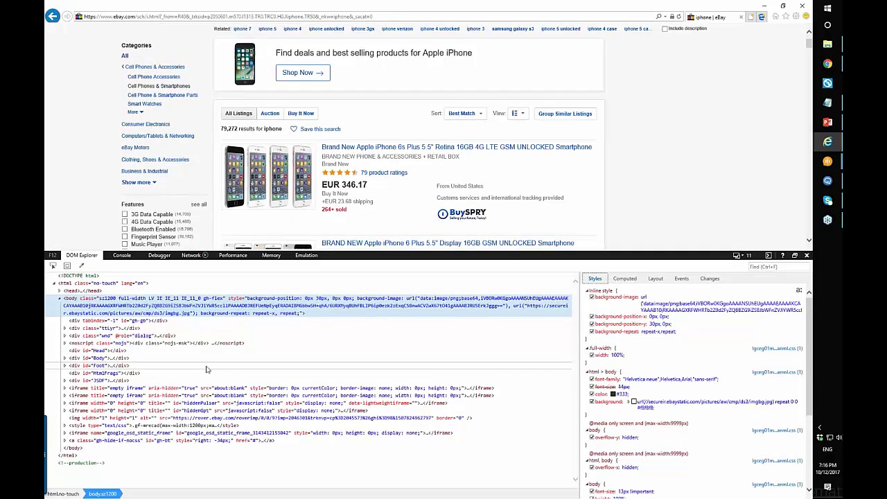
key(ctrl+b)
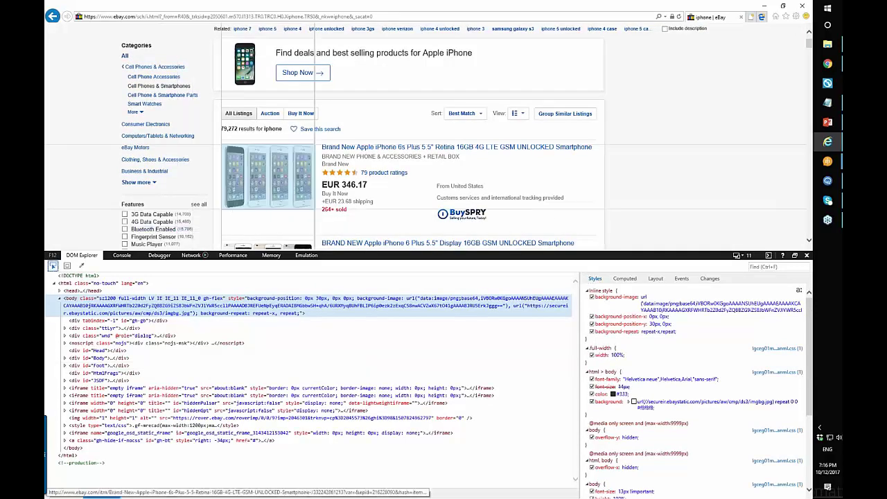
scroll(428, 136, down, 3)
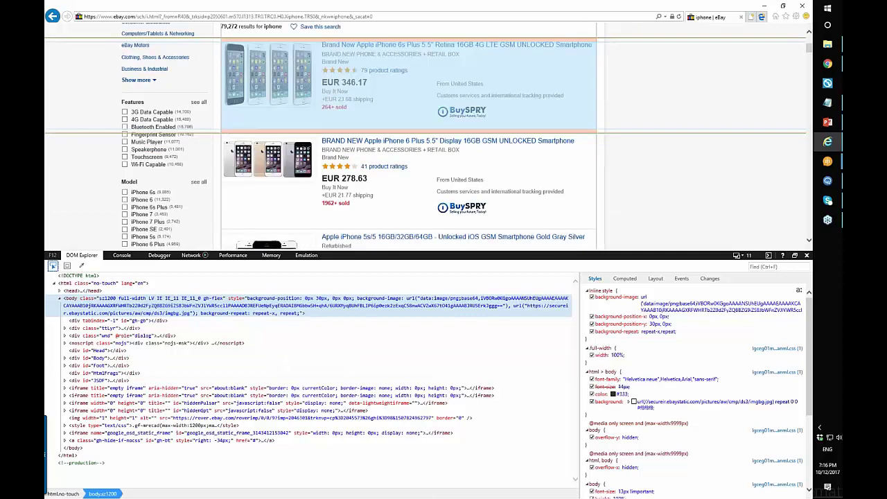
scroll(463, 80, up, 1)
click(463, 81)
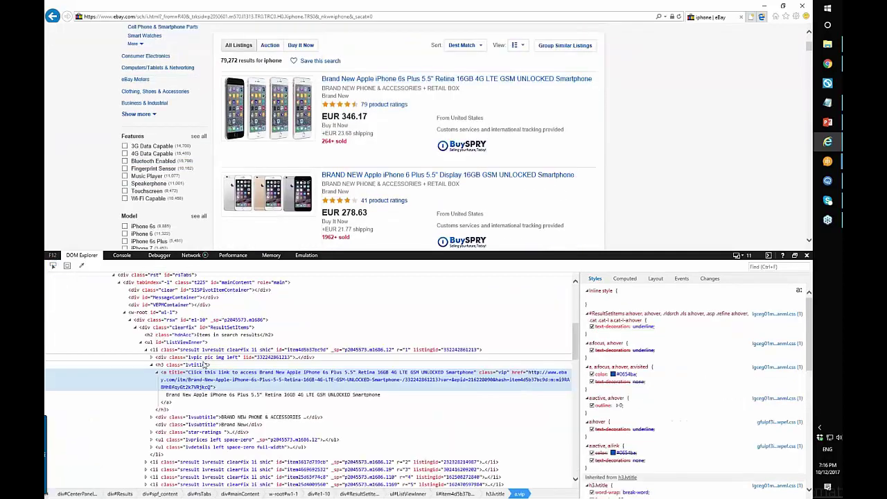
Collapse the first listing's li element, inspect its parent ul ListViewInner and the second li, and close the DOM Explorer
click(146, 350)
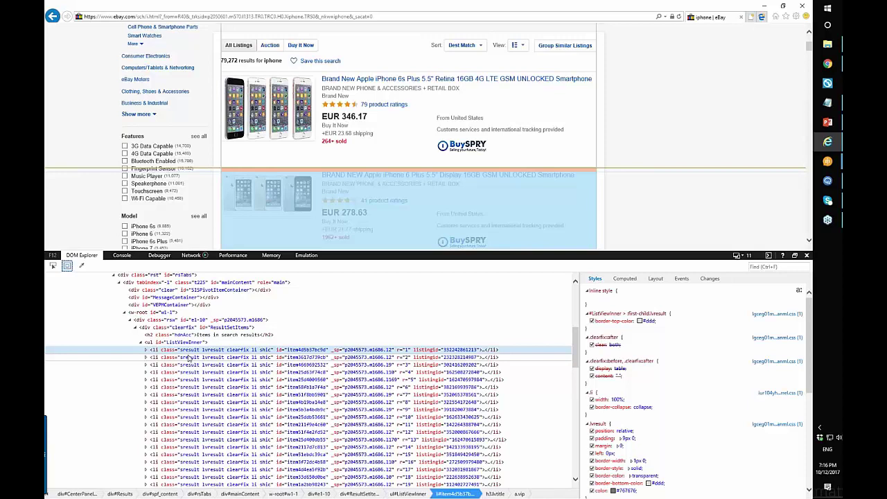
click(191, 344)
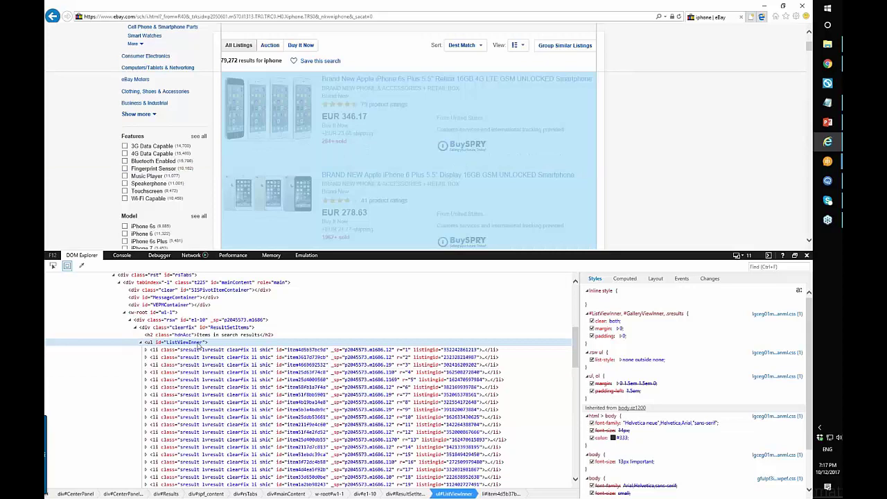
click(203, 357)
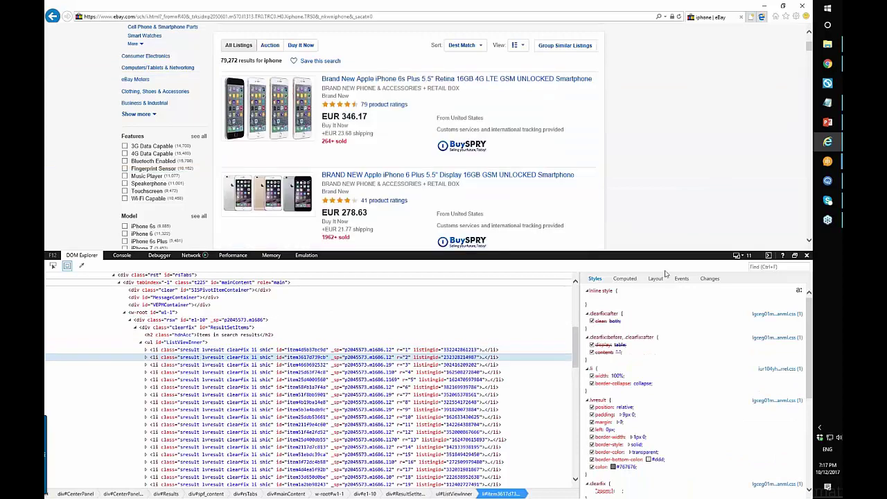
click(806, 256)
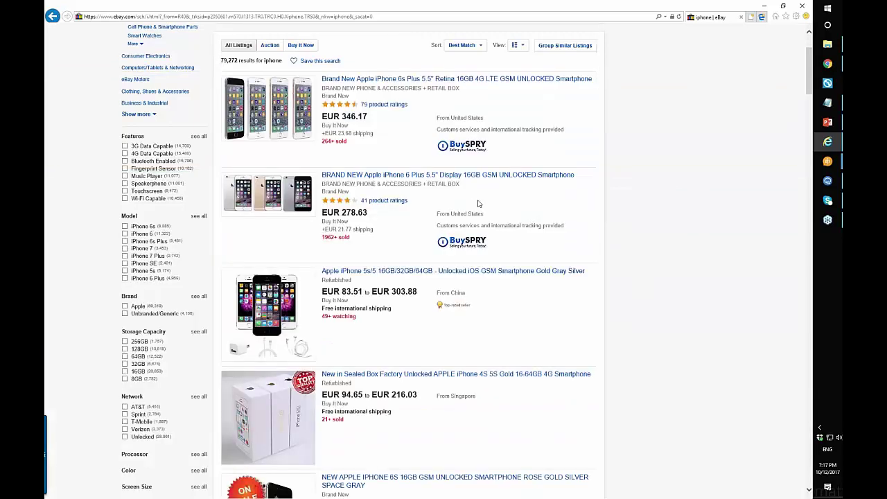
Switch to the Robot Designer, add an Extract Data from Web Page action after the browser launch, and start specifying data on the eBay page
mouse_move(827, 161)
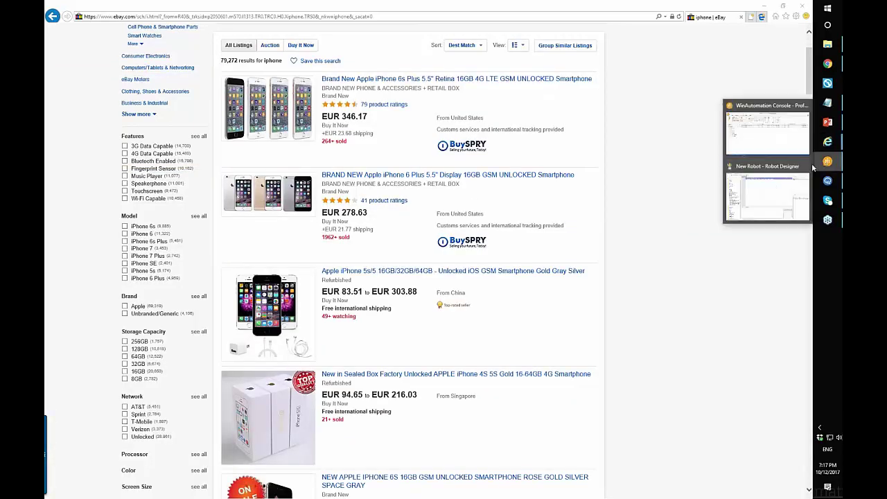
click(775, 191)
drag(173, 252, 411, 187)
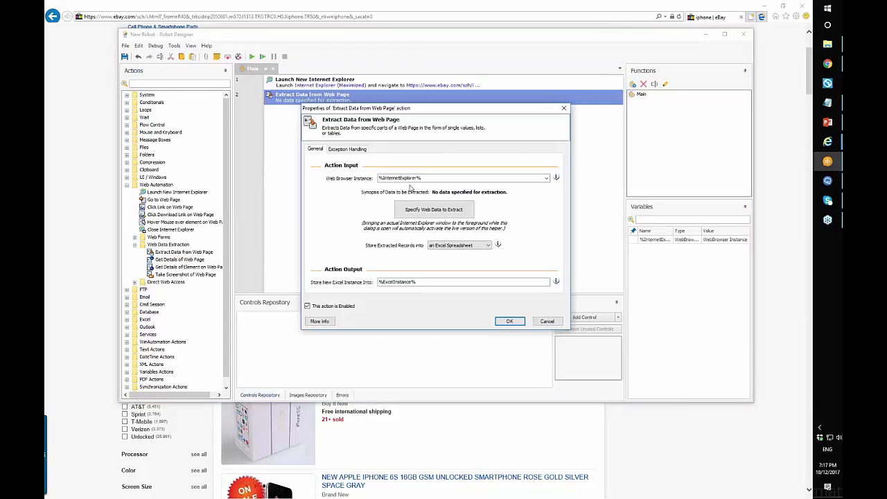
click(434, 209)
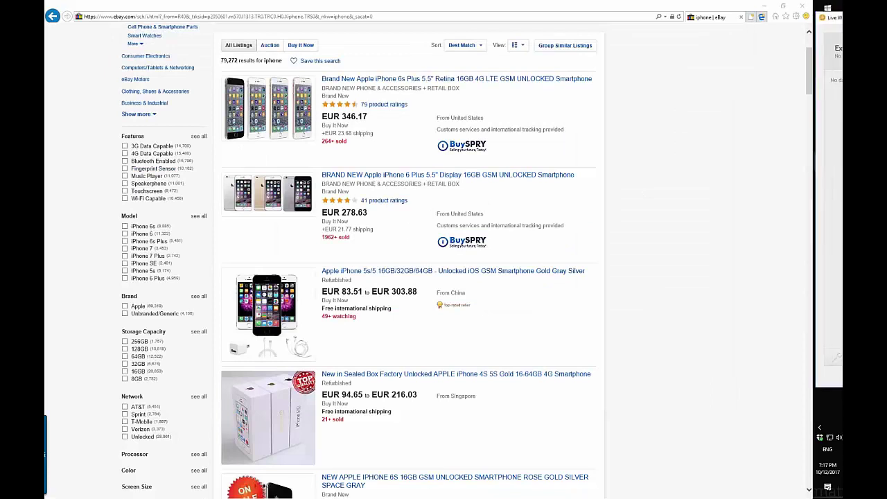
drag(746, 51, 688, 50)
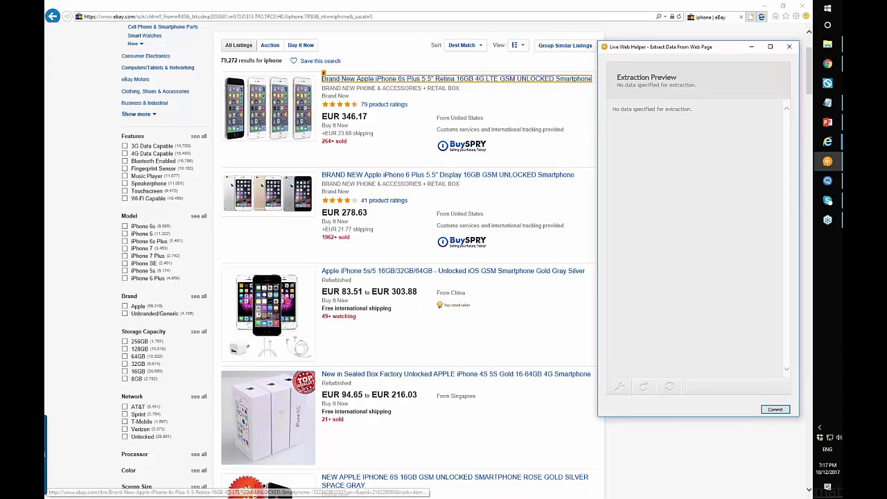
Extract the text of the first and second listing titles to build a list of all product titles
scroll(391, 155, up, 1)
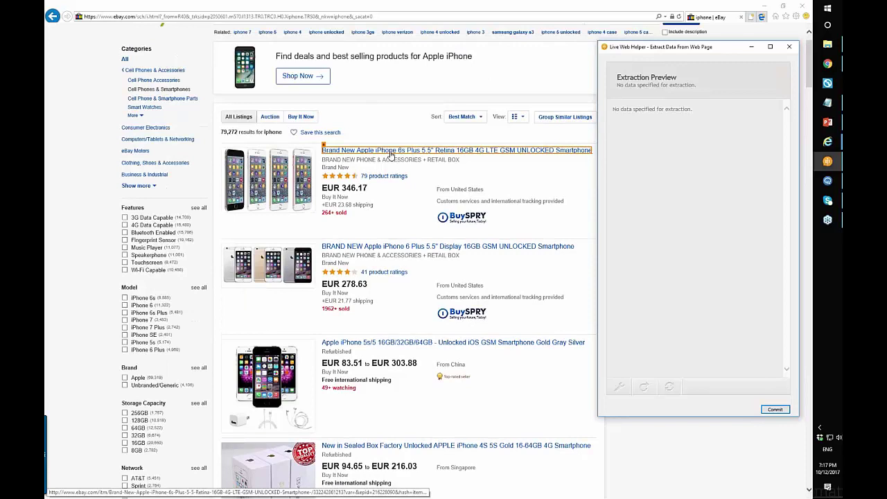
right_click(417, 152)
mouse_move(478, 156)
click(553, 158)
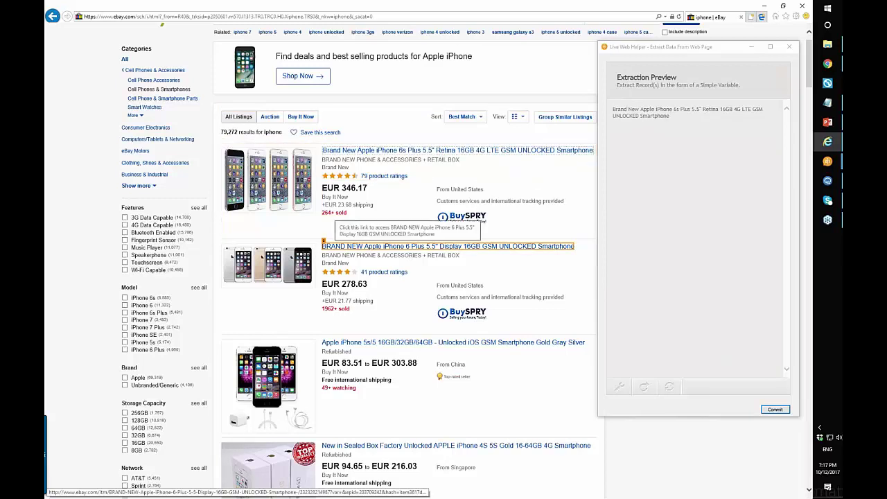
right_click(402, 252)
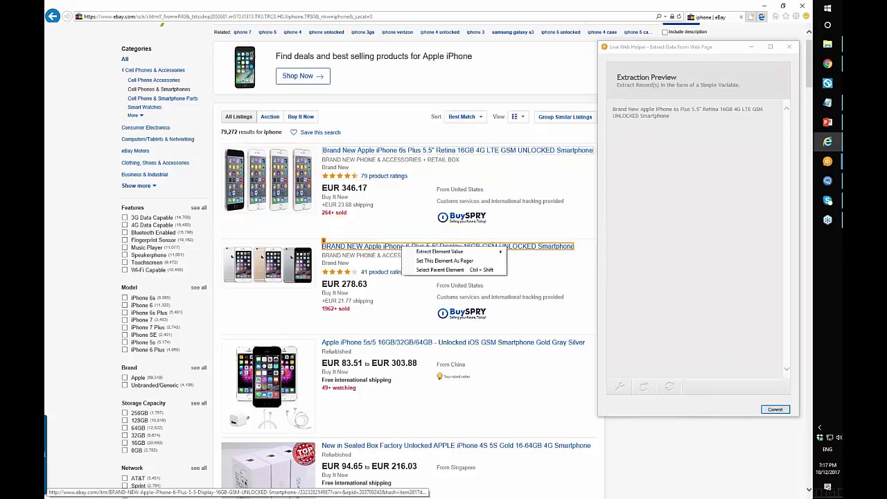
mouse_move(478, 251)
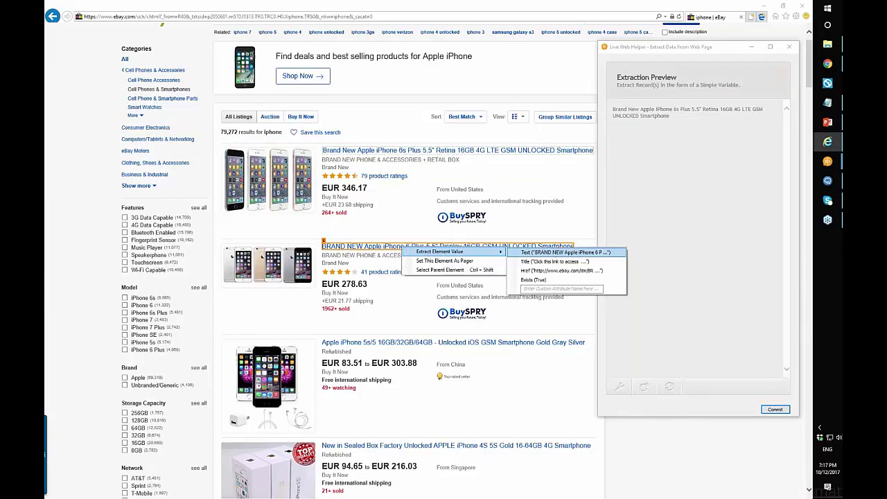
click(547, 254)
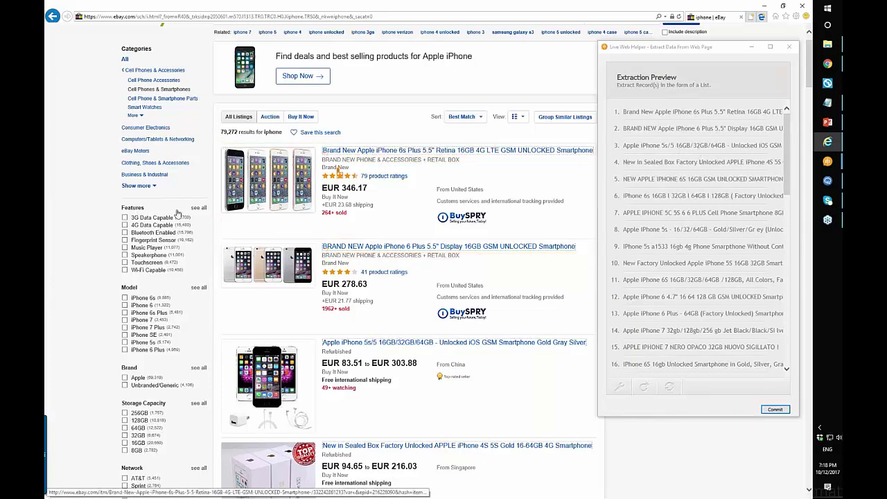
Review the selected titles down the results page and compare them with the full list in the Extraction Preview
scroll(324, 164, down, 1)
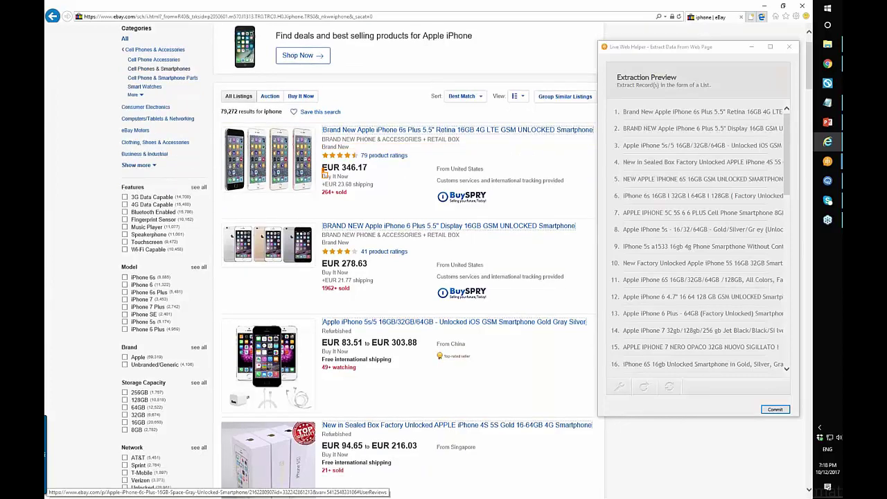
scroll(324, 173, down, 10)
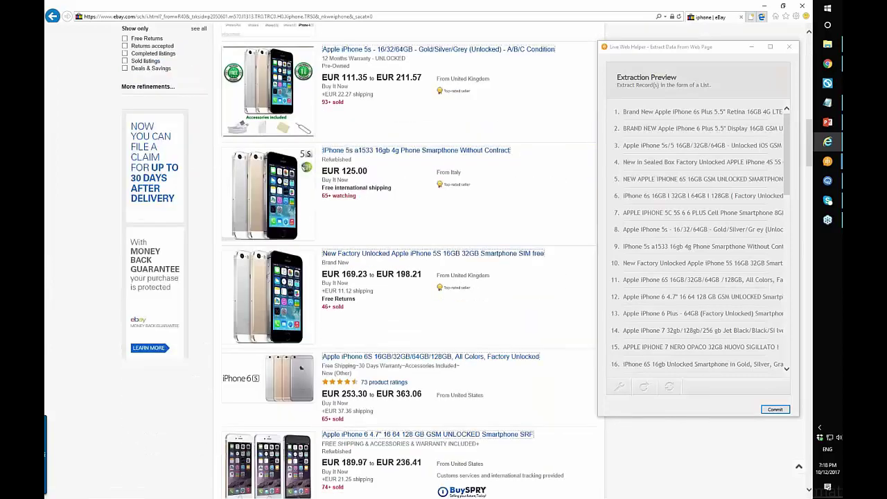
scroll(324, 278, up, 15)
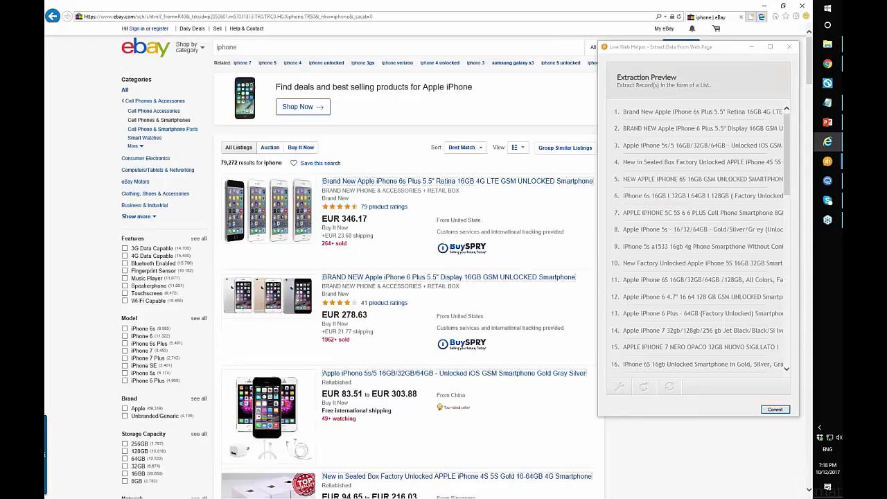
scroll(705, 208, down, 10)
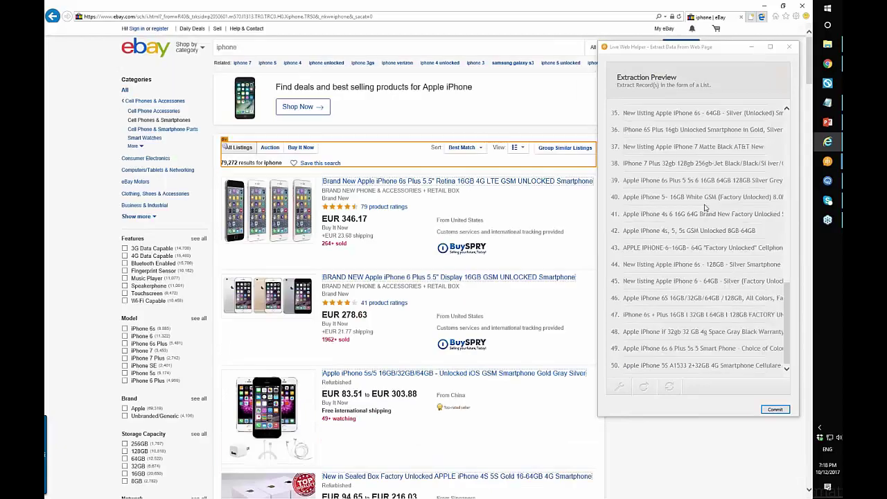
scroll(693, 249, up, 2)
scroll(664, 294, up, 5)
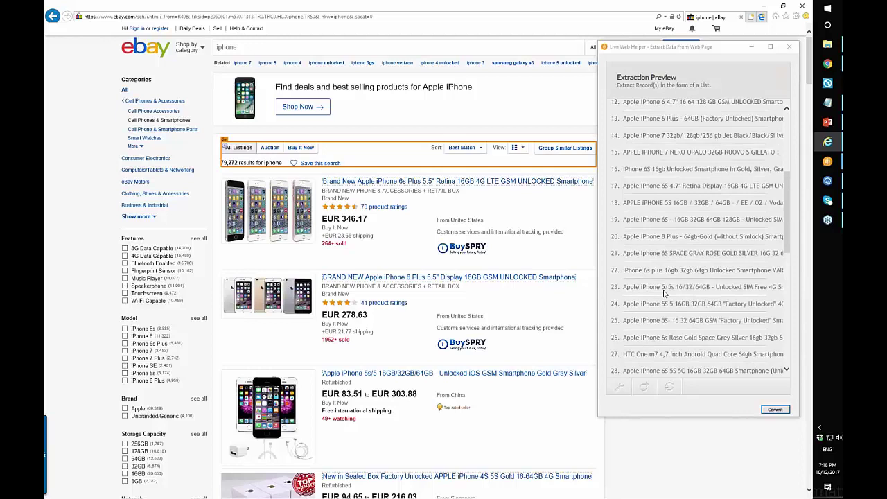
scroll(664, 294, up, 4)
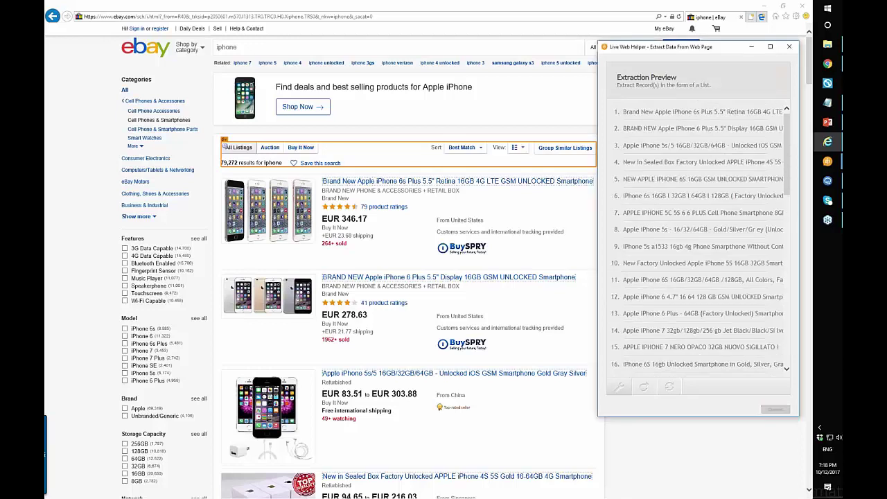
Examine the Base CSS Selector and the CSS Selector in the list's advanced settings, and close the settings without changes
click(619, 386)
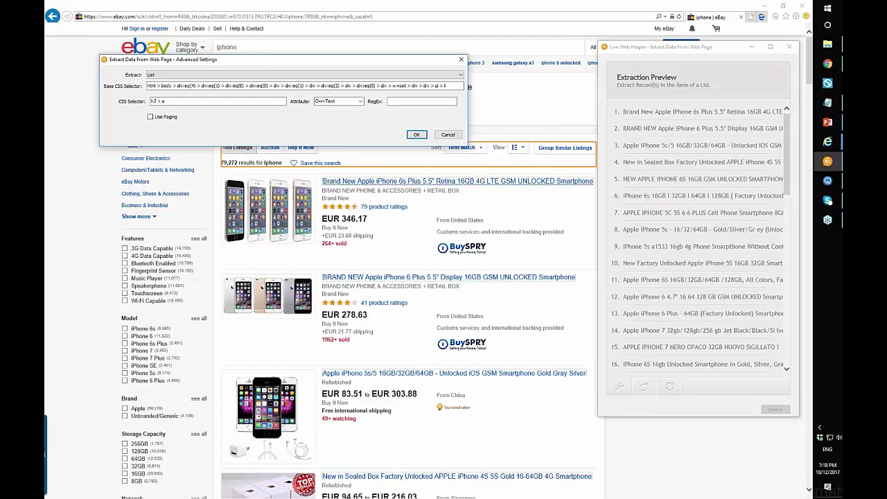
drag(446, 85, 147, 86)
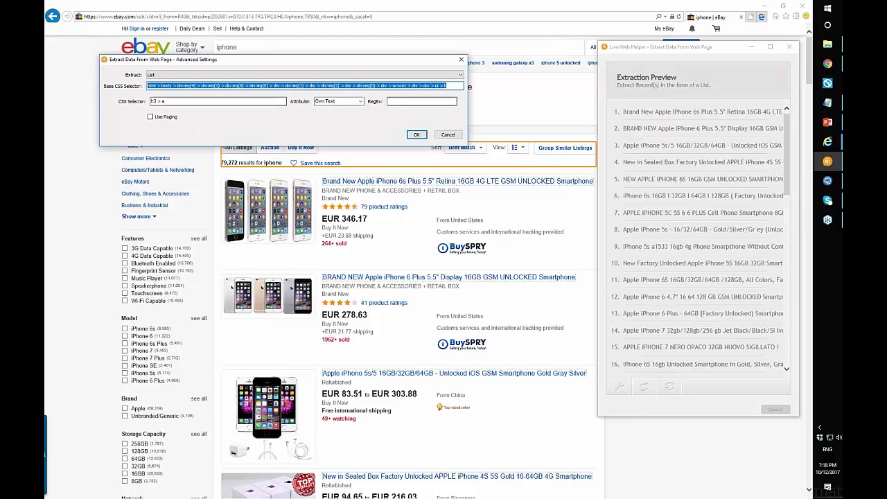
key(End)
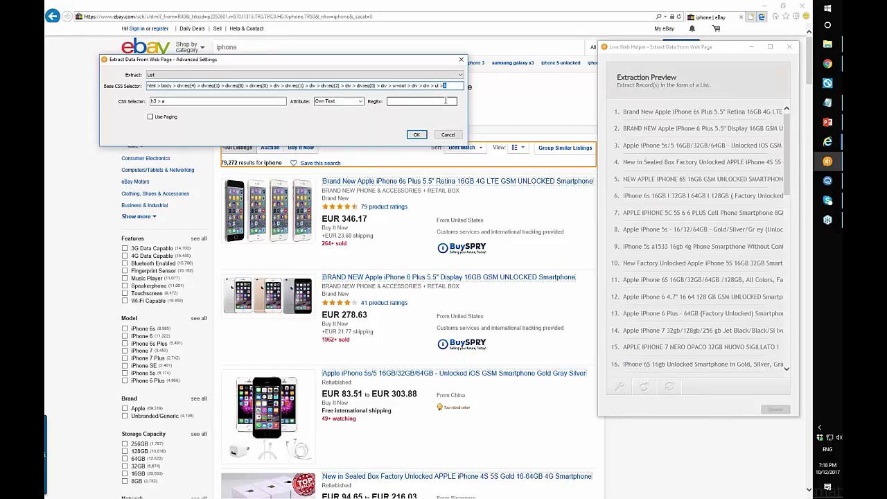
double_click(196, 102)
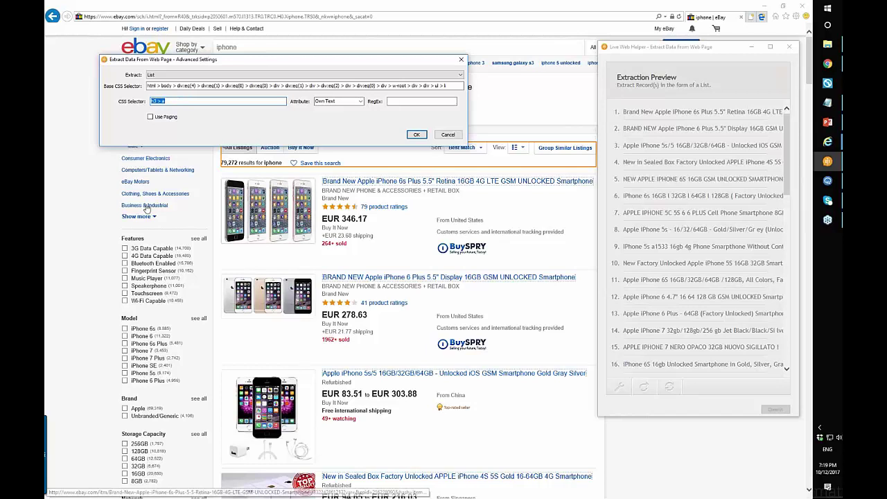
click(78, 231)
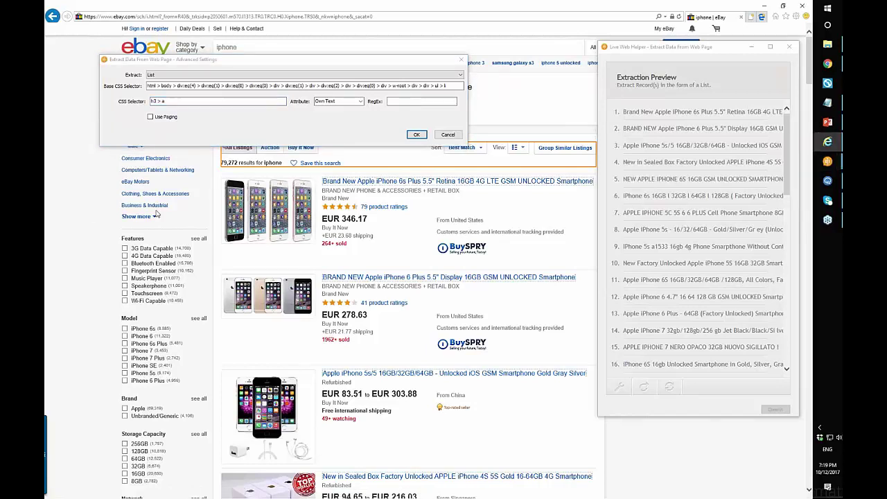
click(277, 116)
key(Return)
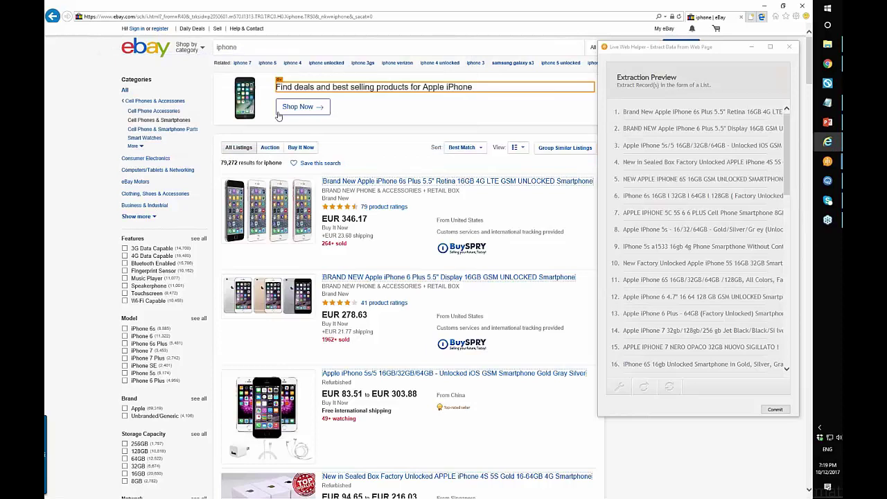
Open the developer tools, inspect the first listing's title in the DOM Explorer, and open the list's advanced extraction settings
key(F12)
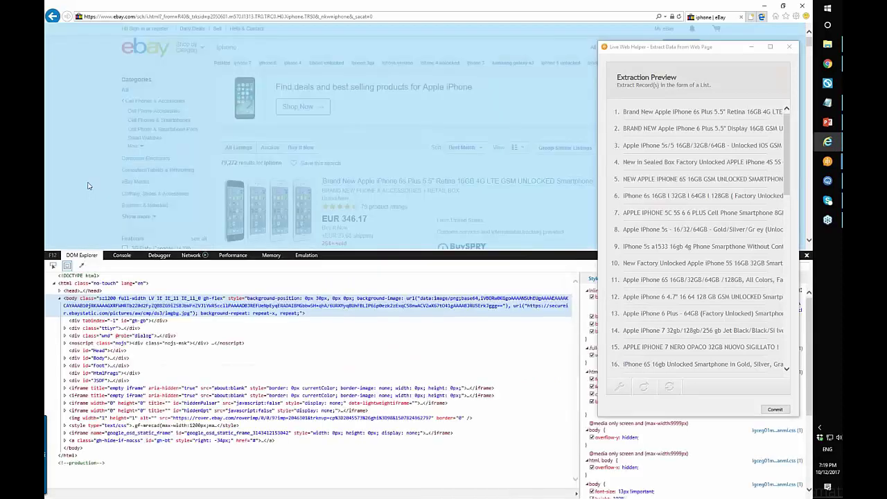
click(383, 183)
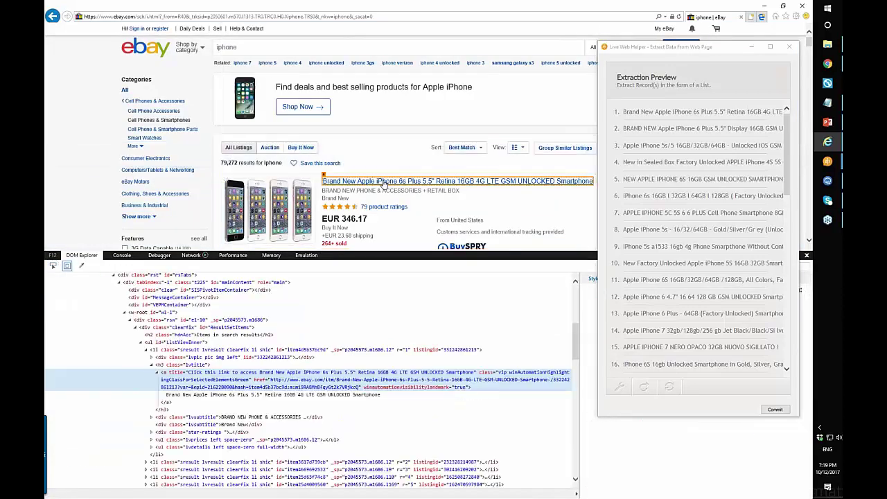
click(634, 384)
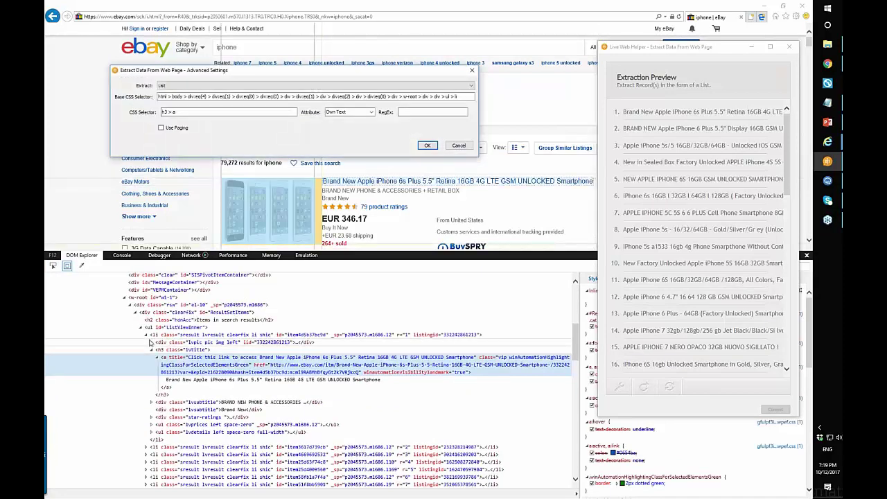
Examine how the first listing's li, h3 and a elements nest down to the title text, comparing them with the selectors
click(146, 335)
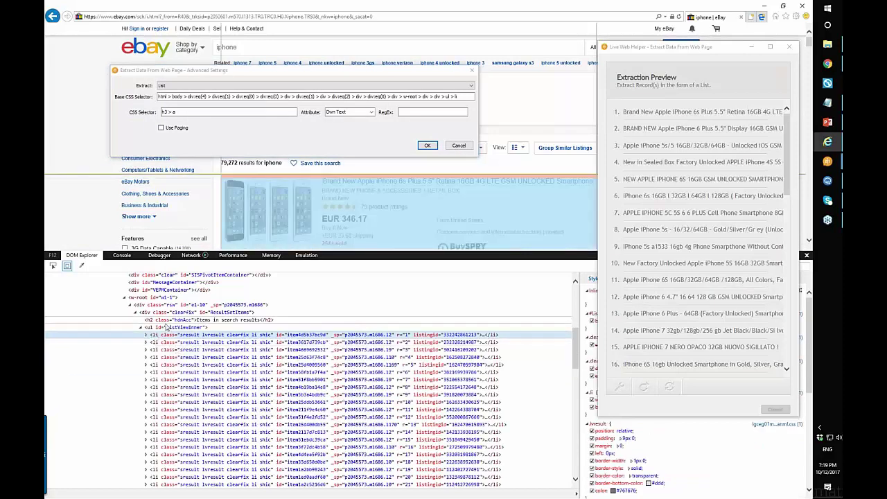
click(146, 335)
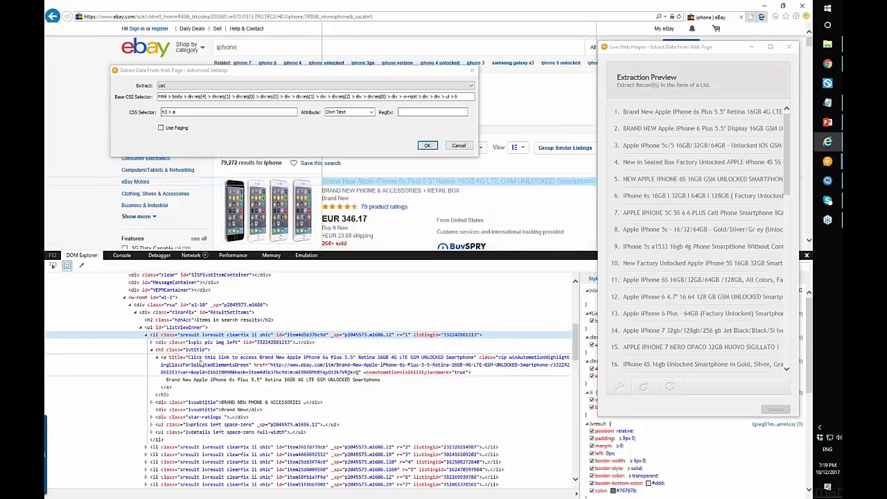
click(214, 380)
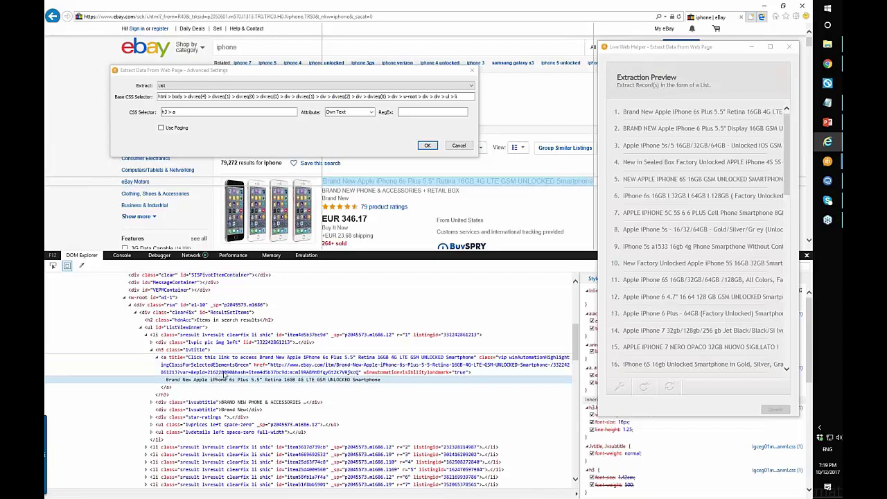
click(223, 374)
click(203, 350)
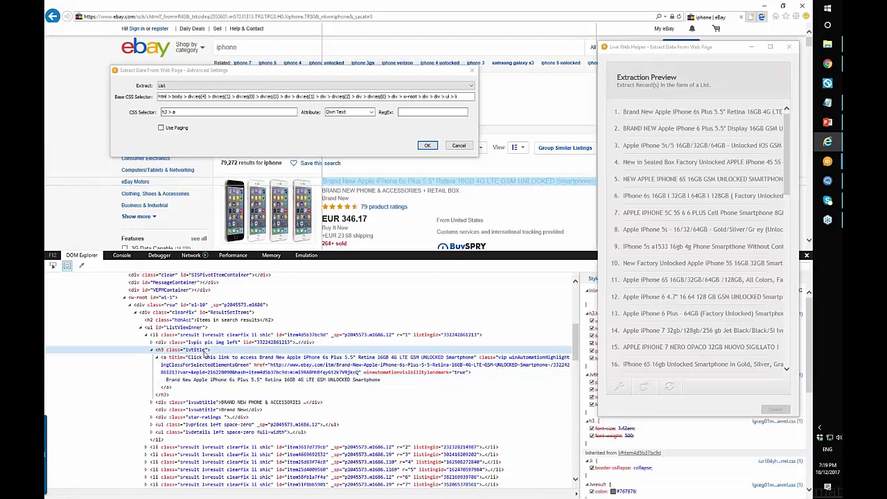
click(203, 334)
scroll(202, 344, down, 1)
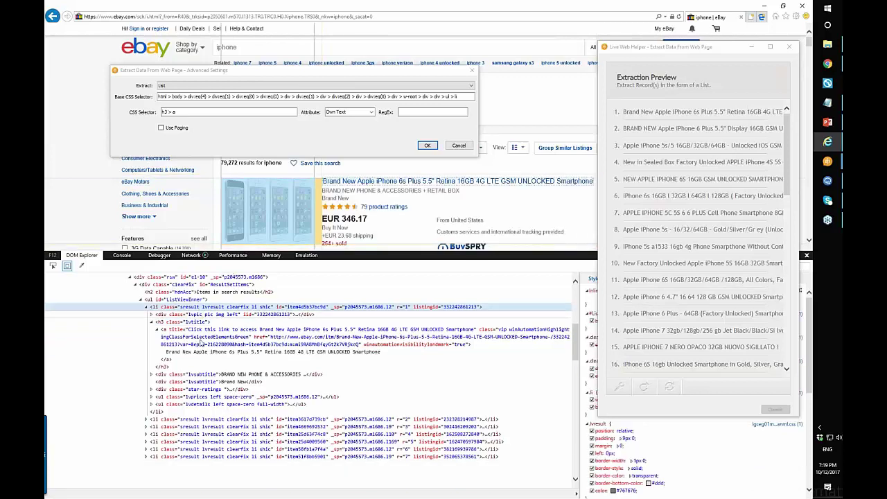
Expand the second listing's li, h3 and a elements to examine where its title text sits
click(148, 415)
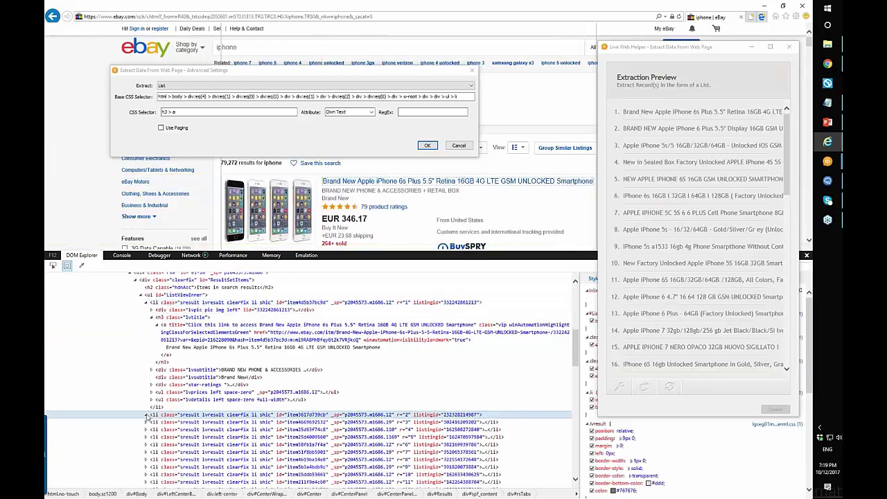
click(148, 414)
click(151, 429)
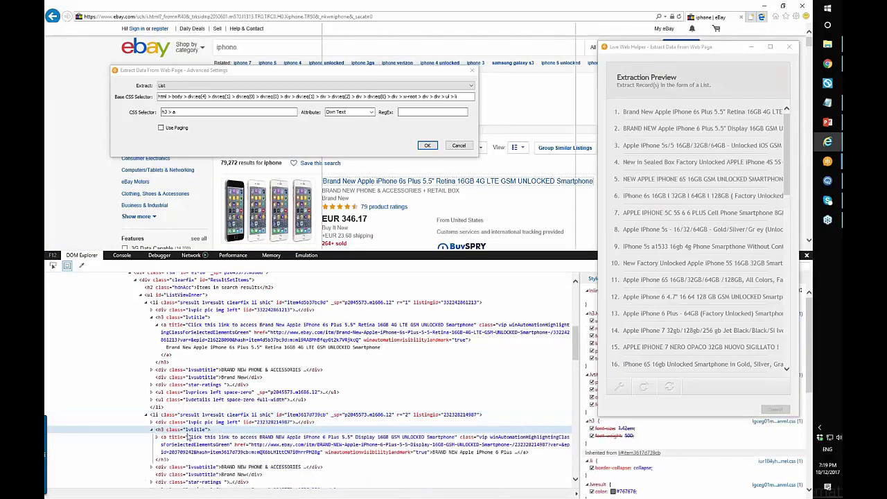
scroll(188, 435, down, 1)
click(289, 415)
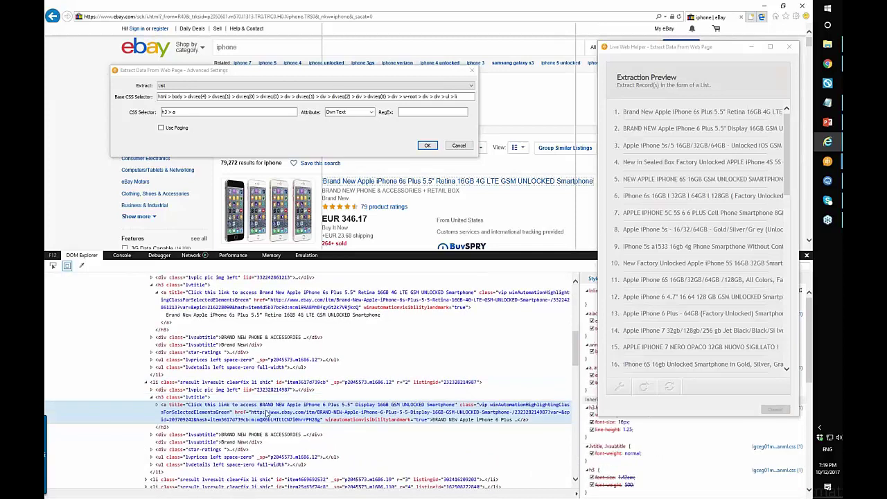
key(Right)
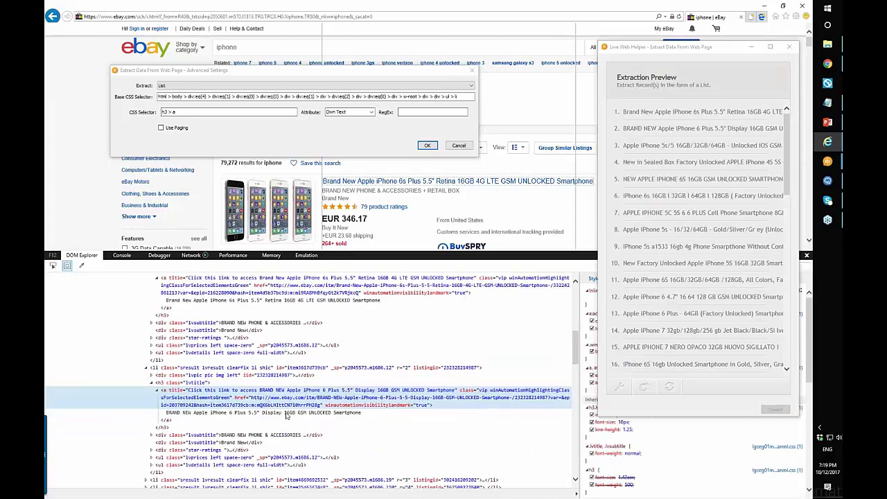
scroll(285, 414, down, 1)
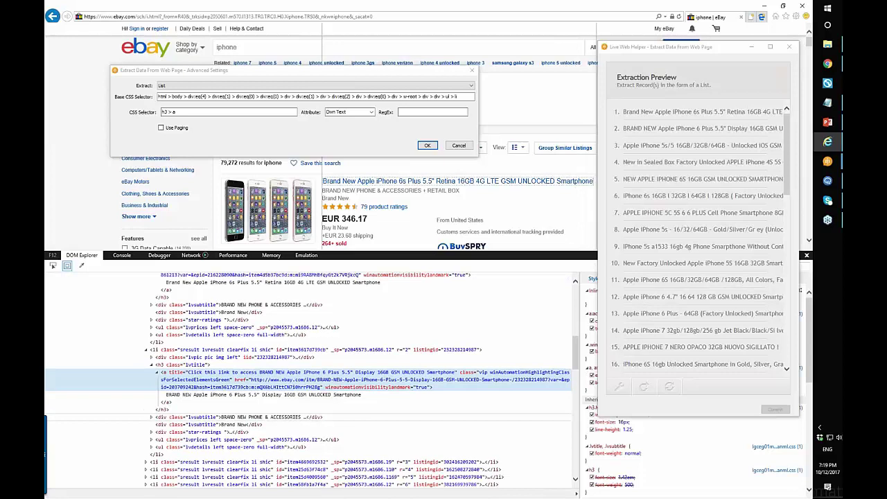
scroll(274, 413, down, 1)
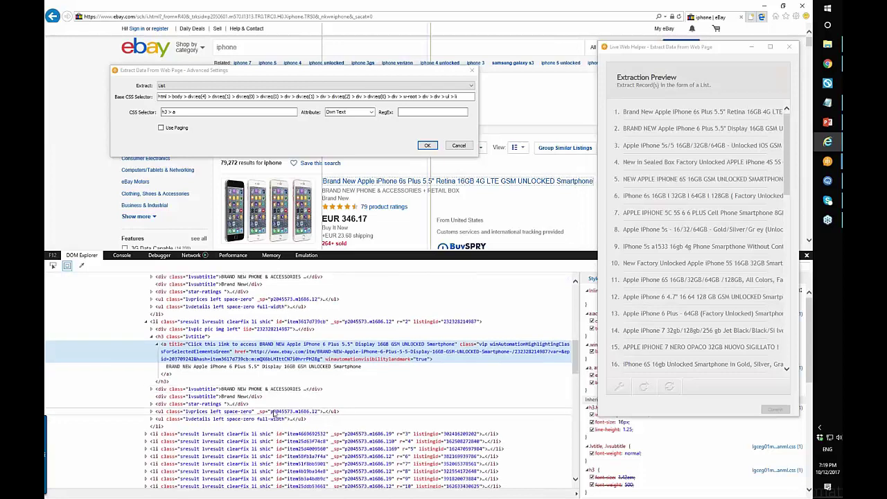
Expand the third listing's title link to its text, compare the path with the CSS Selector, and close the developer tools
click(157, 421)
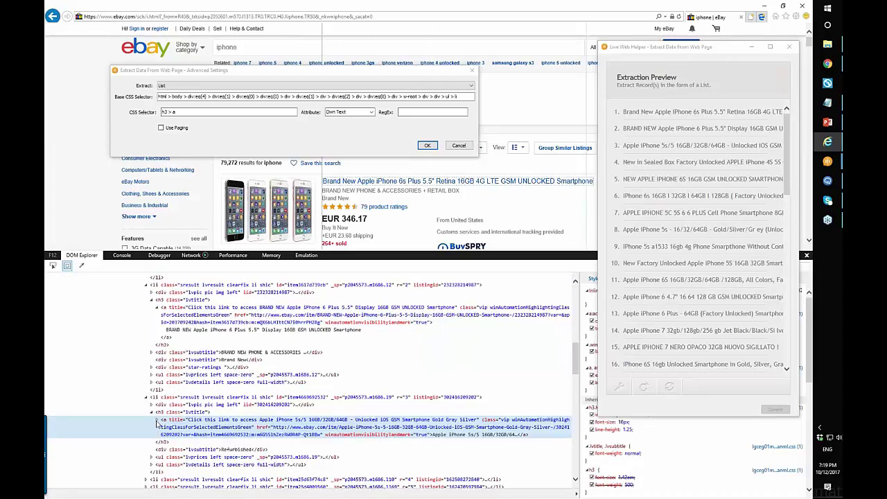
click(157, 421)
key(Down)
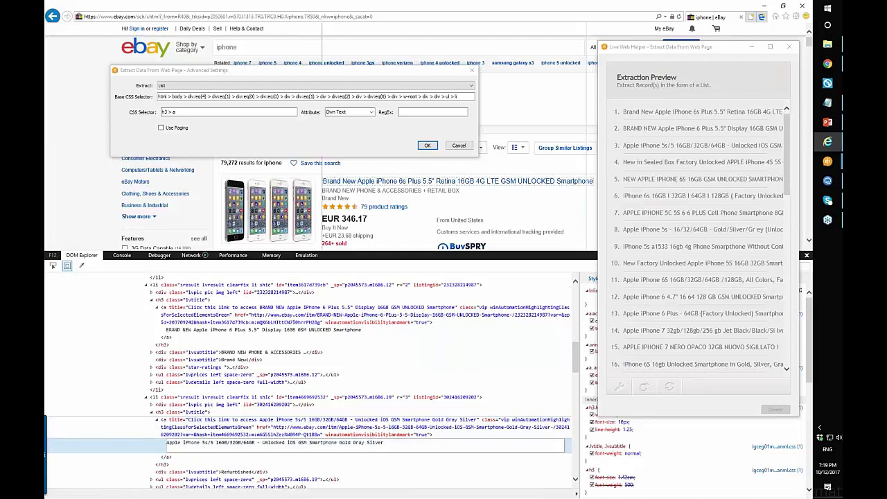
click(267, 405)
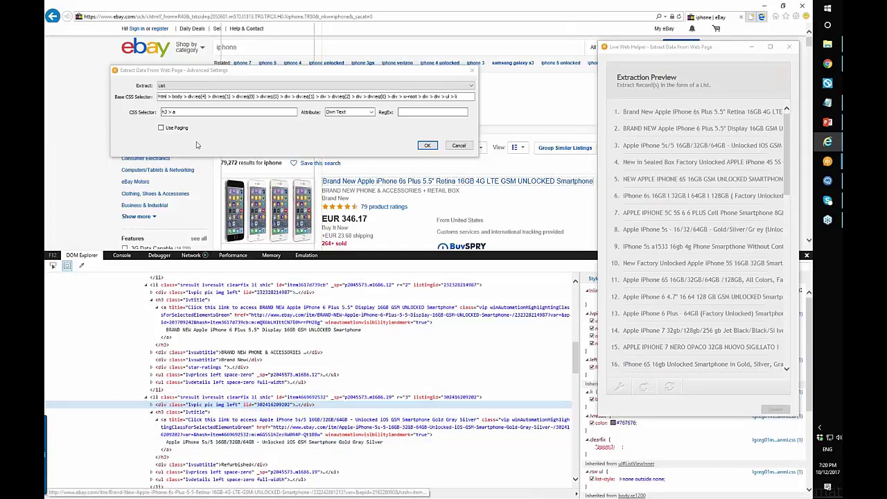
drag(178, 112, 152, 114)
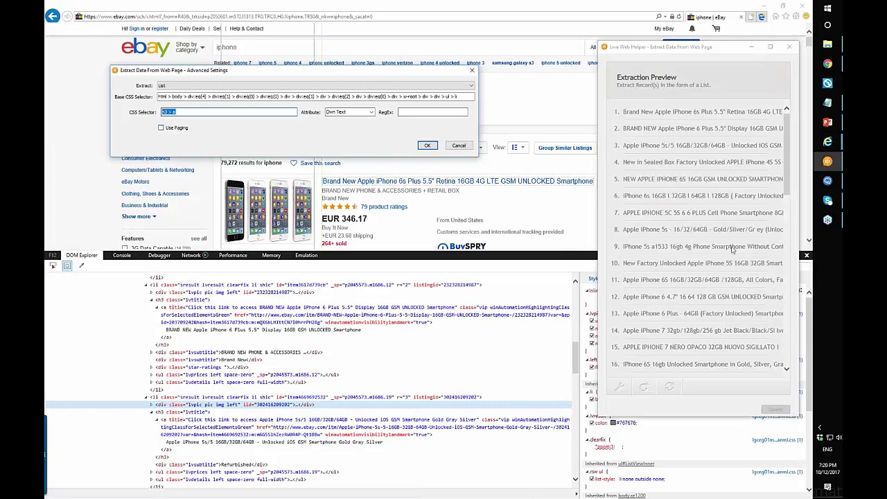
click(806, 255)
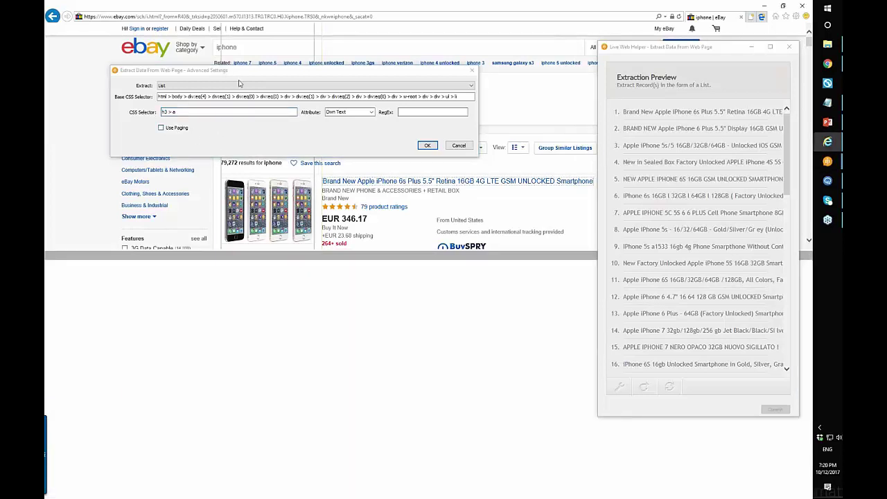
Move "h3 > a" from the CSS Selector to the end of the Base CSS Selector, joined with ">", and apply the settings
drag(242, 74, 249, 106)
key(ctrl+c)
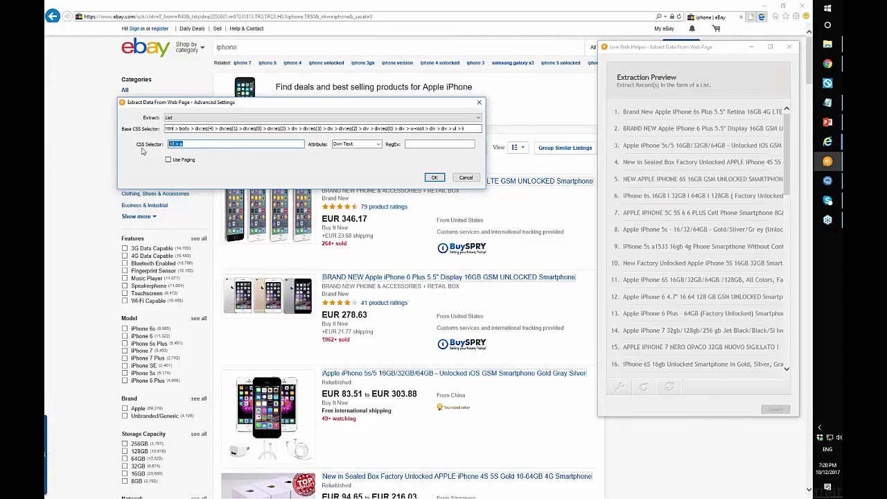
key(Delete)
click(474, 129)
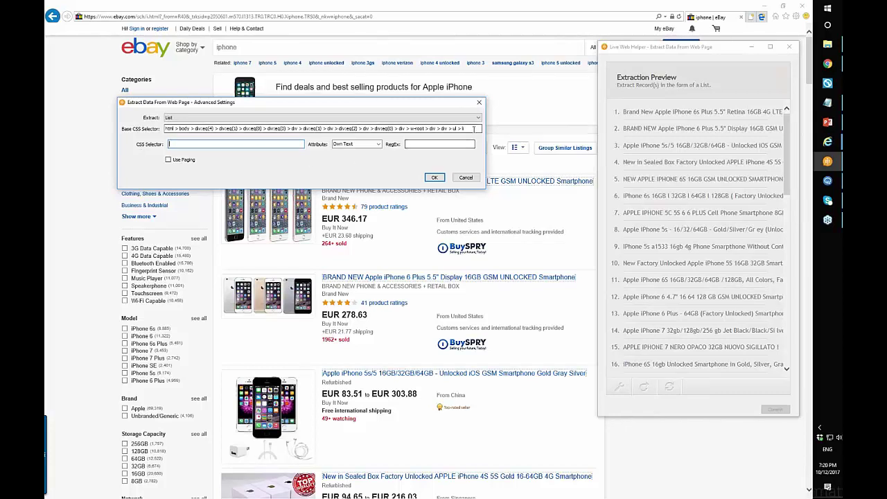
key(ctrl+v)
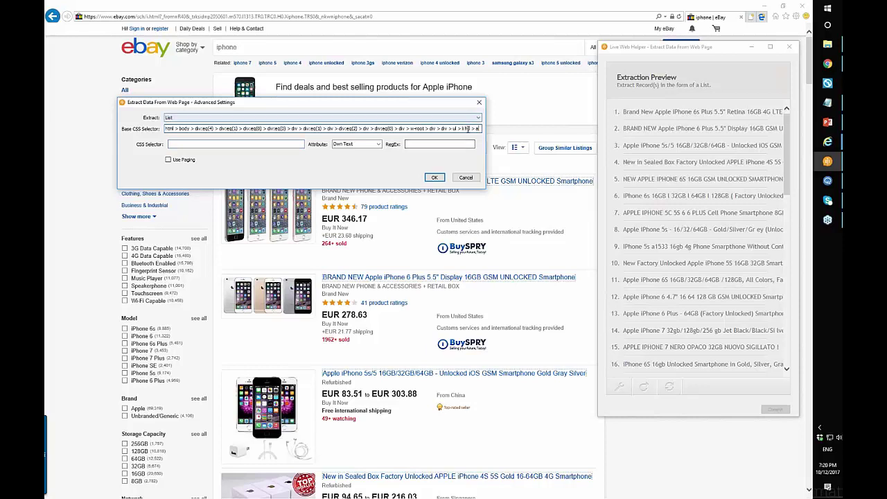
drag(472, 128, 459, 129)
click(472, 129)
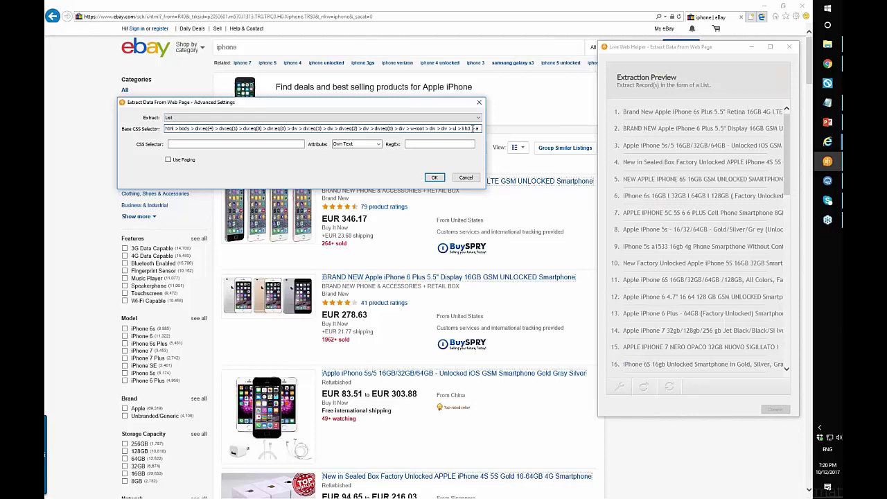
text(>)
click(434, 178)
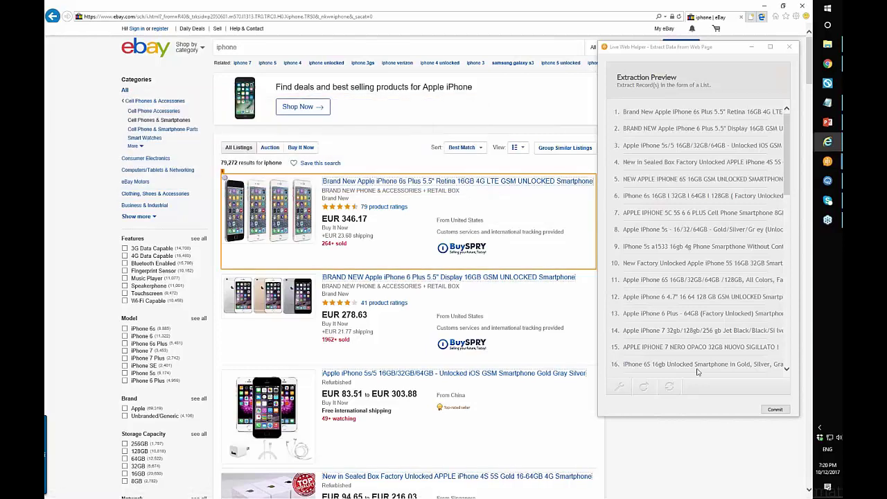
Review the product titles listed in the Extraction Preview
click(630, 179)
scroll(683, 199, down, 3)
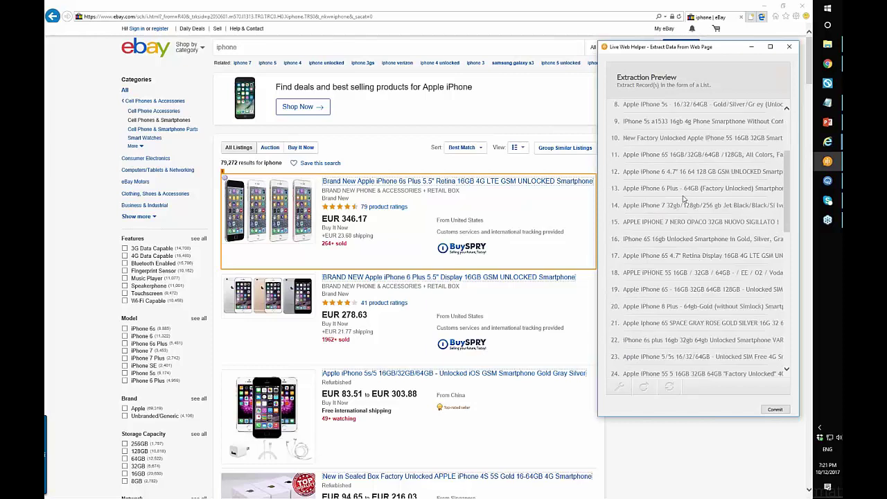
scroll(683, 199, up, 2)
scroll(682, 199, up, 1)
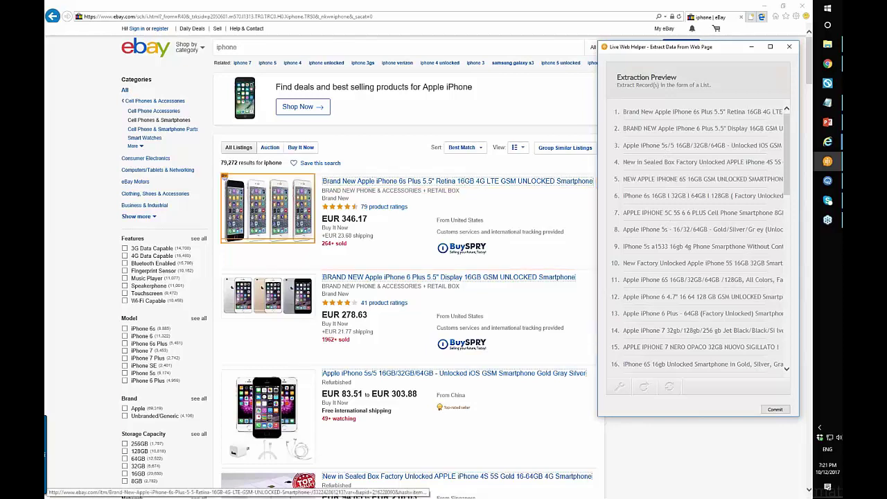
Extract the Href value of the first listing's title as a second column and widen the helper window to fit both columns
right_click(372, 185)
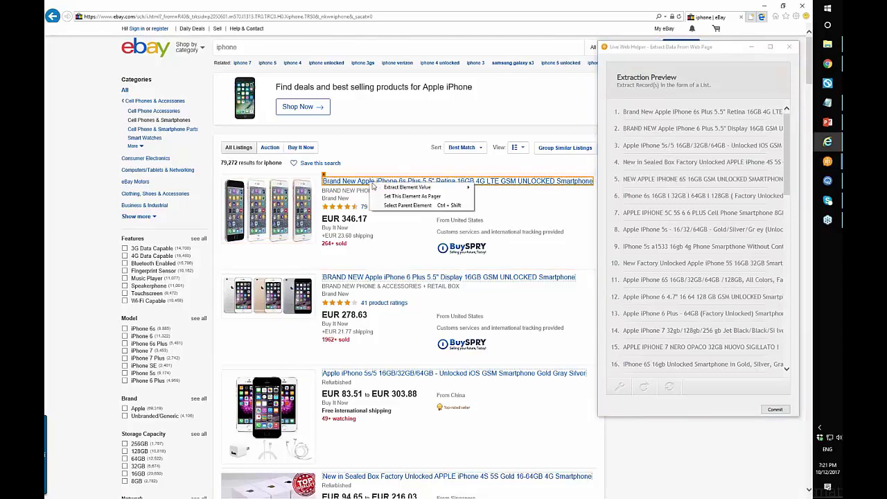
mouse_move(416, 187)
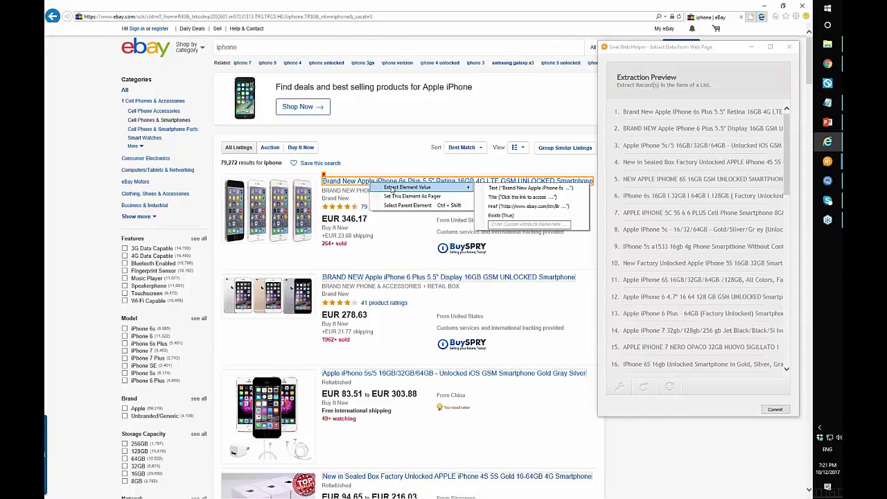
click(528, 206)
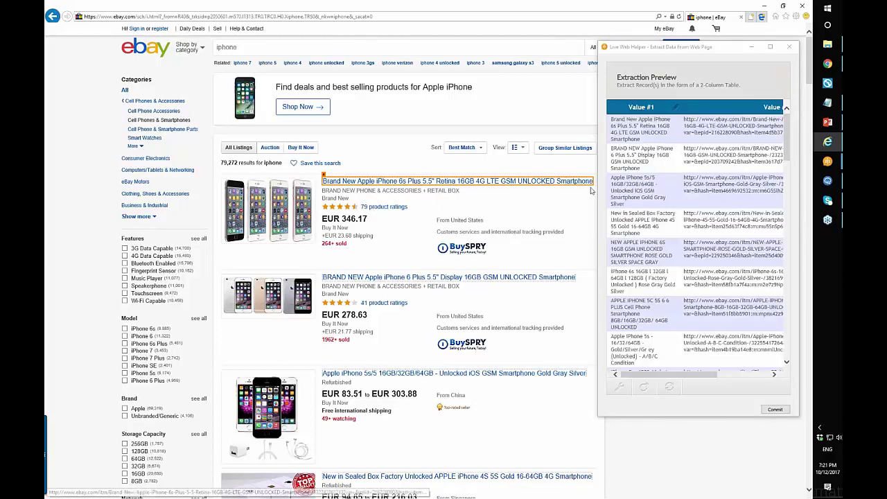
drag(591, 190, 498, 189)
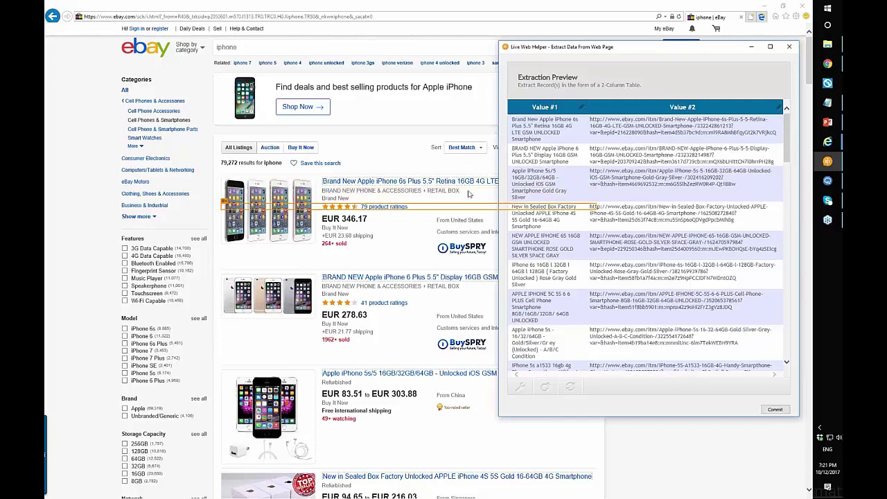
Review the title and link pairs down the two-column Extraction Preview table
scroll(713, 137, down, 1)
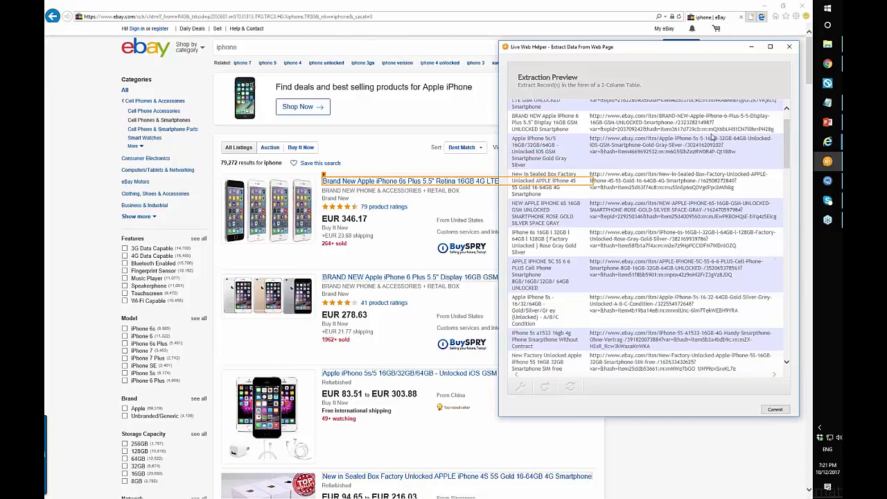
scroll(712, 137, down, 4)
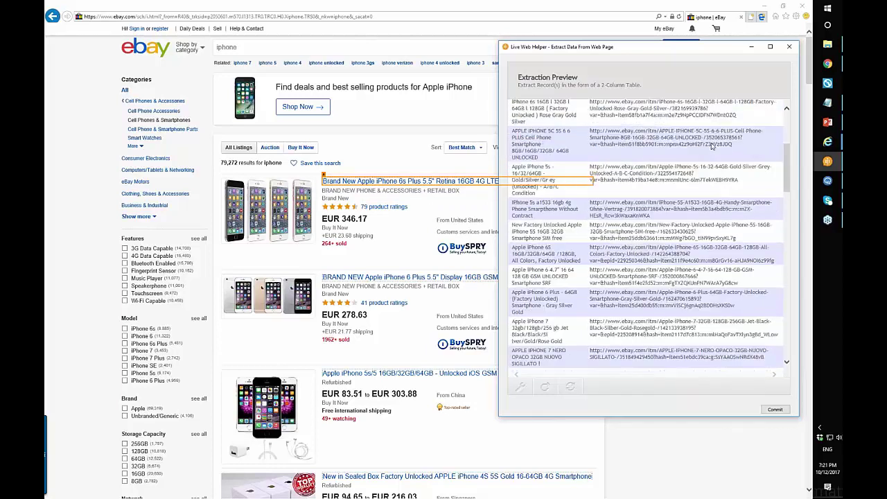
scroll(713, 146, down, 5)
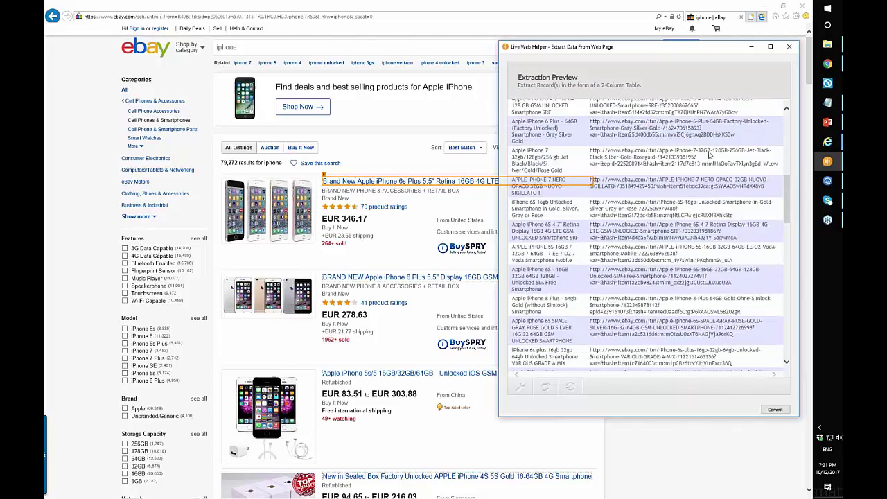
scroll(710, 155, down, 3)
scroll(703, 163, down, 4)
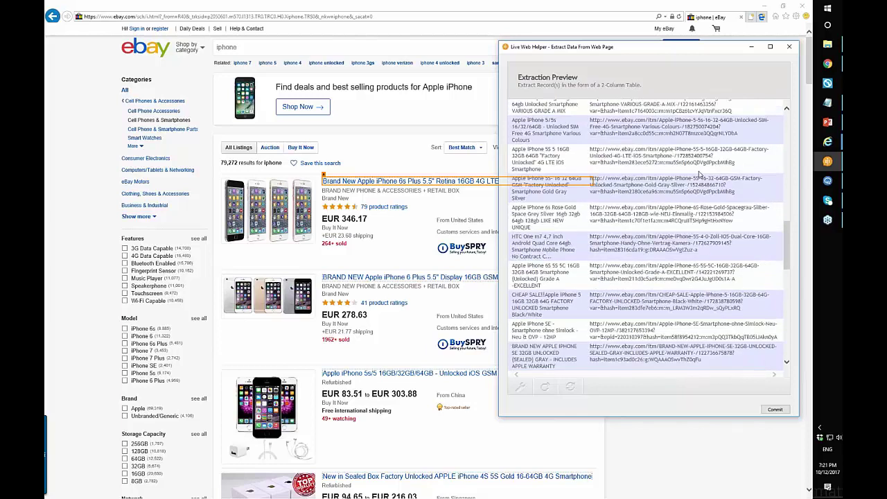
scroll(700, 173, down, 8)
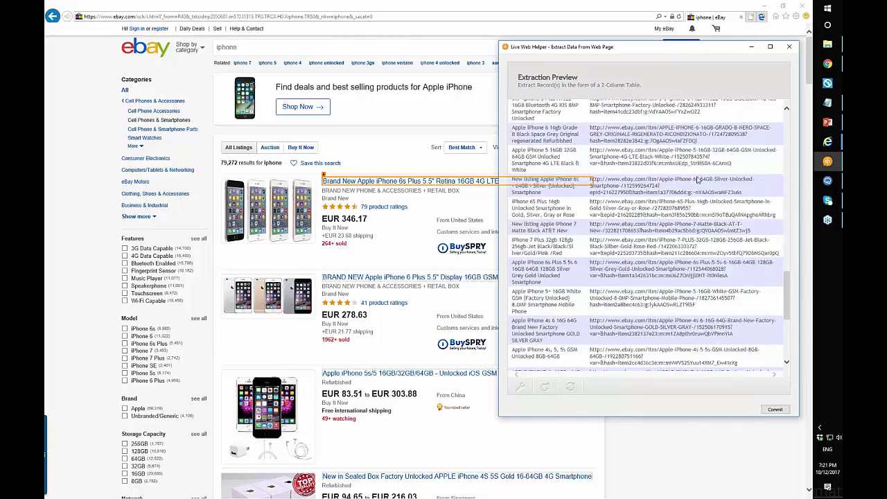
Examine the two-column preview and the Base CSS Selector and both column selectors in Advanced Settings
scroll(696, 186, down, 6)
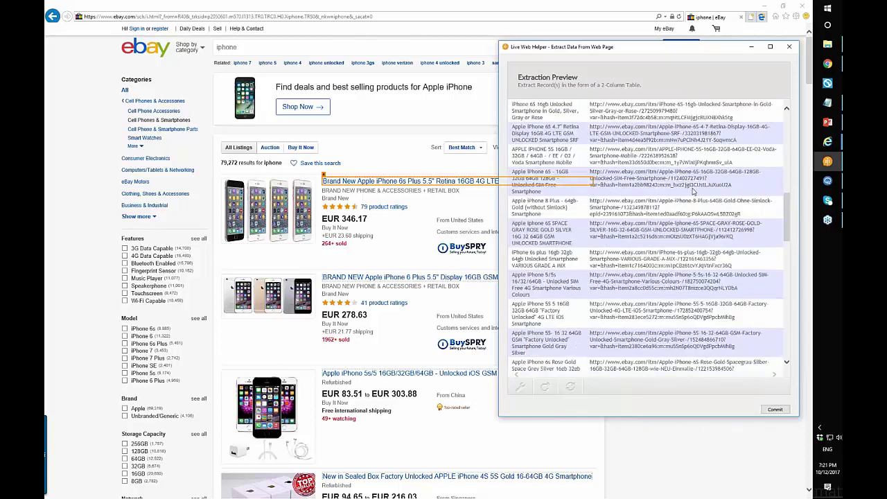
scroll(693, 192, up, 20)
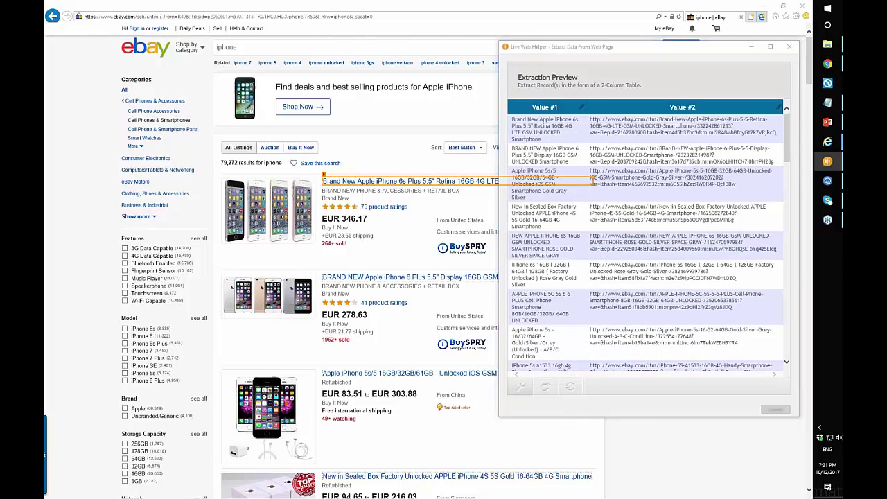
click(546, 386)
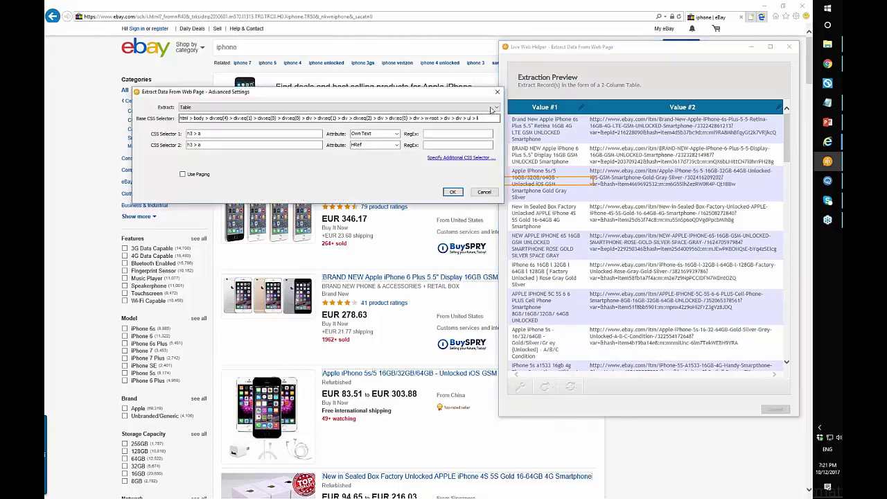
drag(489, 118, 233, 117)
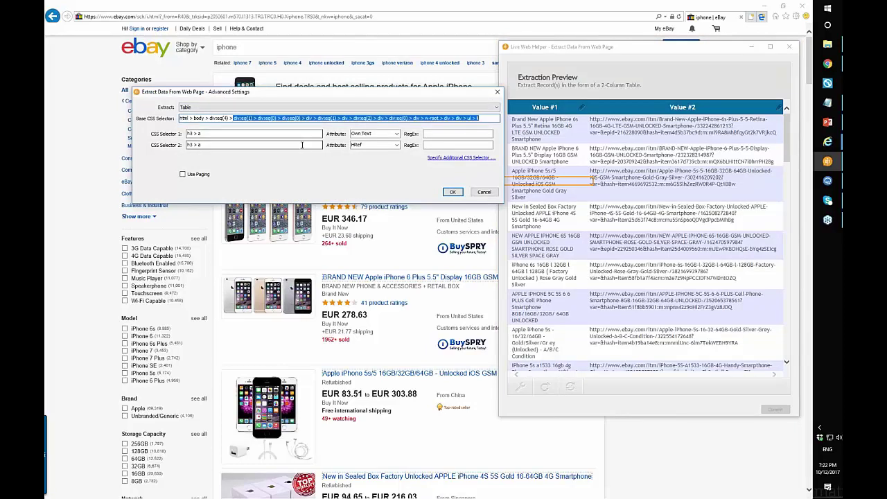
click(267, 145)
drag(203, 134, 186, 134)
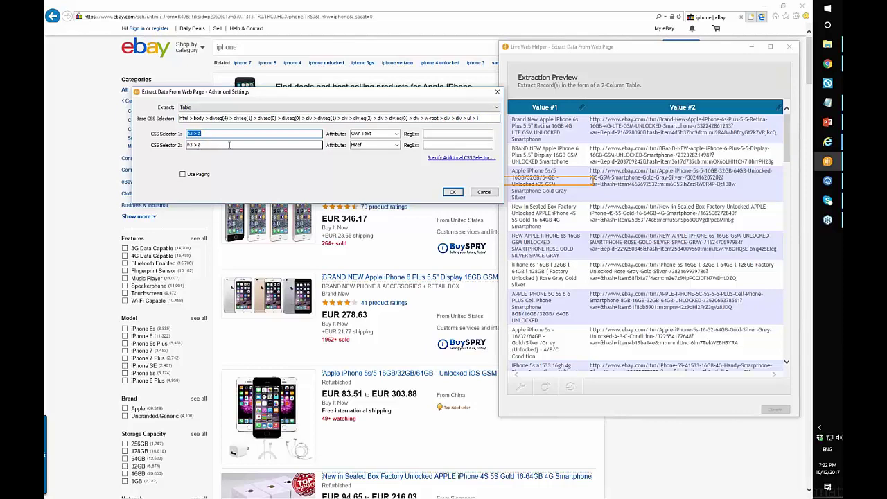
drag(211, 145, 156, 146)
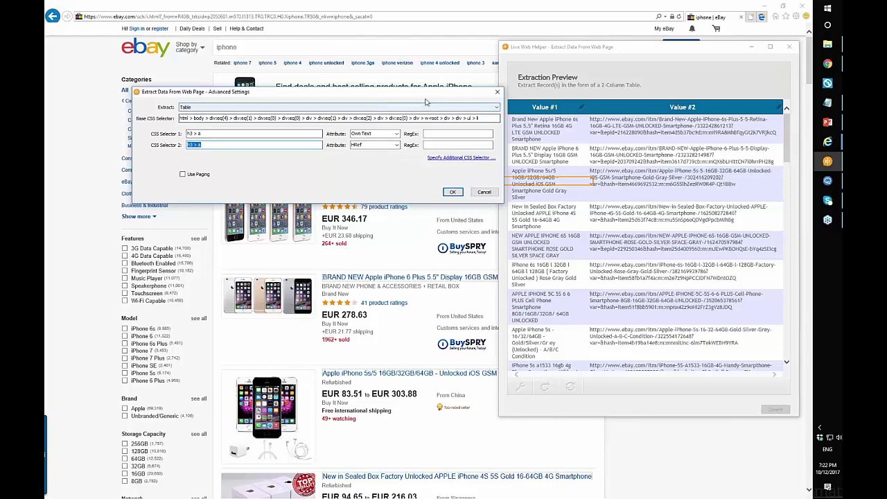
click(453, 192)
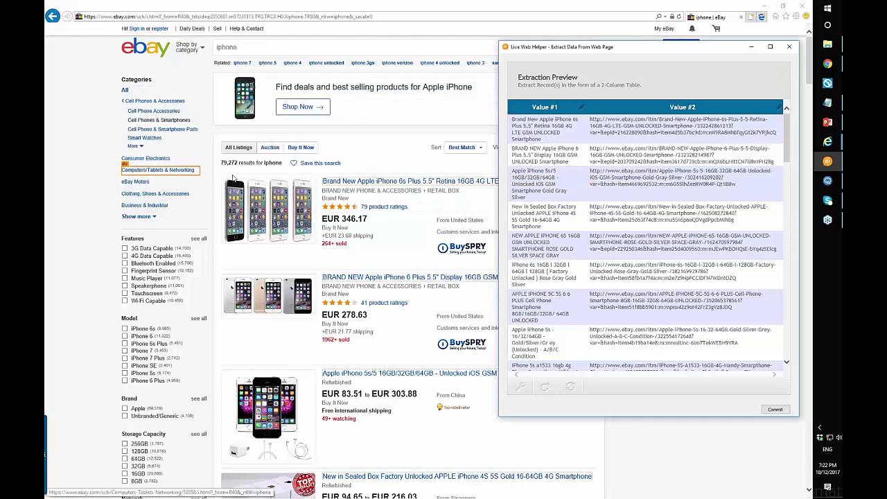
Extract the Src value of the first listing's image as a third column and check its image links and CSS selector
click(271, 205)
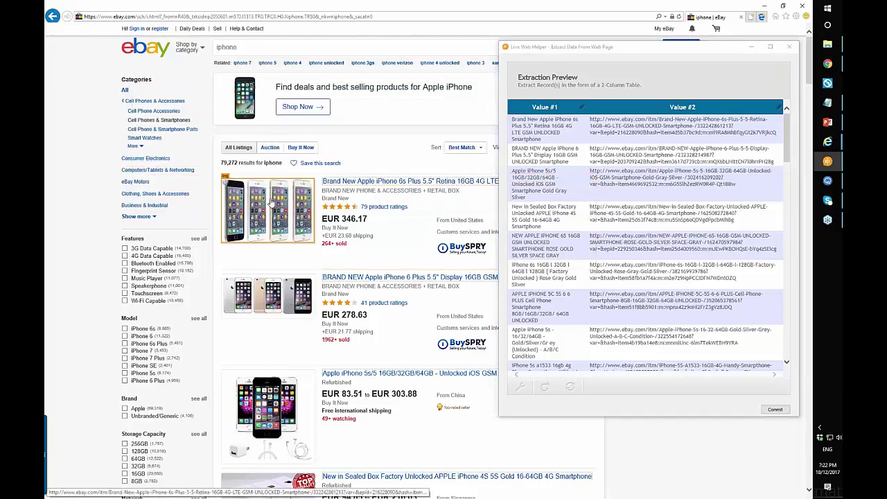
right_click(271, 205)
mouse_move(295, 204)
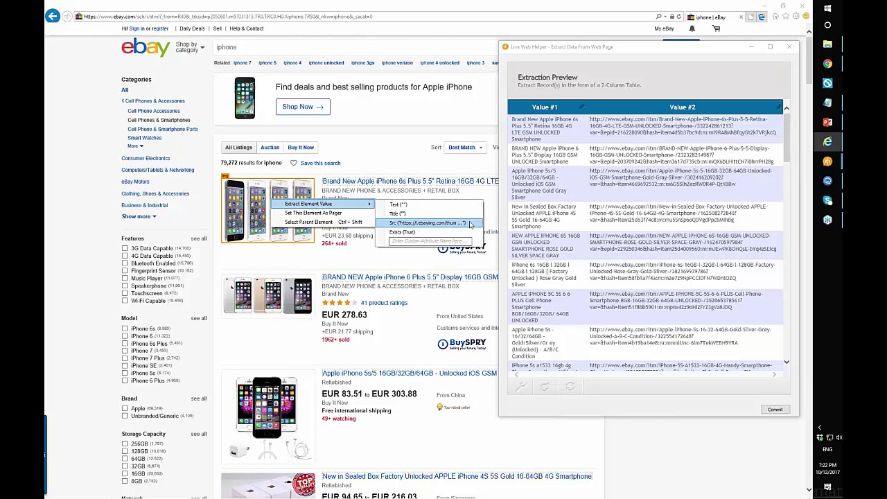
click(470, 224)
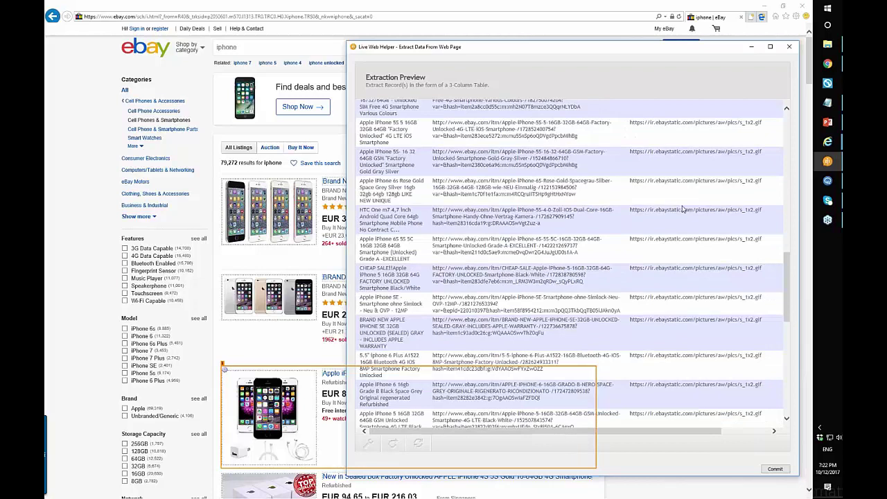
scroll(683, 209, up, 5)
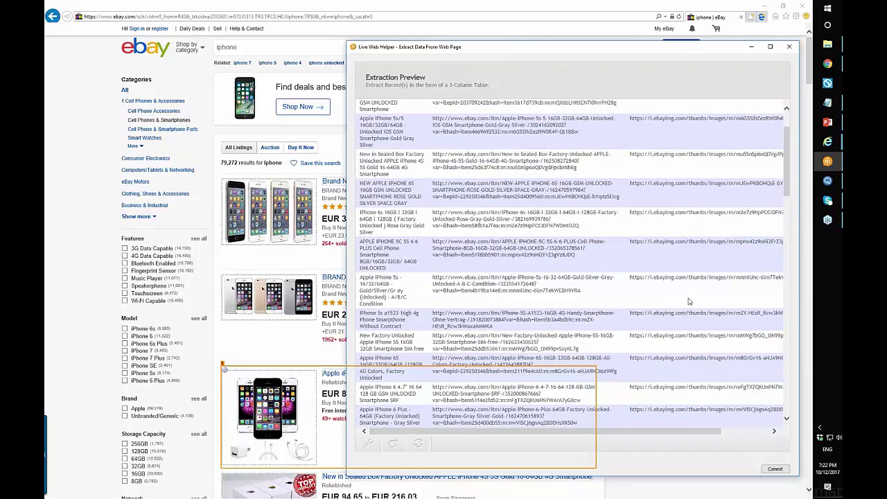
scroll(673, 125, up, 2)
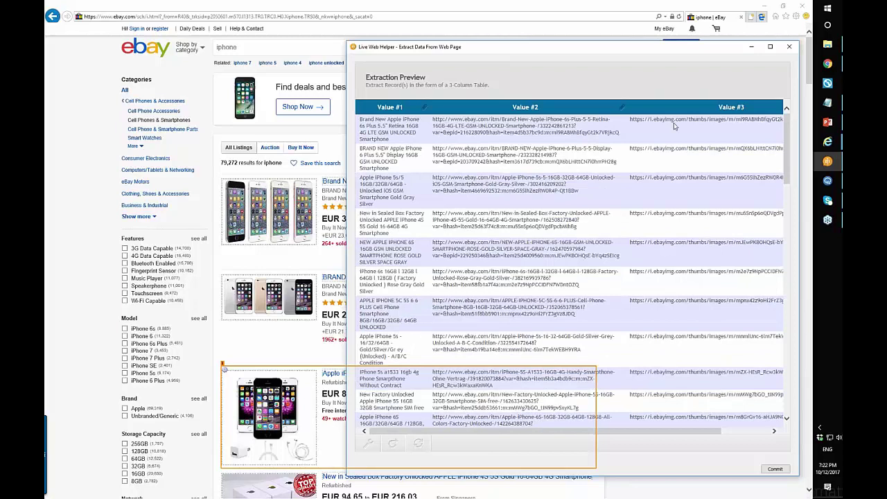
scroll(683, 160, down, 1)
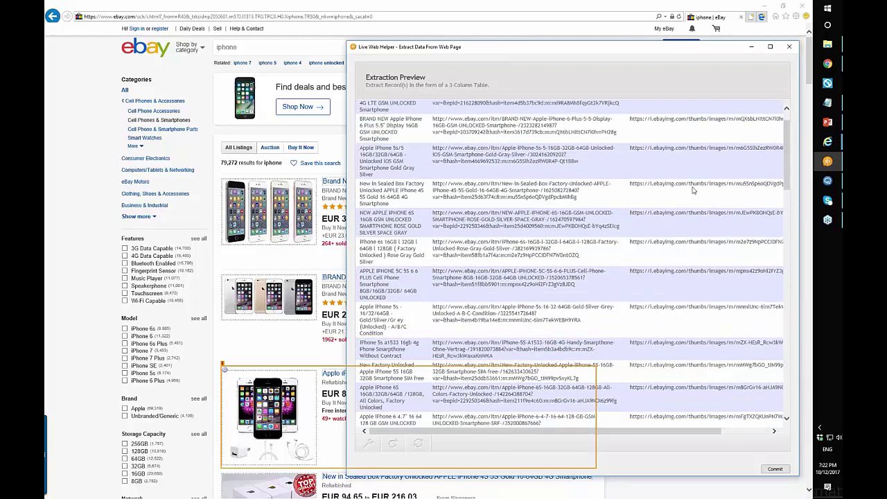
scroll(693, 190, down, 5)
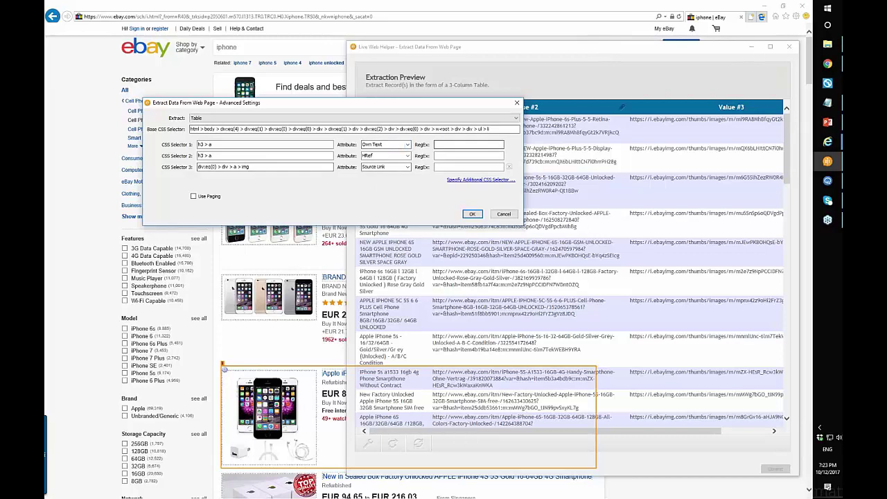
click(518, 103)
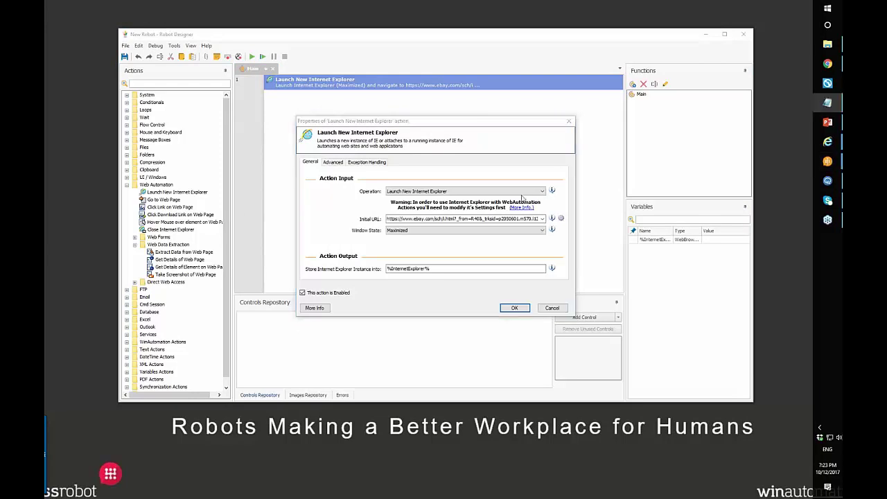
double_click(514, 220)
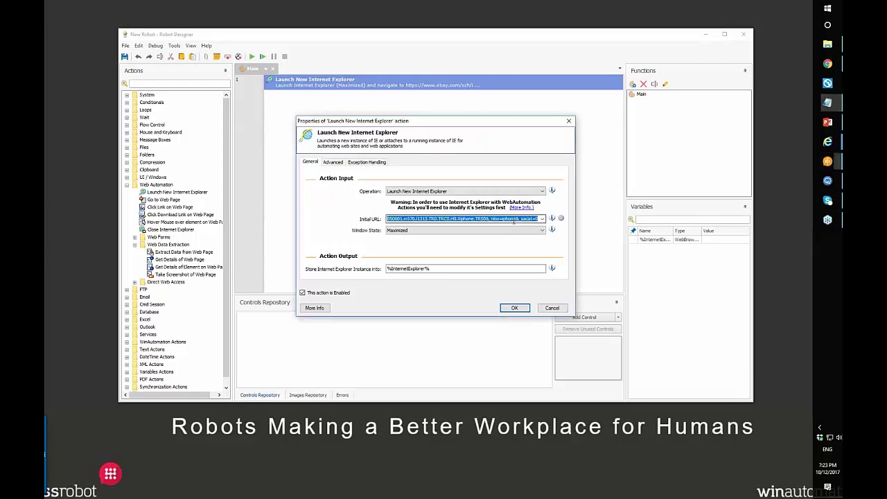
key(ctrl+v)
click(514, 308)
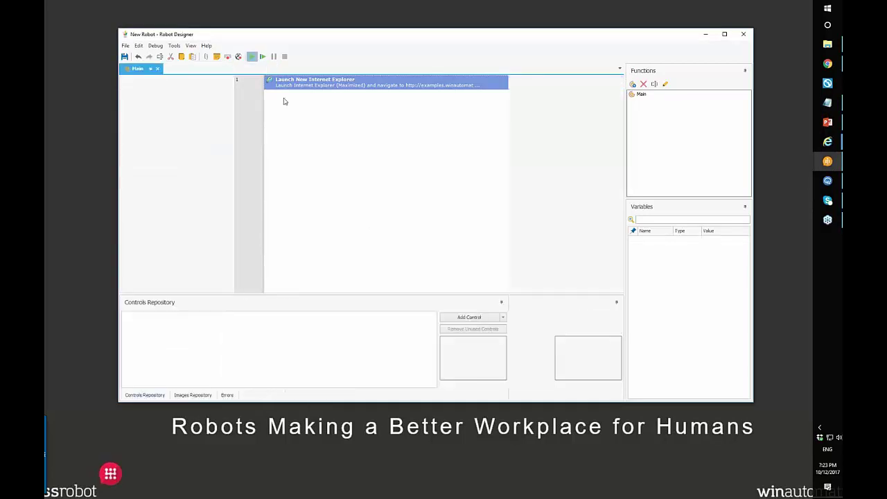
click(251, 56)
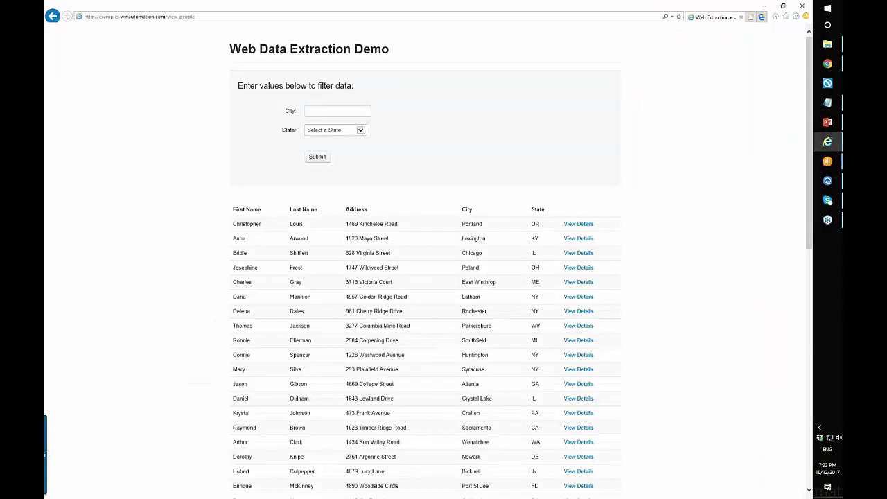
Return to the Robot Designer, add an Extract Data from Web Page action and place its Live Web Helper clear of the page's table
mouse_move(828, 161)
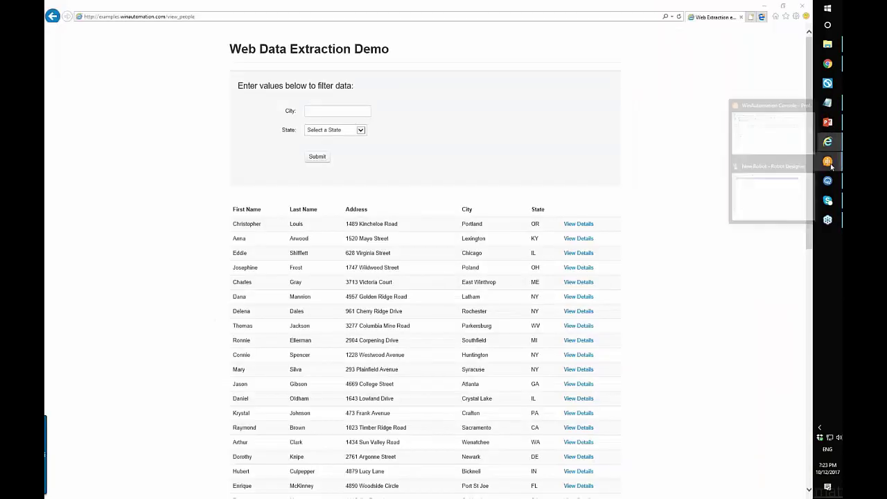
click(725, 193)
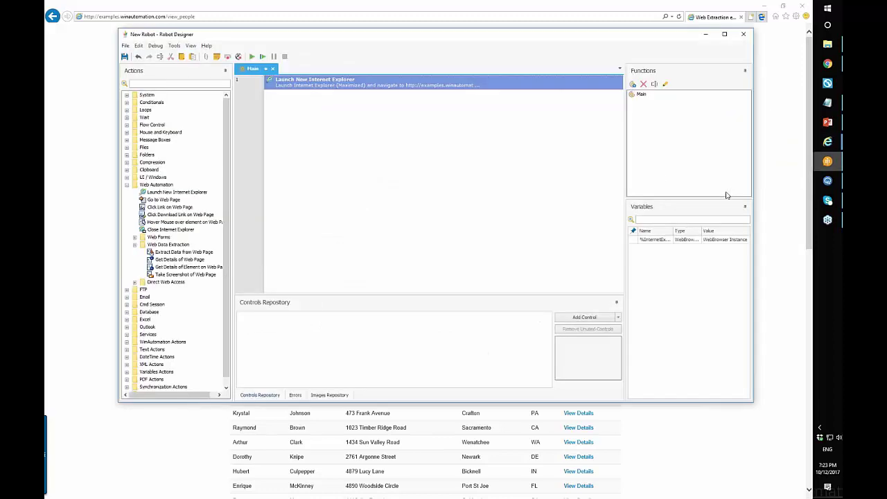
click(160, 253)
drag(160, 253, 271, 231)
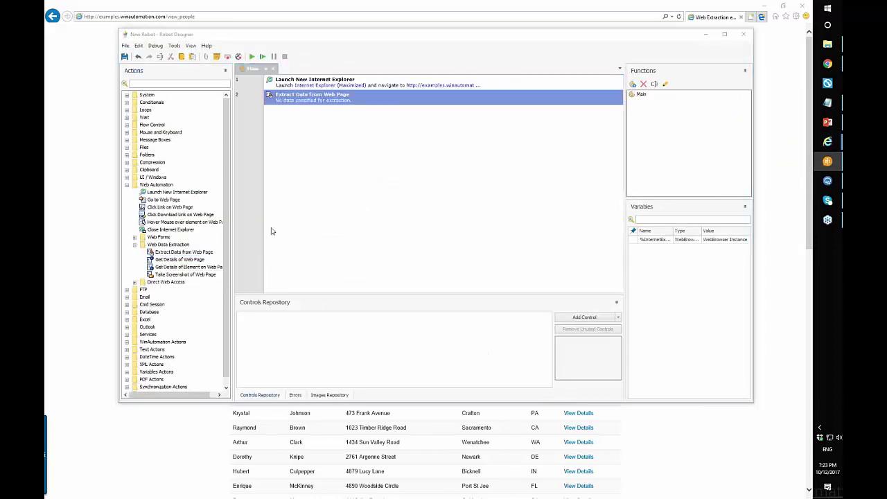
click(434, 209)
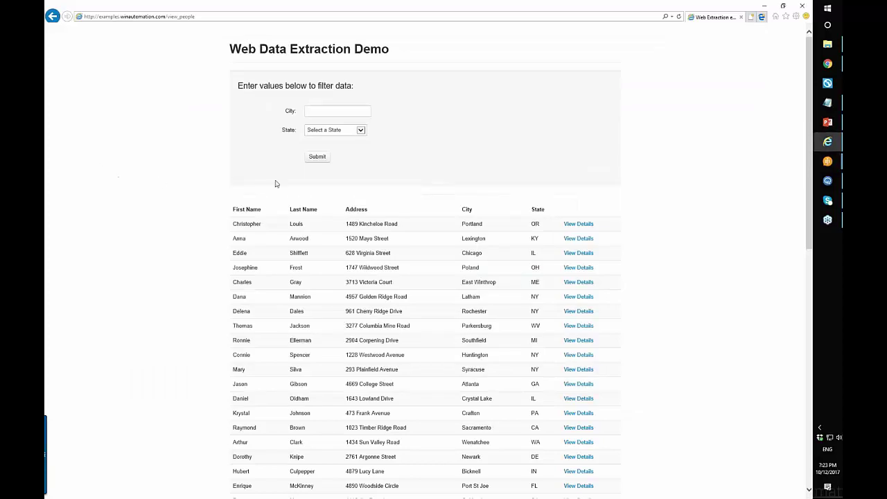
drag(796, 46, 693, 48)
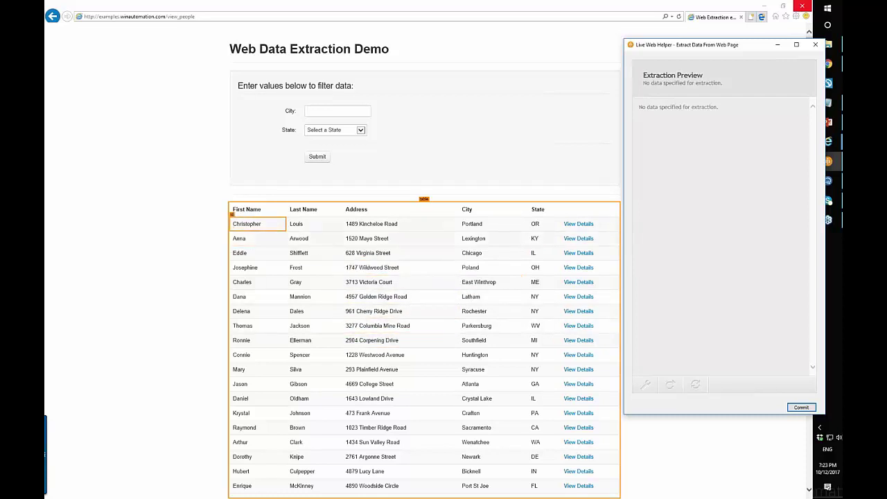
Look over the people table and extract the text of the First Name cell in its first row
scroll(248, 383, down, 1)
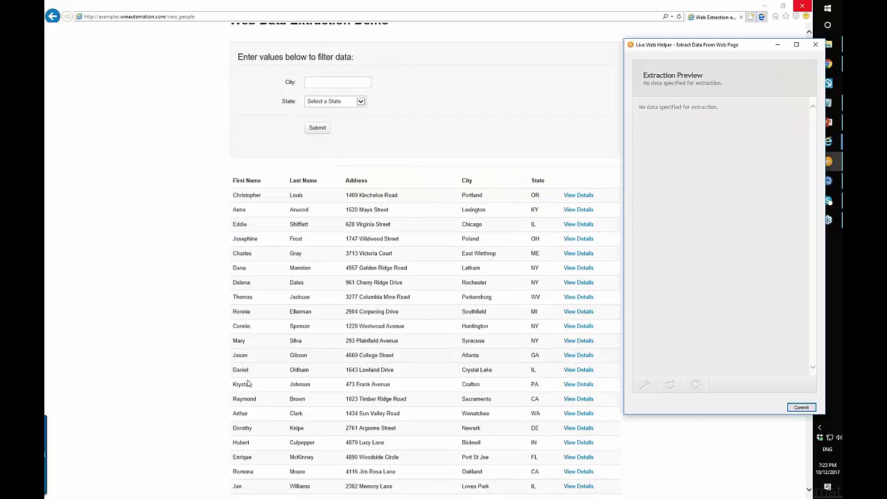
scroll(248, 383, down, 5)
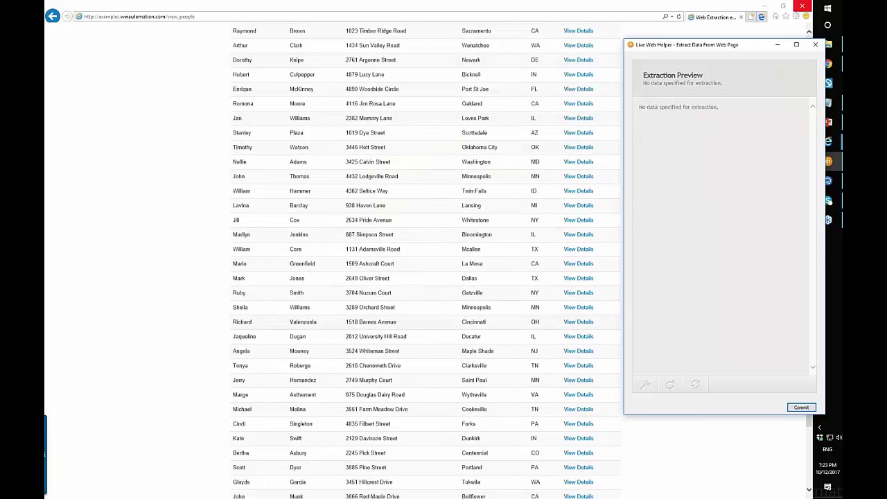
scroll(263, 232, up, 5)
scroll(263, 232, down, 1)
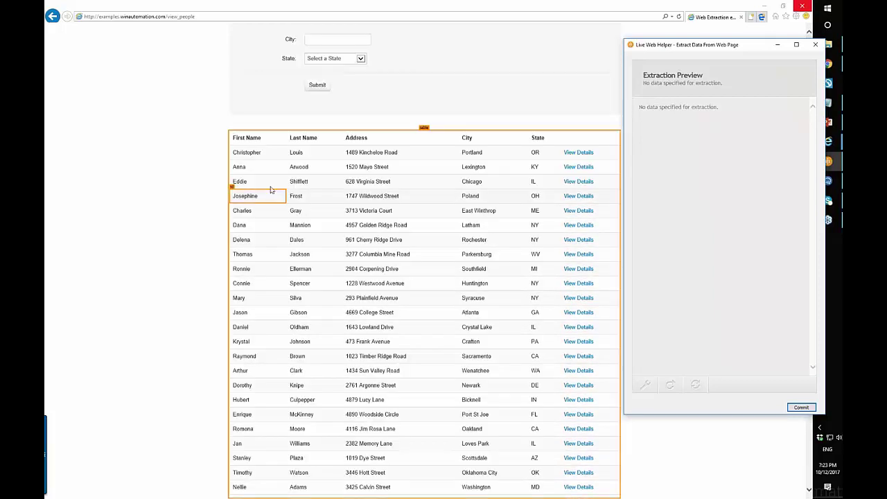
scroll(262, 227, up, 1)
right_click(247, 226)
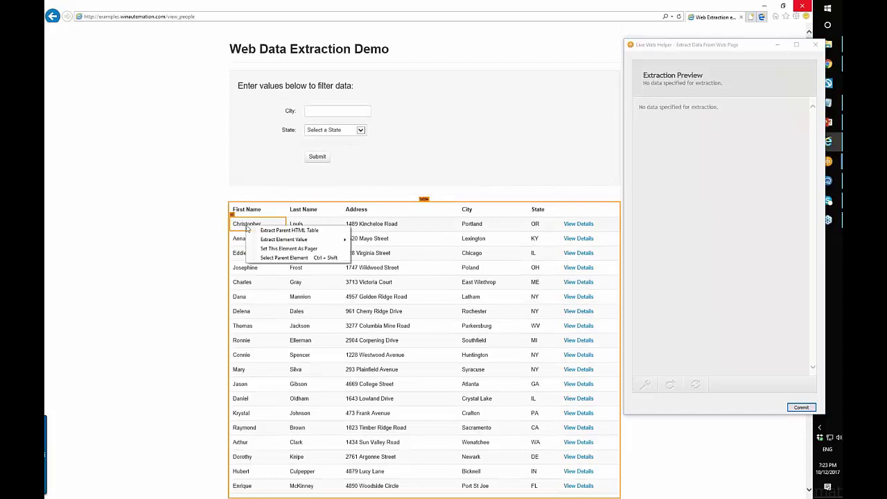
mouse_move(325, 241)
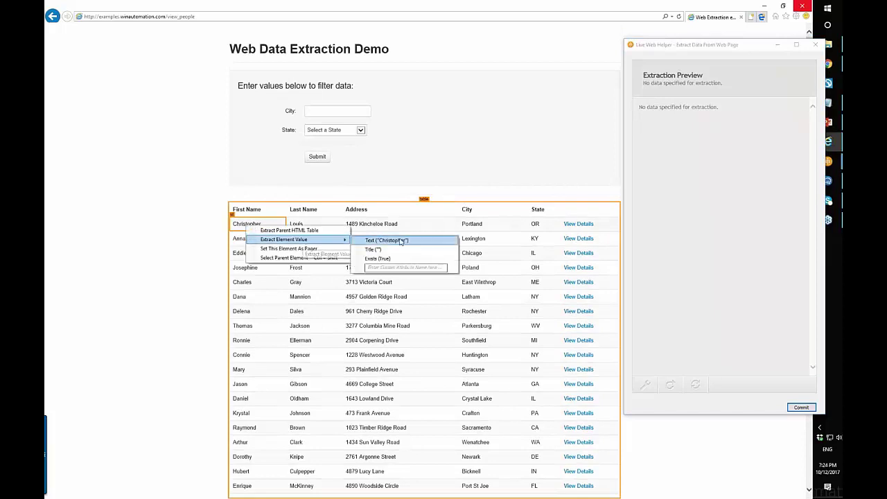
click(425, 241)
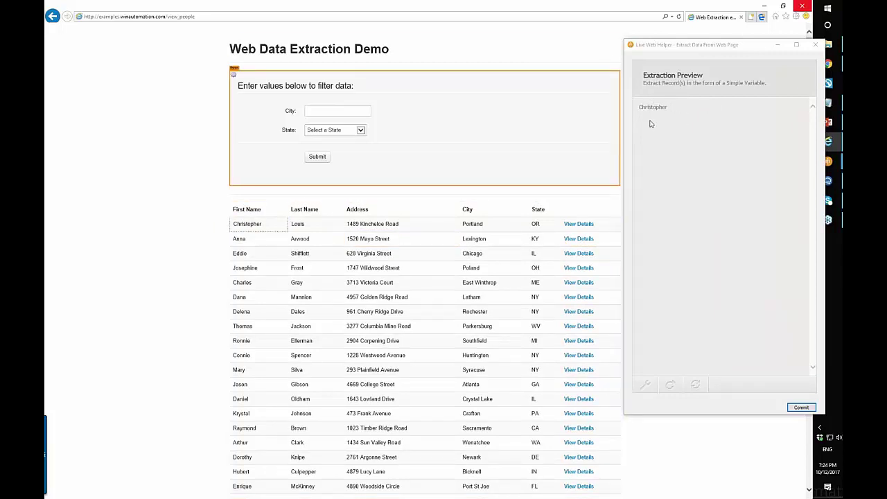
Extract the text of the second row's First Name cell to form a list, and review the list in the Extraction Preview
right_click(240, 244)
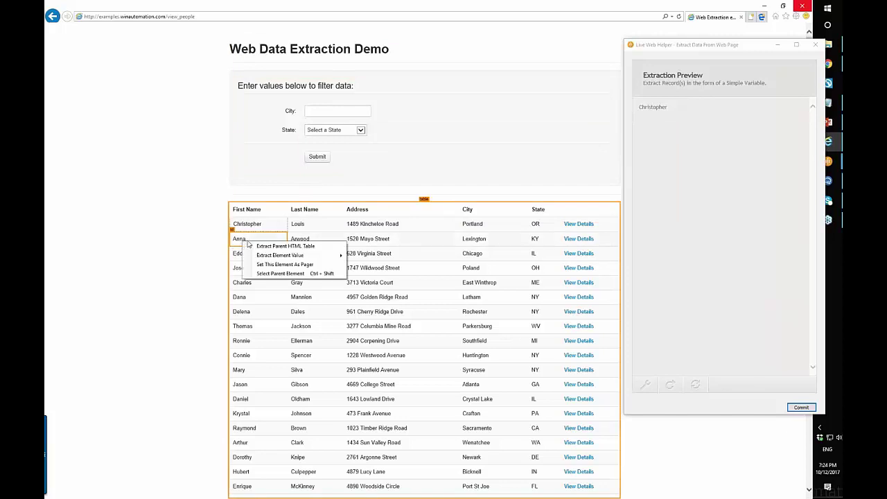
mouse_move(323, 255)
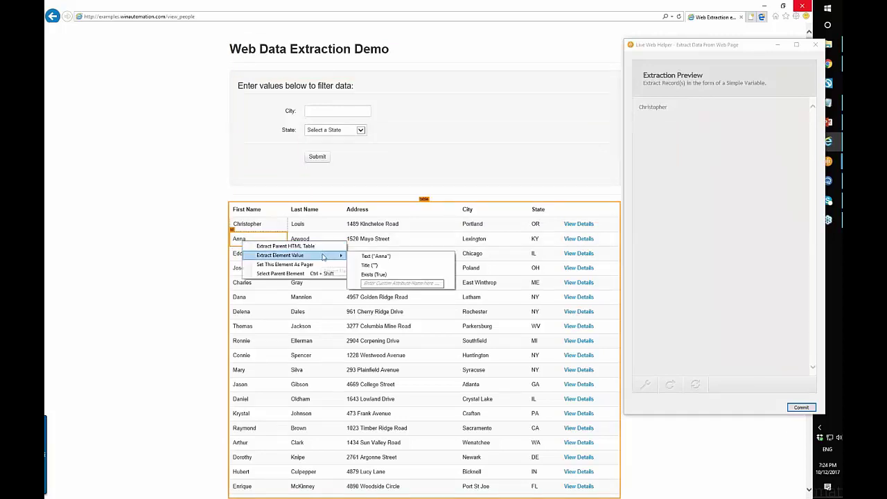
click(376, 255)
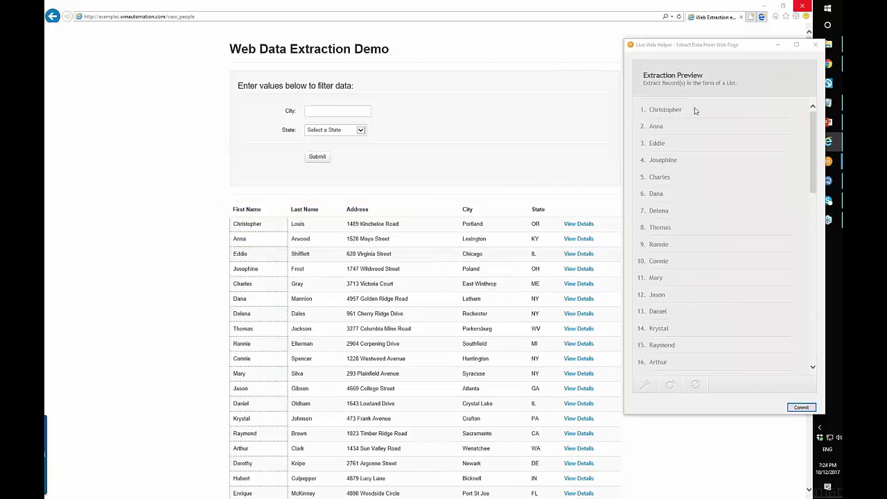
scroll(683, 117, down, 4)
scroll(675, 136, down, 8)
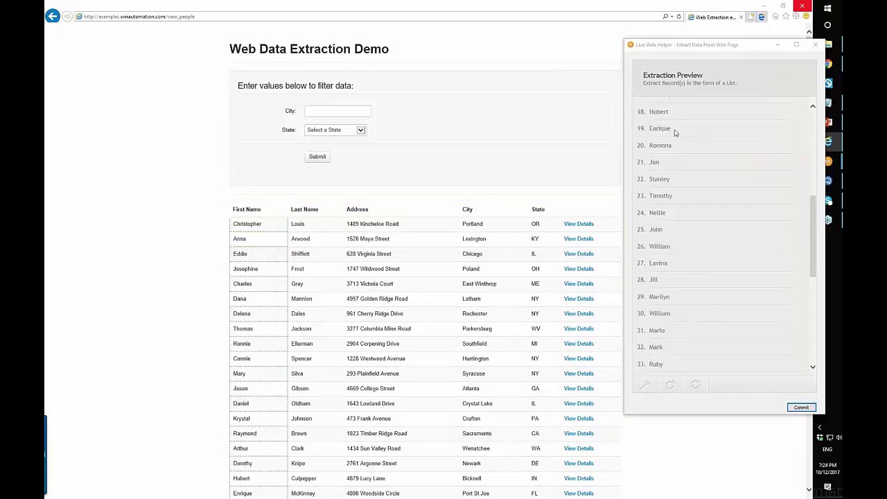
scroll(656, 250, up, 6)
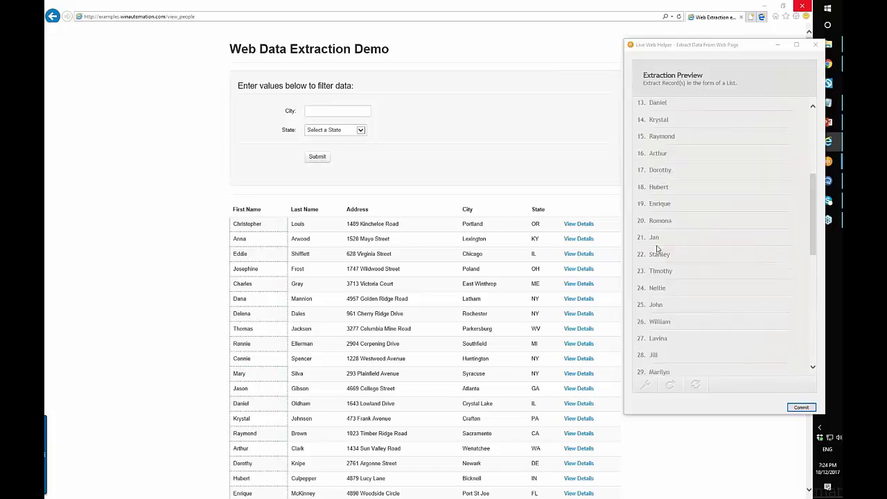
scroll(657, 248, down, 8)
scroll(659, 244, up, 15)
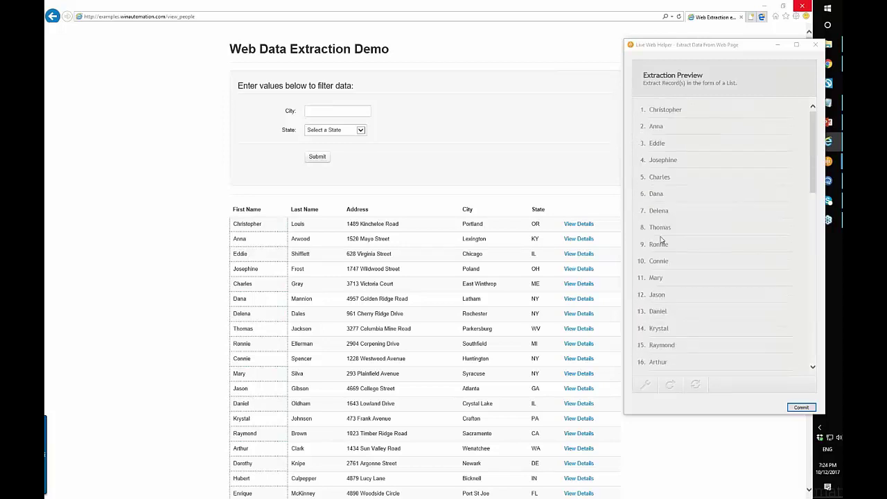
Extract the text of the first row's Last Name cell as a second column and review the Extraction Preview
right_click(312, 223)
click(306, 226)
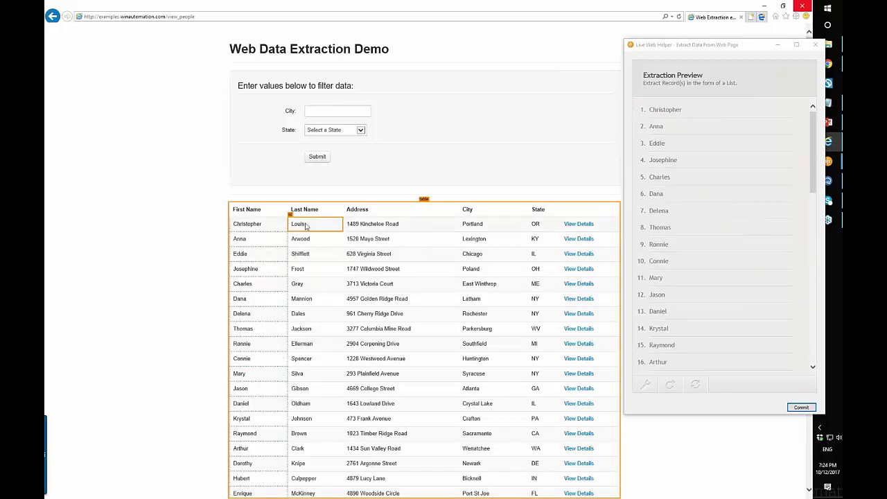
right_click(305, 226)
mouse_move(388, 238)
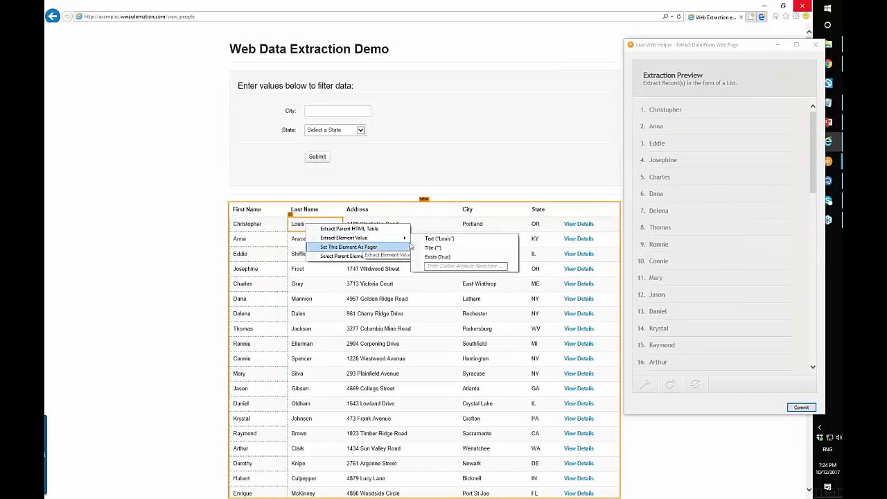
click(462, 239)
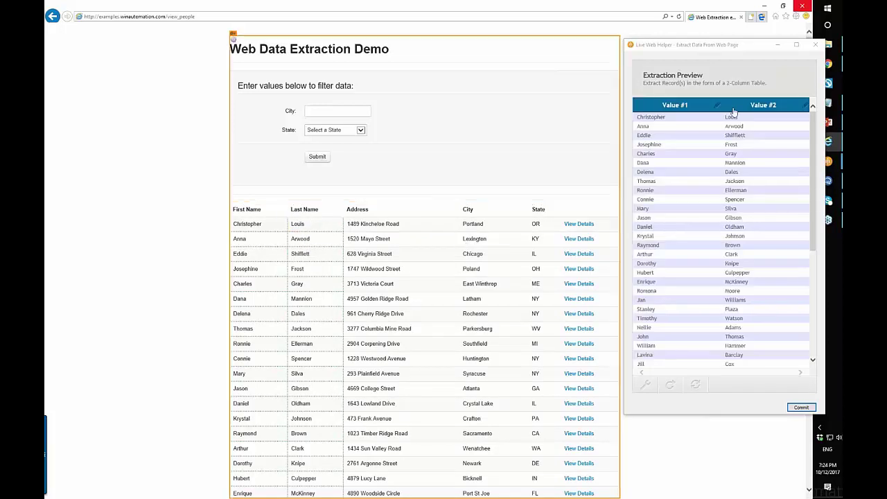
scroll(752, 173, down, 6)
Extract the text of the first row's Address cell as a third column and review all rows in the Extraction Preview
right_click(392, 226)
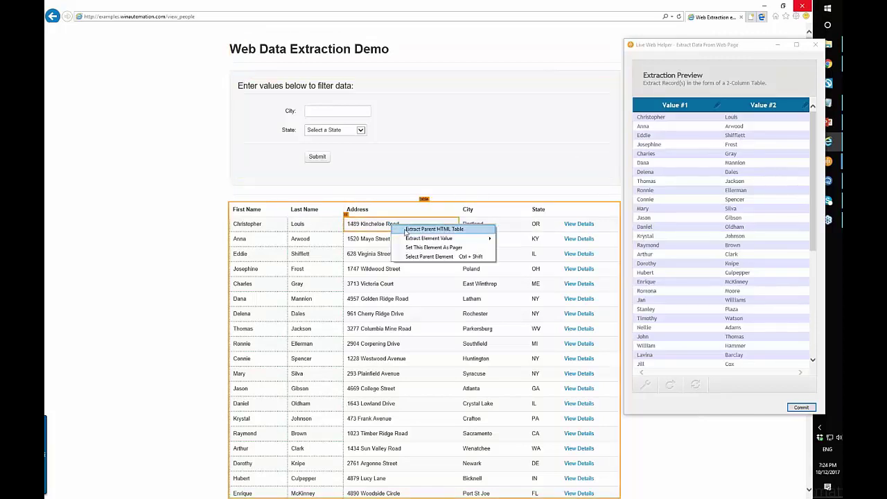
mouse_move(453, 239)
click(522, 238)
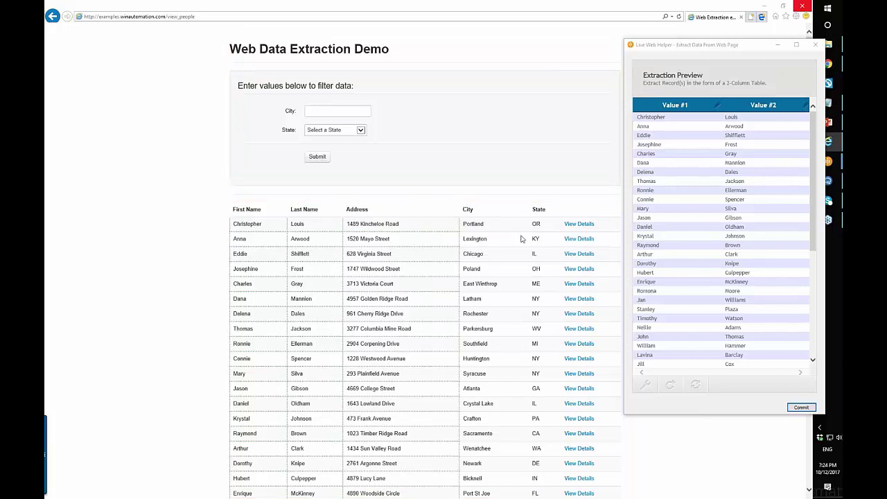
scroll(766, 131, down, 1)
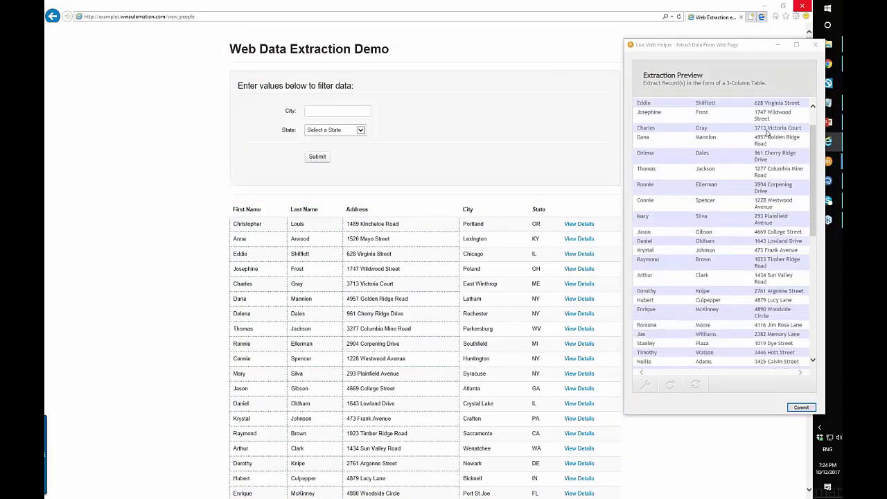
scroll(767, 132, down, 6)
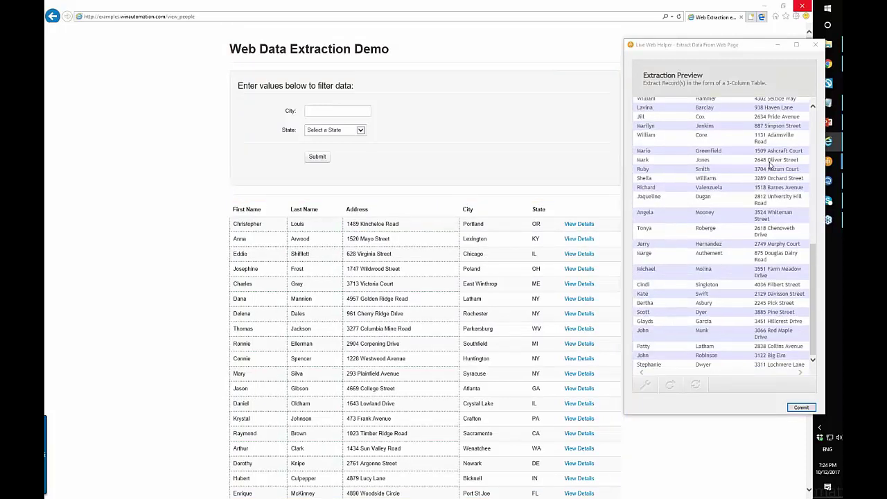
scroll(769, 164, up, 7)
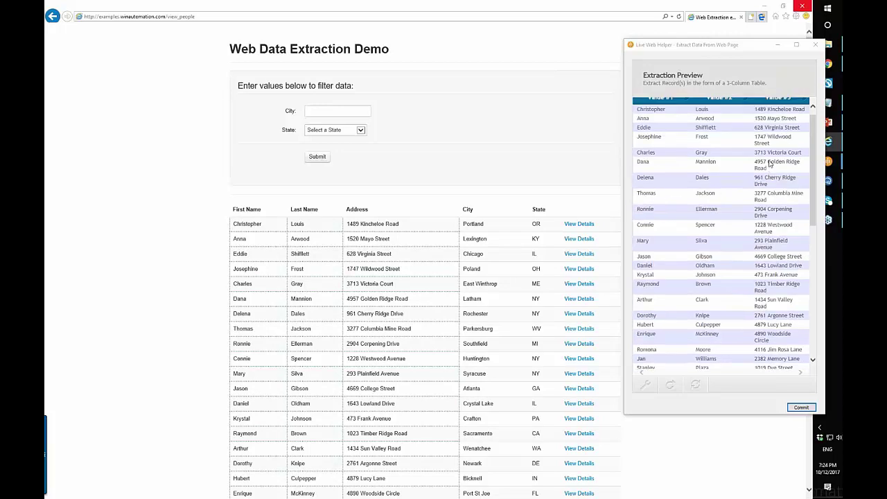
scroll(769, 164, down, 6)
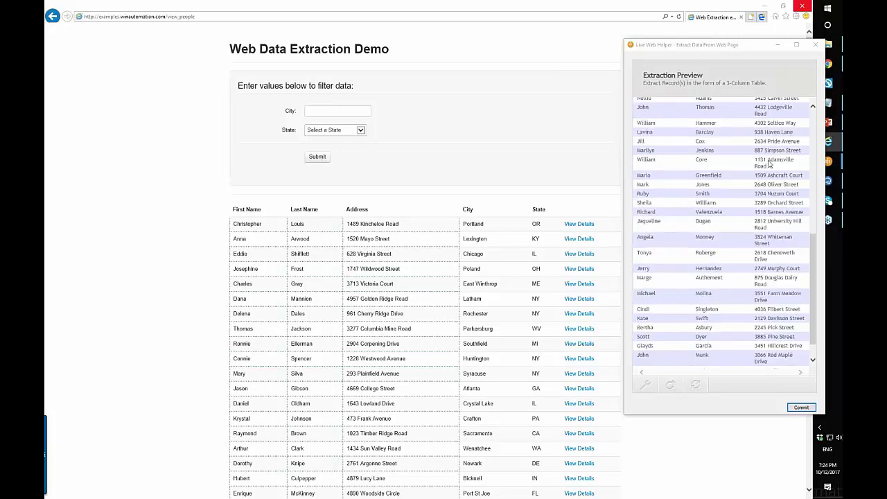
scroll(770, 164, up, 2)
scroll(769, 164, up, 3)
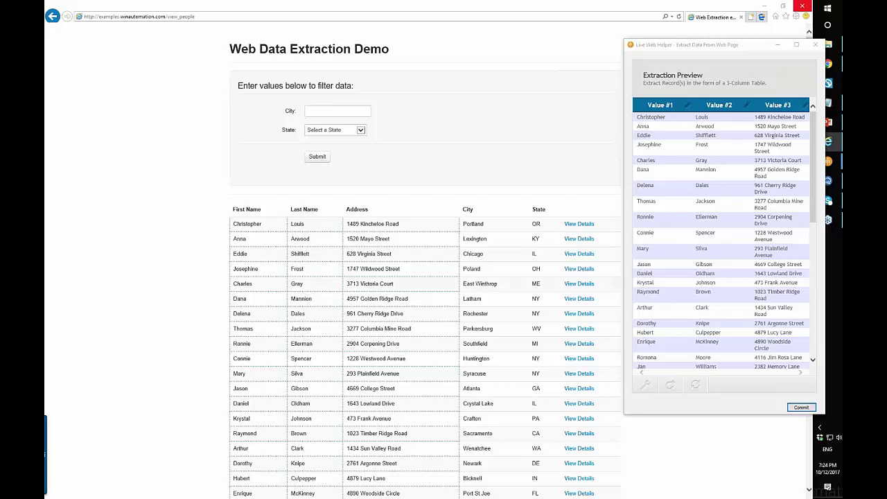
Open the extraction's advanced settings and examine the base CSS selector and the selectors of the individual columns
click(650, 392)
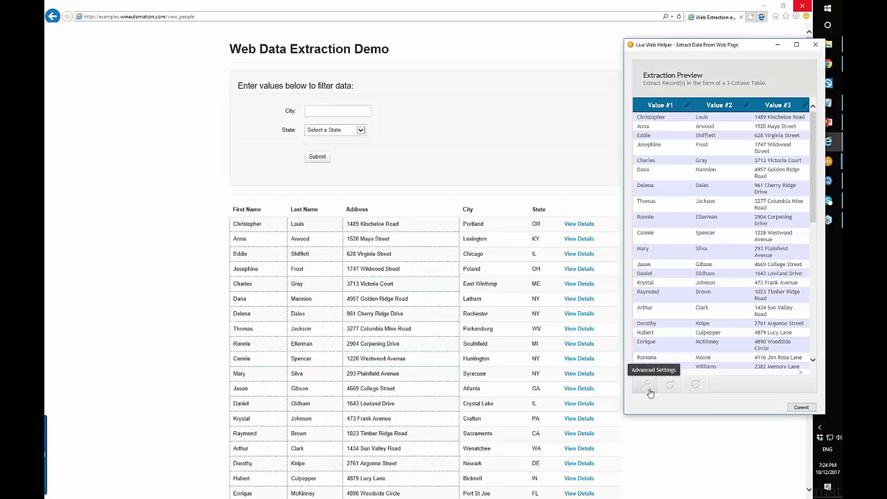
click(650, 393)
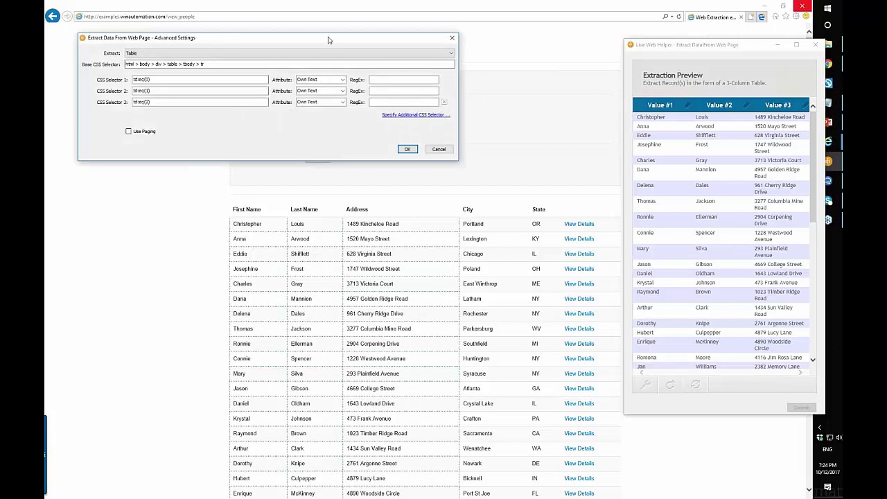
drag(329, 39, 451, 90)
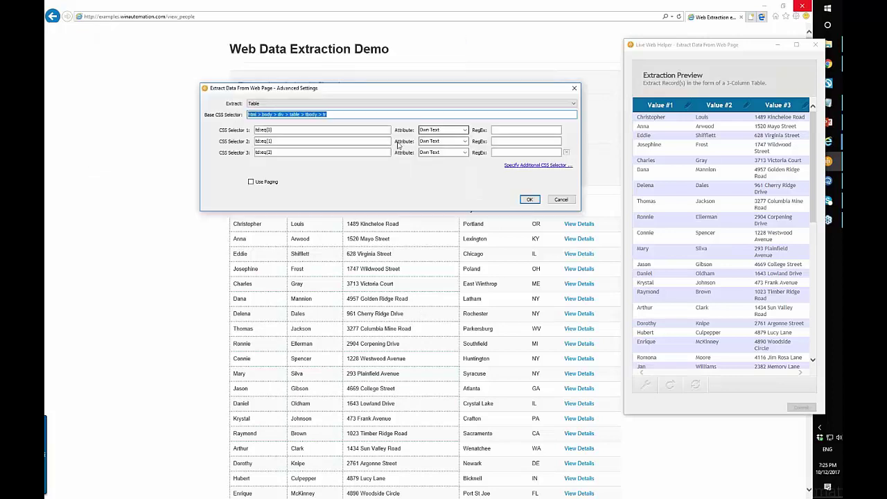
click(306, 137)
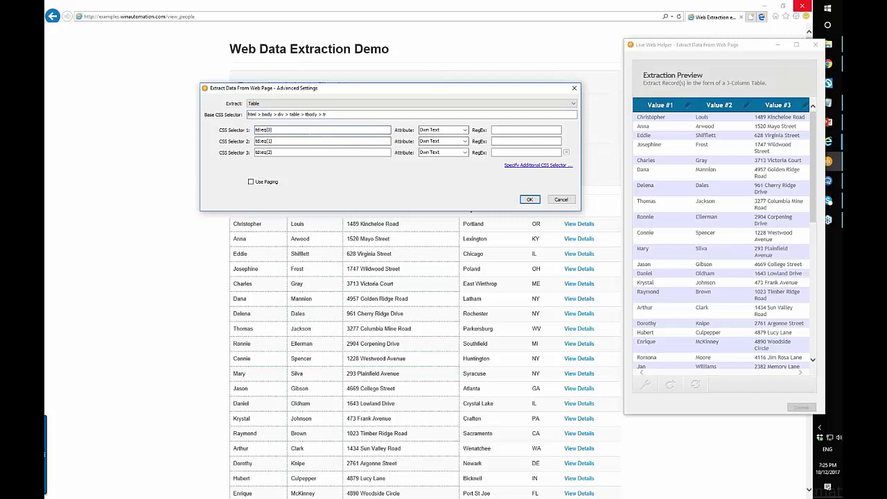
click(325, 115)
double_click(325, 115)
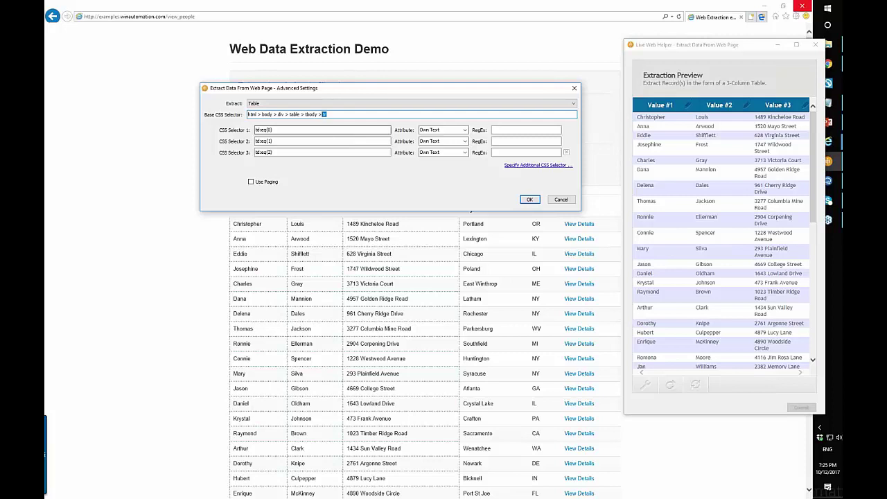
triple_click(348, 113)
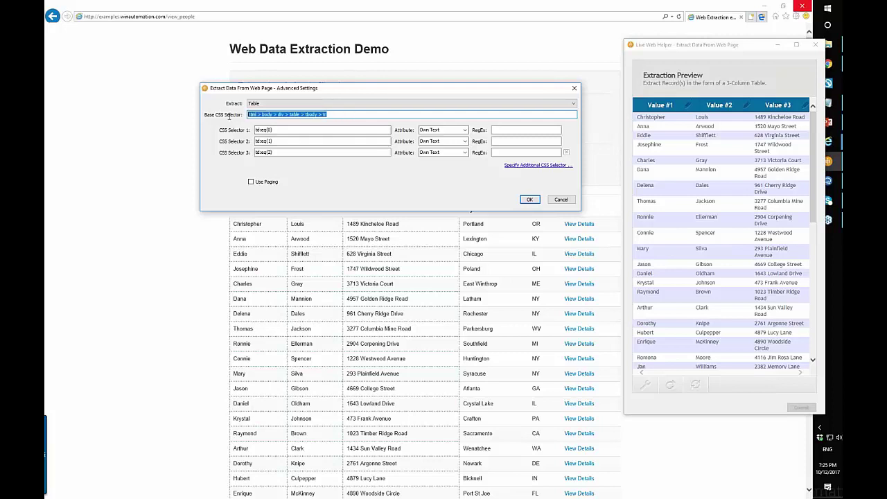
click(350, 114)
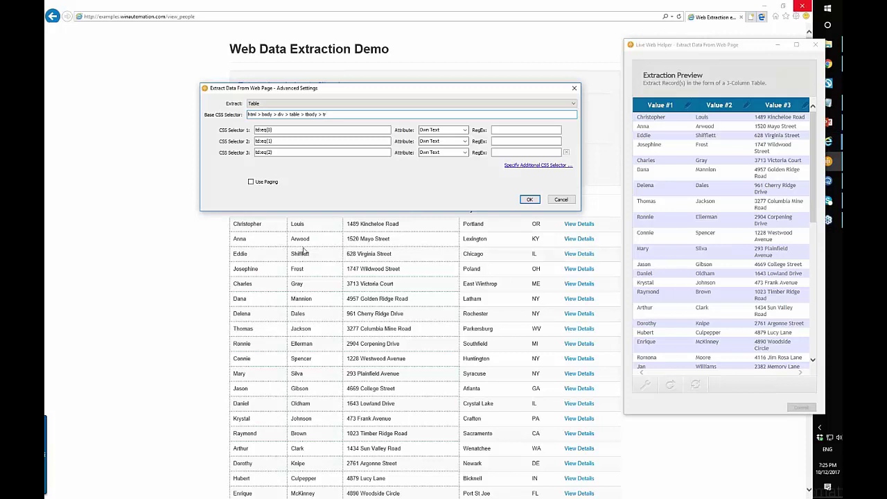
Apply the regular expression \d+ to CSS Selector 3 so the address column keeps only its digits
click(499, 153)
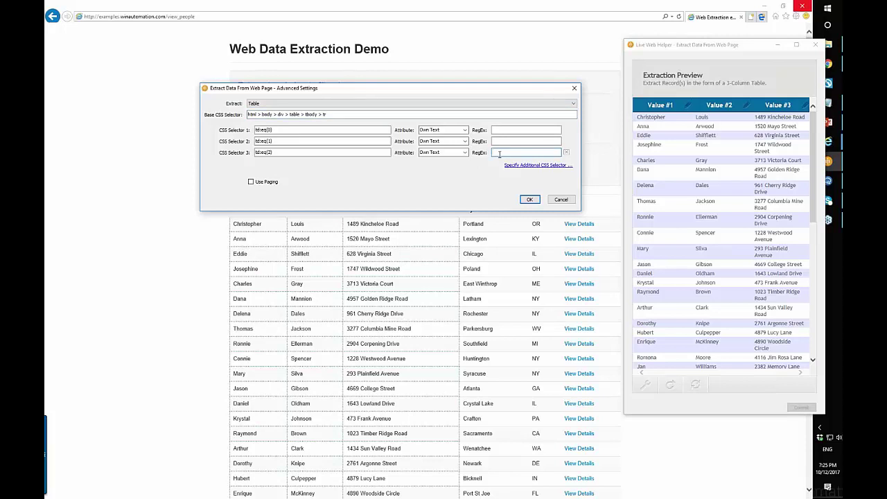
text(\d+)
click(530, 199)
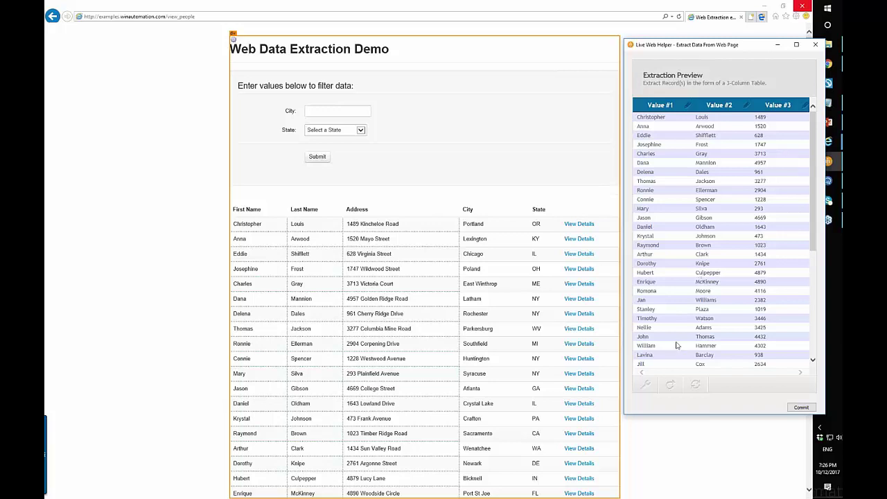
Reset the current extraction configuration in the Live Web Helper
click(670, 384)
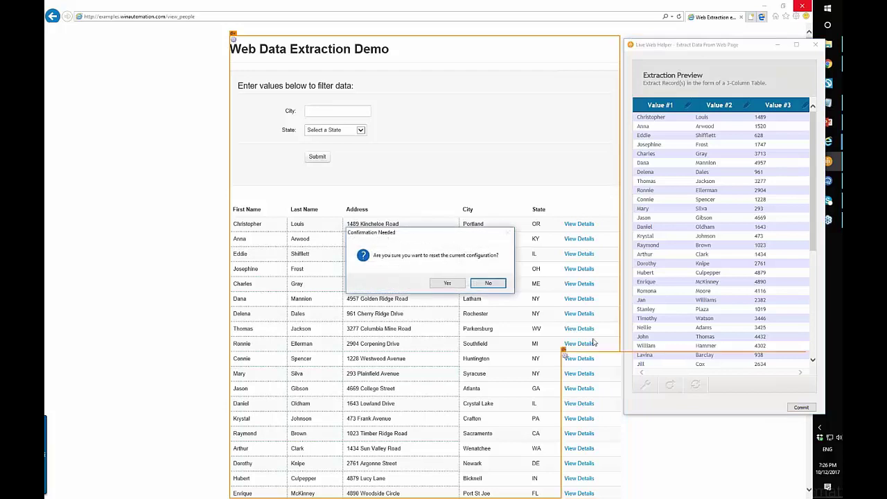
click(447, 283)
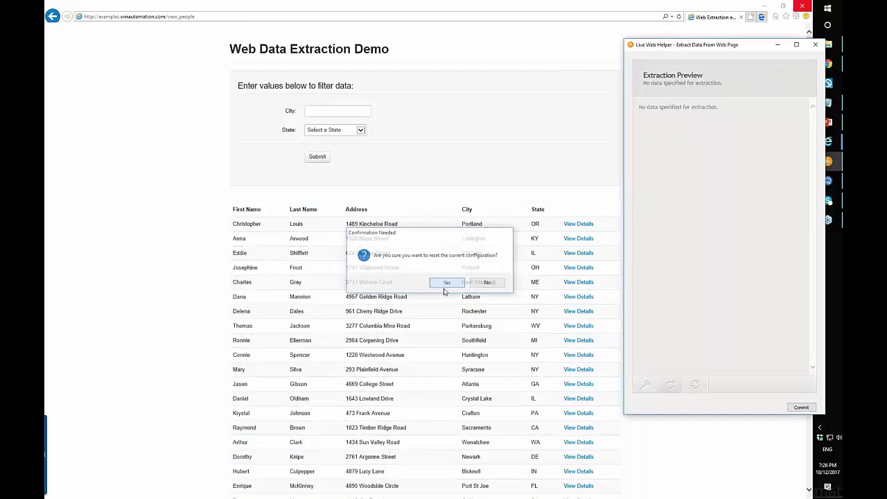
Show the Entire HTML Table option in the advanced settings and close them without applying it
click(645, 384)
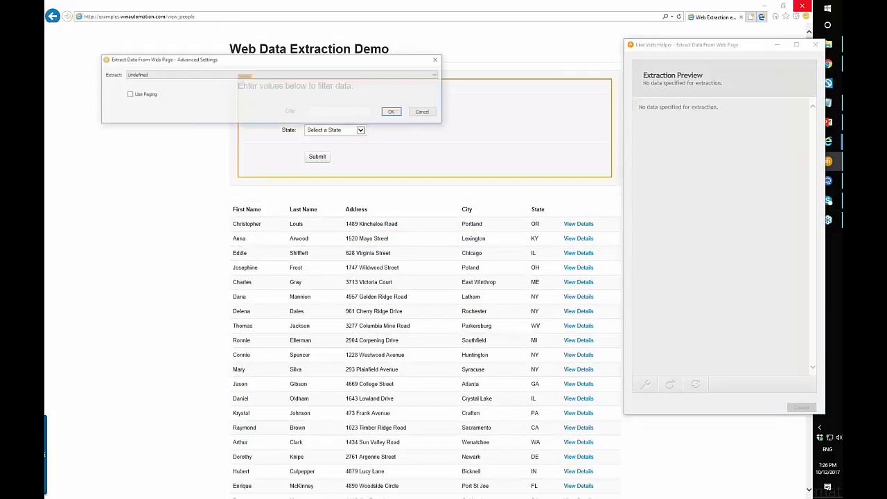
click(406, 74)
click(406, 103)
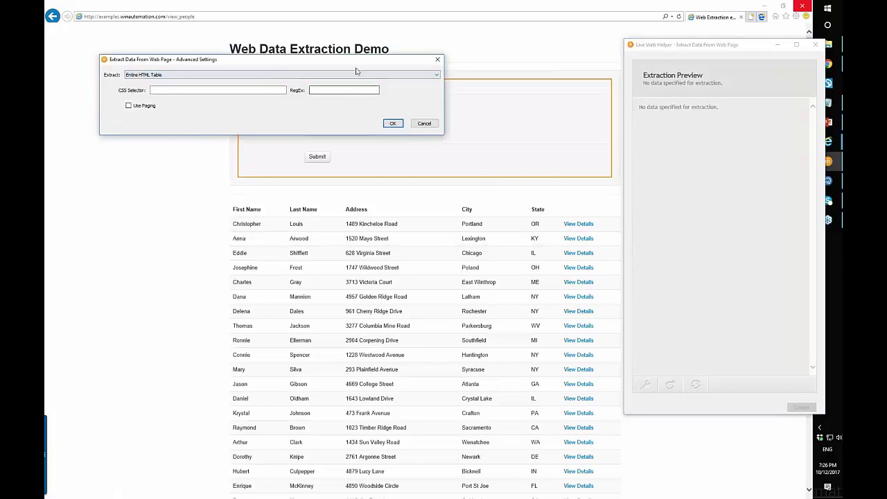
drag(369, 61, 517, 189)
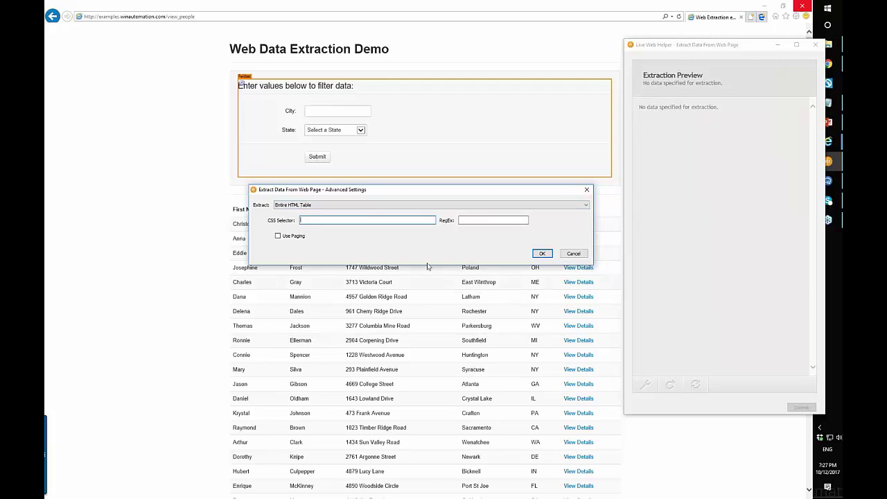
click(587, 190)
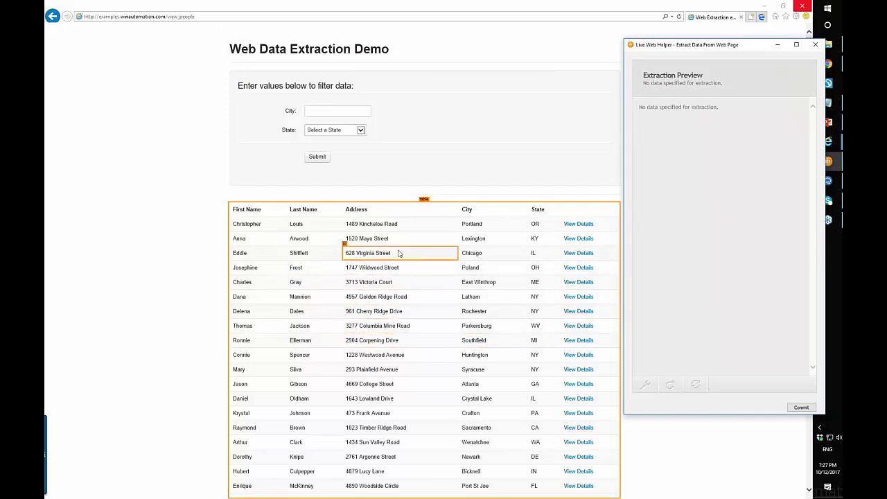
Extract the parent HTML table of the people list and enlarge the Live Web Helper to review all its columns and rows
right_click(309, 269)
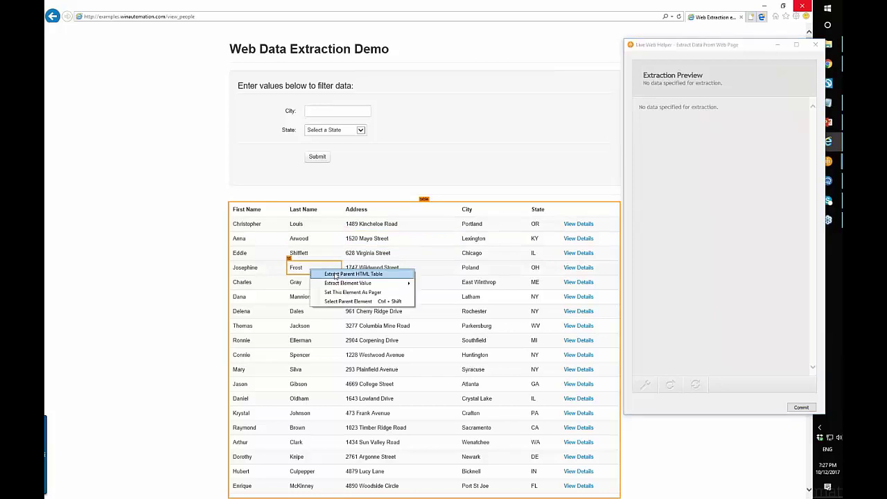
click(402, 276)
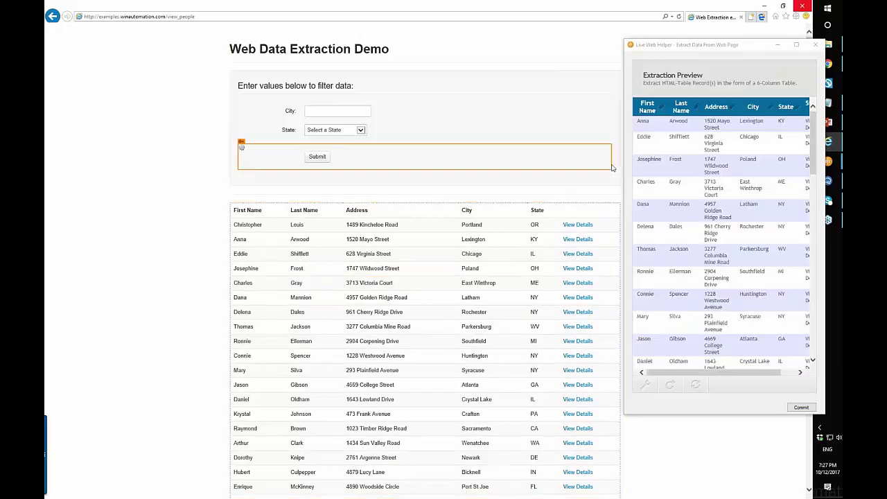
drag(621, 166, 474, 173)
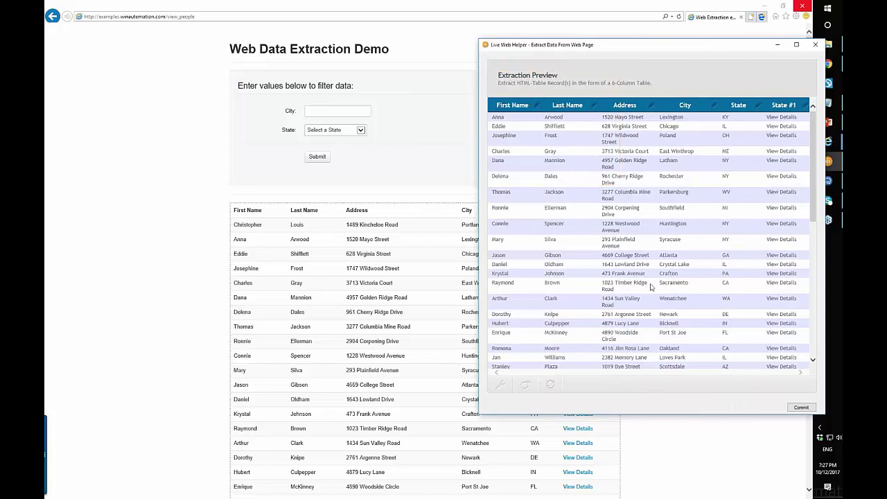
drag(665, 40, 658, 5)
scroll(673, 145, down, 5)
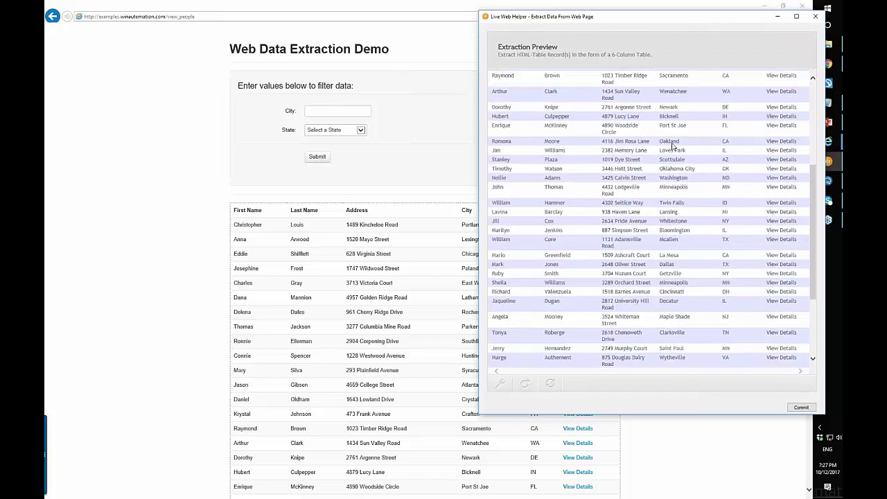
scroll(675, 174, up, 2)
scroll(574, 92, up, 3)
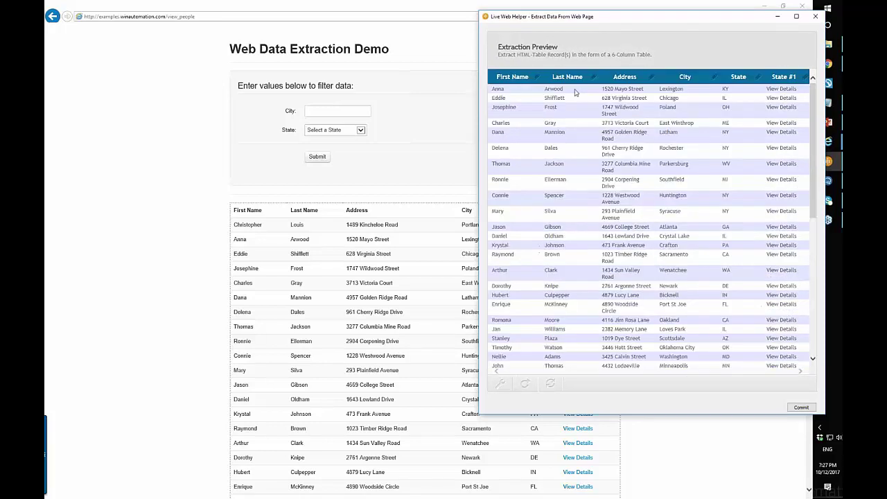
scroll(661, 159, down, 8)
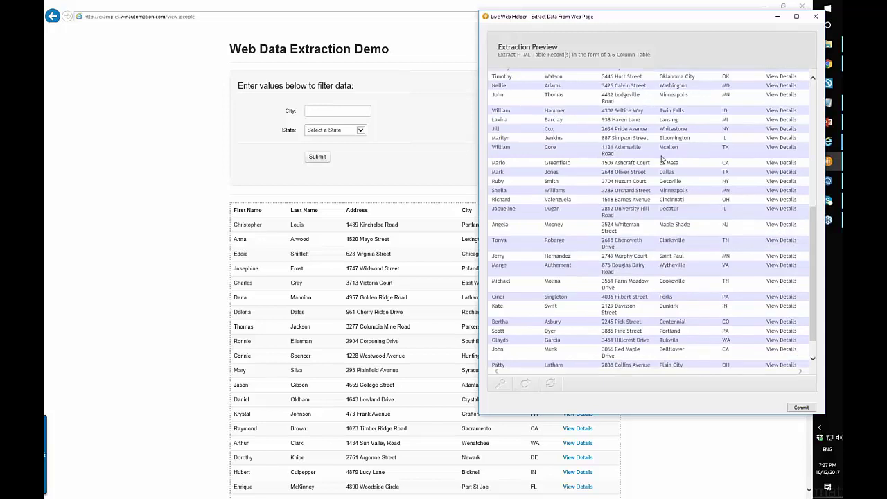
scroll(661, 159, up, 3)
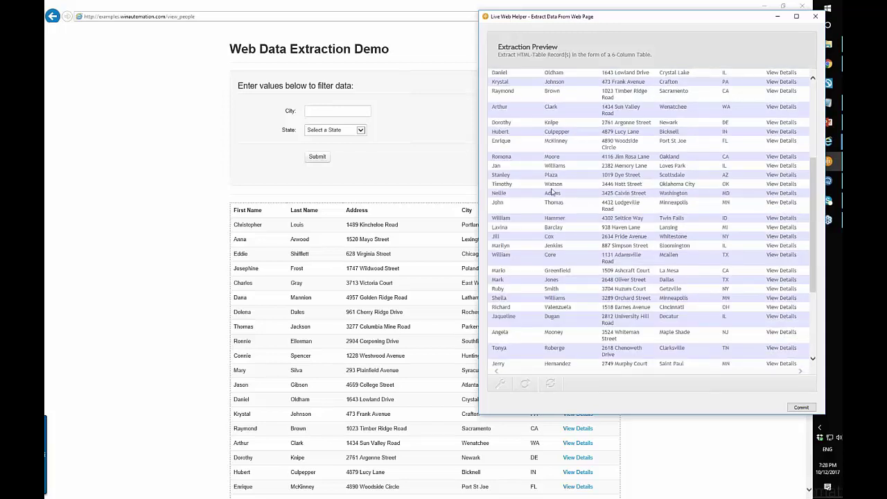
Open the advanced settings of the HTML table extraction and examine its CSS selector
click(500, 386)
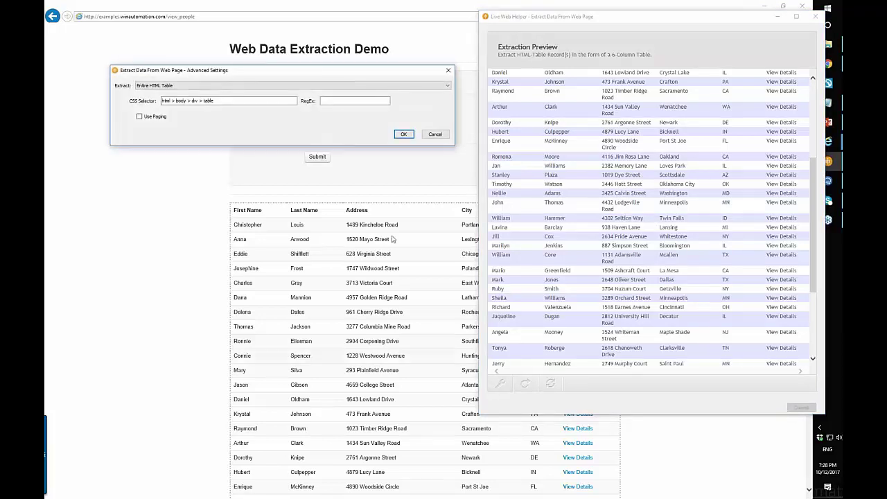
click(302, 135)
key(ctrl+a)
click(352, 135)
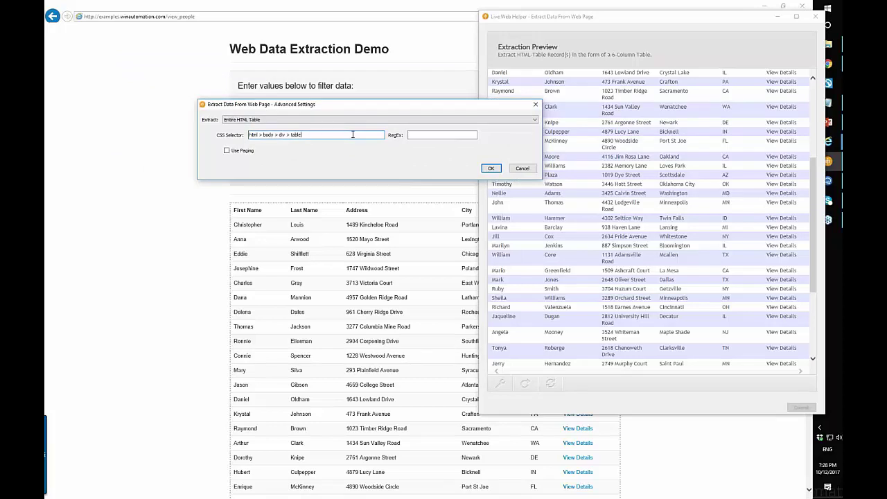
key(ctrl+a)
click(319, 135)
Open the browser's developer tools on the people page and inspect the first data cell of the First Name column
click(124, 226)
key(F12)
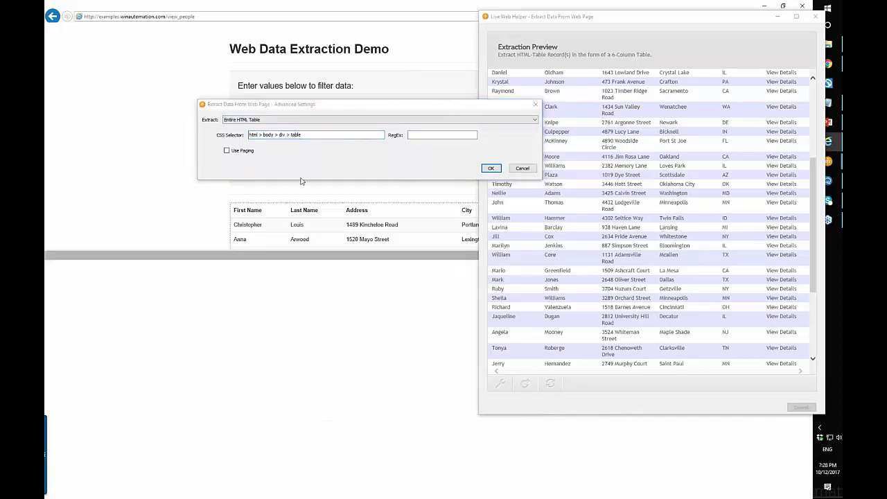
scroll(188, 213, down, 1)
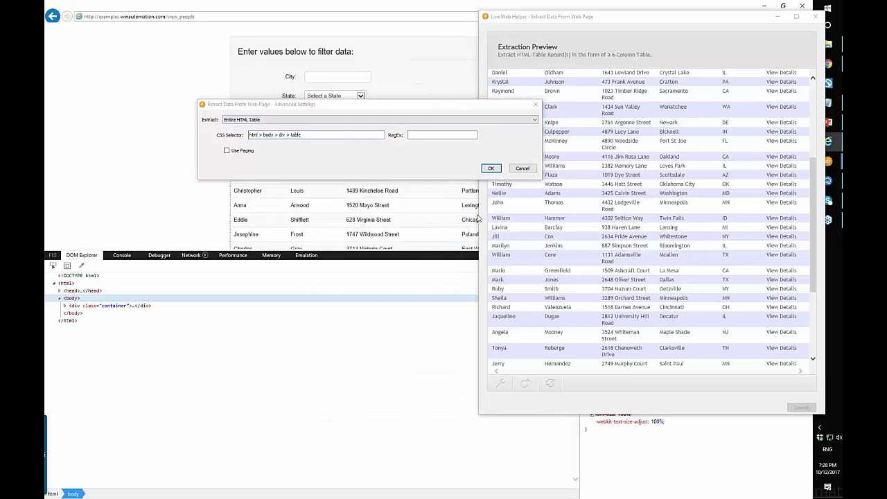
drag(473, 108, 314, 41)
click(53, 266)
click(247, 190)
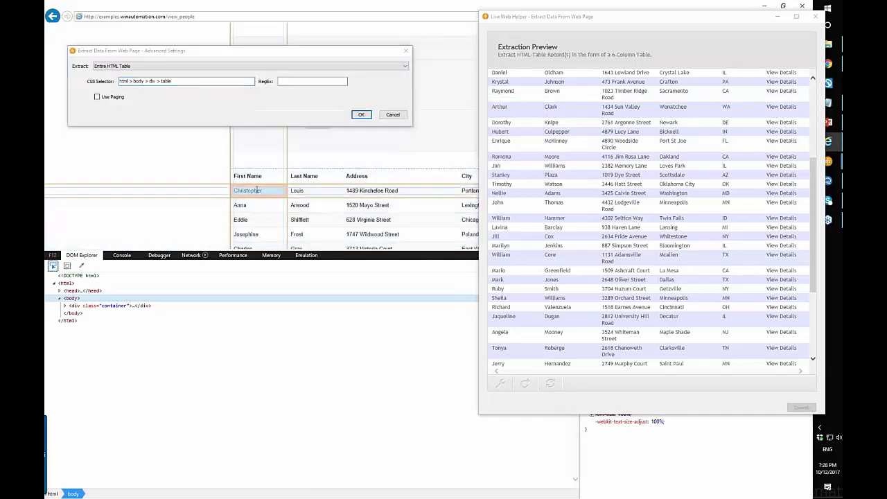
Examine how the table, tbody, tr and td elements nest in the DOM Explorer, compared with the CSS selector
click(125, 336)
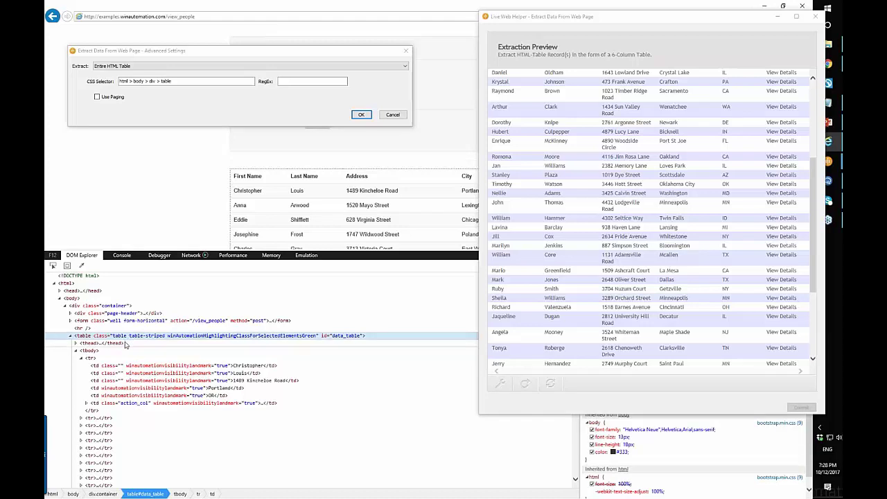
click(121, 344)
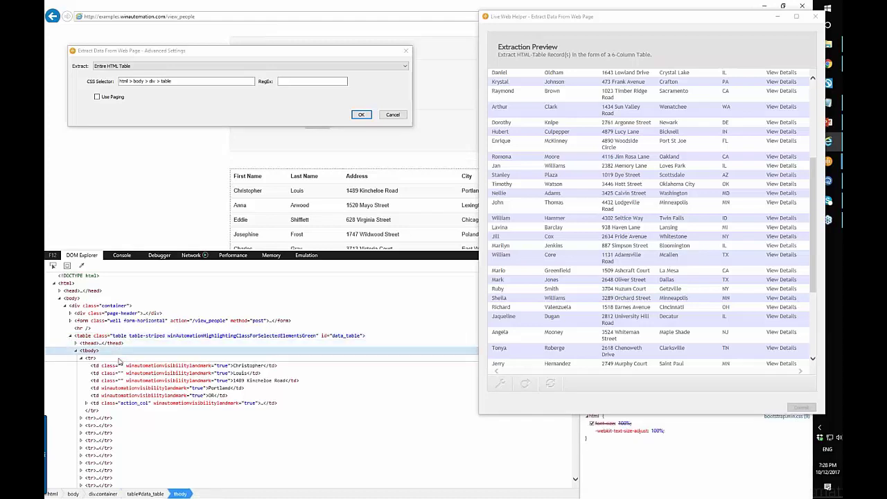
click(119, 359)
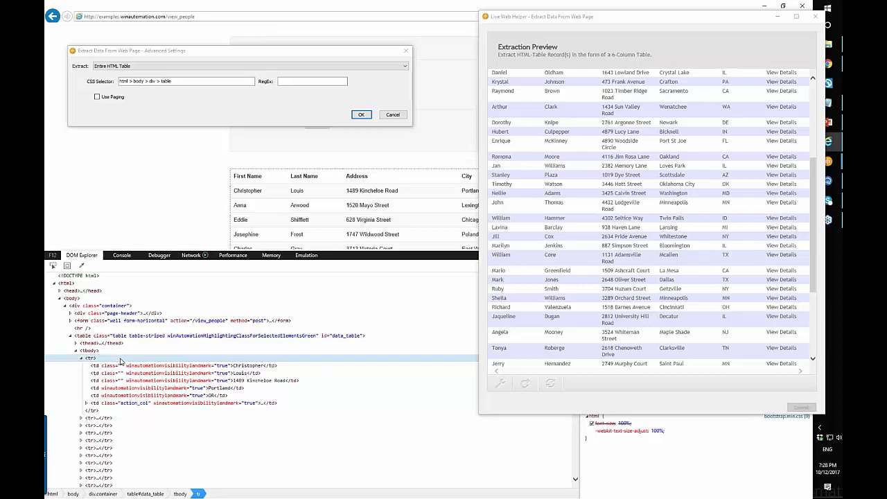
click(120, 374)
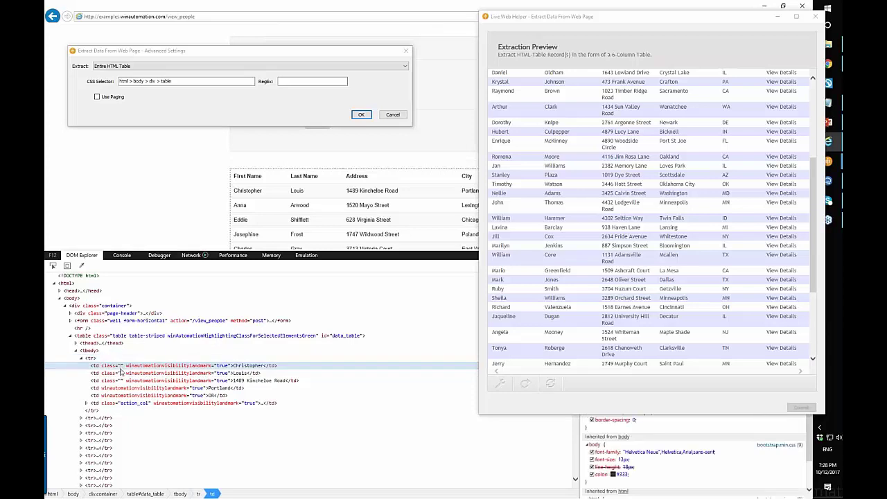
click(126, 381)
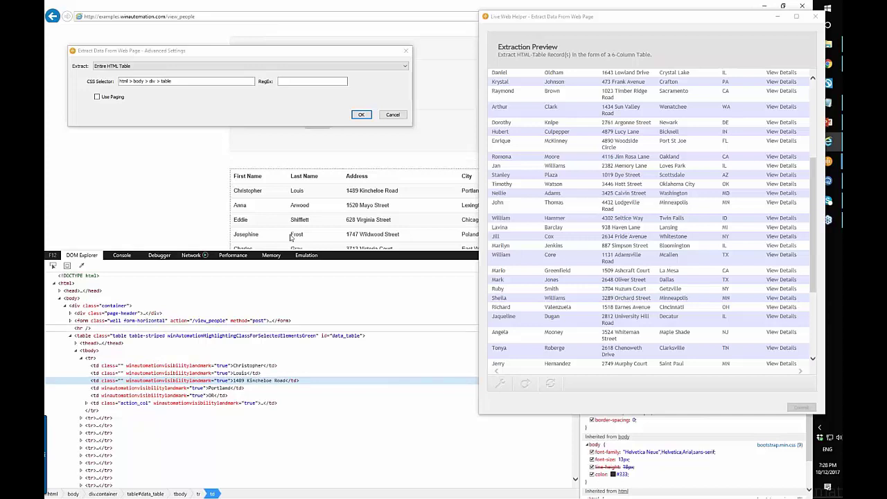
Close the advanced settings and the developer tools, and arrange the Live Web Helper beside the people list in the maximized browser
click(403, 51)
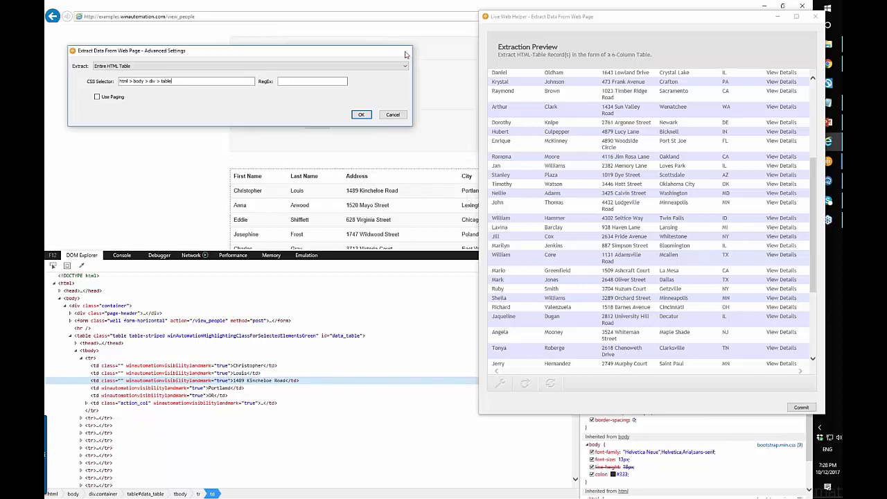
click(670, 21)
drag(670, 21, 535, 23)
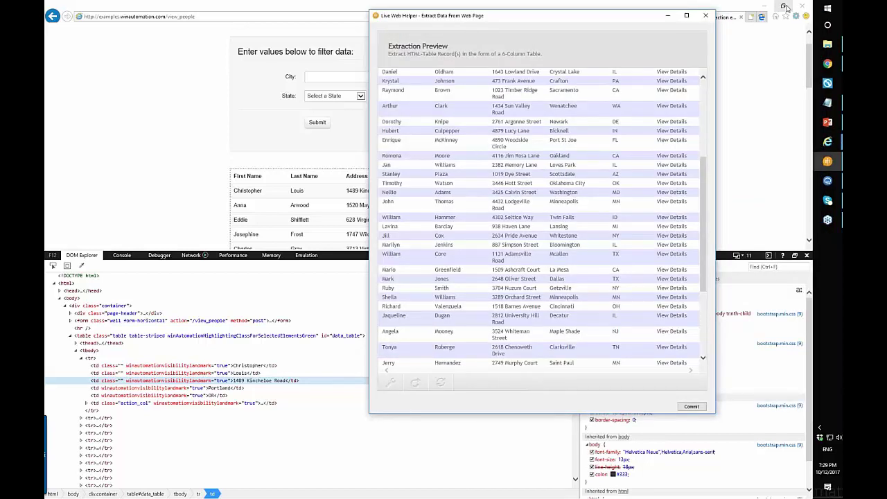
click(785, 7)
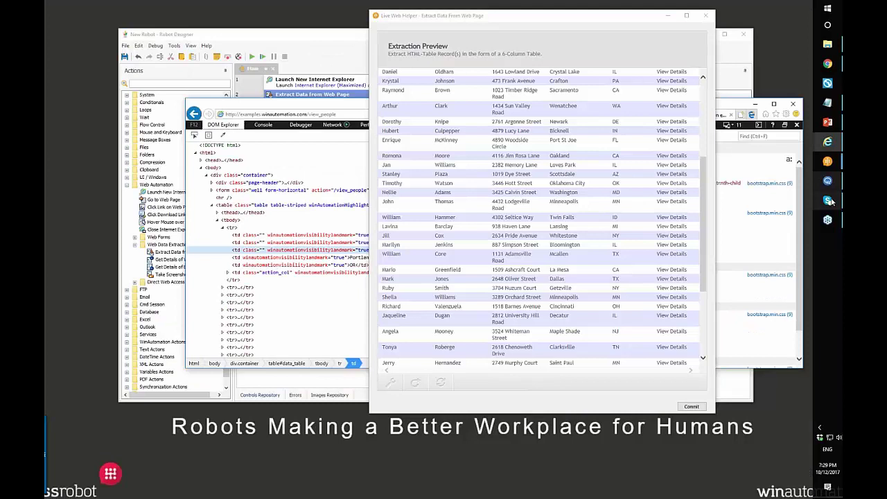
click(774, 104)
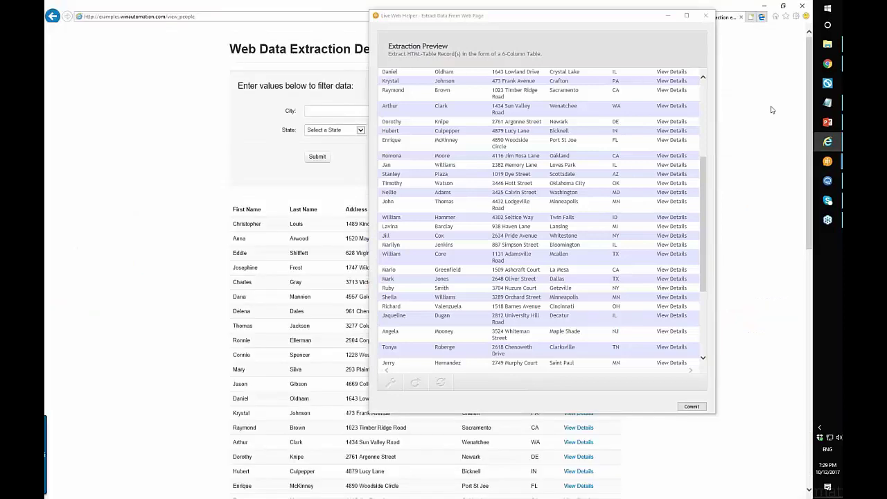
drag(613, 21, 689, 26)
click(201, 197)
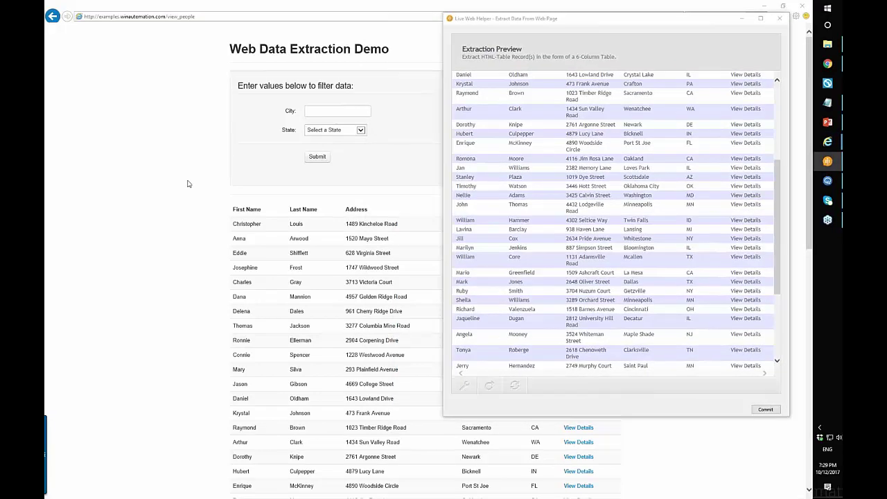
Examine the paging links below the people list, moving the Live Web Helper out of the way
scroll(187, 184, down, 8)
drag(629, 22, 291, 48)
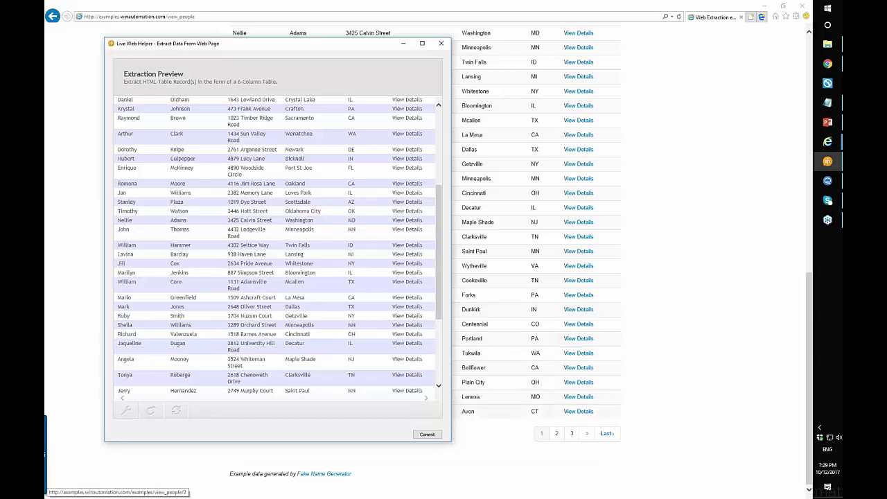
click(556, 433)
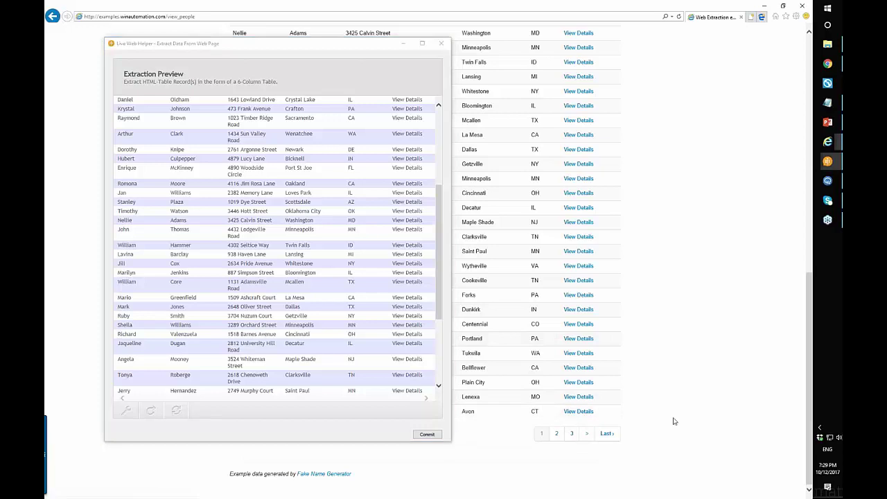
drag(359, 44, 360, 44)
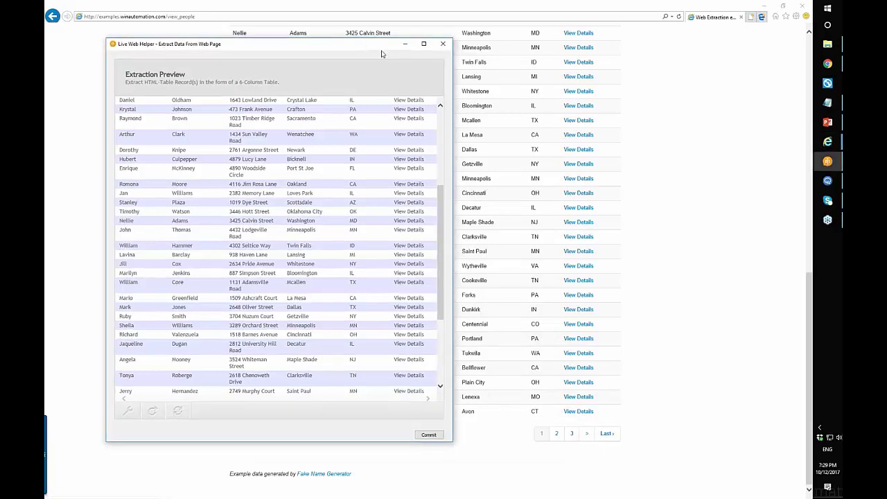
drag(381, 54, 676, 67)
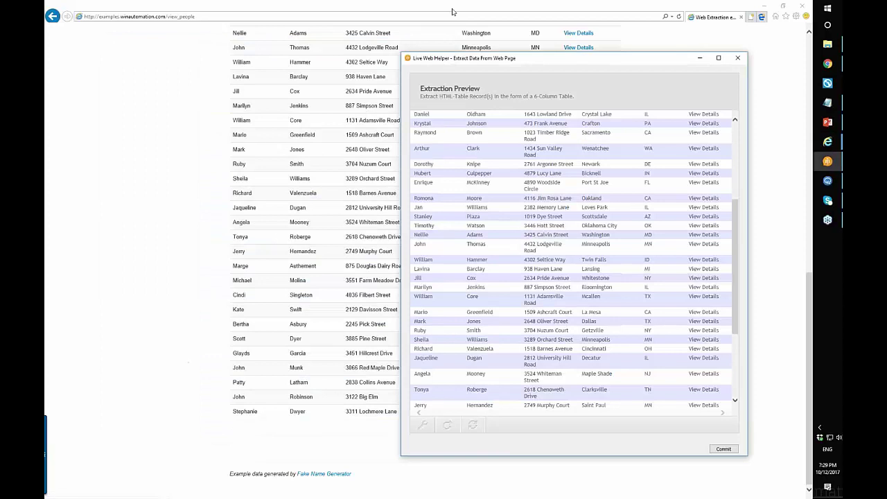
Discard the current extraction, return to the Robot Designer and add a new Extract Data from Web Page action, placing its Live Web Helper beside the list
click(828, 161)
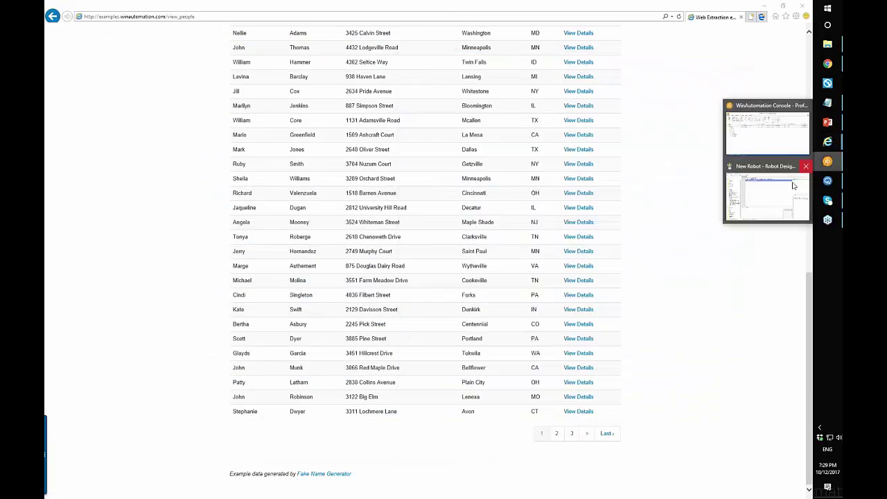
click(781, 206)
key(Escape)
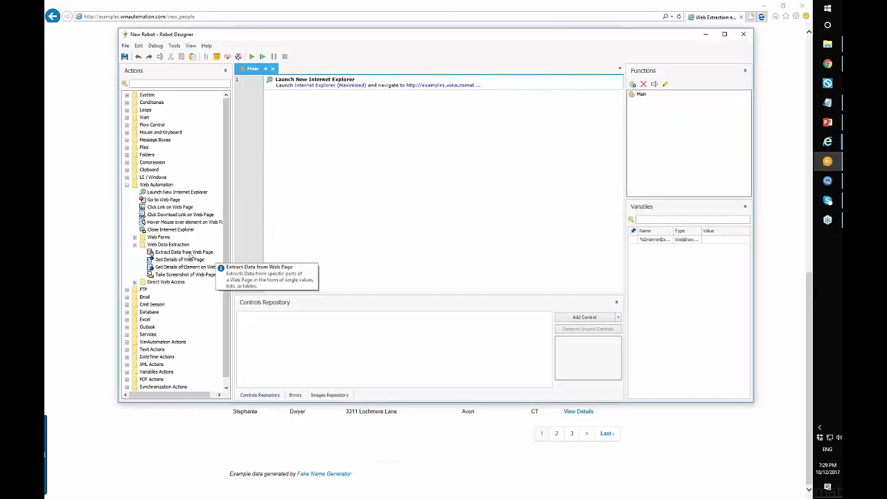
drag(189, 255, 409, 196)
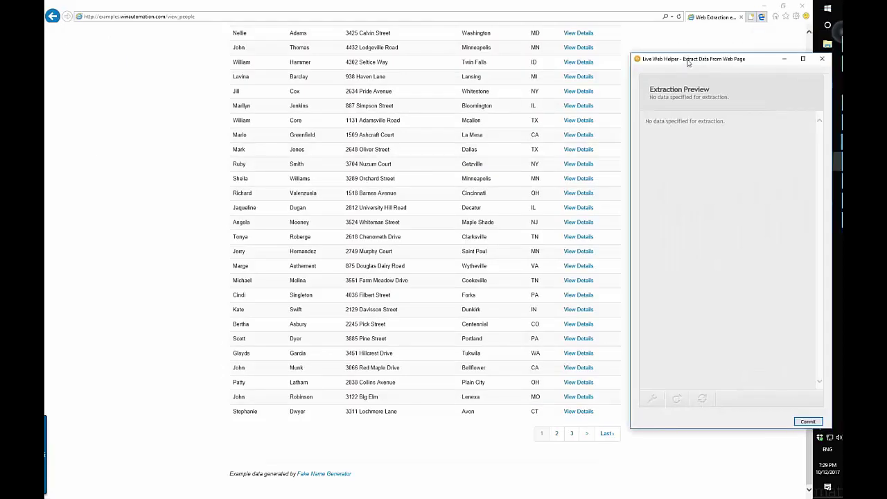
drag(671, 62, 658, 47)
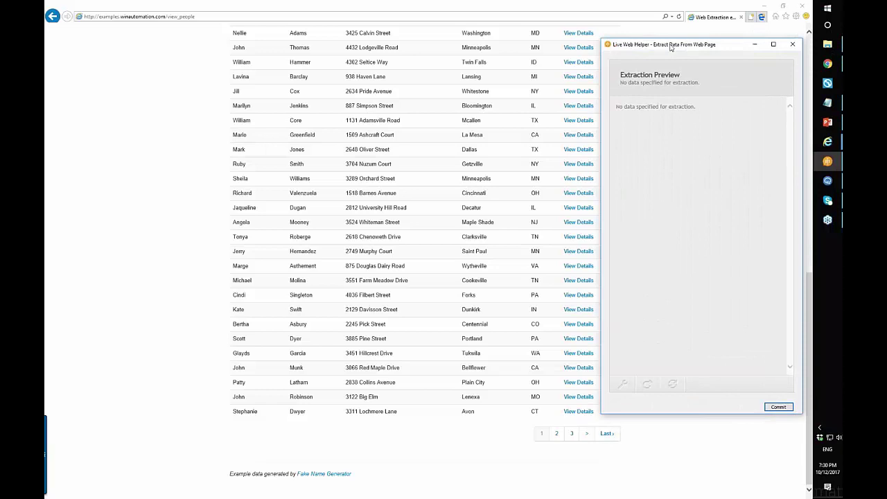
Extract the entire people table from the web page and set the ">" next-page link as the pager
right_click(372, 118)
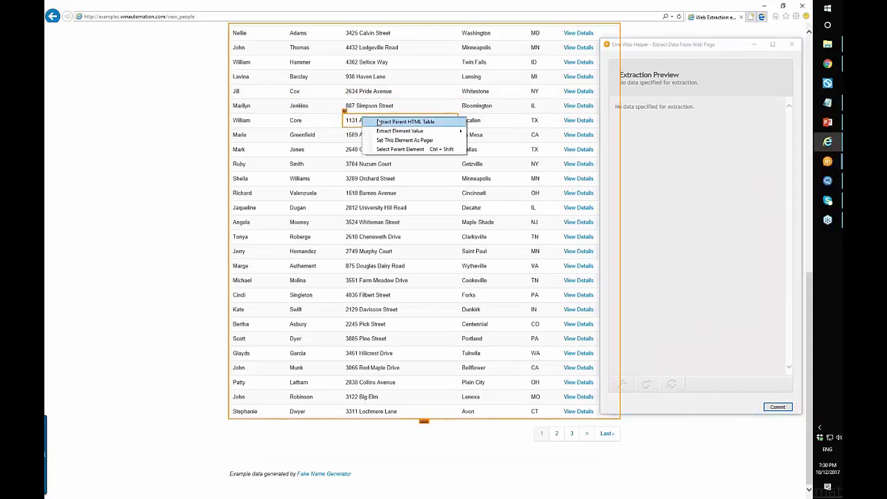
click(400, 122)
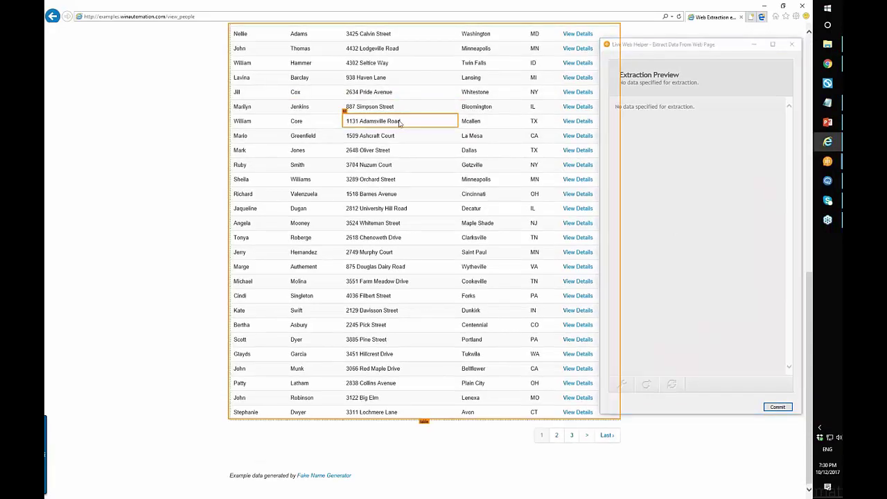
right_click(587, 436)
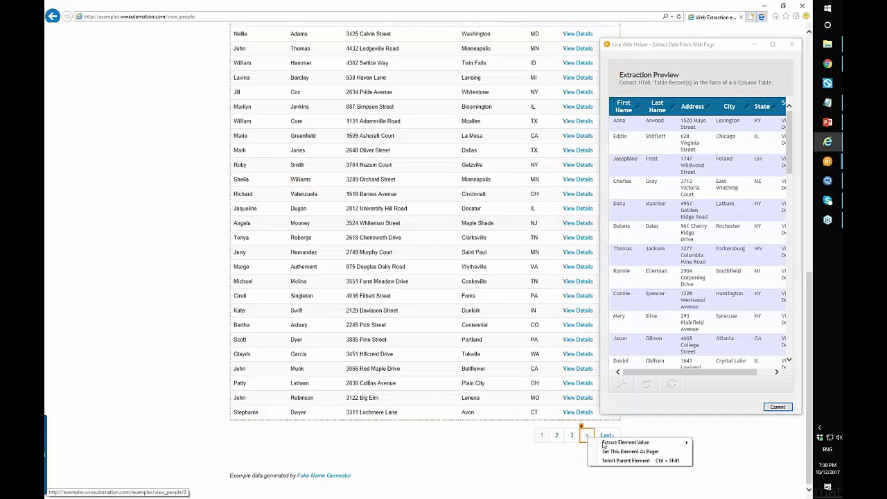
click(678, 452)
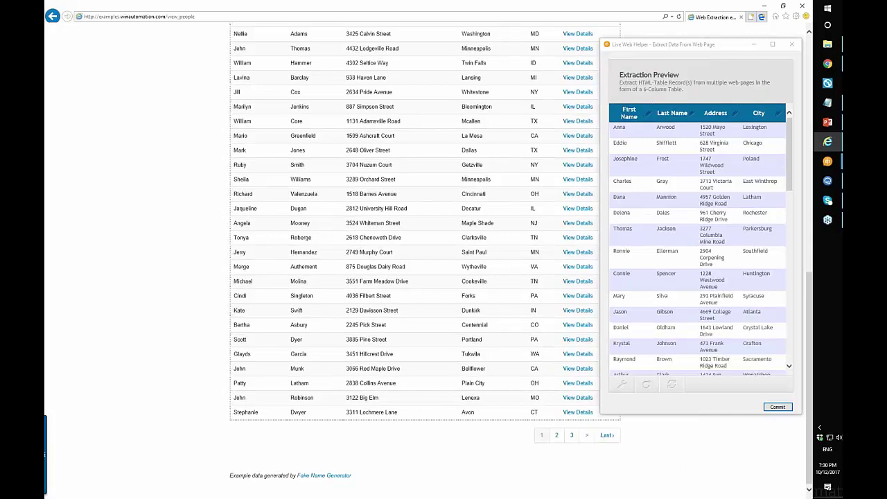
Examine the CSS selector for the next page of search results in the extraction's advanced settings
click(623, 386)
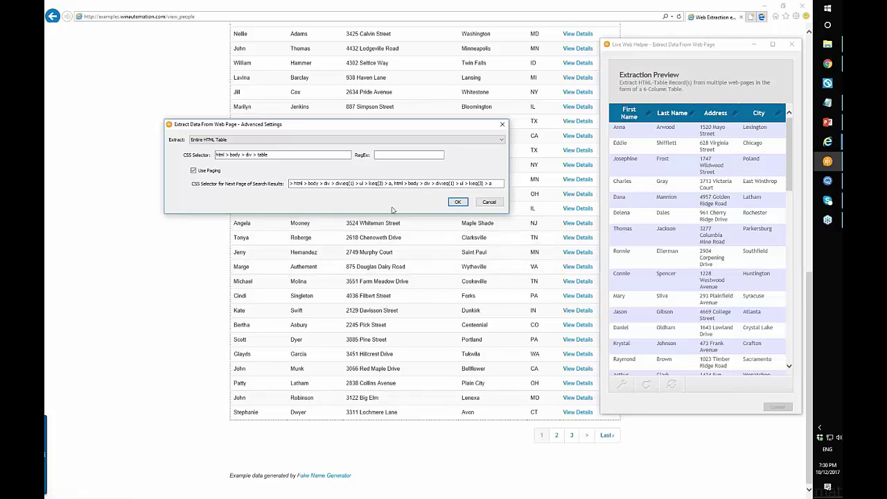
drag(494, 184, 289, 184)
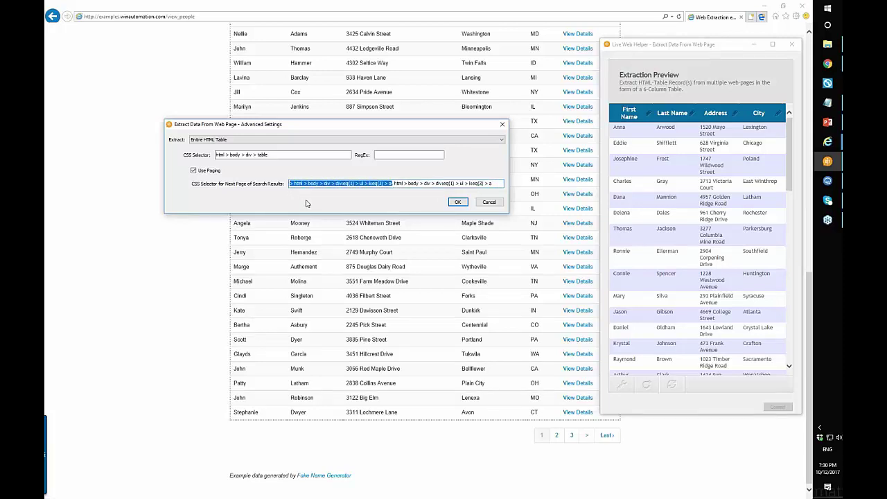
click(422, 183)
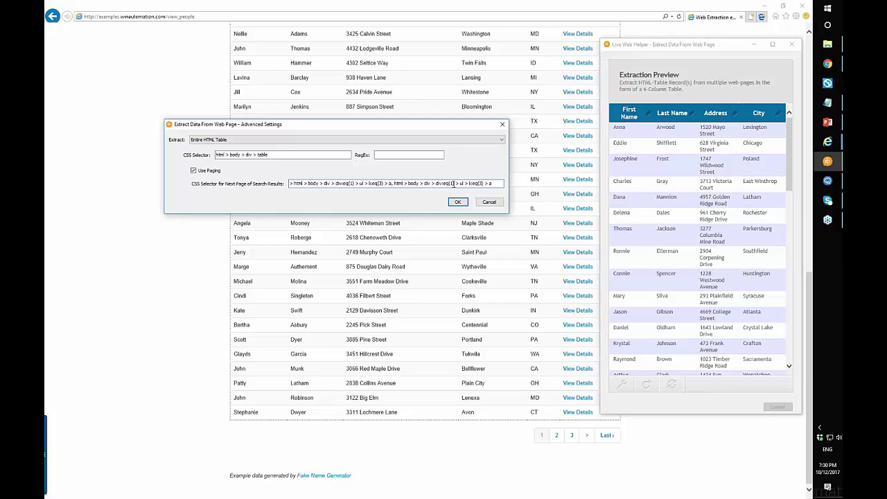
click(458, 202)
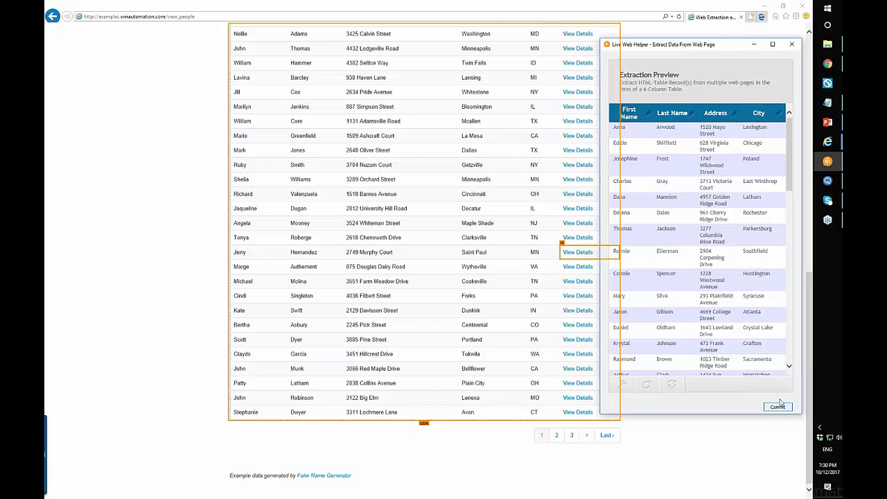
Switch to the Robot Designer and limit the Extract Data from Web Page action to only the first 2 web pages
mouse_move(832, 165)
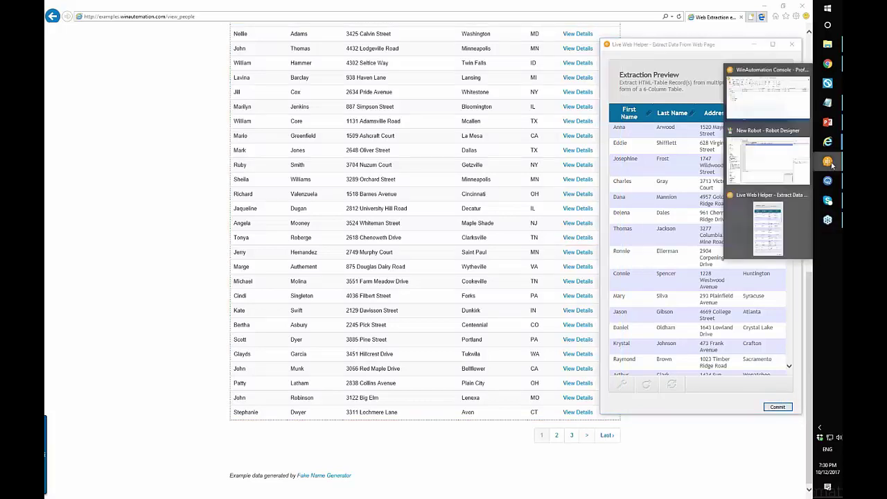
click(767, 163)
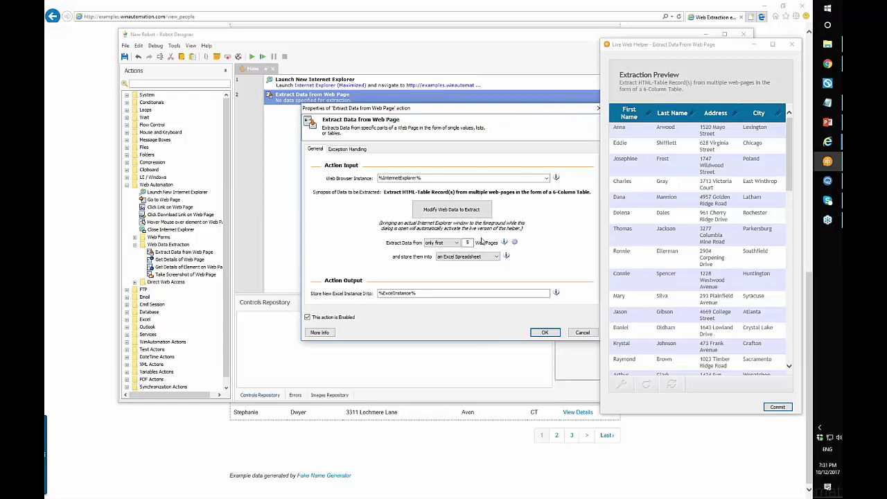
double_click(468, 243)
text(2)
click(456, 243)
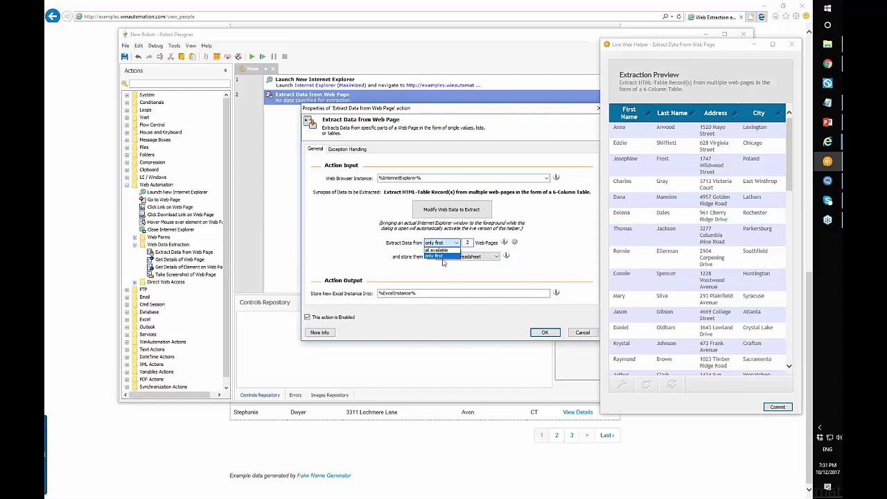
click(447, 257)
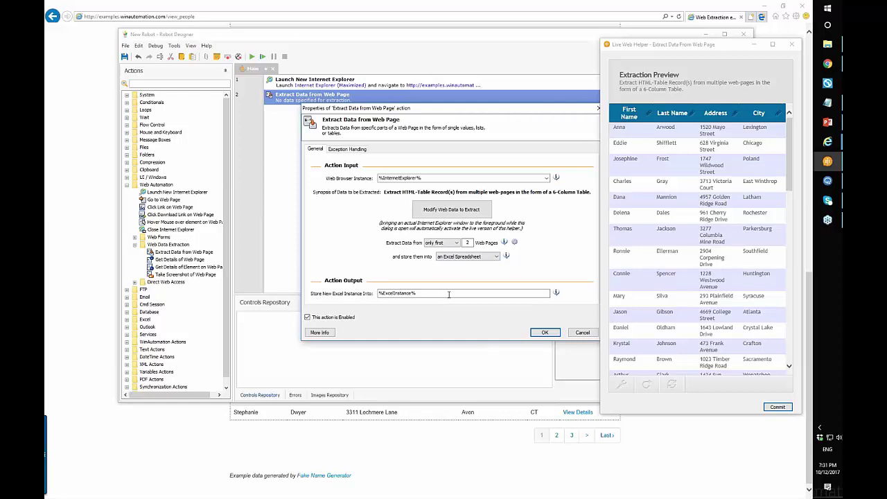
click(545, 332)
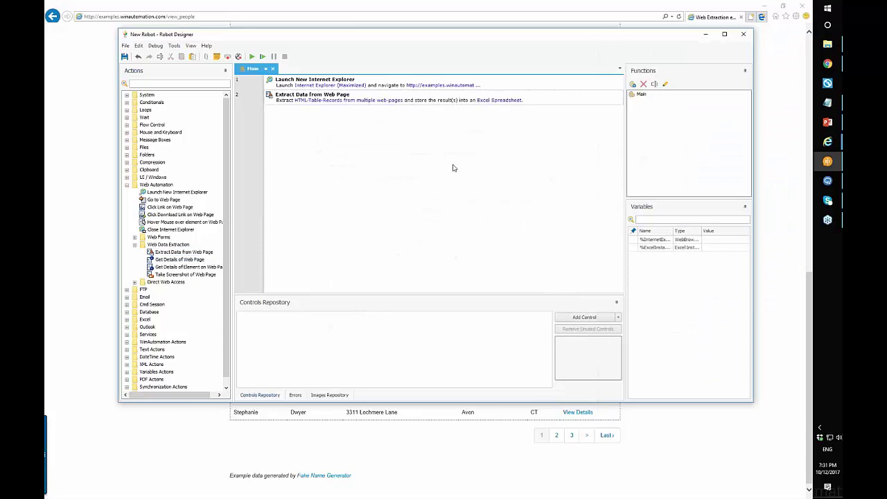
Add a Close Internet Explorer action for the %InternetExplorer% instance after the data extraction action
click(364, 85)
click(379, 101)
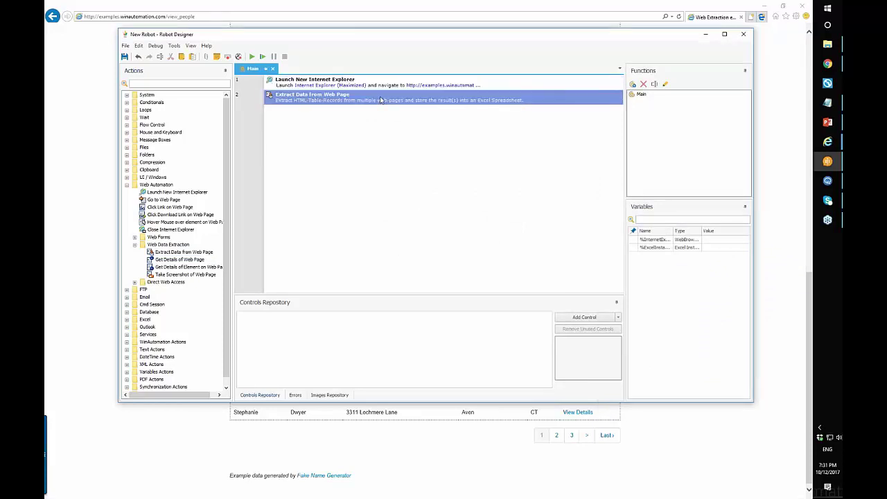
click(342, 157)
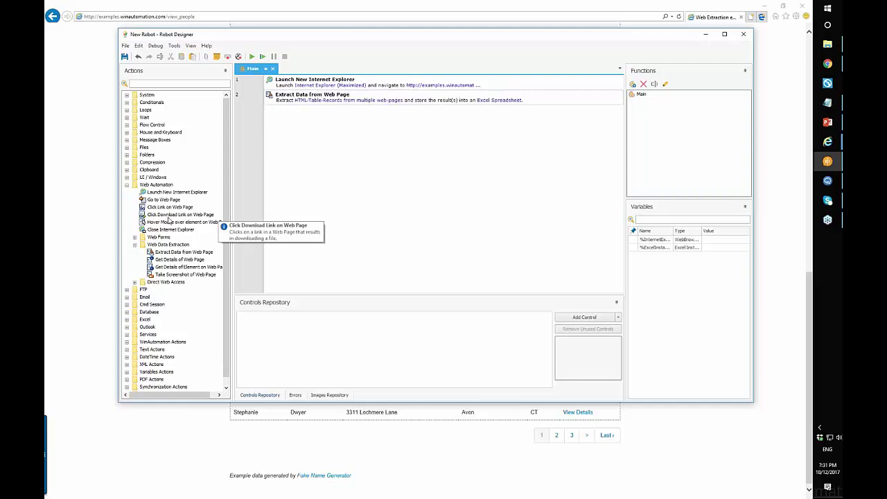
drag(166, 231, 382, 164)
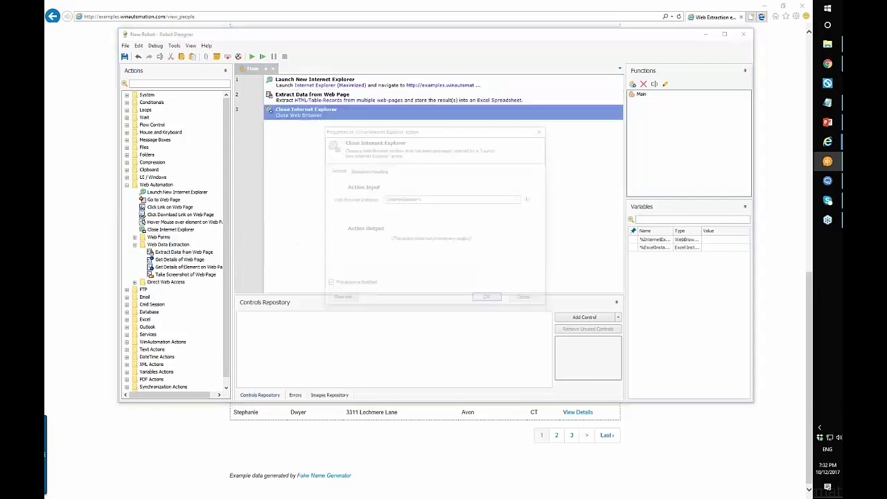
click(488, 300)
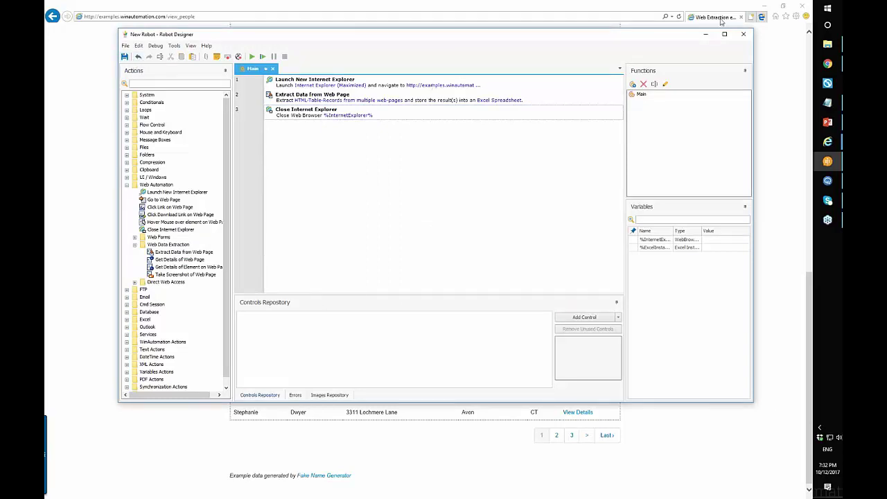
Close the open browser window and run the robot
click(804, 6)
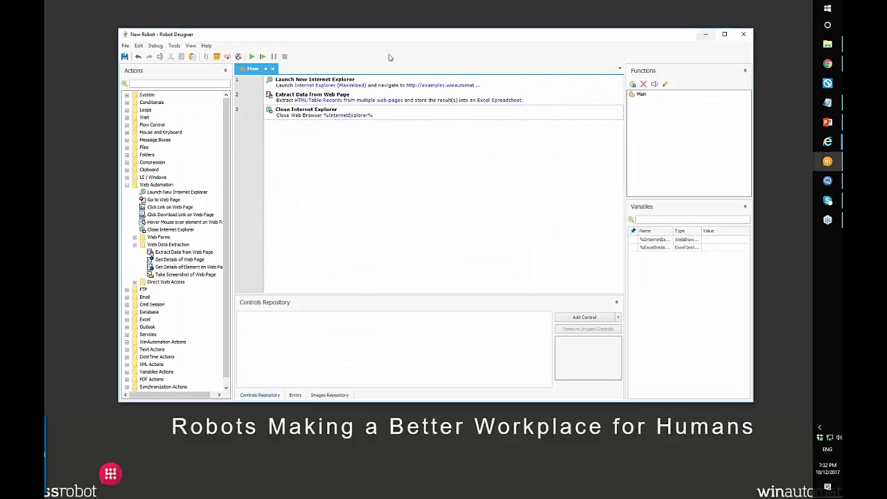
key(F5)
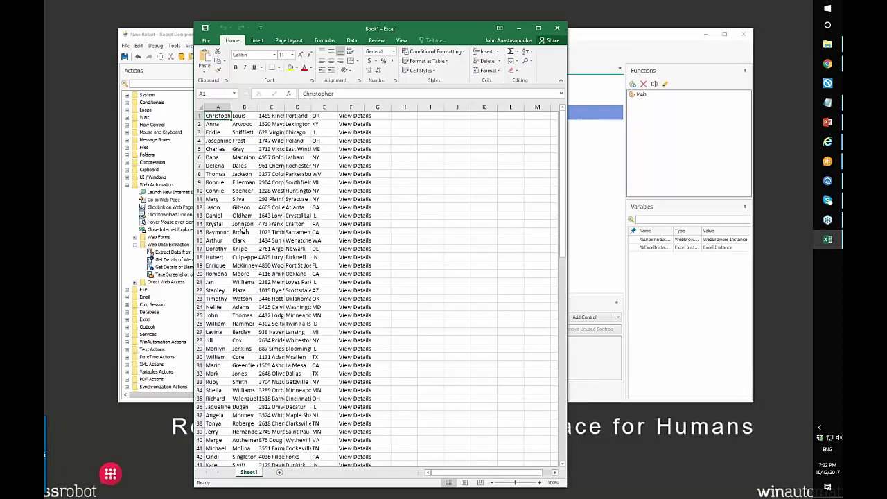
Widen column A and fit columns B, C and D to their contents in the extracted Excel sheet
drag(230, 106, 246, 106)
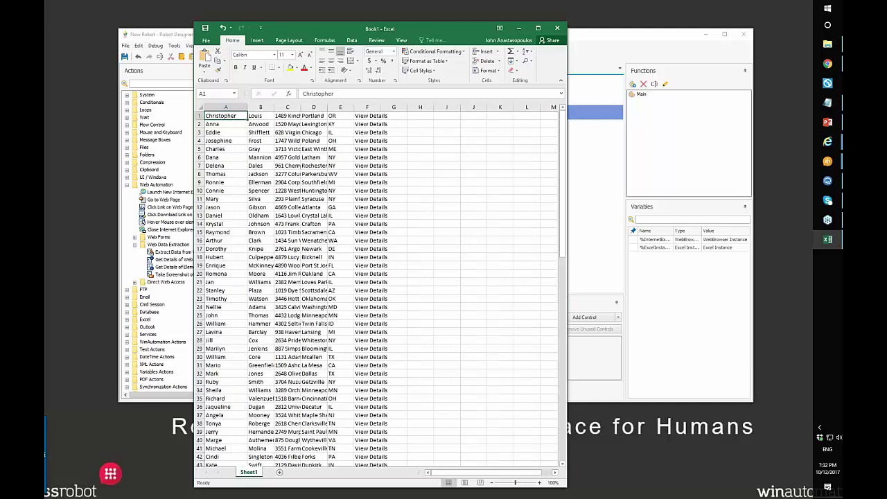
double_click(274, 107)
double_click(313, 107)
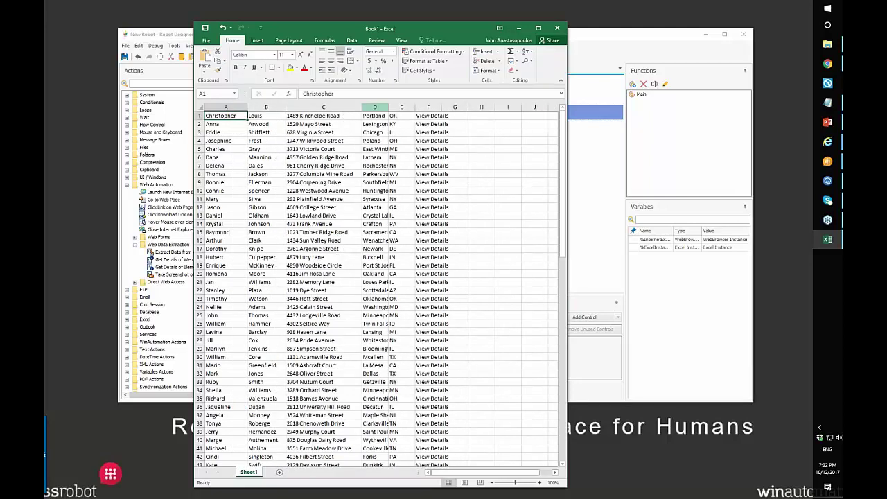
double_click(388, 108)
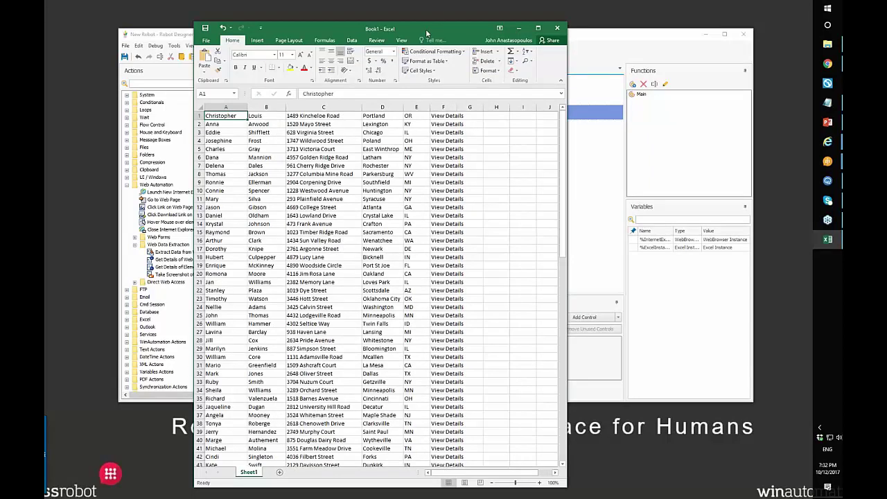
Look over the extracted rows and the robot's Excel instance variable, and close the workbook without saving
drag(427, 32, 429, 36)
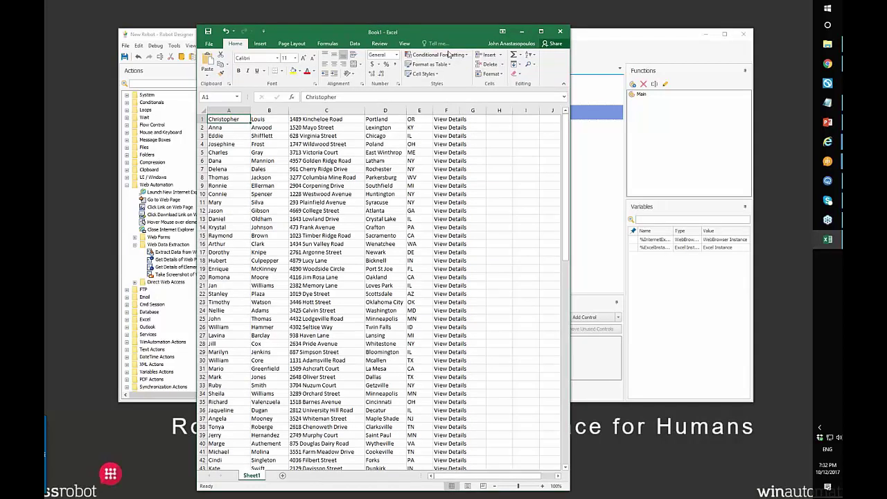
drag(450, 32, 515, 30)
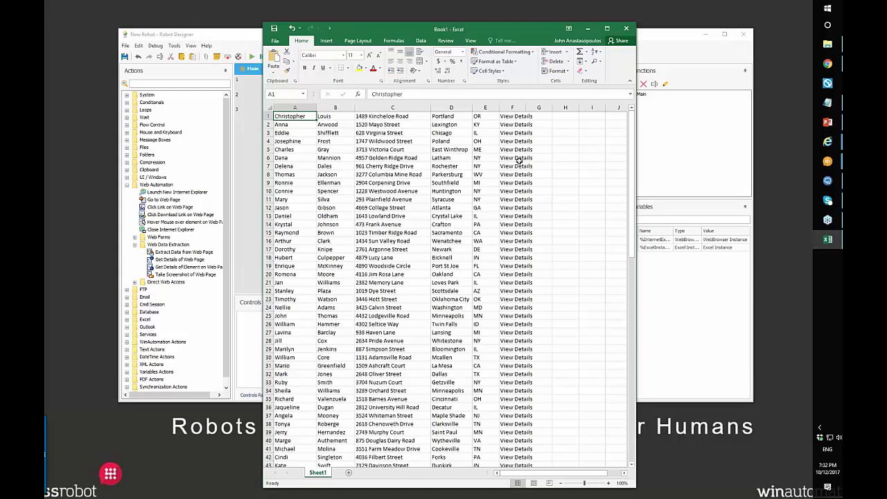
scroll(518, 160, down, 7)
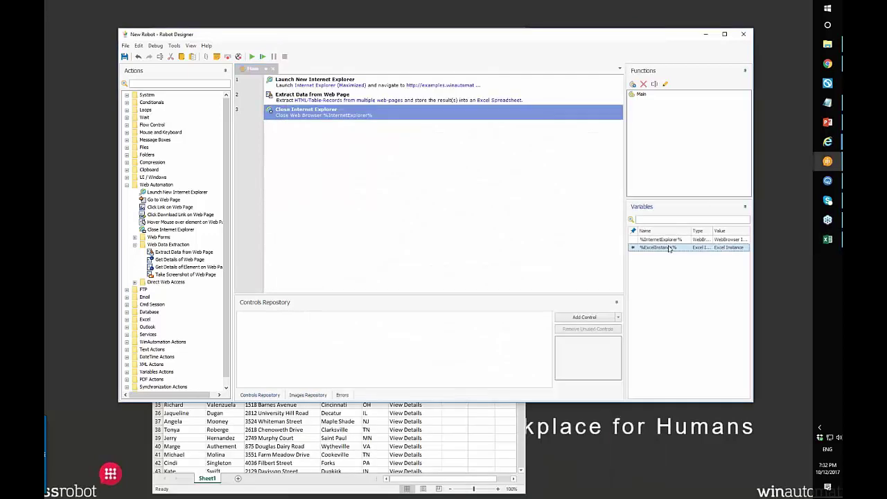
key(alt+Tab)
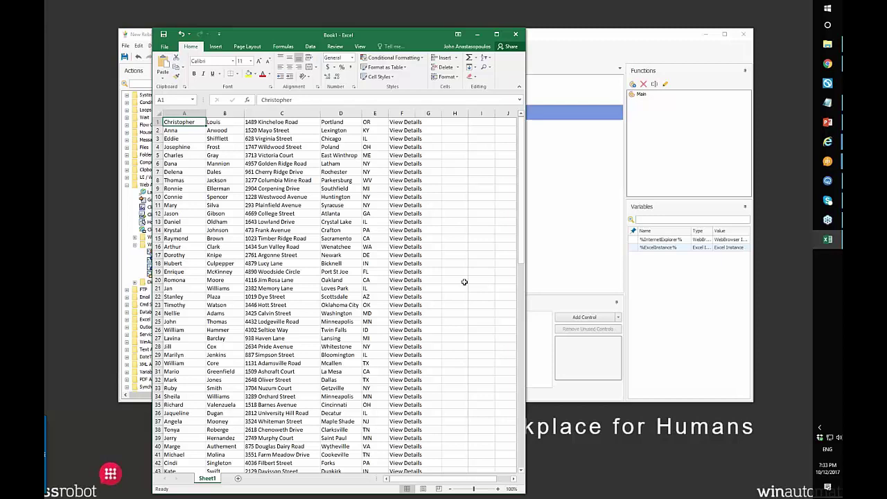
click(516, 40)
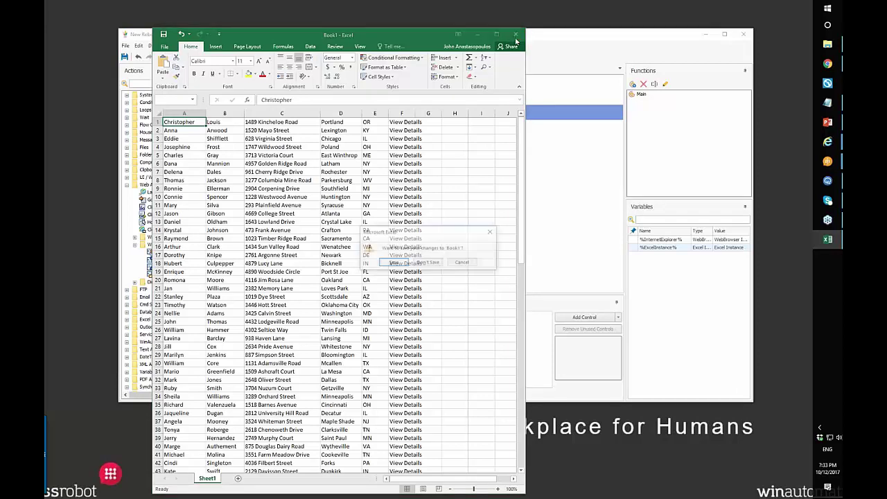
click(427, 262)
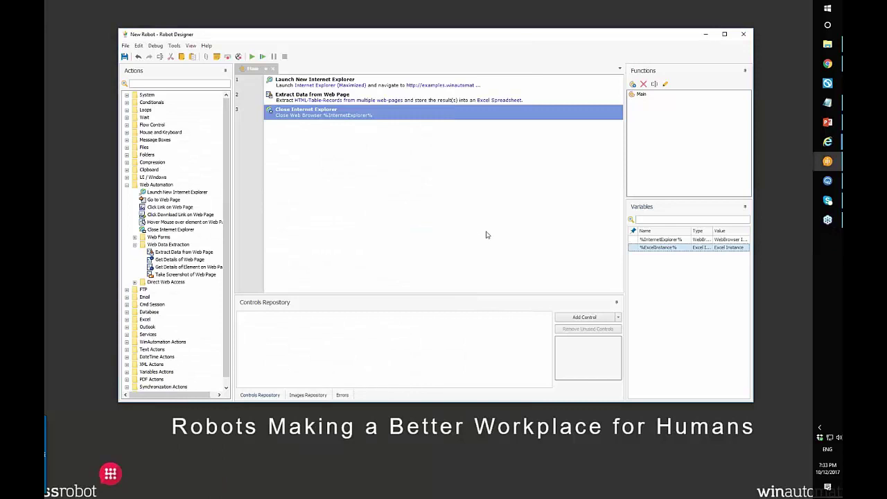
Disable the Extract Data from Web Page and Close Internet Explorer actions in the Main function
click(374, 192)
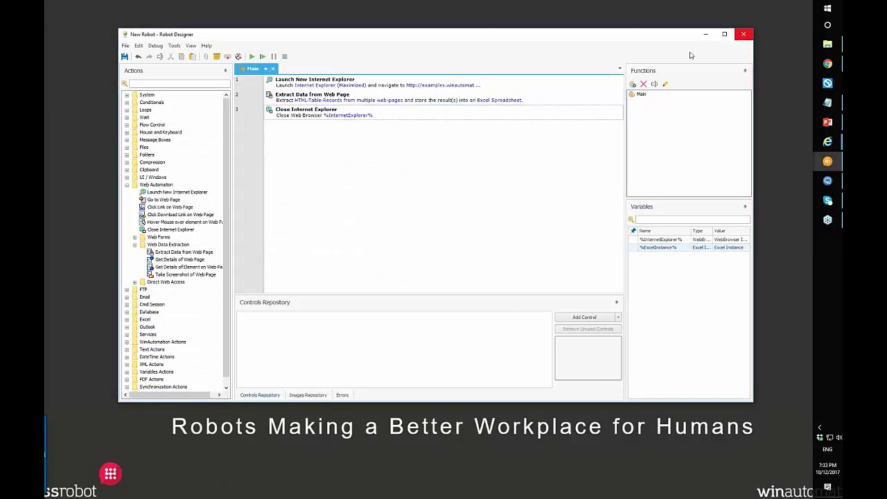
click(343, 103)
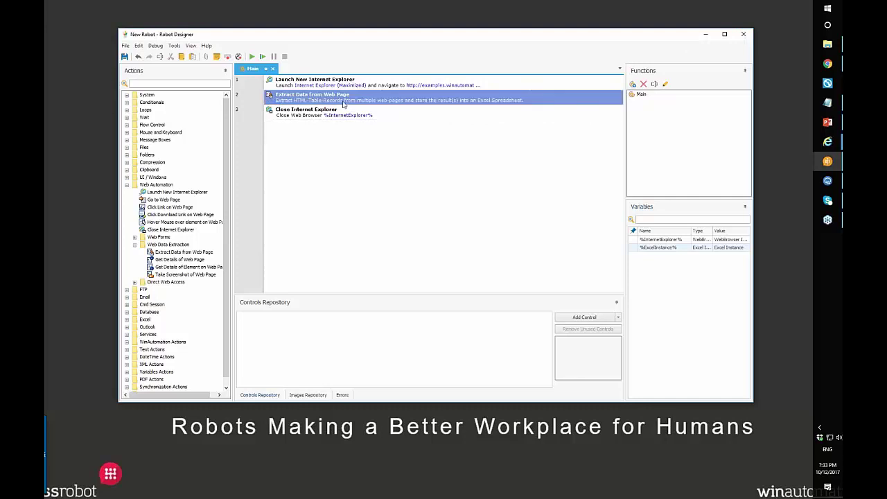
shift+click(337, 115)
right_click(337, 115)
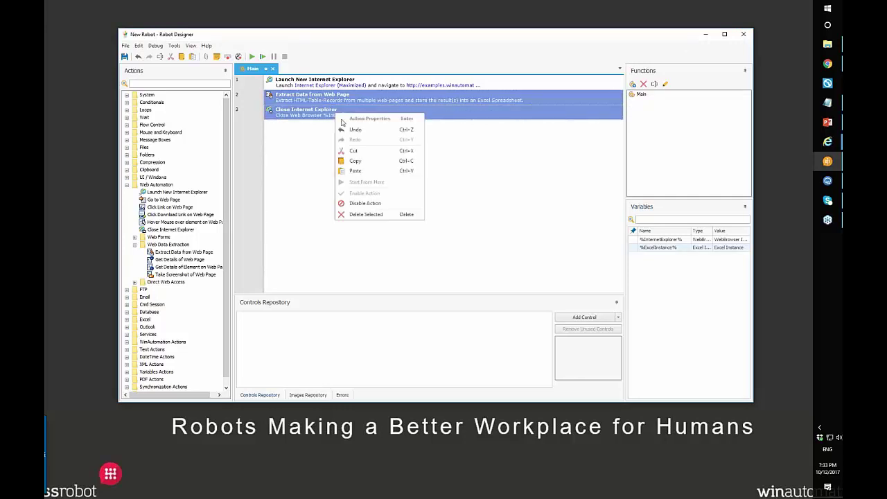
click(372, 204)
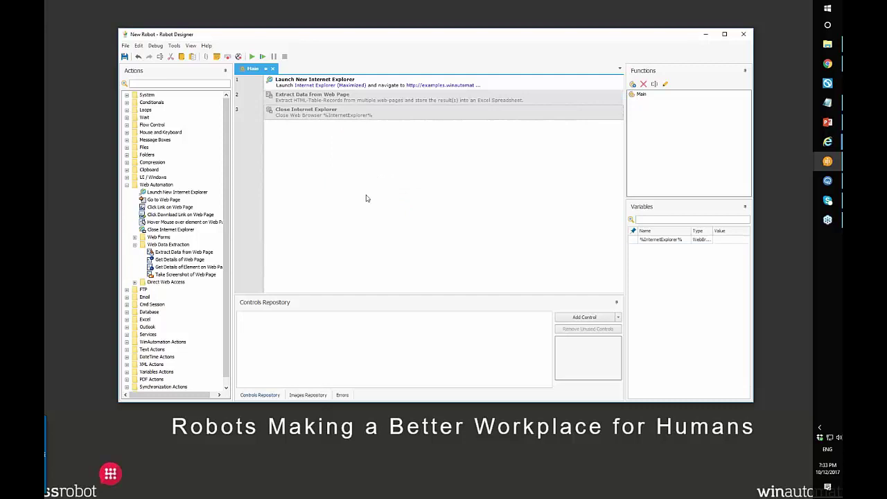
Run the robot to launch the view_people page in Internet Explorer and open the browser's developer tools
double_click(374, 86)
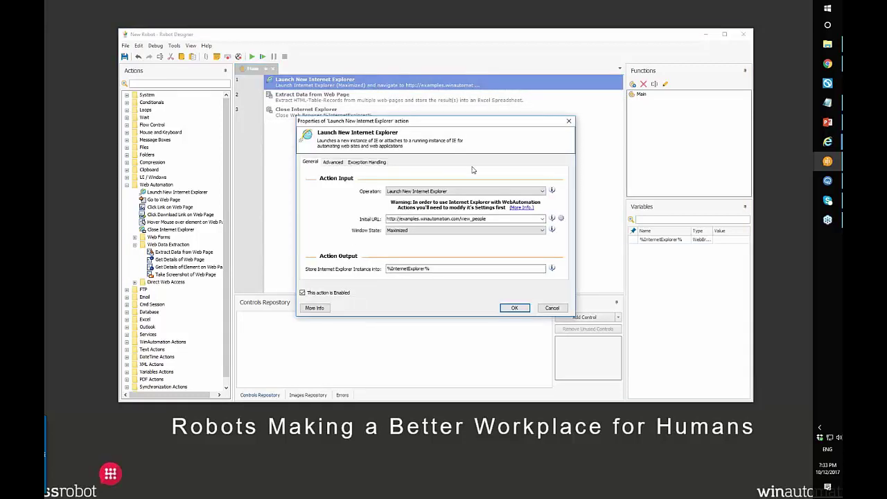
click(515, 308)
key(F5)
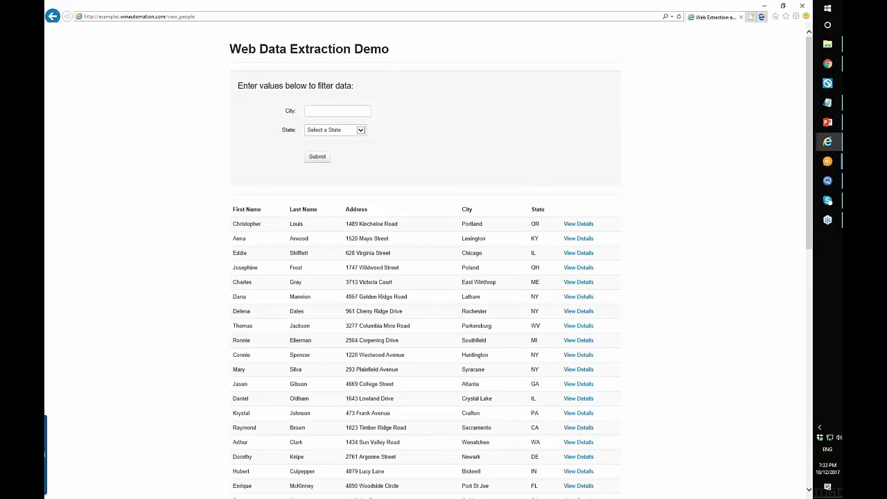
key(F12)
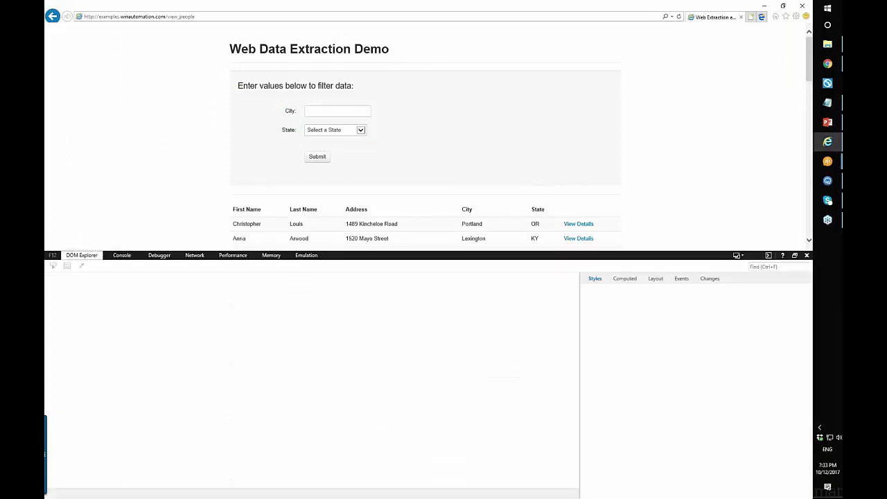
Pick the filter form's Submit button on the page to locate its element in the DOM Explorer
scroll(155, 180, down, 1)
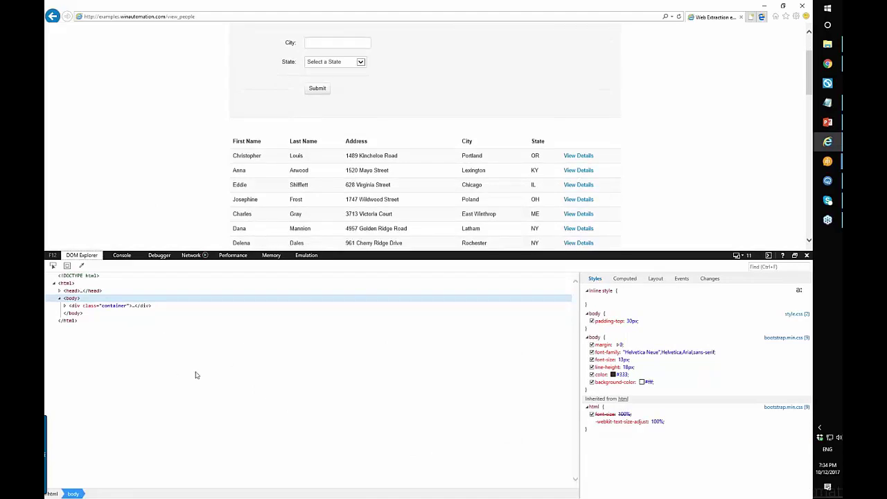
click(53, 266)
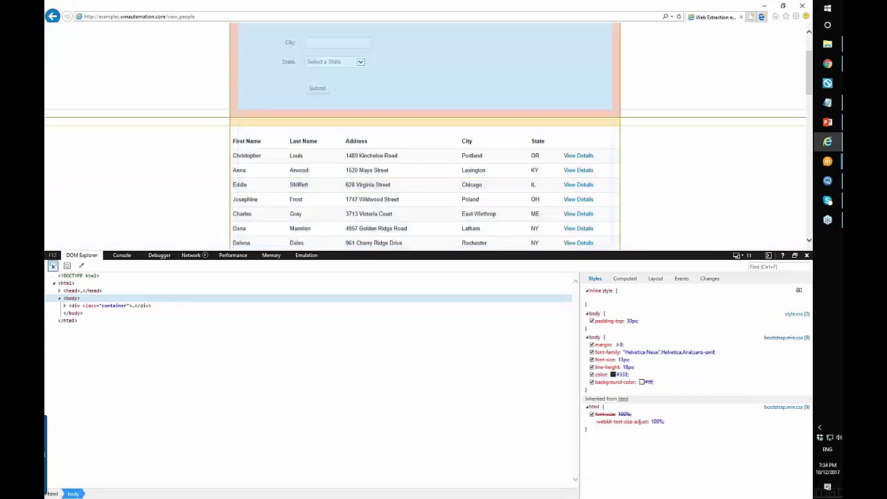
click(318, 89)
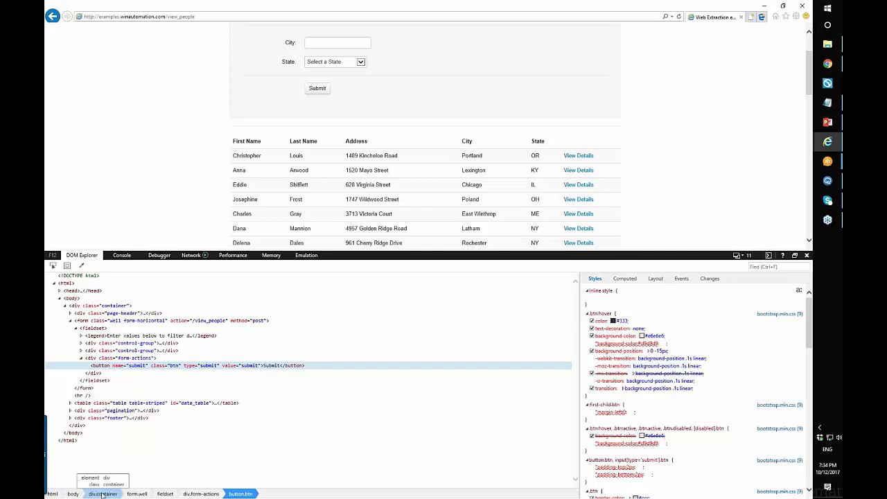
Examine the top levels of the page's element hierarchy: html, head, body and the container div
click(108, 307)
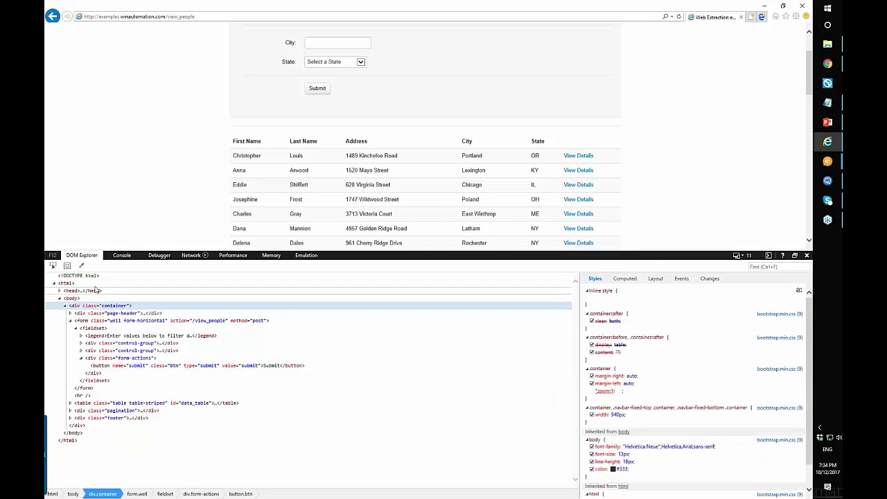
click(97, 299)
click(98, 306)
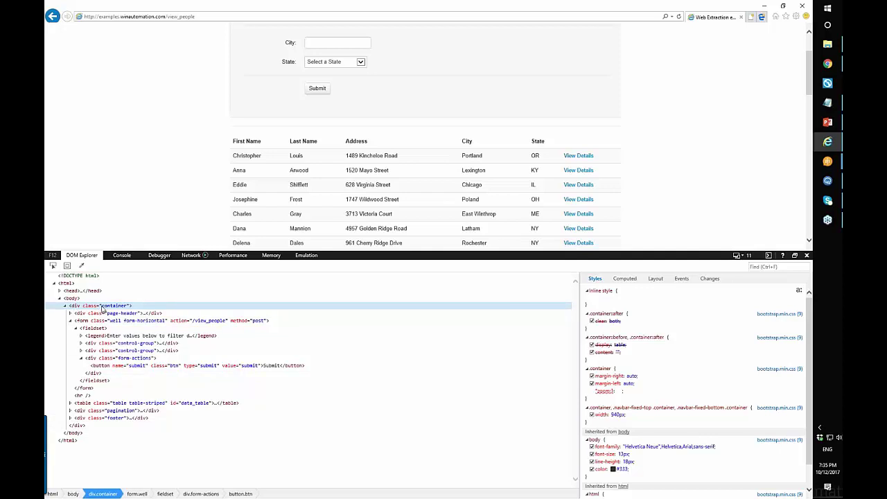
click(97, 299)
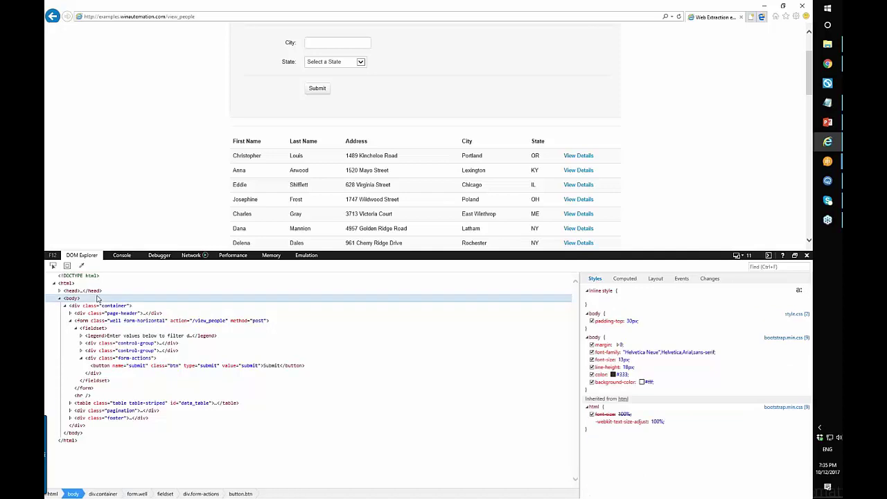
key(Up)
key(Up)
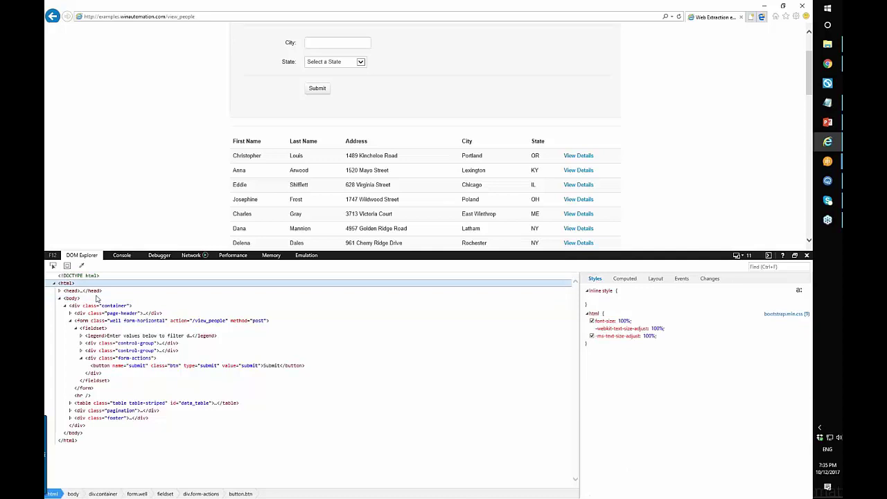
click(97, 299)
click(99, 305)
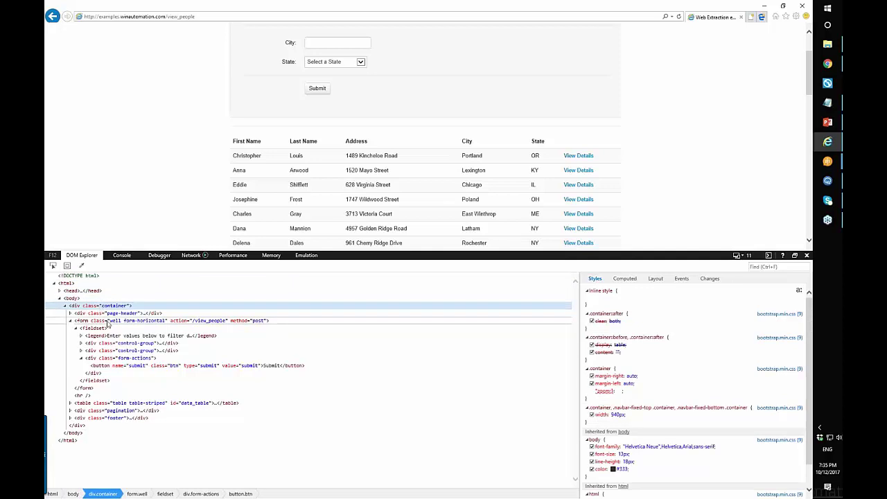
Examine the form element and its class attribute value "well form-horizontal" without changing it
click(108, 322)
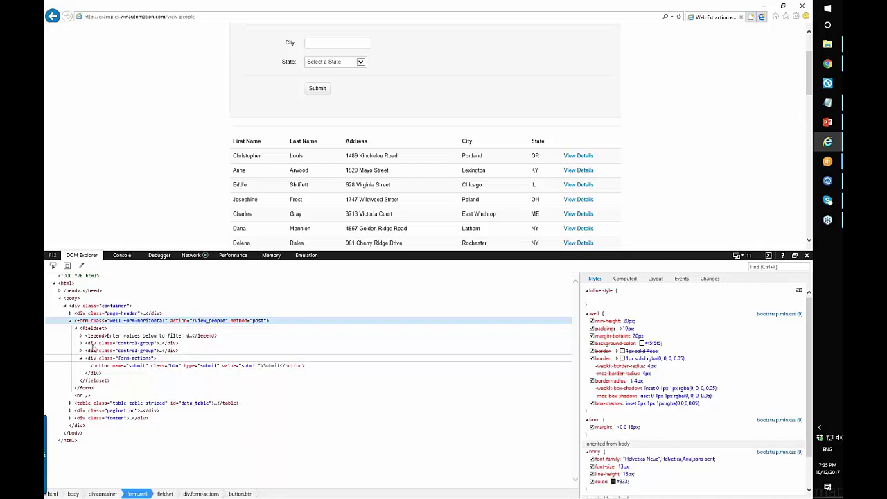
double_click(131, 321)
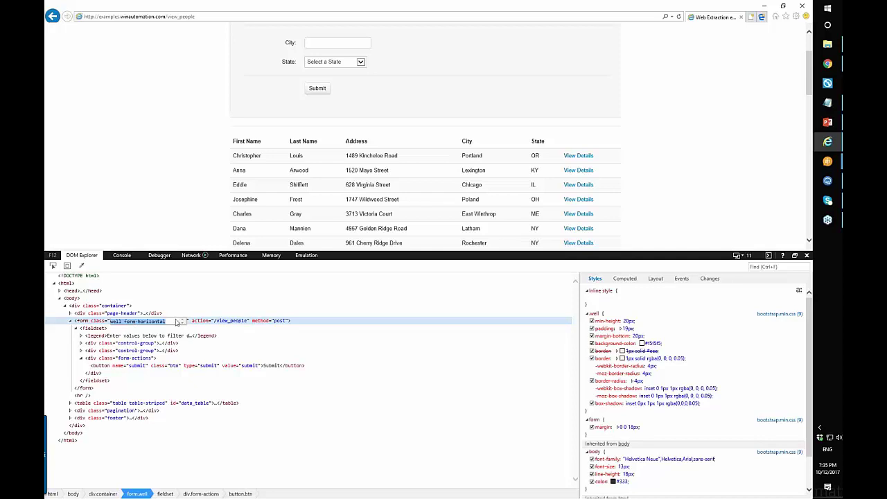
click(125, 321)
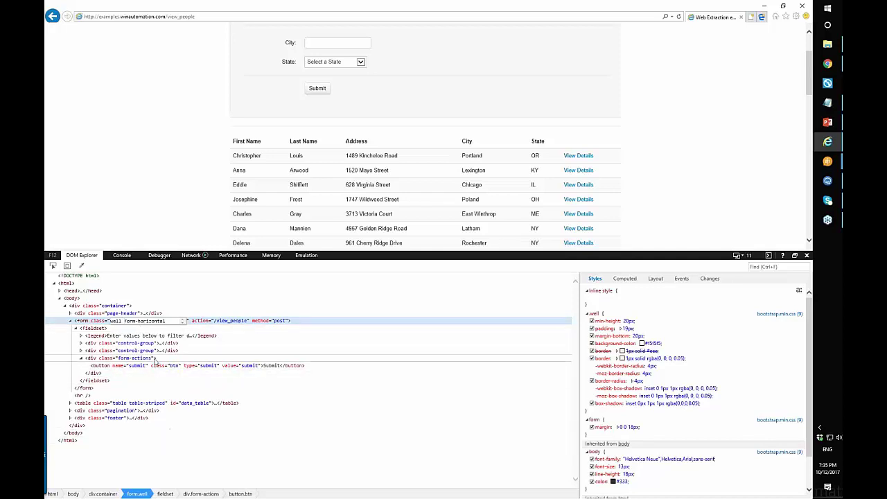
drag(166, 321, 122, 321)
click(211, 323)
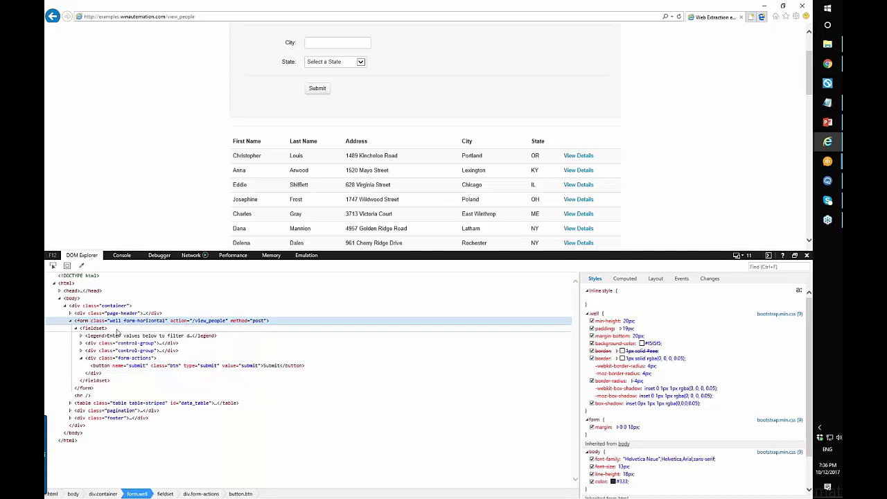
Examine the fieldset element and its children: the legend, the two control-group divs and the form-actions div
click(117, 330)
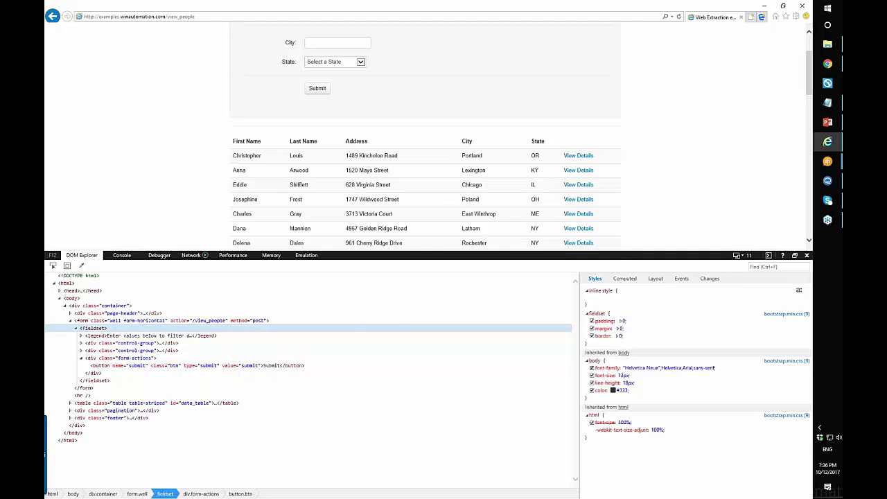
click(118, 336)
click(118, 345)
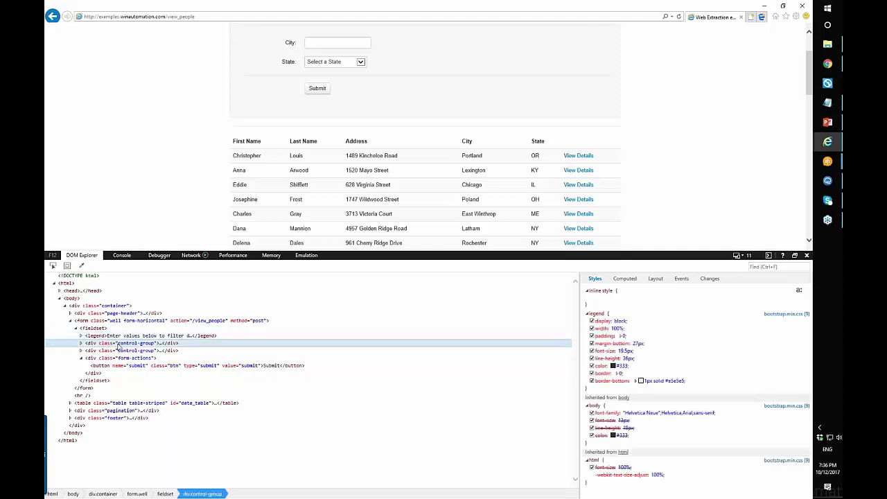
click(117, 351)
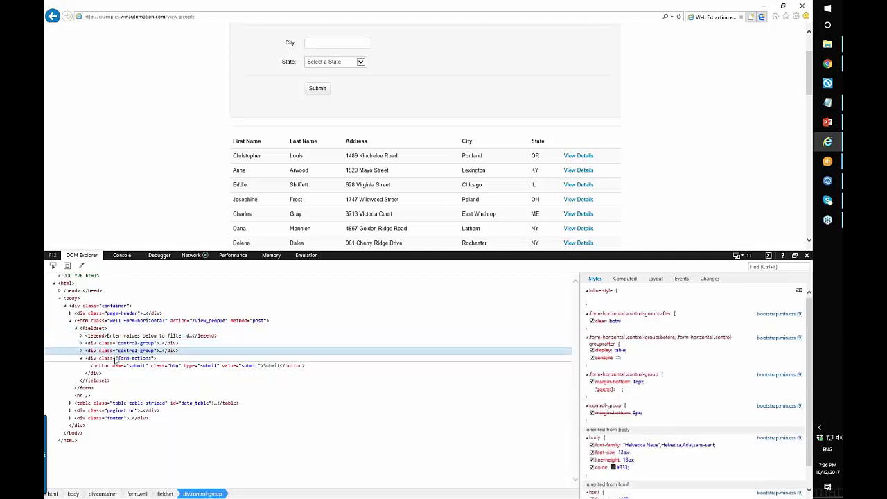
click(116, 358)
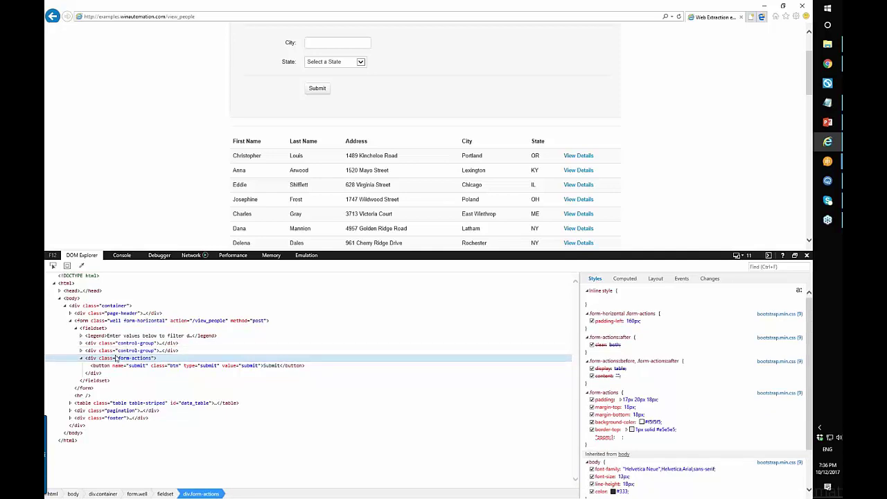
click(120, 330)
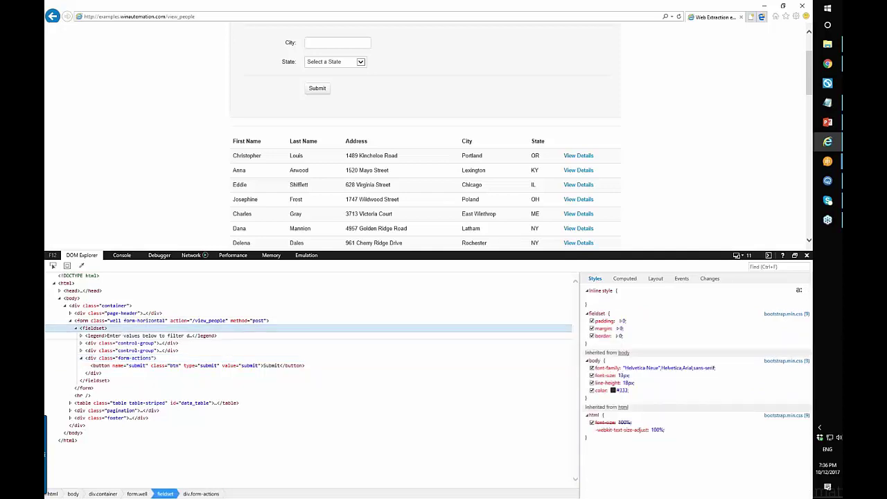
click(132, 357)
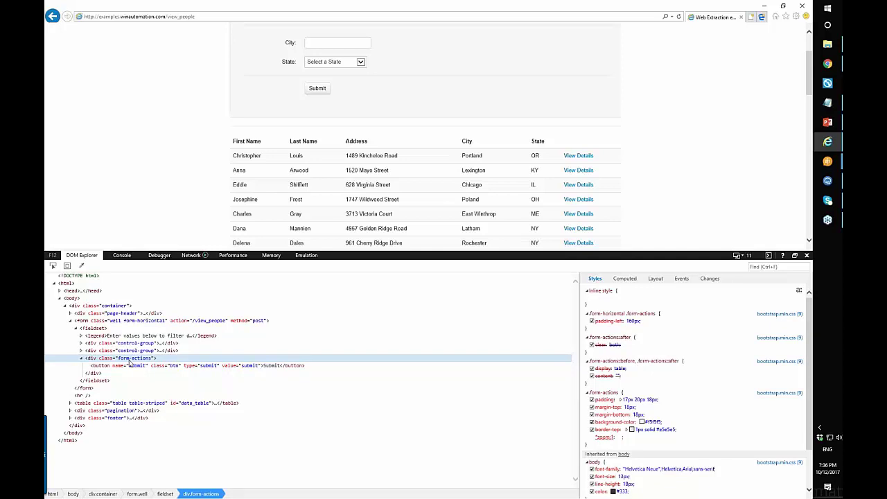
key(Up)
key(Up)
key(Down)
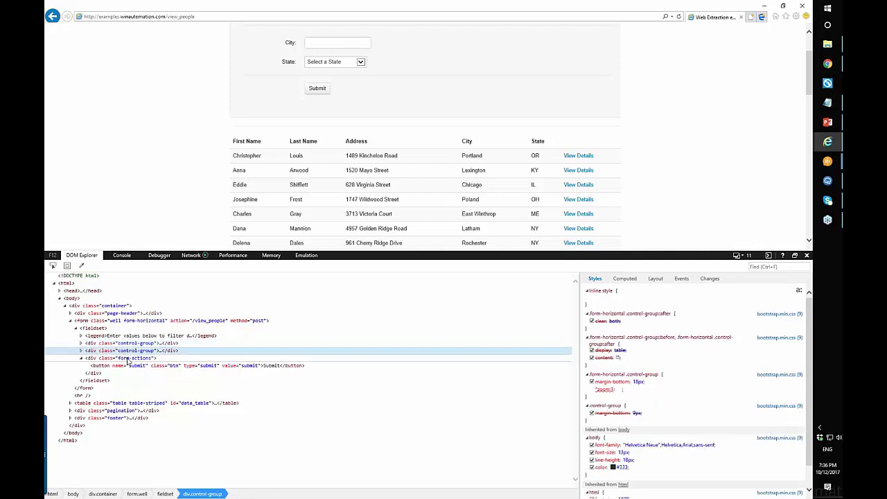
click(129, 359)
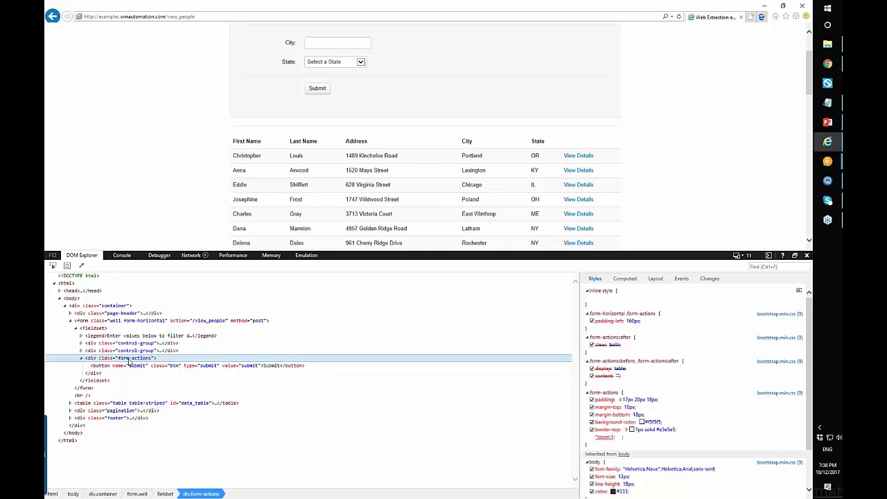
Examine the Submit button element's name and class attributes inside the form-actions div
click(140, 366)
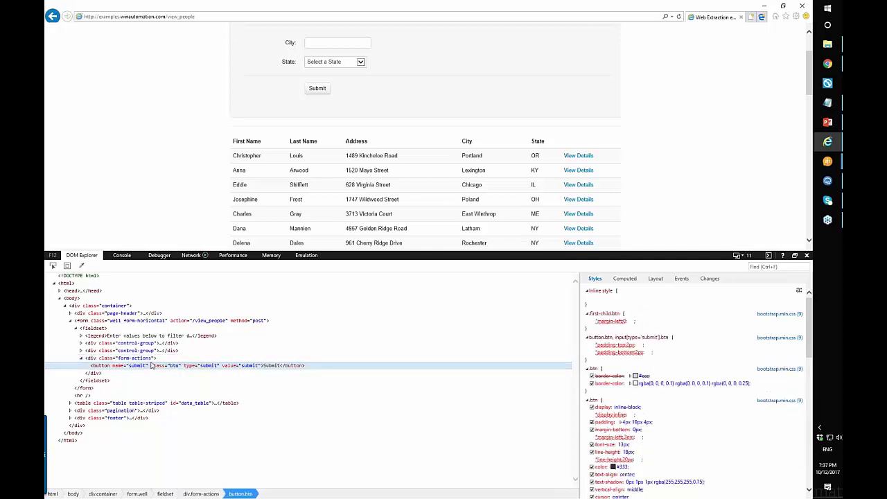
double_click(174, 366)
click(137, 368)
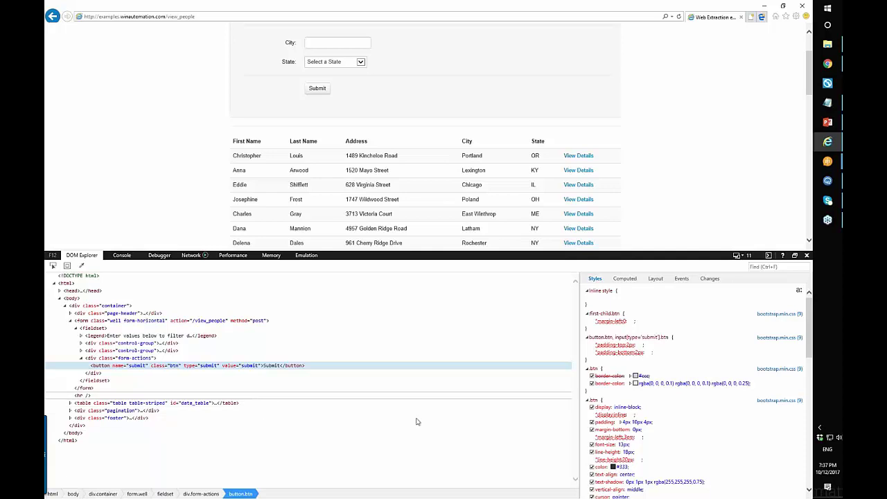
Close the demo page's browser and set the Launch New Internet Explorer action's initial URL to the copied eBay iphone search address
click(806, 256)
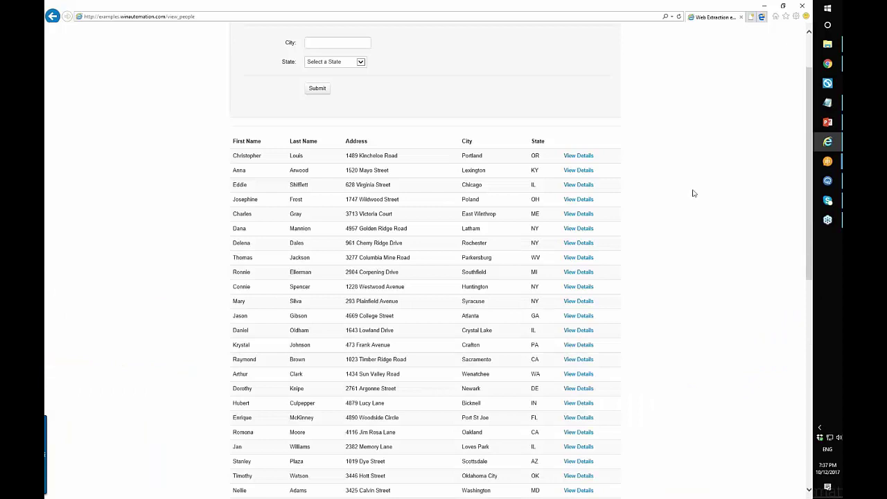
click(800, 6)
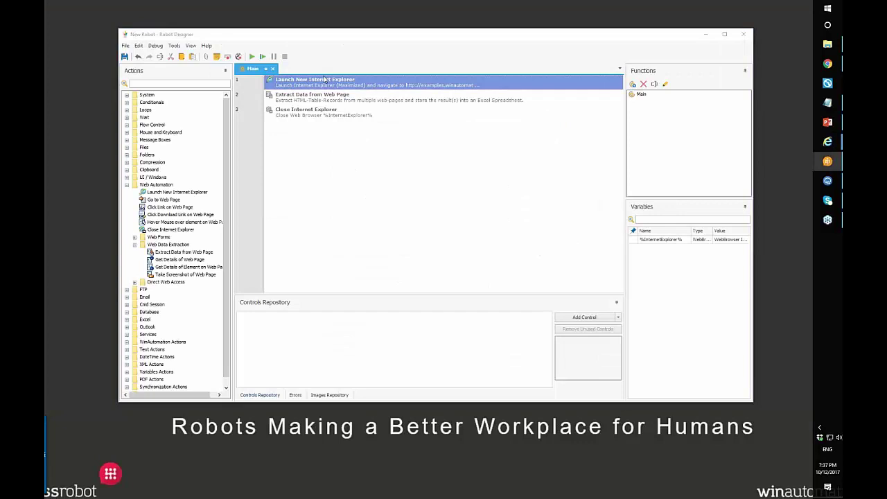
double_click(323, 79)
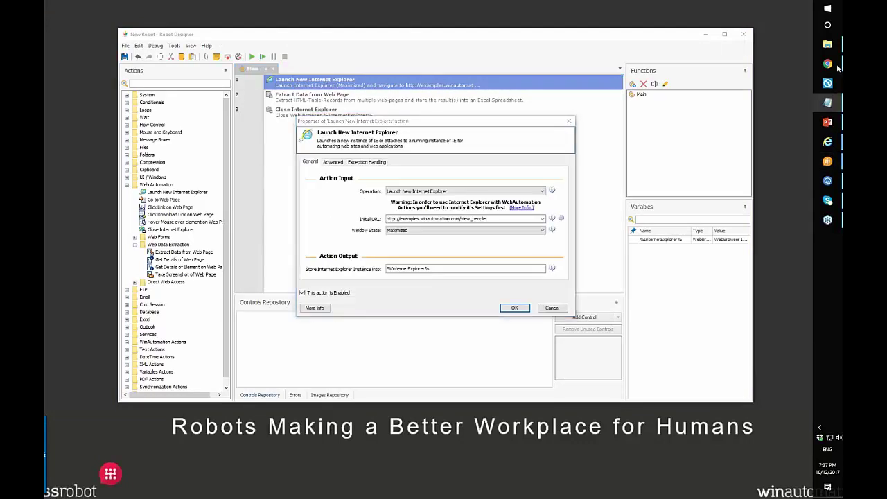
key(alt+Tab)
key(ctrl+v)
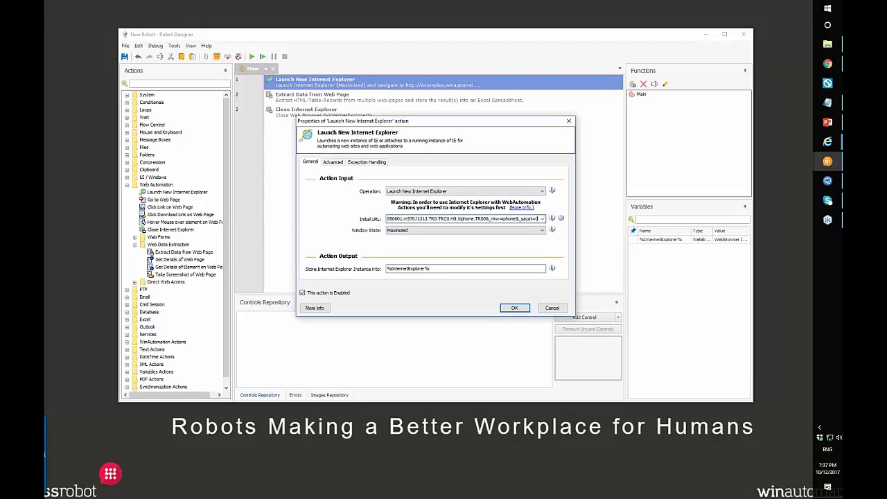
click(511, 307)
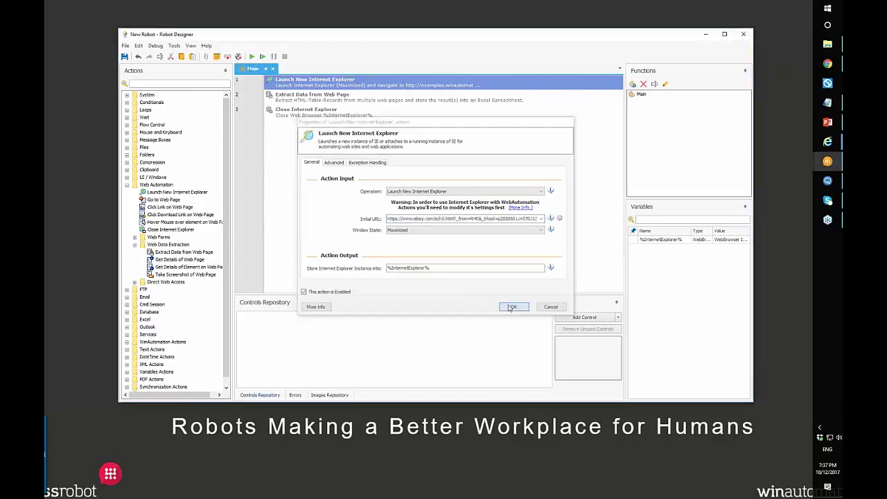
Run the robot to launch the eBay iphone results, and locate the first listing's title link in the developer tools
click(252, 56)
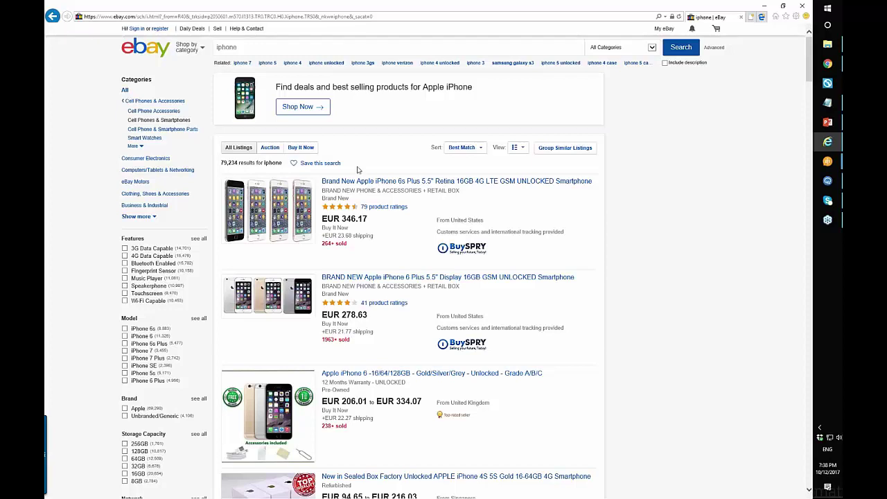
key(F12)
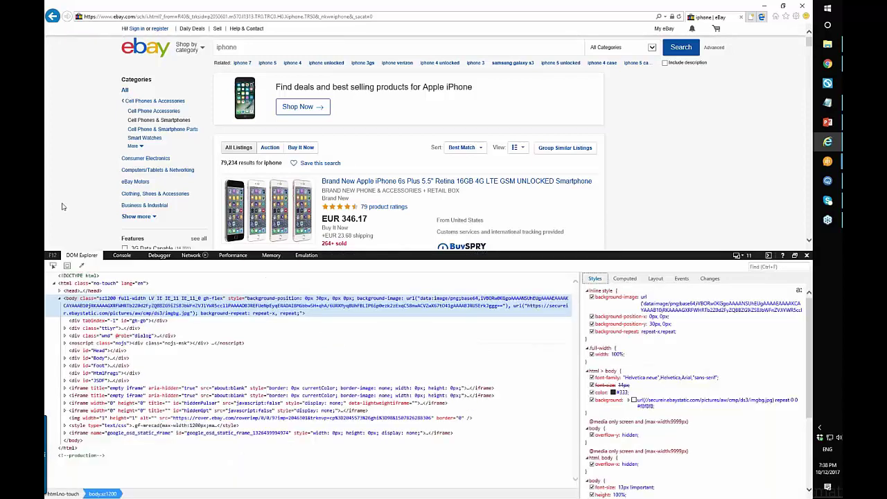
key(ctrl+b)
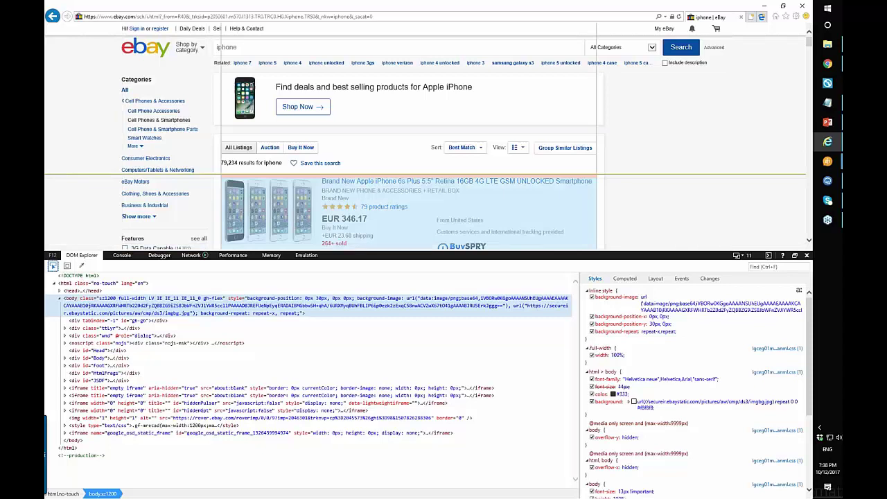
click(423, 184)
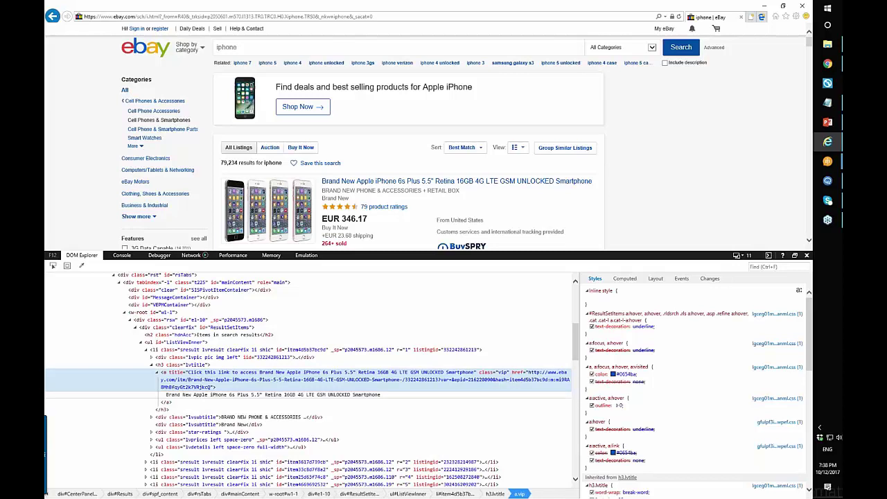
Examine the first listing's title text and its parents: the vip link, the lvtitle heading and the enclosing list item
click(523, 394)
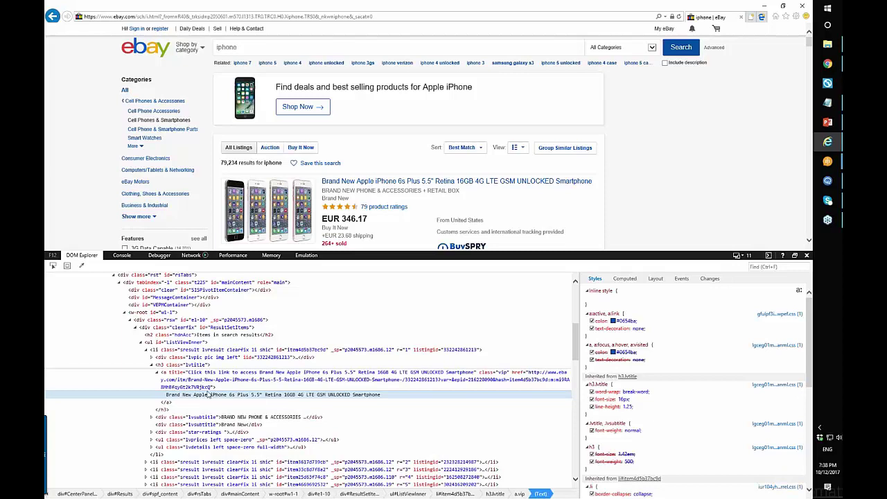
click(208, 385)
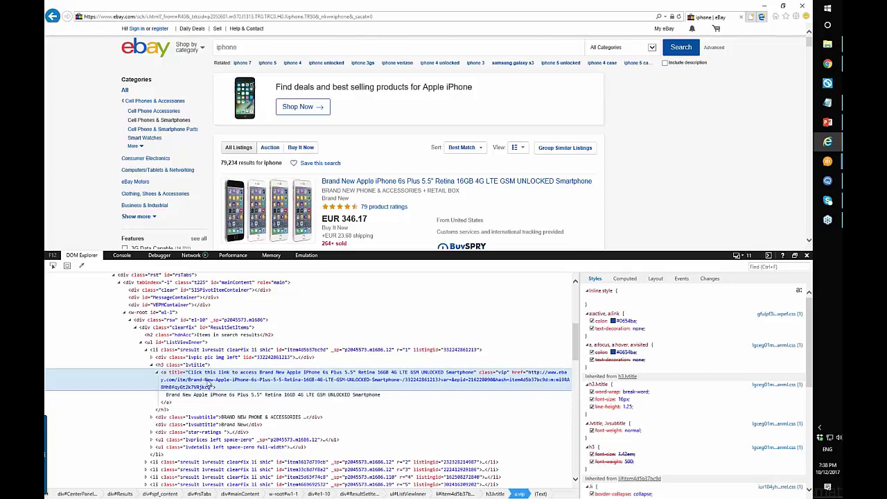
click(200, 366)
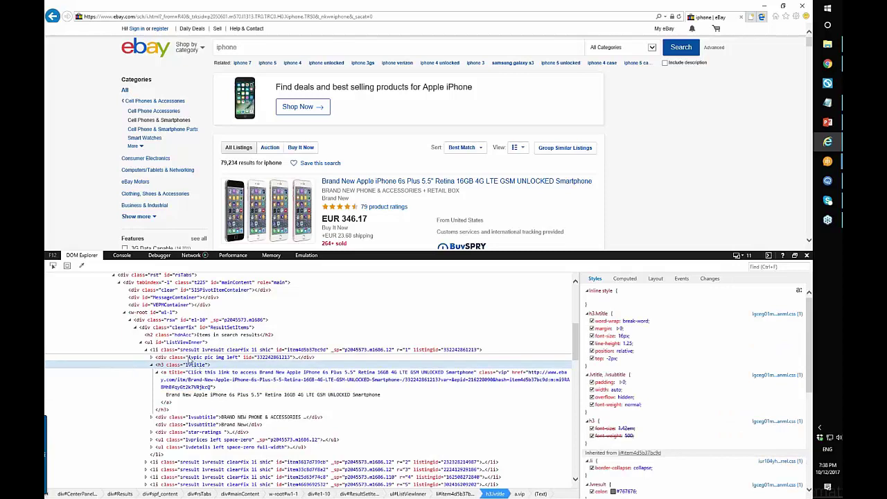
click(188, 351)
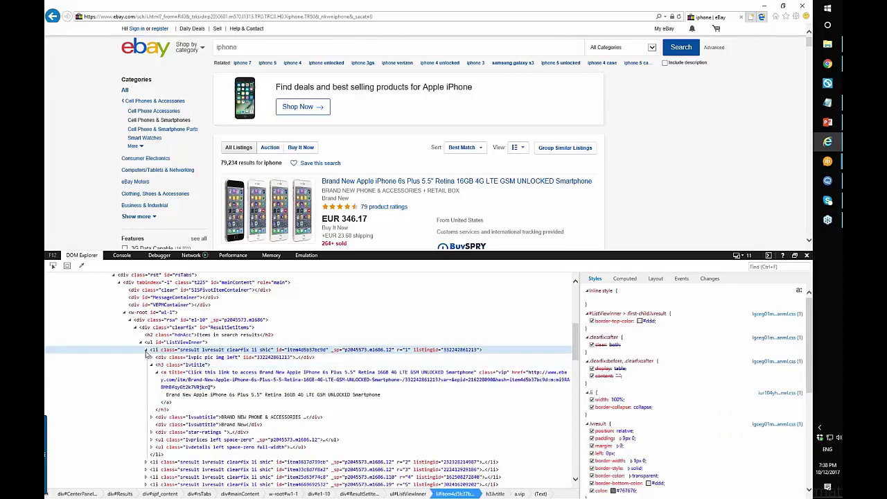
Collapse the first listing's item, examine the id of the unordered list enclosing all listings, and close the developer tools
click(146, 350)
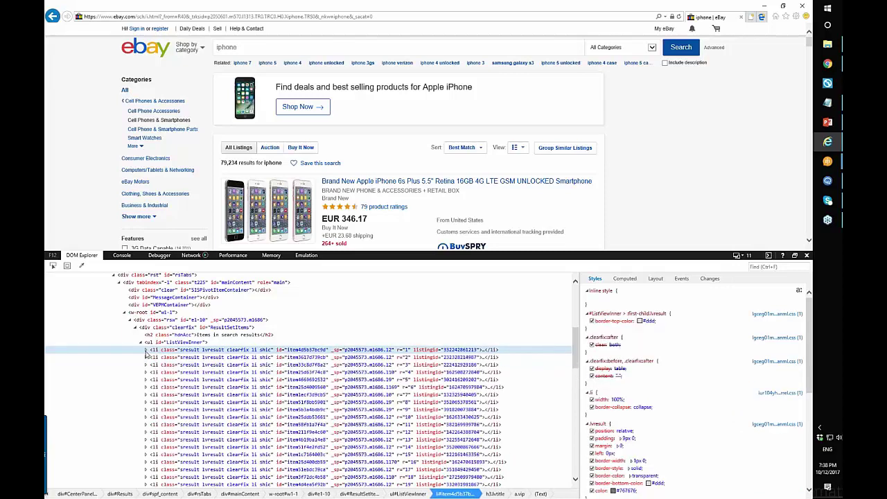
click(195, 343)
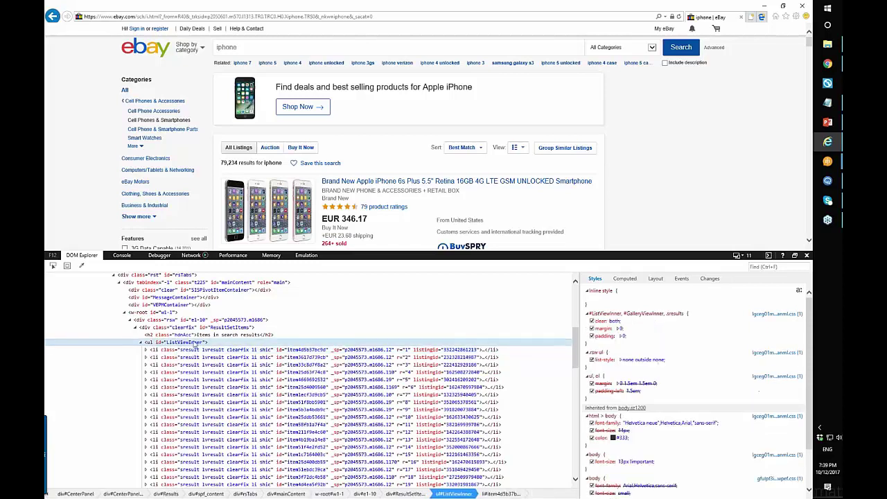
double_click(183, 343)
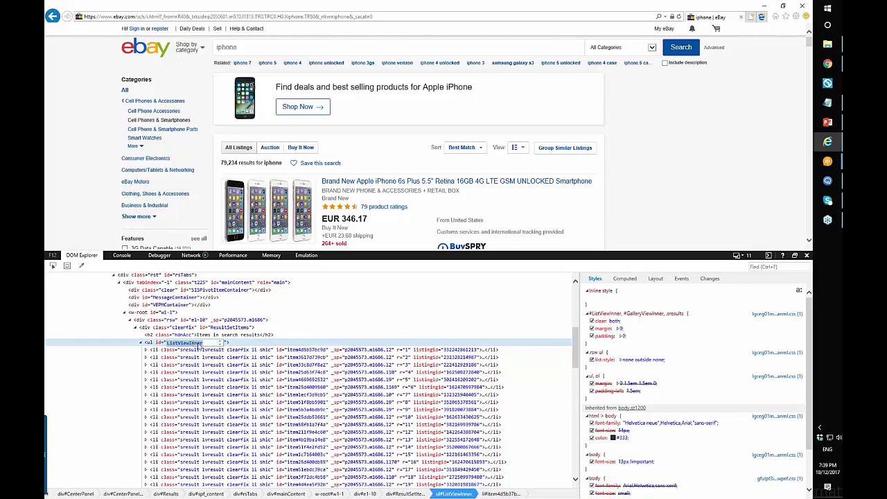
click(247, 345)
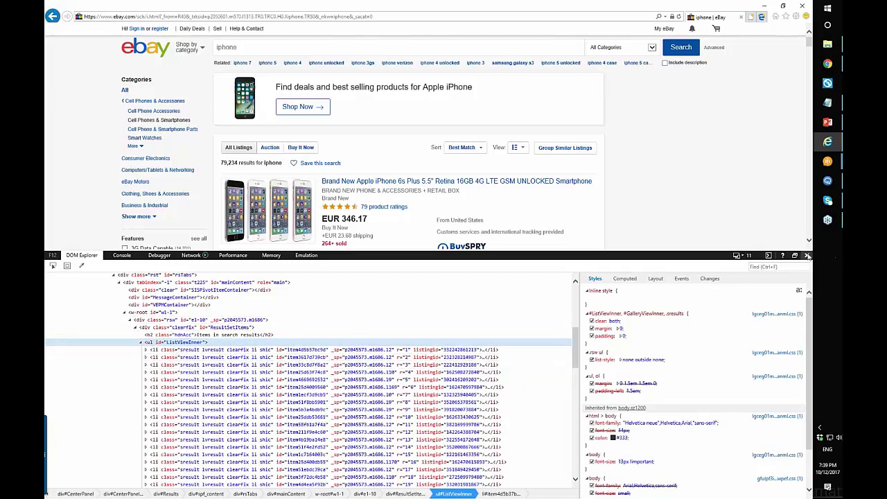
click(807, 255)
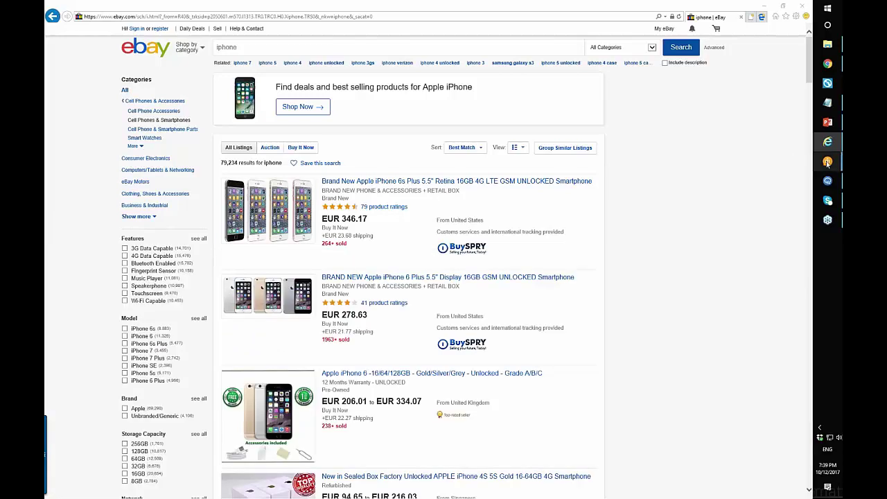
Switch to the Robot Designer and add an Extract Data from Web Page action to the main function, keeping its live helper beside the eBay listings
mouse_move(827, 160)
click(747, 181)
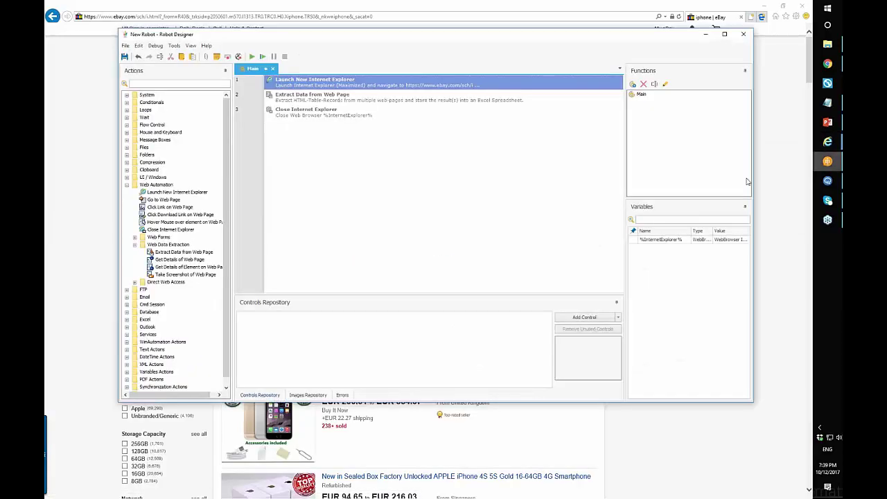
drag(183, 253, 375, 208)
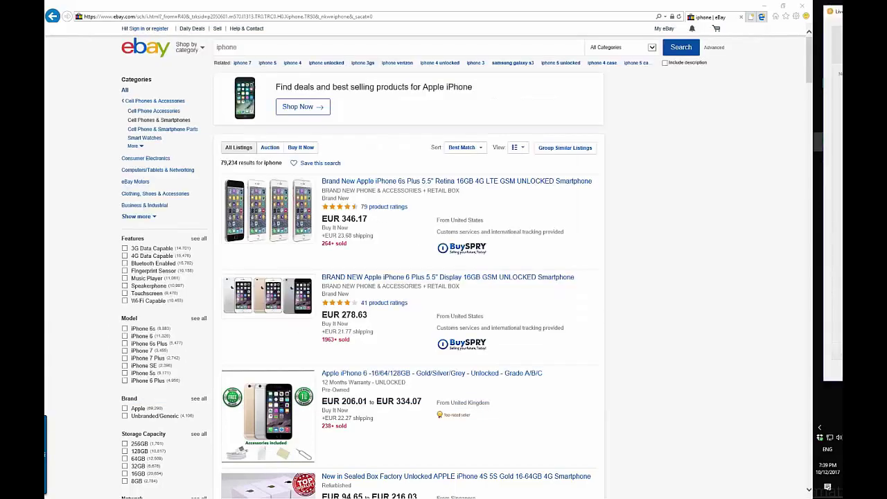
drag(780, 52, 694, 78)
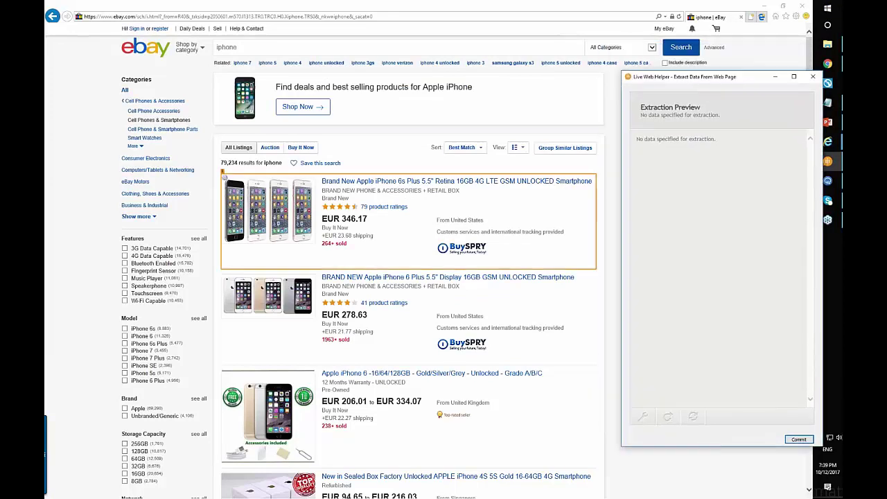
Extract the Text value of the first eBay listing's title link
right_click(378, 185)
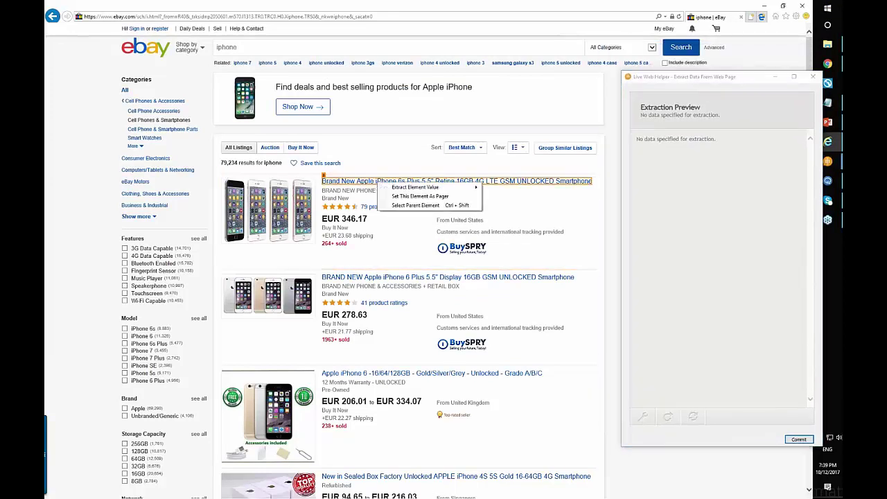
mouse_move(427, 187)
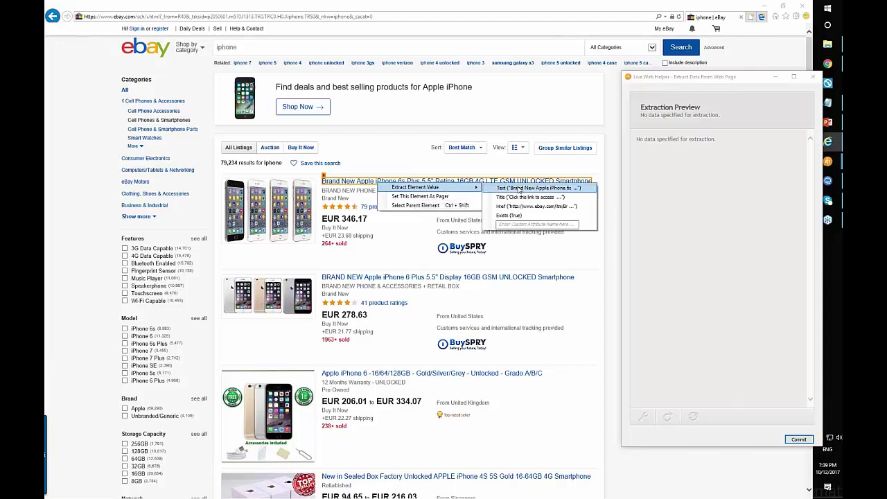
click(519, 189)
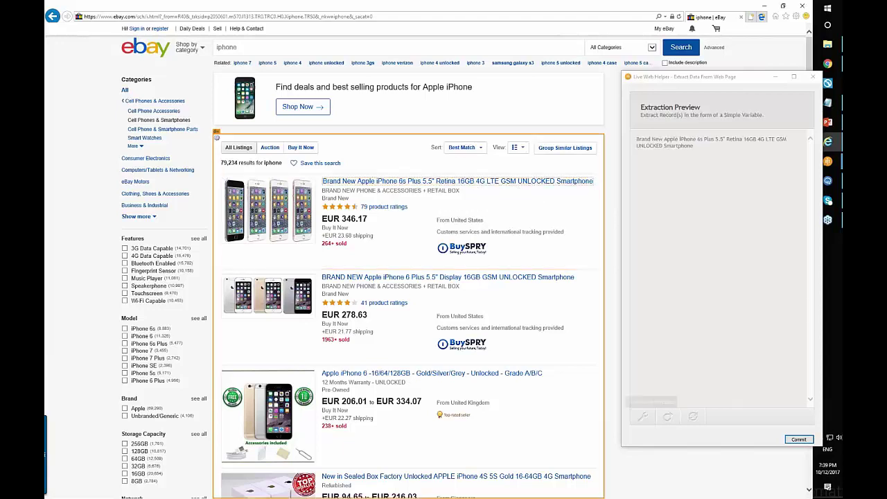
Open the extraction's advanced settings and examine the ul, li, h3 and a parts ending the title's CSS selector
click(644, 424)
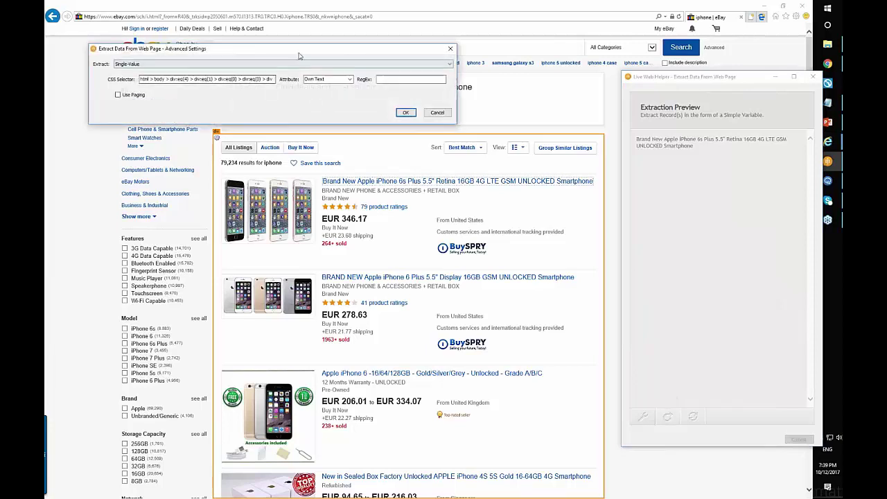
click(303, 105)
key(End)
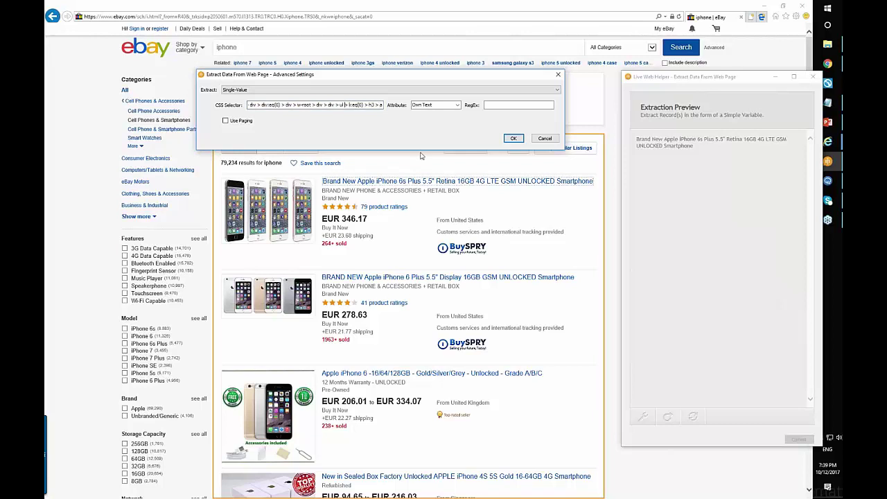
key(ctrl+shift+Left)
key(Left)
key(Right)
key(shift+Right)
key(shift+Right)
key(shift+Right)
key(shift+Right)
key(shift+Right)
key(shift+Right)
key(shift+Right)
click(375, 105)
double_click(372, 105)
double_click(379, 105)
click(379, 105)
Set the list item index in the title's CSS selector to li:eq(1) and apply the settings
key(Left)
key(Left)
key(Left)
key(Left)
key(Left)
key(Left)
key(Left)
key(Left)
key(Left)
key(Left)
key(BackSpace)
text(1)
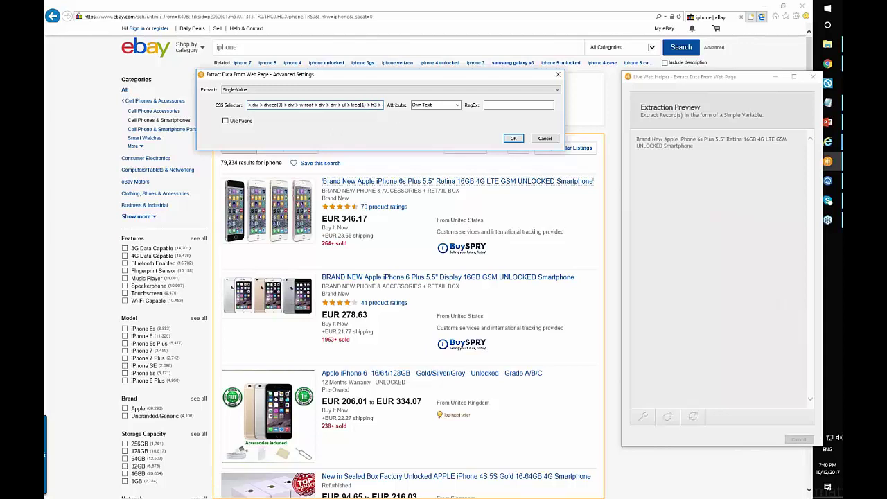
click(513, 139)
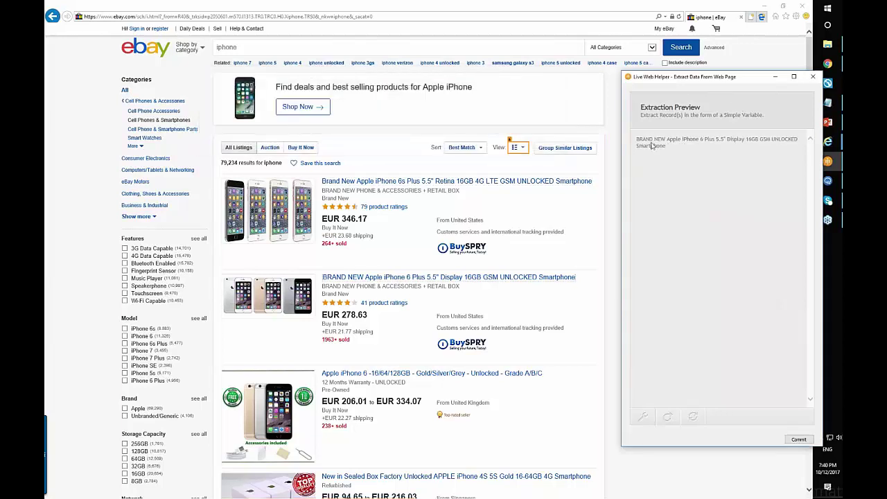
Reopen the advanced settings, set the CSS selector's list item index to li:eq(2), and apply it
click(638, 421)
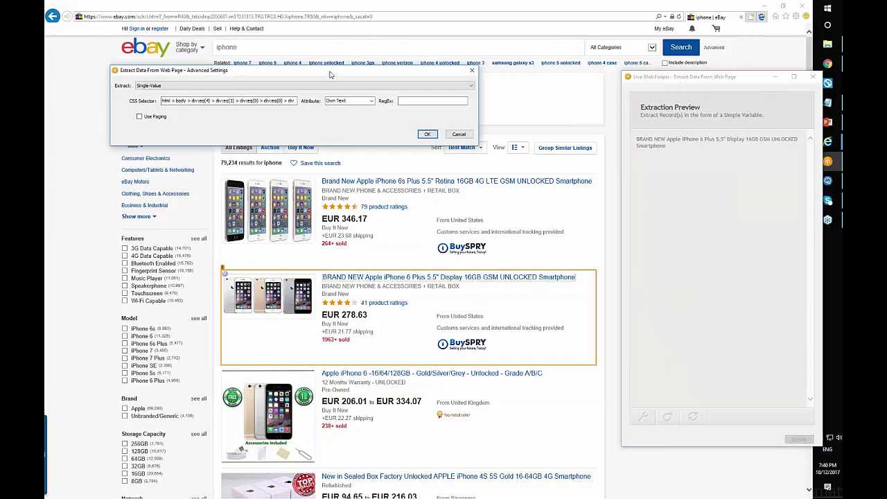
drag(330, 74, 389, 92)
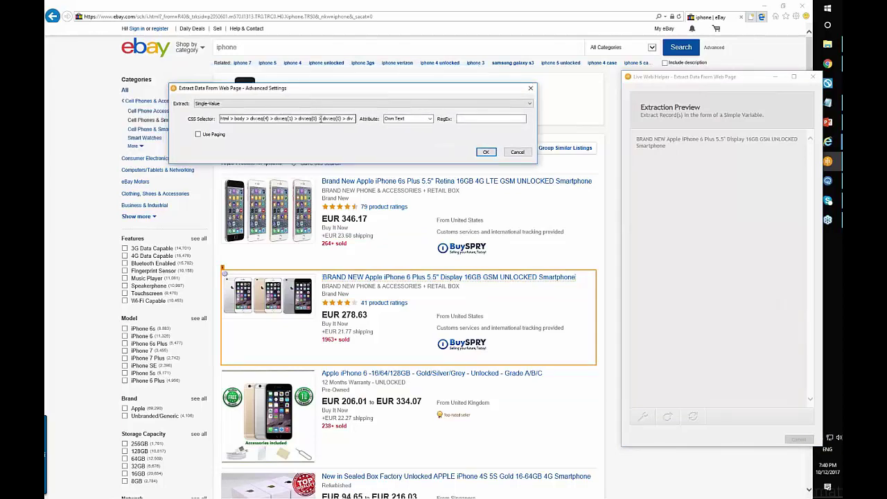
click(320, 118)
key(End)
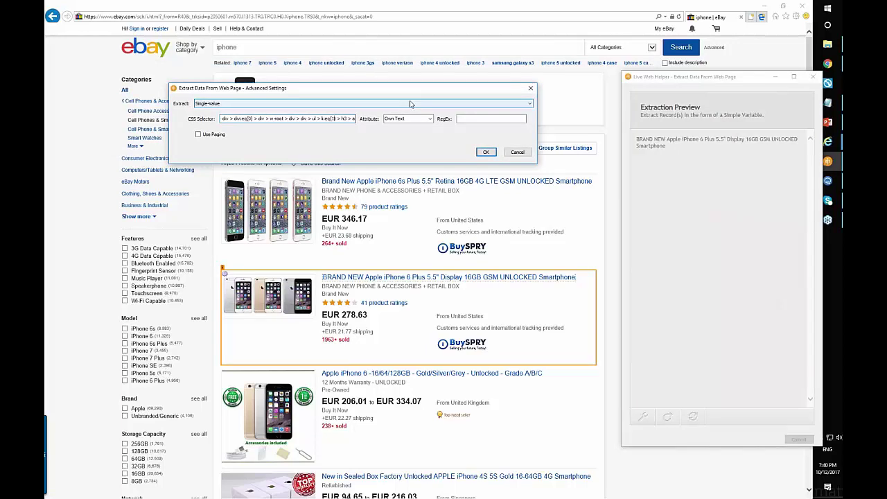
key(BackSpace)
text(2)
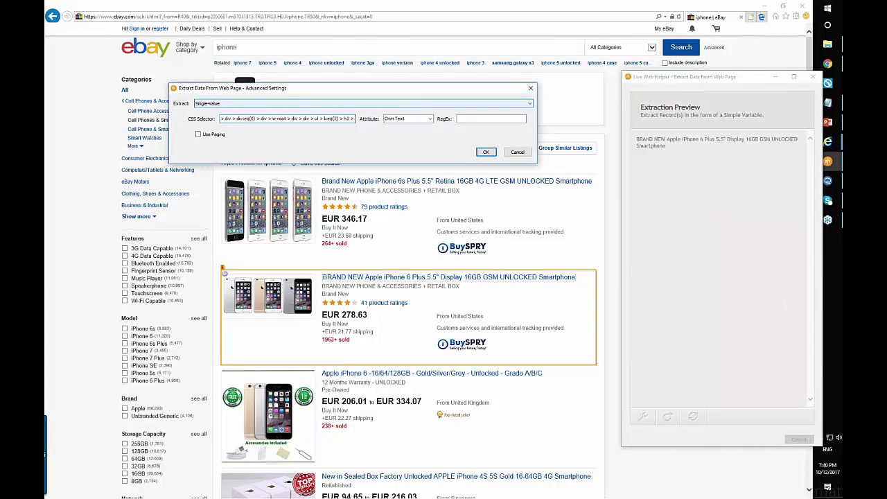
click(488, 151)
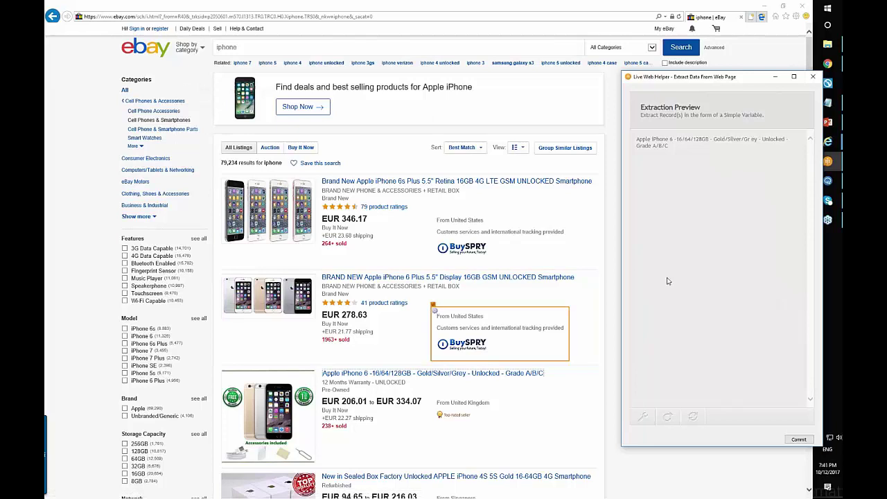
Open the browser's developer tools, locate the first listing's title link, and examine the id of its parent unordered list
click(48, 193)
key(F12)
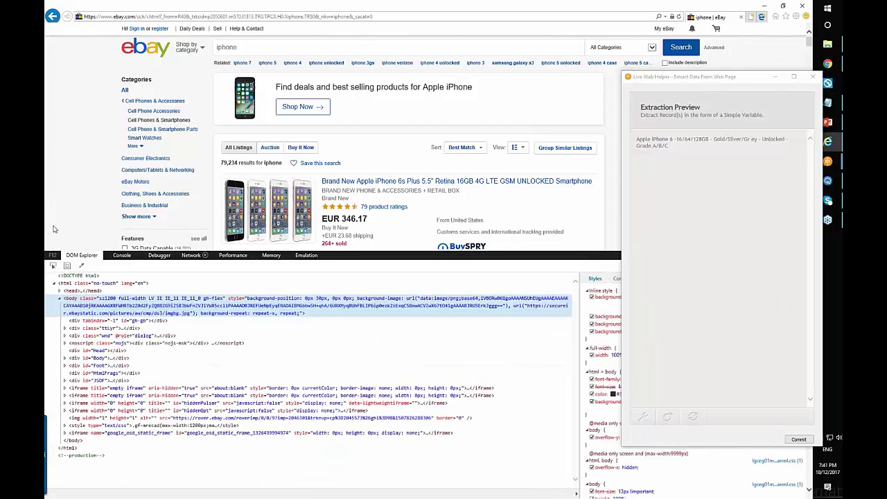
click(53, 266)
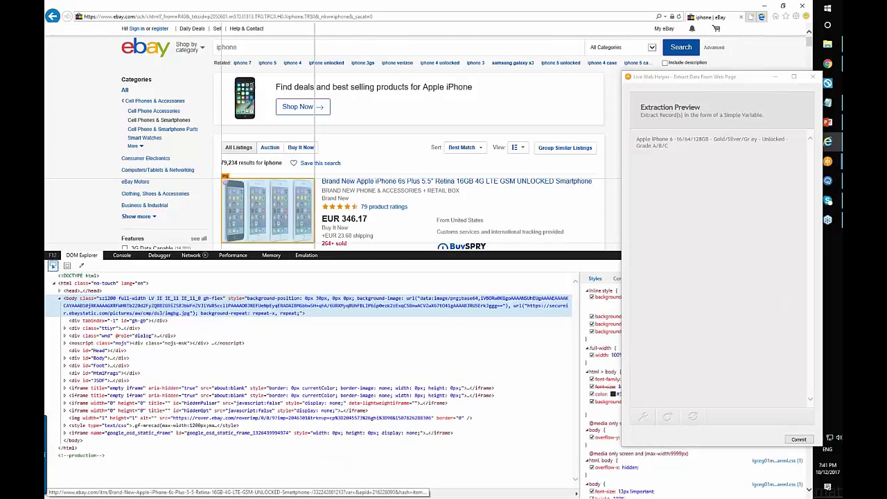
click(364, 185)
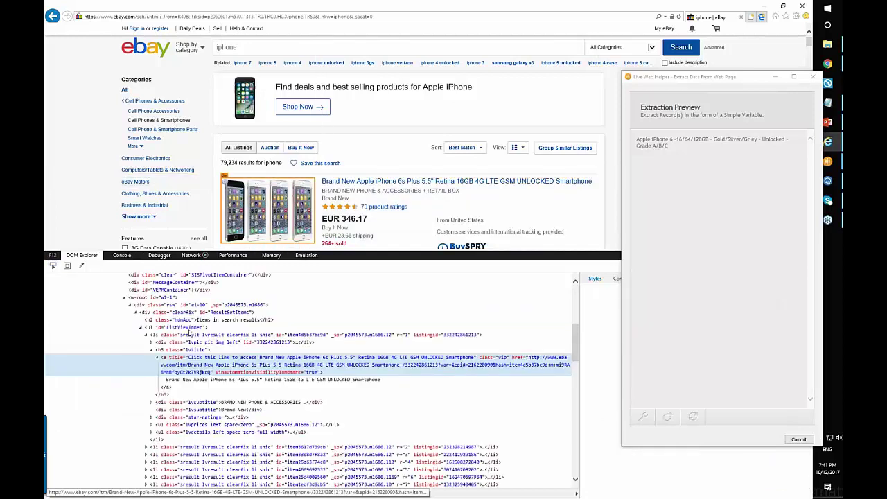
click(189, 329)
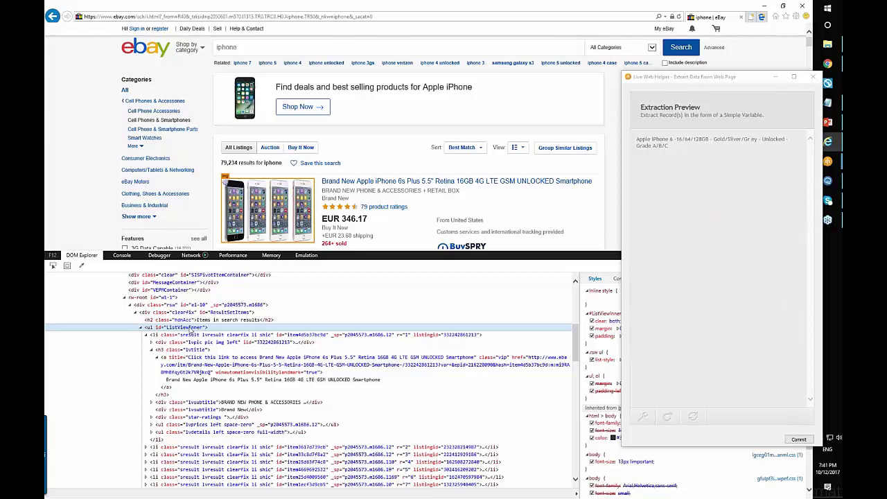
double_click(187, 328)
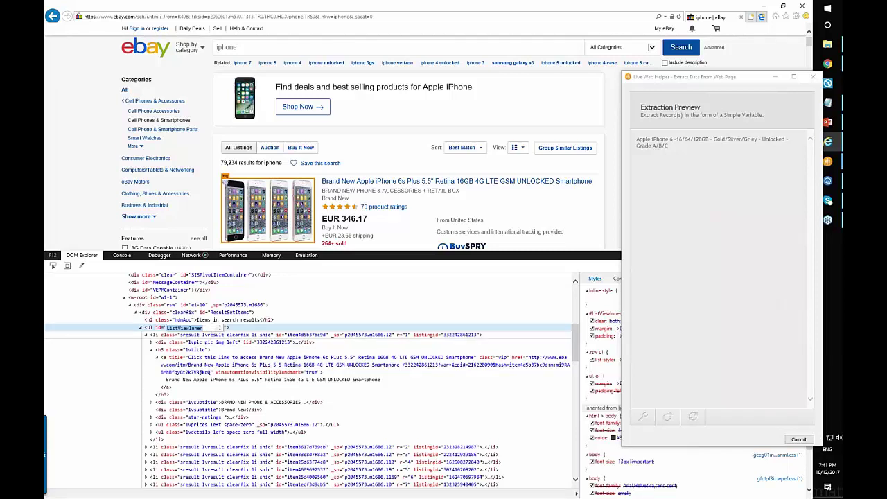
Reopen the extraction's advanced settings and compare the end of the CSS selector with the title link and its parent list in the HTML
click(799, 439)
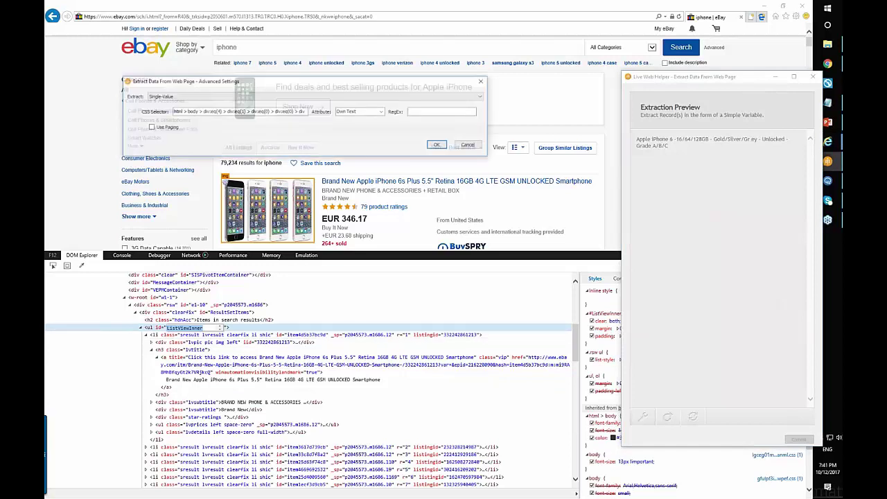
click(223, 111)
key(End)
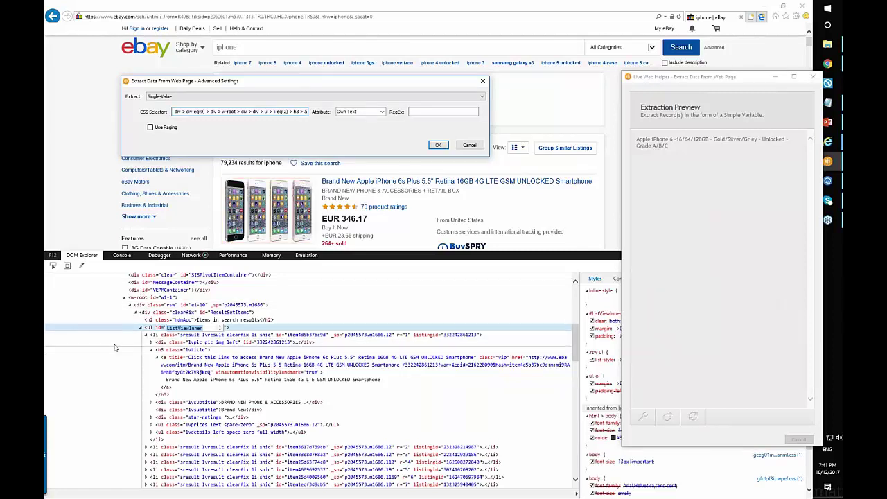
click(256, 333)
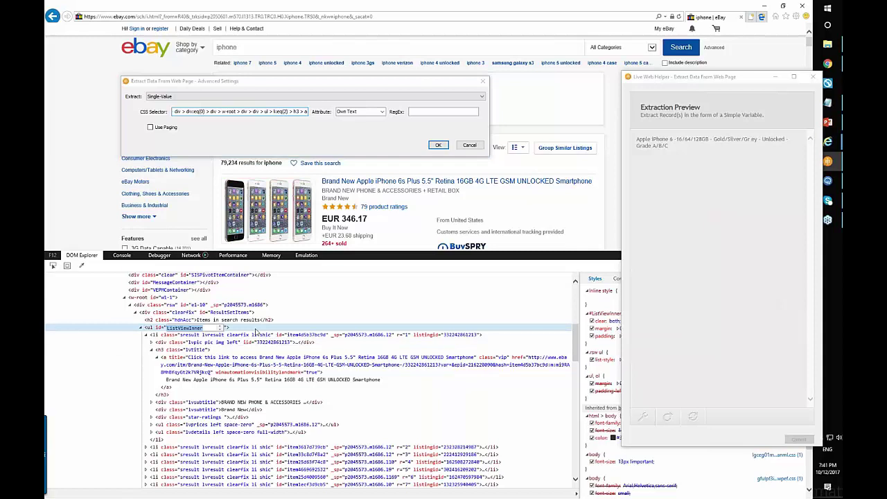
click(249, 365)
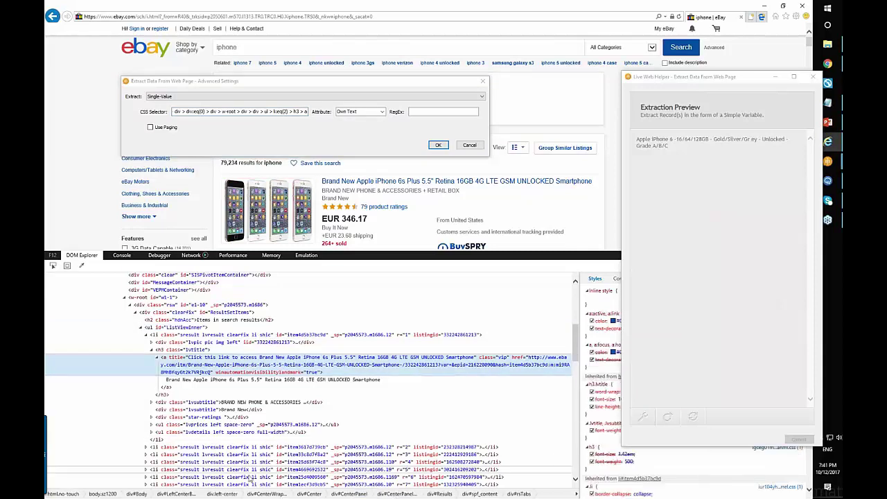
click(283, 86)
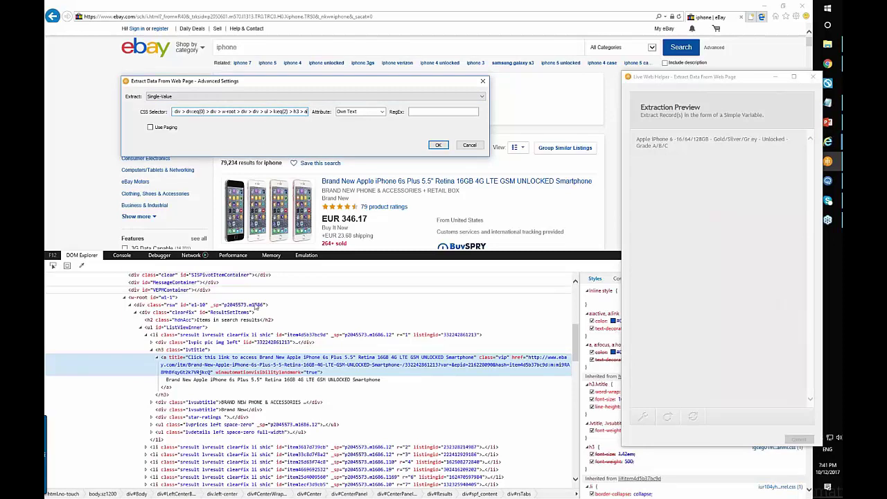
click(212, 328)
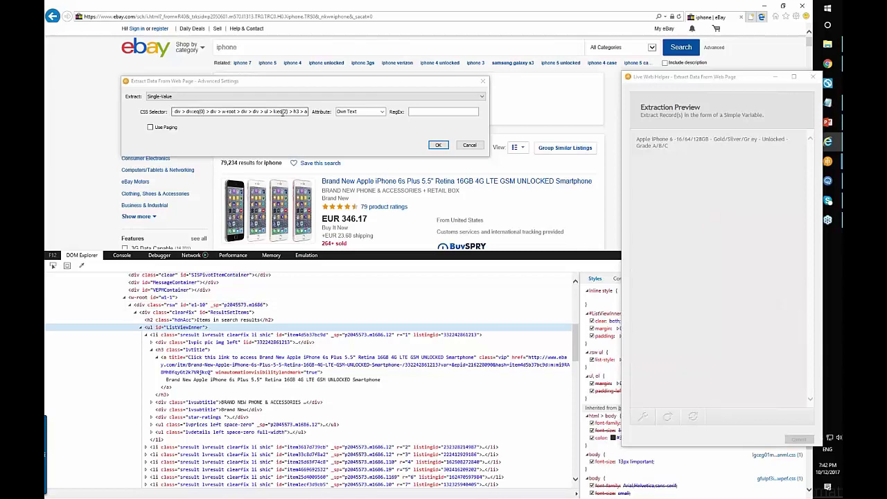
Replace the whole CSS selector with "ul#ListViewInner > li:eq(0) > h3 > a"
key(BackSpace)
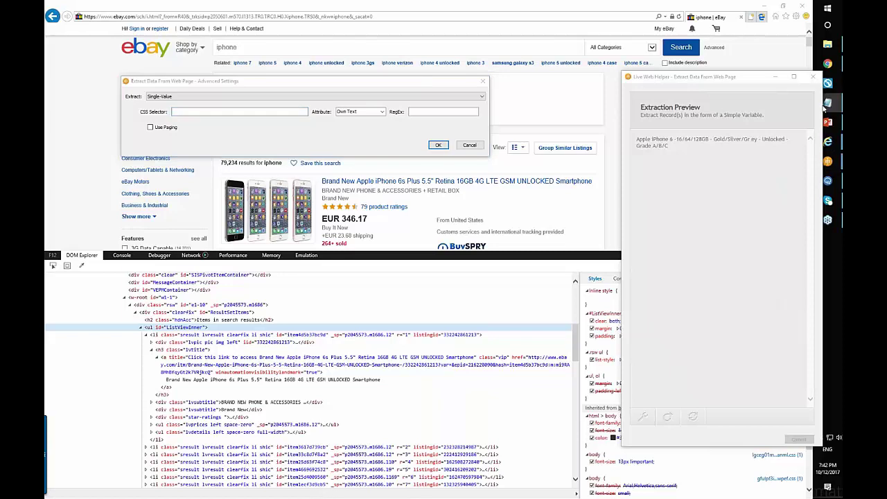
click(201, 112)
text(ul#ListViewInner > li:eq(0) > h3 > a)
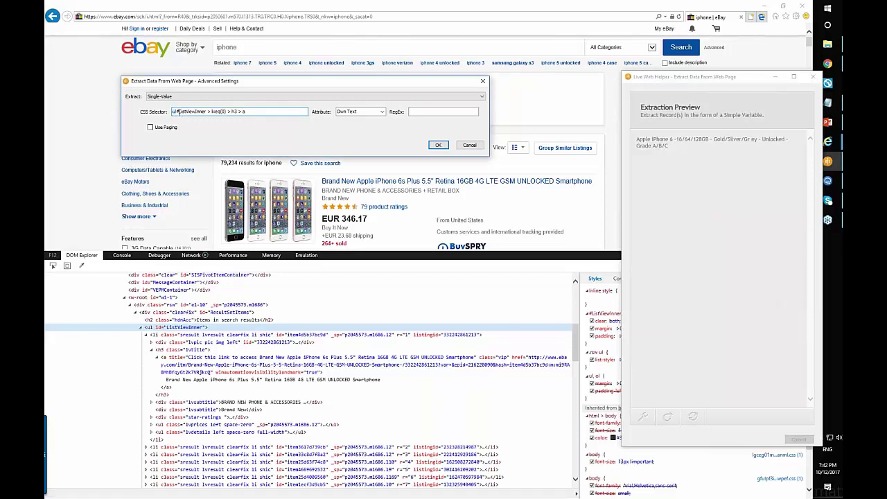
Compare the new selector's ul#ListViewInner and li parts with the matching list and first list item in the HTML
double_click(178, 112)
click(184, 112)
double_click(196, 112)
click(182, 328)
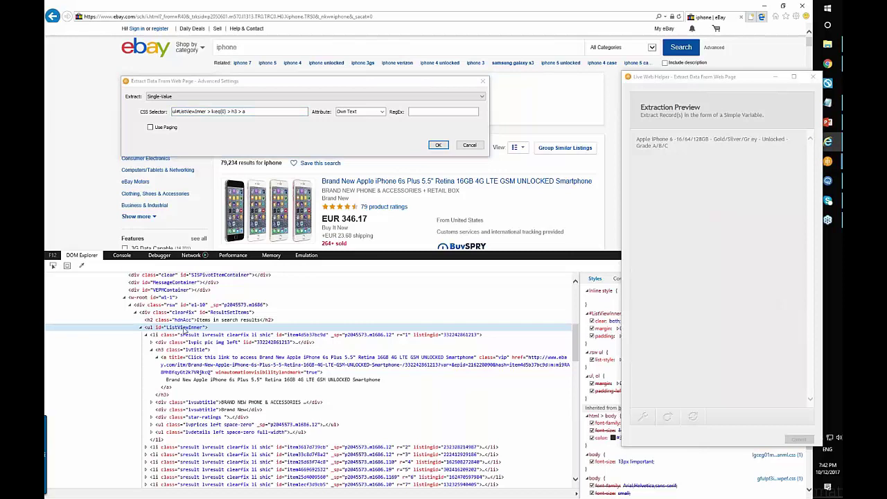
click(187, 335)
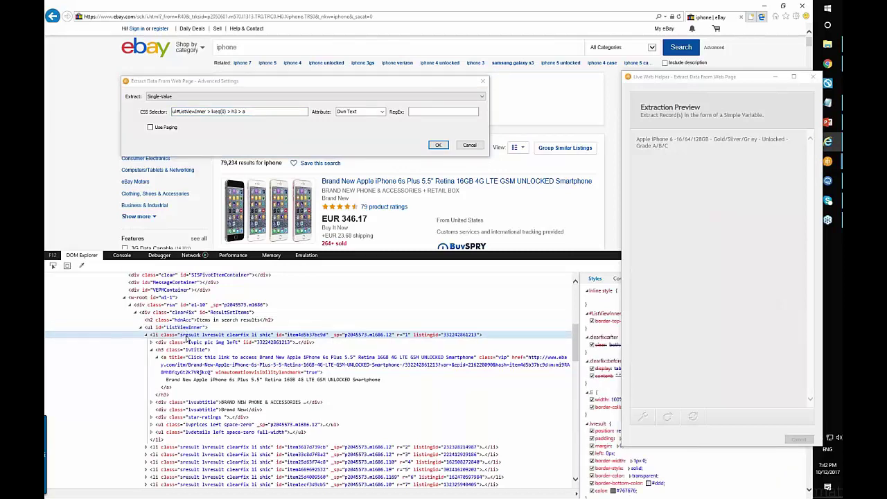
Match the selector's h3 and a parts with the first listing's h3 and title link in the HTML, and apply the selector
click(187, 350)
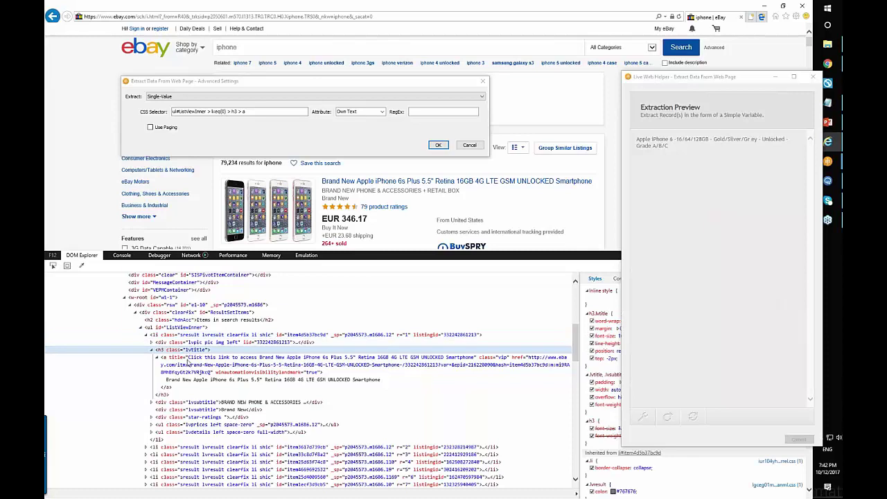
click(187, 358)
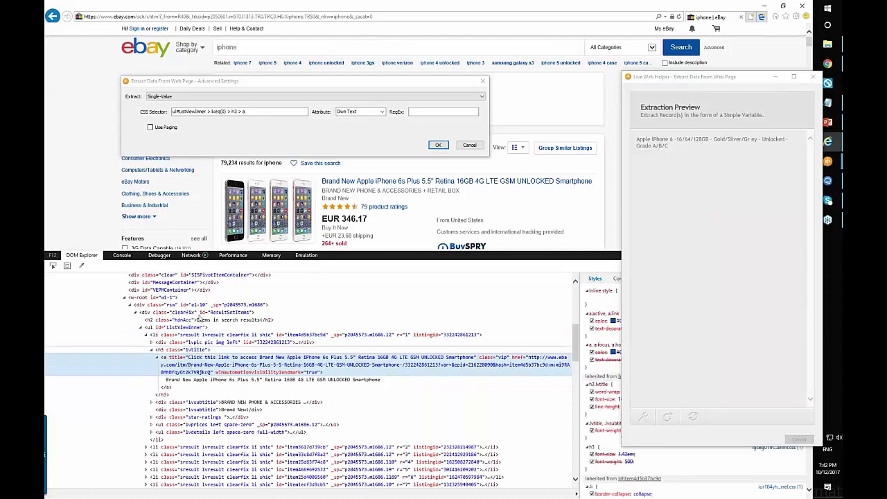
click(438, 146)
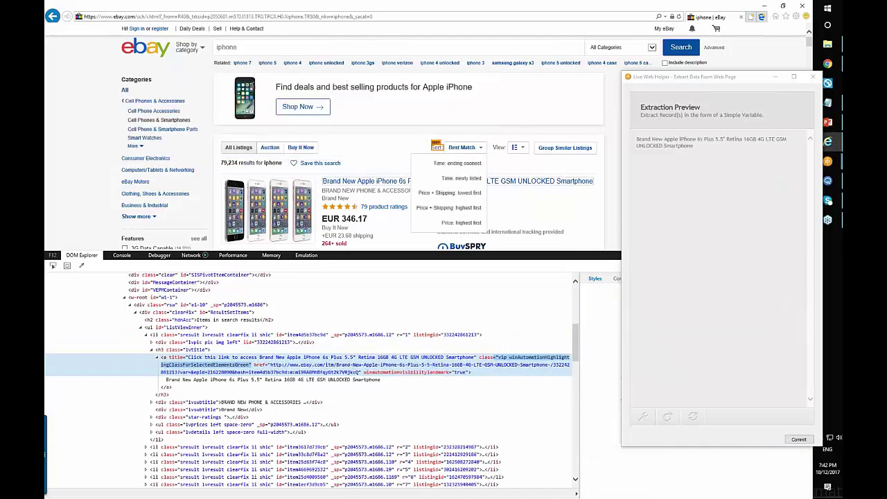
Close the developer tools and change the list item index in the CSS selector to li:eq(1), applying it to the preview
mouse_move(692, 78)
mouse_down()
mouse_move(688, 69)
mouse_move(657, 67)
mouse_move(682, 79)
mouse_up()
click(807, 255)
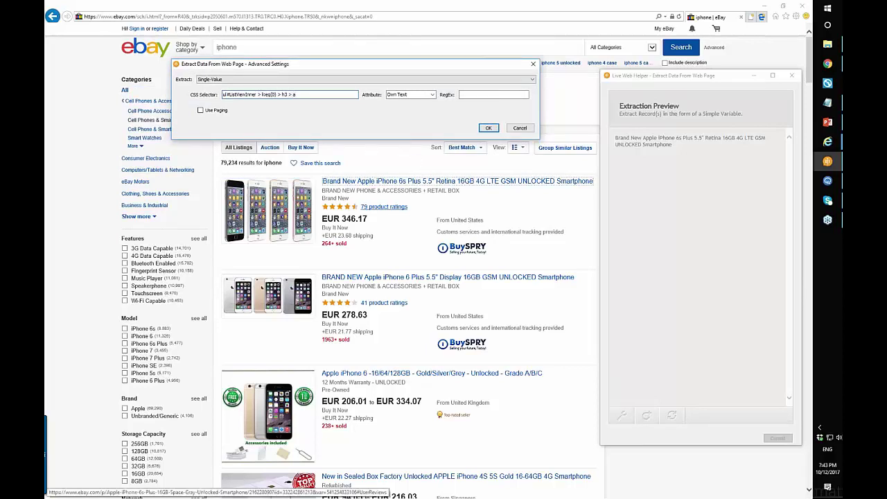
key(BackSpace)
text(1)
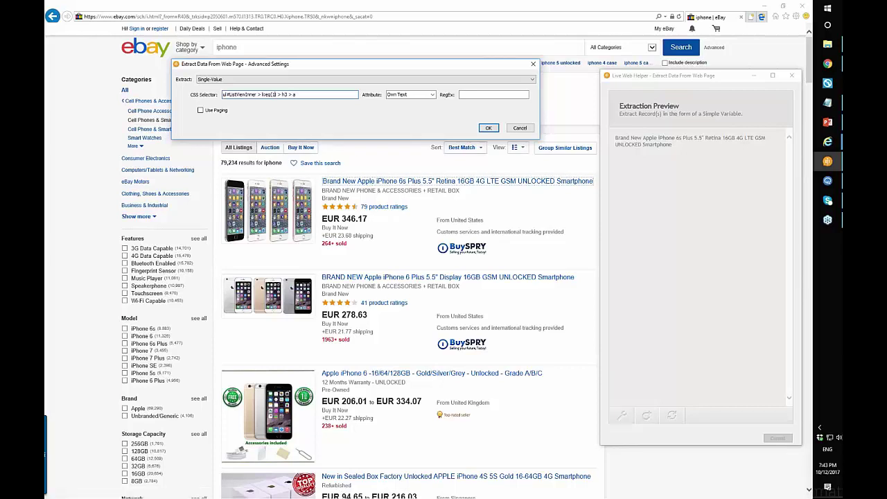
click(487, 127)
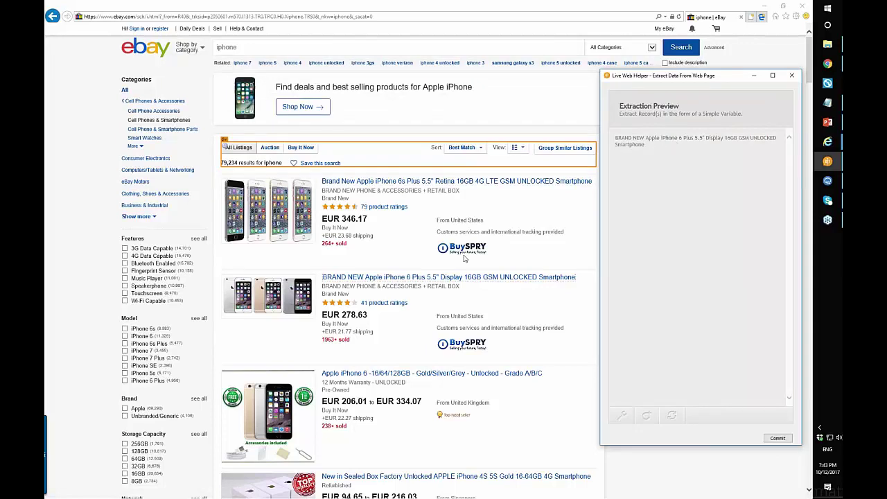
Change the list item index in the CSS selector to li:eq(2) and apply it to the extraction preview
click(349, 257)
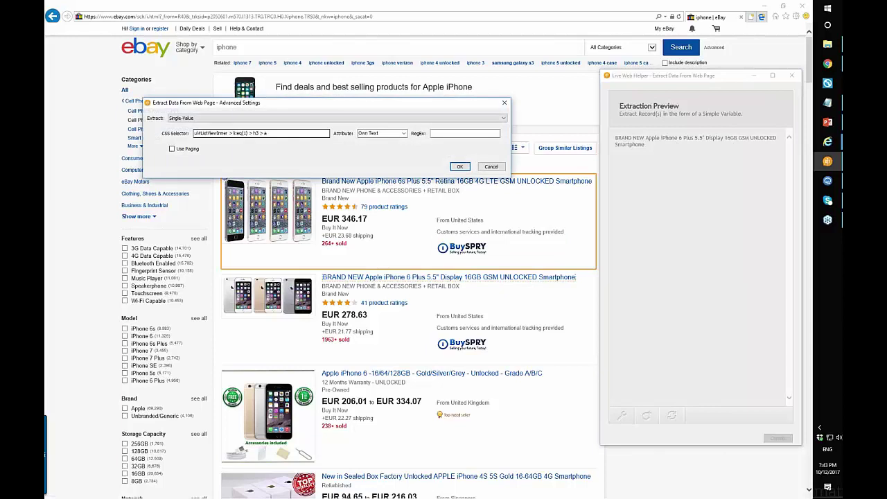
key(BackSpace)
text(2)
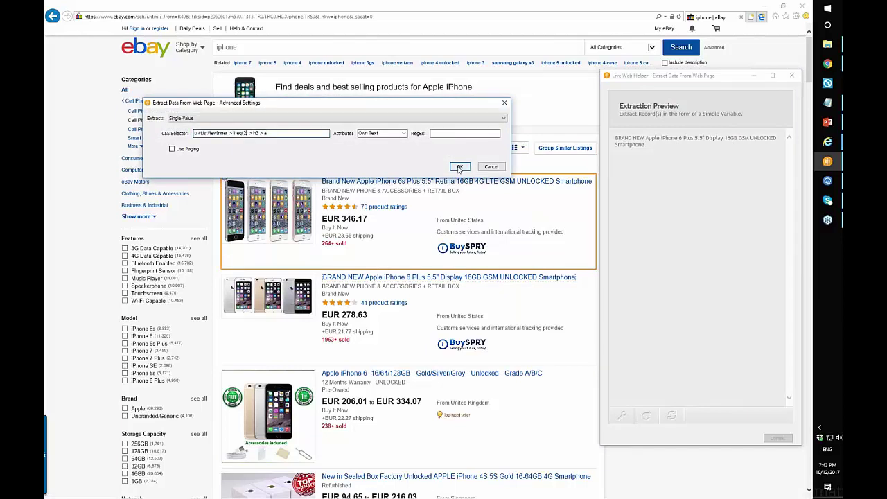
key(Return)
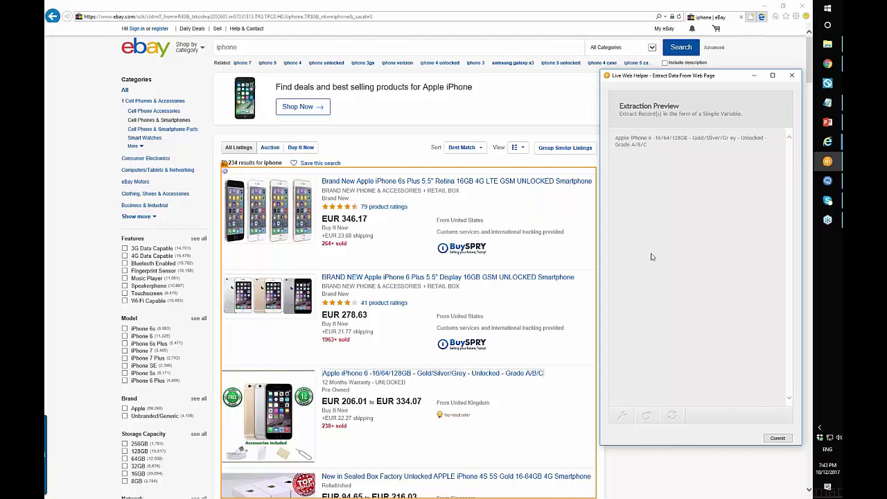
Review the selector in the advanced settings once more, and close the new robot without saving its changes
click(621, 416)
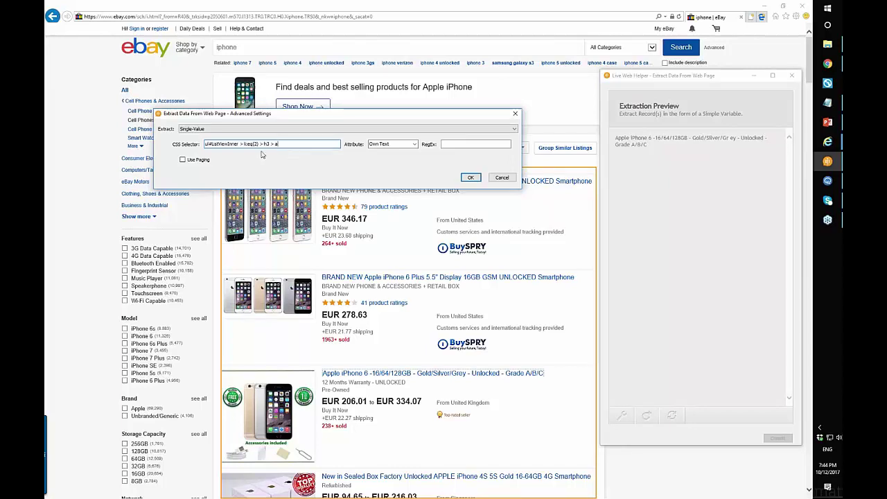
click(517, 114)
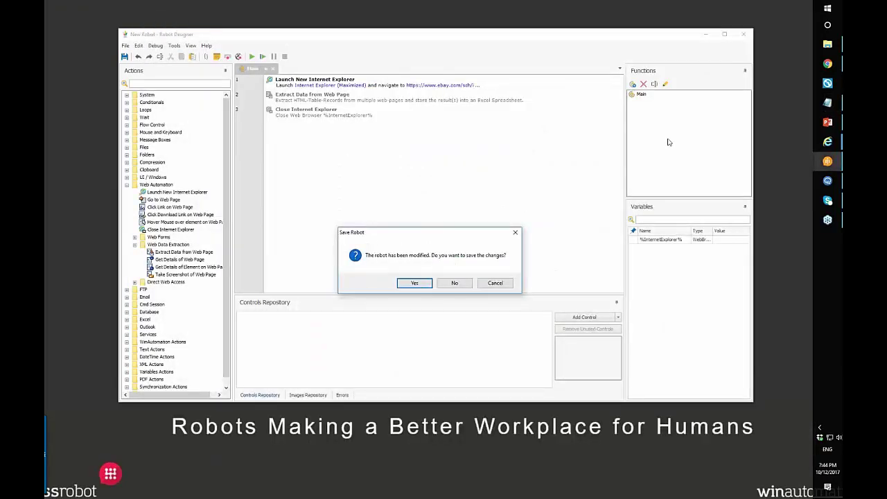
click(460, 286)
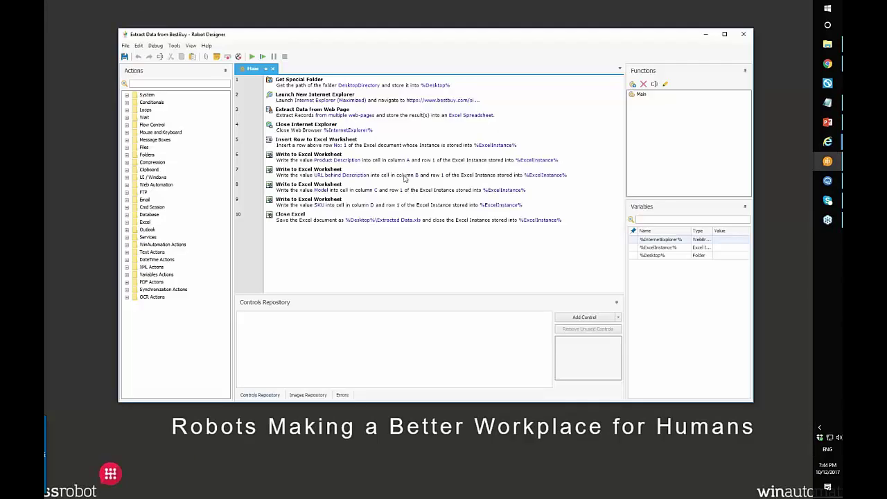
Check the Launch New Internet Explorer action's properties and run the BestBuy robot up to a breakpoint on Extract Data from Web Page
double_click(406, 99)
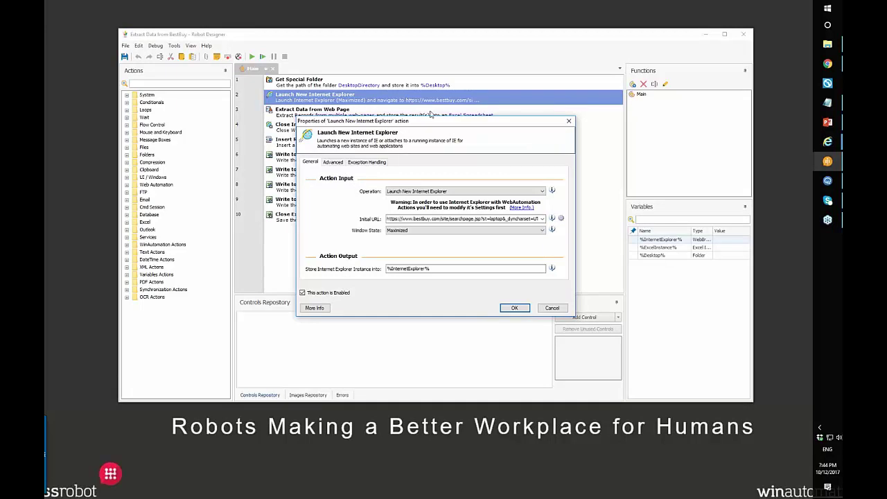
click(513, 308)
click(258, 110)
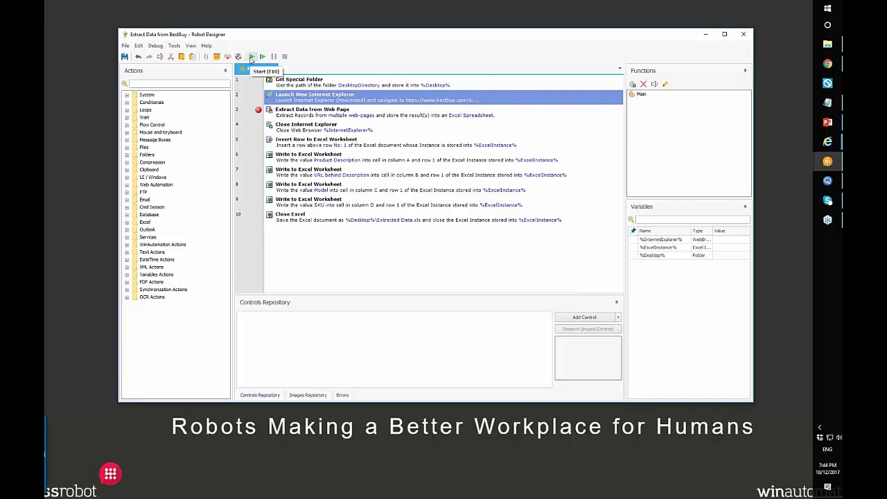
click(260, 58)
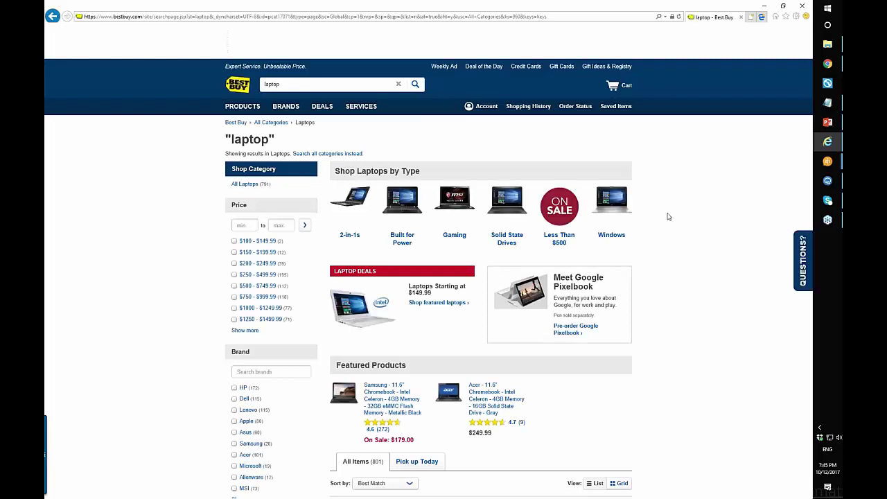
Examine the Best Buy laptop results for product titles, links, model and SKU fields, and the paging at the end of the list
scroll(667, 220, down, 5)
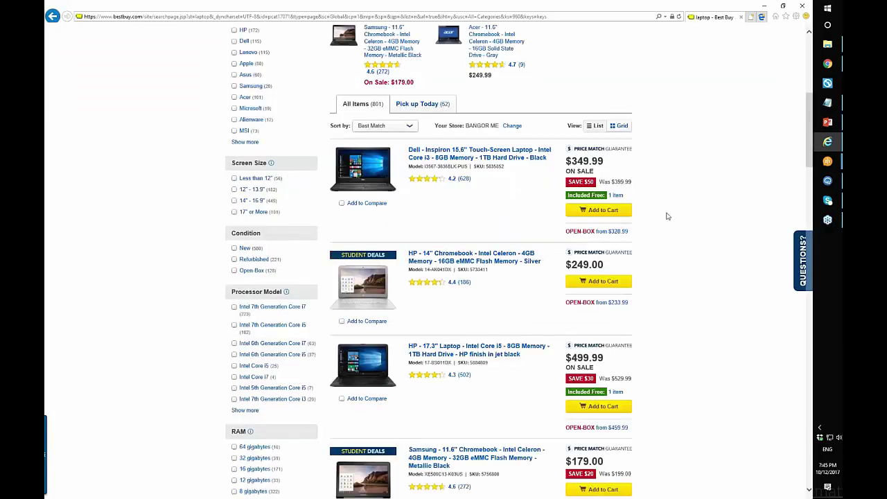
scroll(668, 216, down, 4)
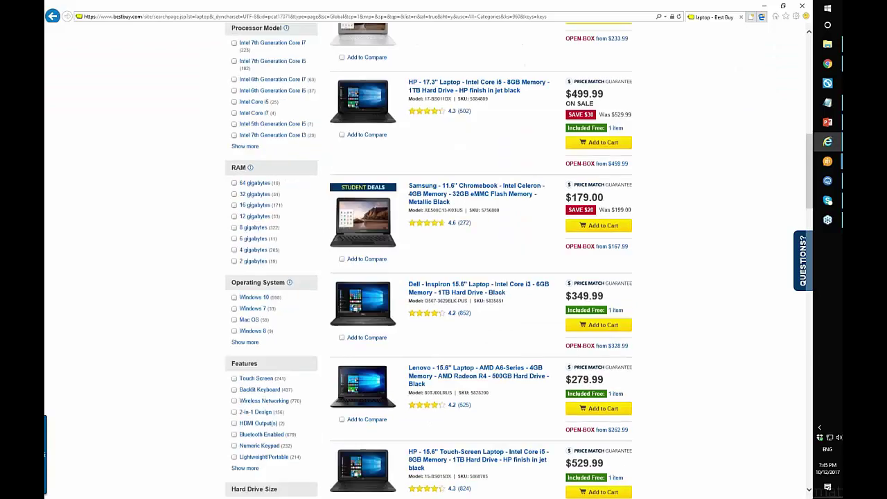
scroll(734, 166, up, 4)
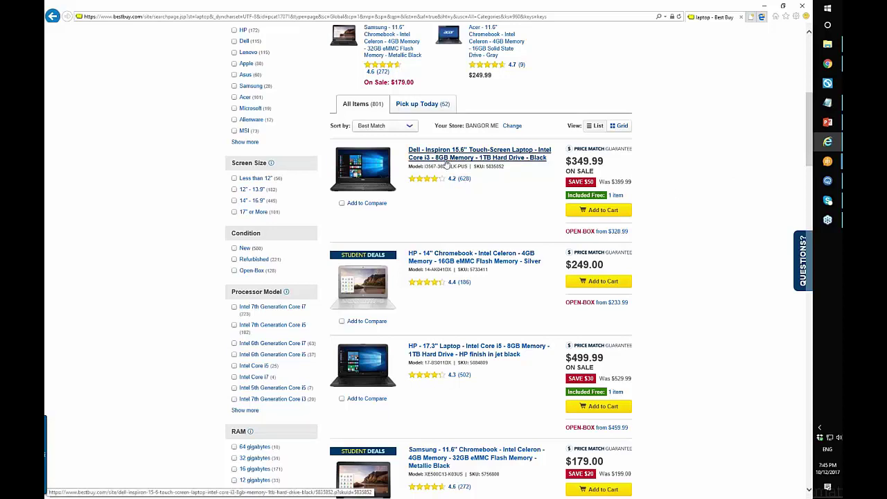
scroll(449, 161, down, 1)
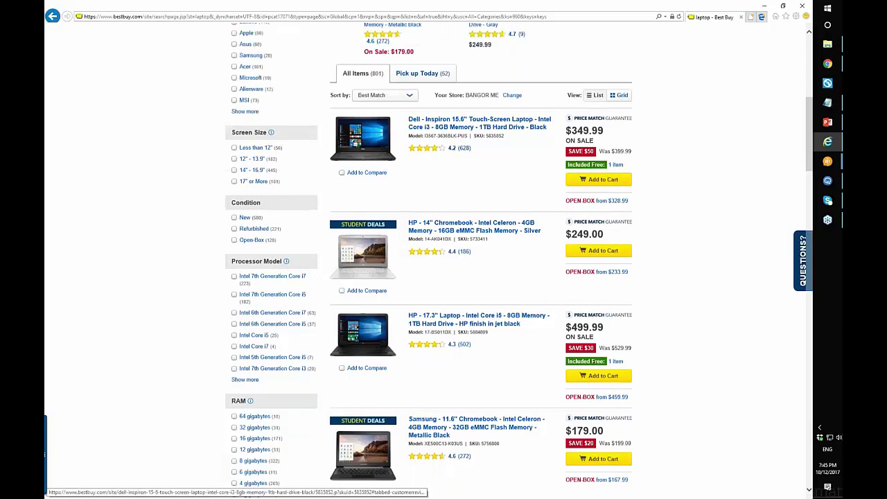
scroll(478, 122, down, 1)
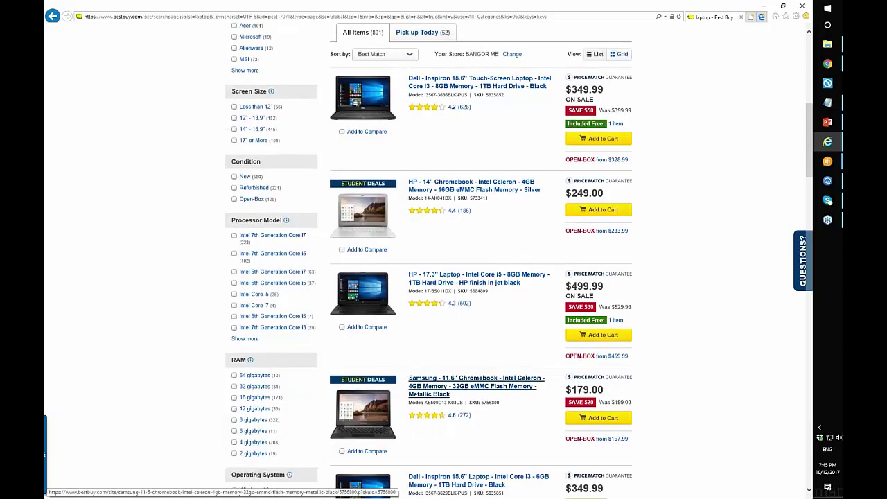
key(End)
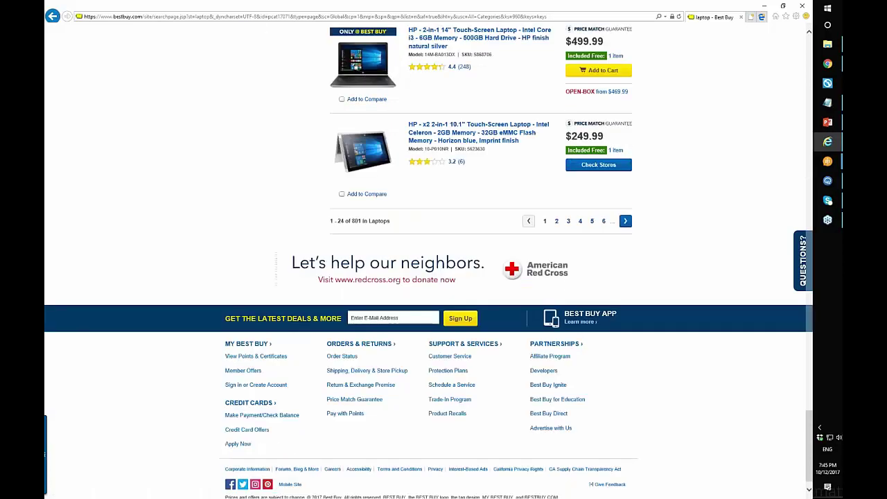
key(Page_Up)
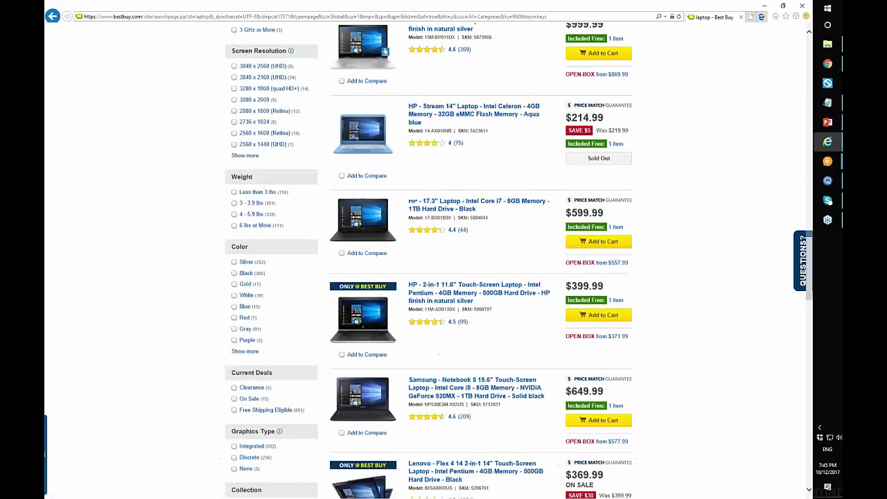
key(Page_Up)
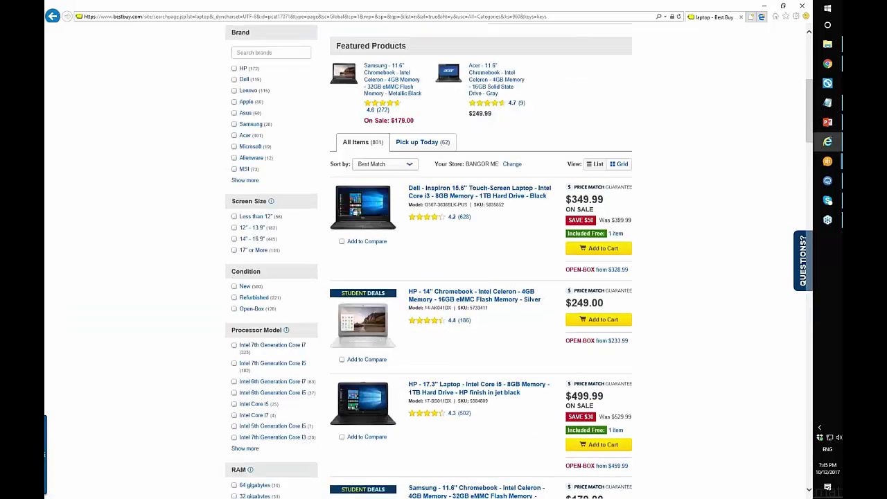
scroll(450, 377, up, 3)
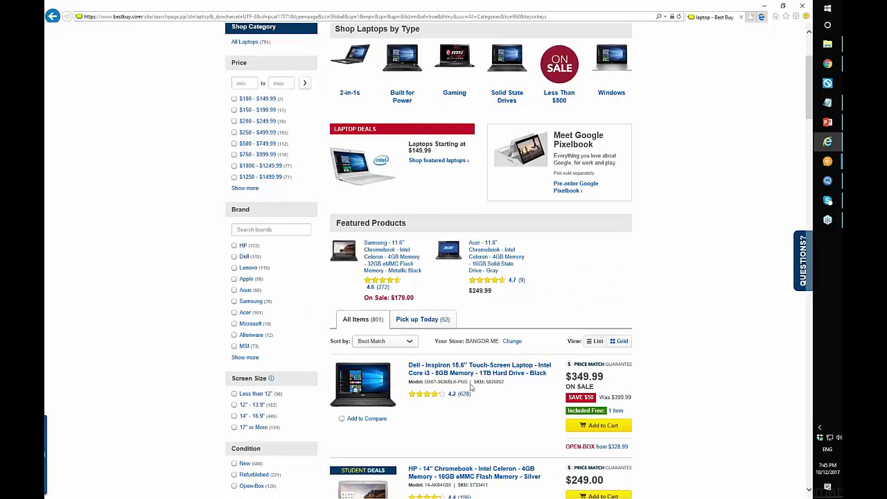
scroll(484, 381, down, 1)
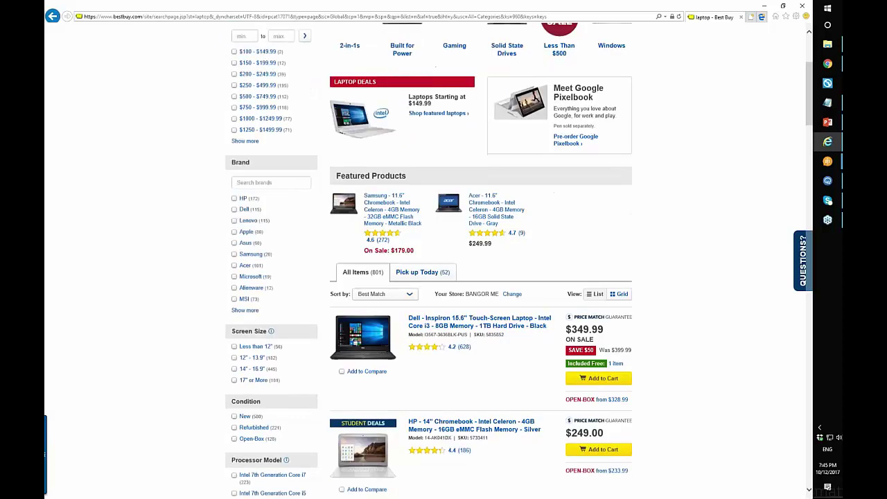
scroll(472, 307, down, 1)
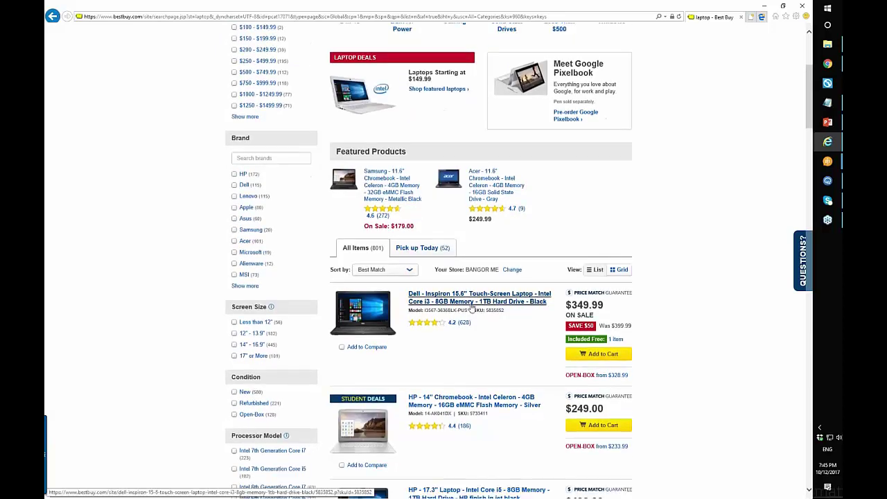
click(472, 307)
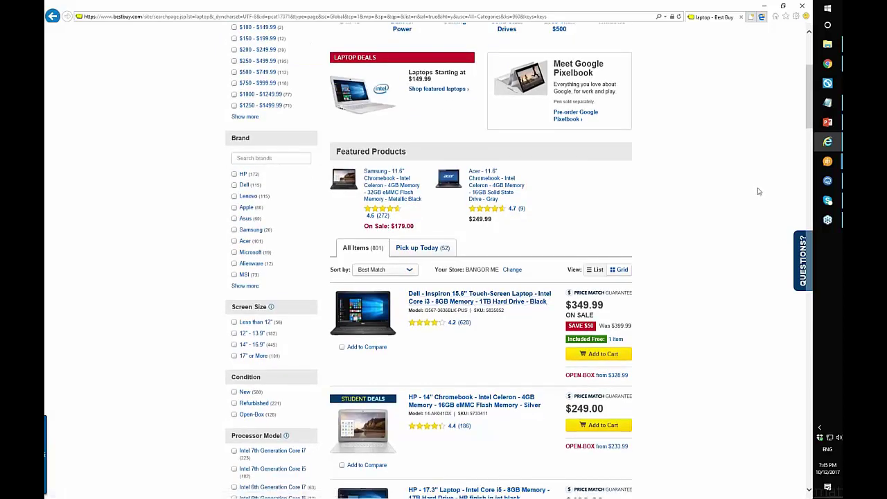
Close the Best Buy browser window and stop the paused robot run
click(802, 7)
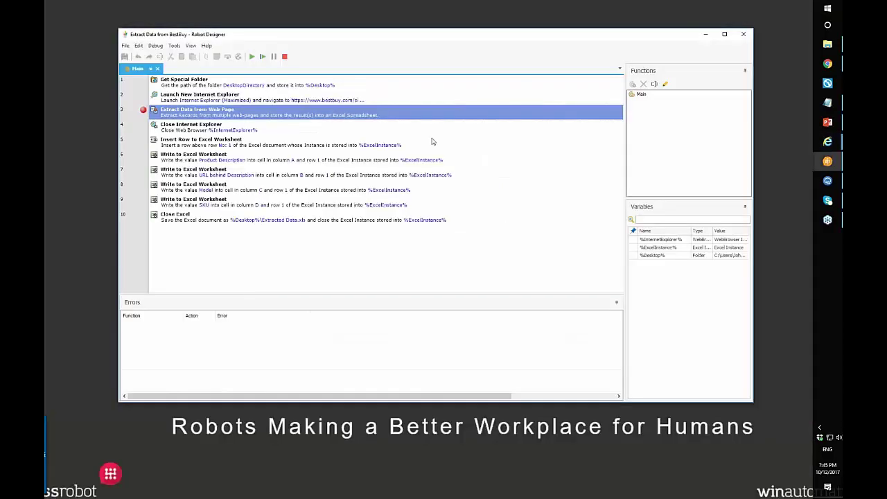
click(285, 57)
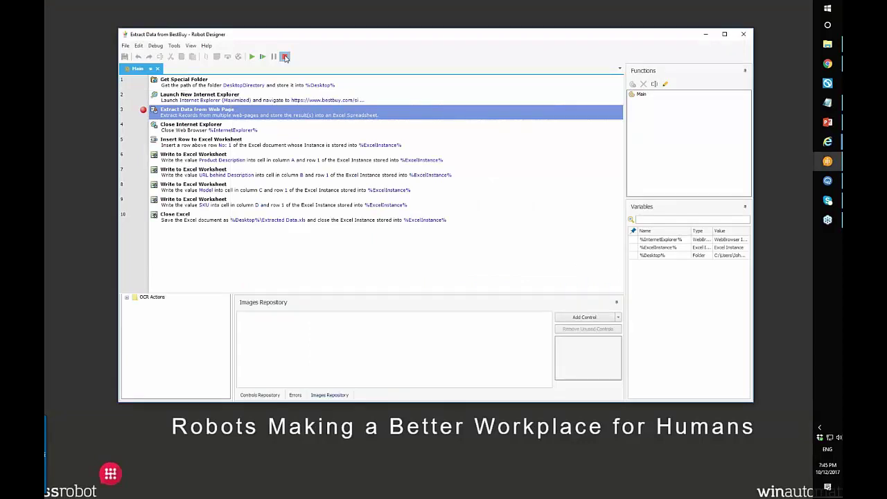
Review how the Extract Data from Web Page action limits its web pages and stores results, and locate the Close Internet Explorer action
double_click(357, 118)
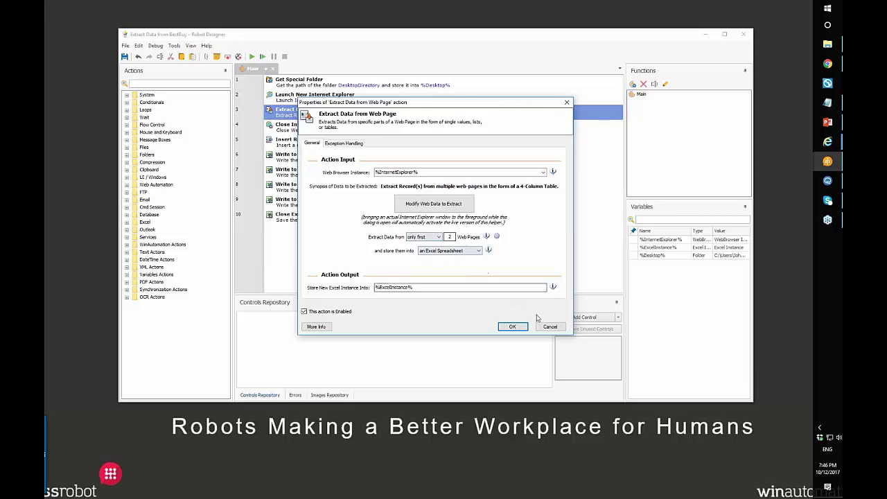
click(566, 103)
click(367, 129)
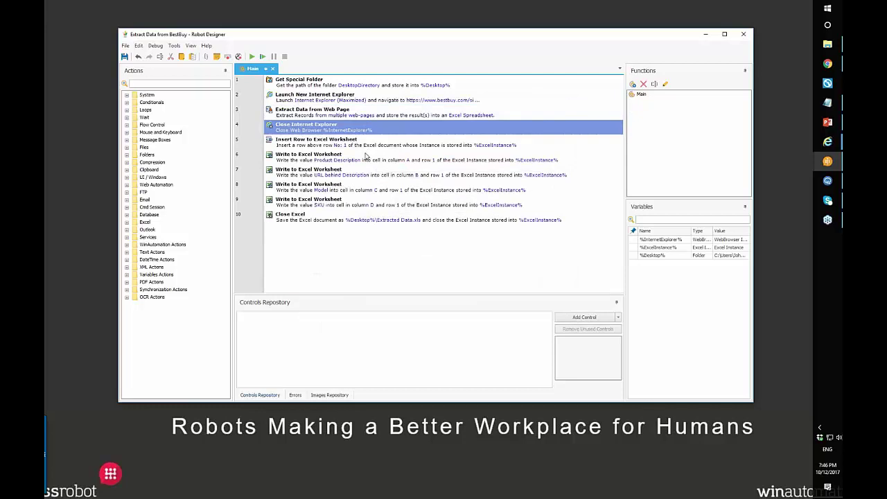
Review the Excel instance and row index in the Insert Row to Excel Worksheet action, and trace the Excel actions that follow
double_click(359, 146)
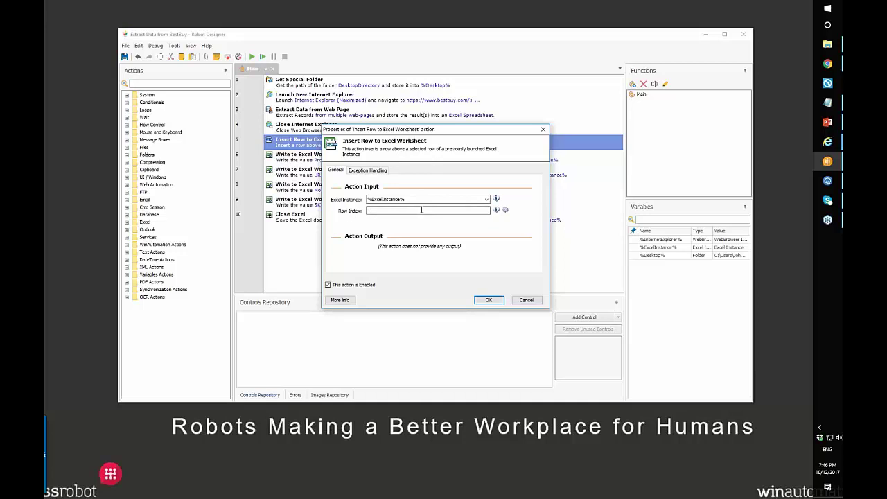
click(542, 131)
drag(378, 145, 368, 211)
Review the Write to Excel Worksheet actions for Product Description, URL, Model and SKU headers, and locate the Close Excel and Get Special Folder actions
double_click(354, 159)
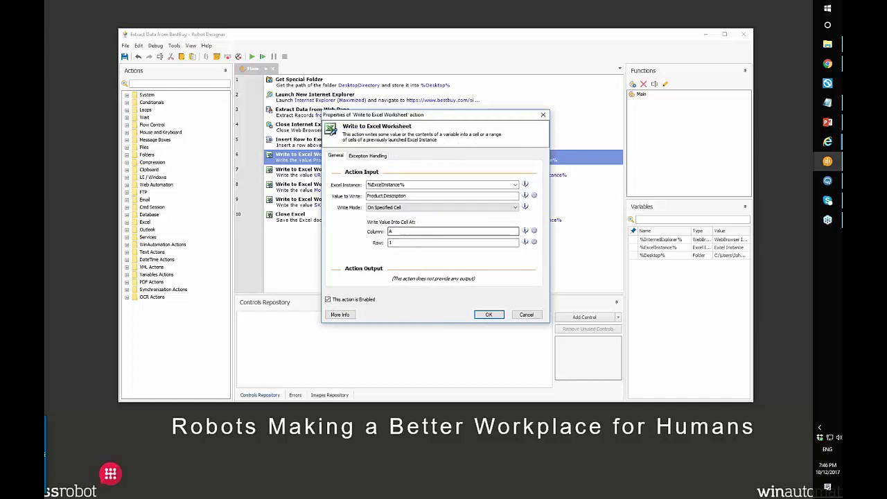
click(542, 115)
double_click(415, 177)
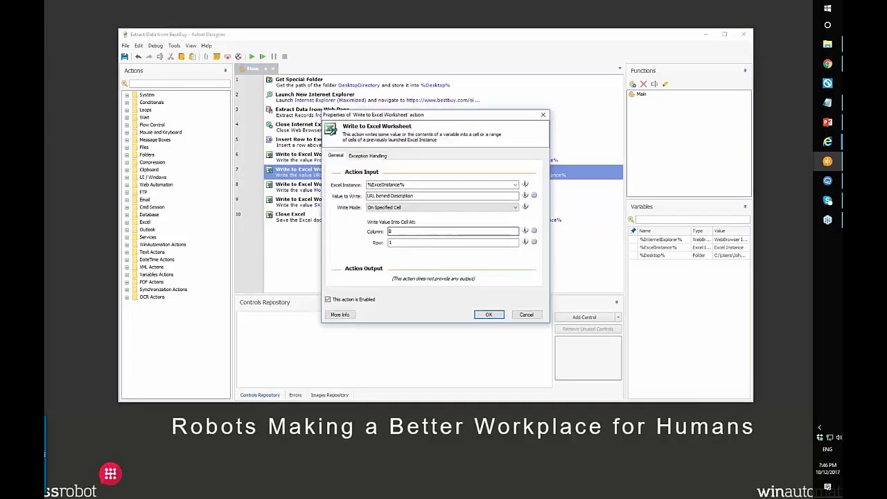
click(543, 115)
double_click(358, 190)
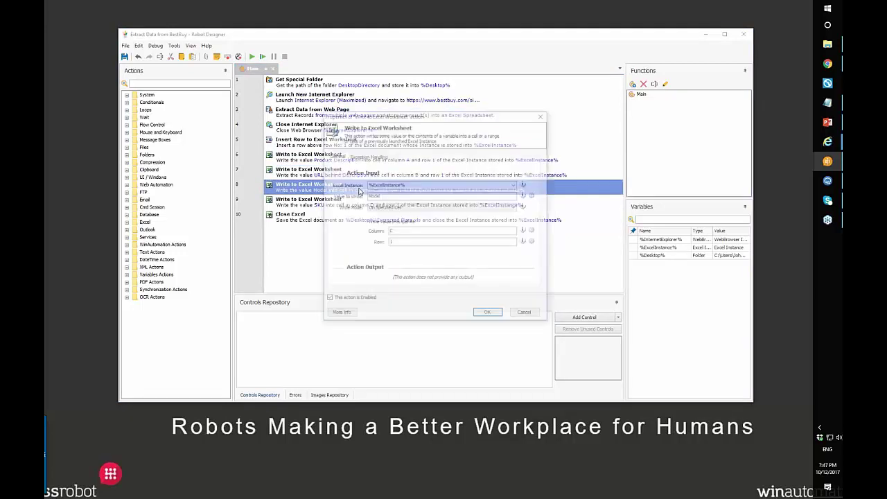
click(542, 115)
click(381, 206)
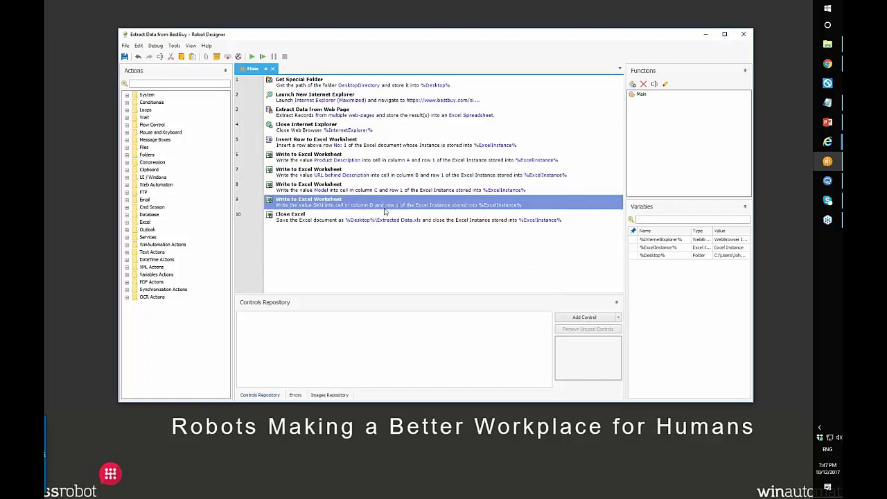
click(340, 223)
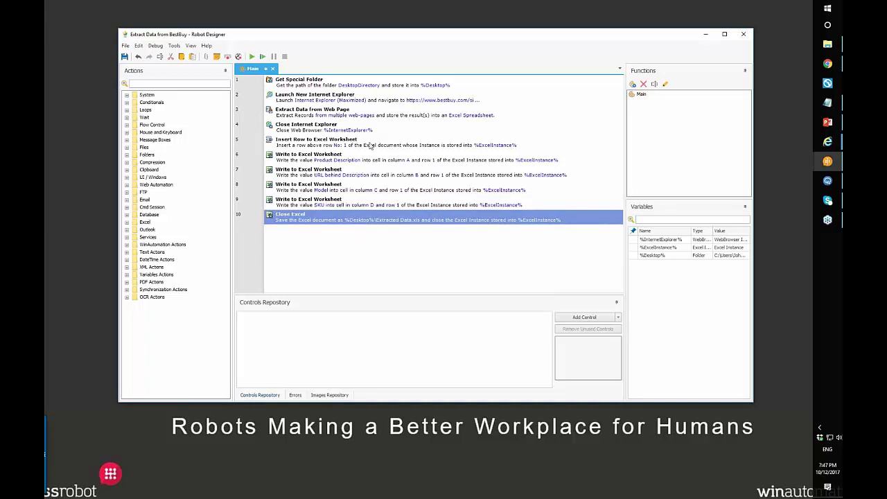
click(375, 85)
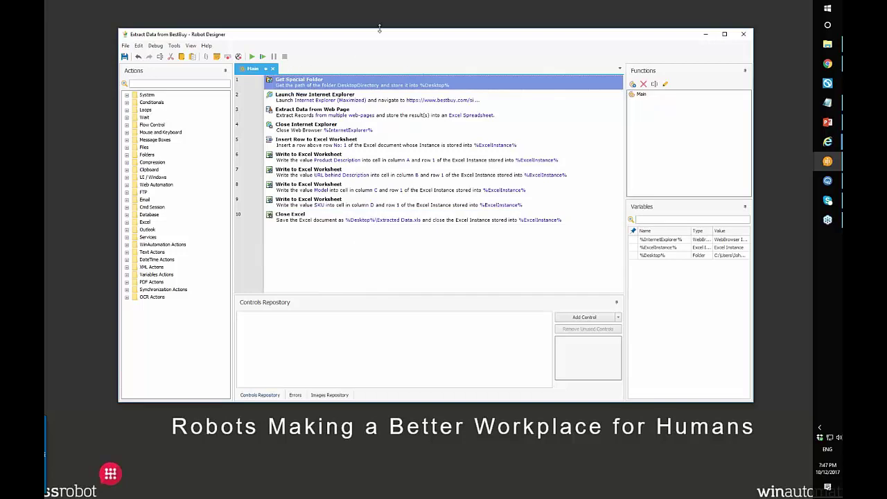
click(403, 246)
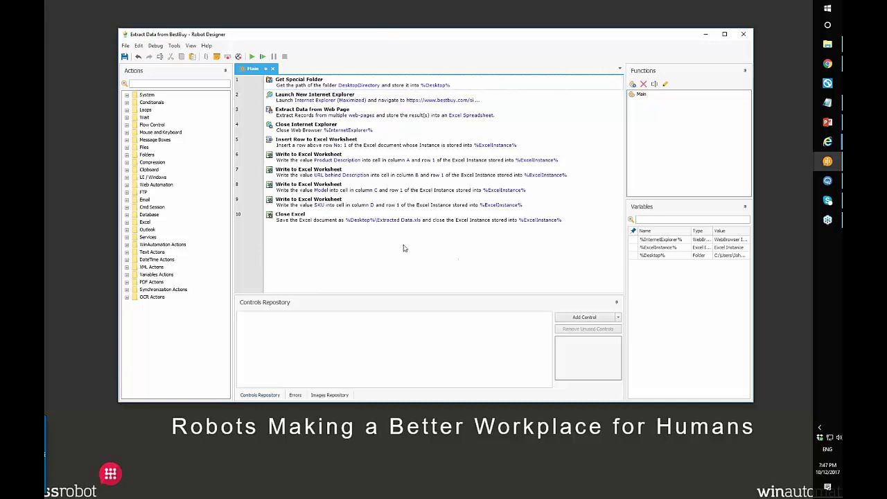
Run the Best Buy robot and open the resulting Extracted Data.xls file from the desktop
click(252, 57)
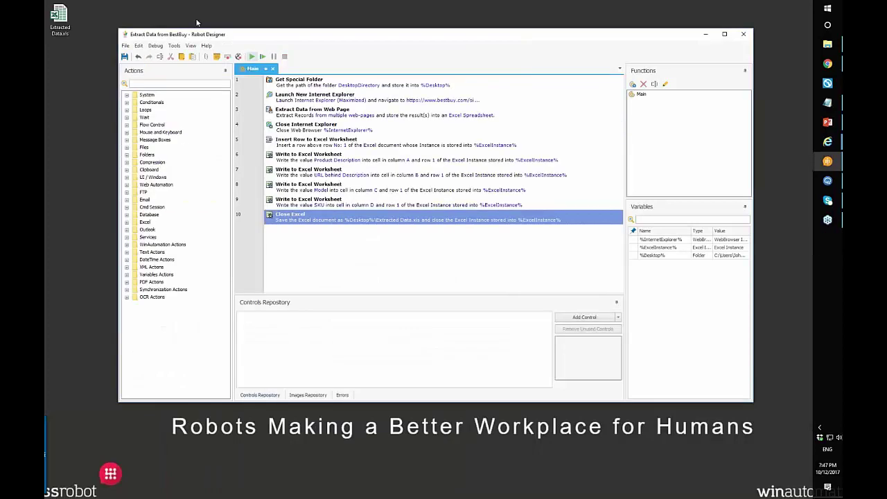
click(60, 19)
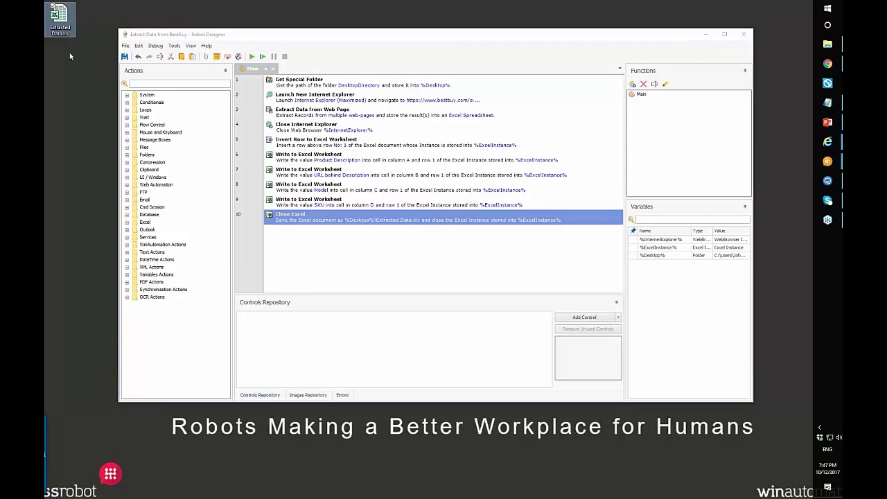
double_click(66, 24)
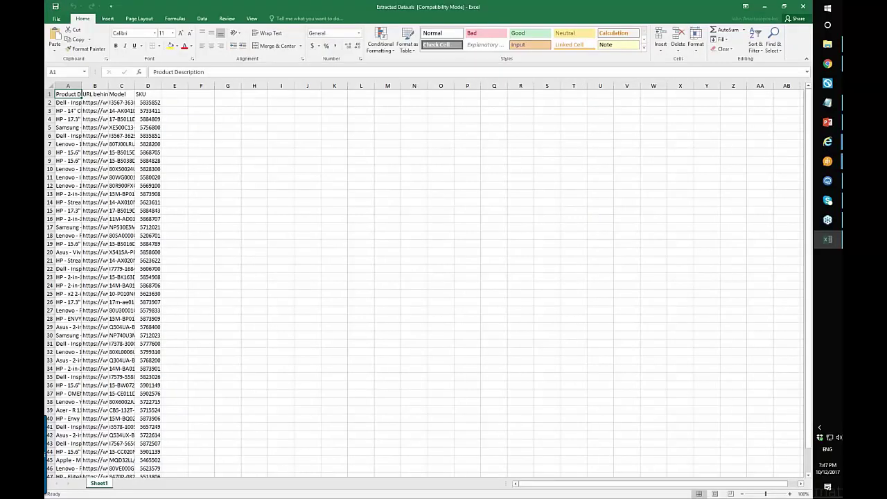
Widen the description, URL, Model and SKU columns and look through all the extracted laptop rows
drag(82, 86, 535, 85)
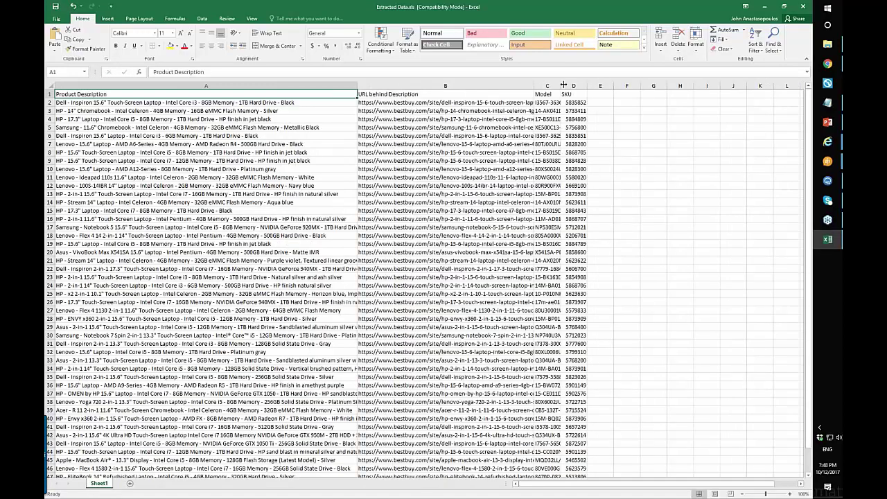
double_click(563, 85)
drag(635, 86, 642, 86)
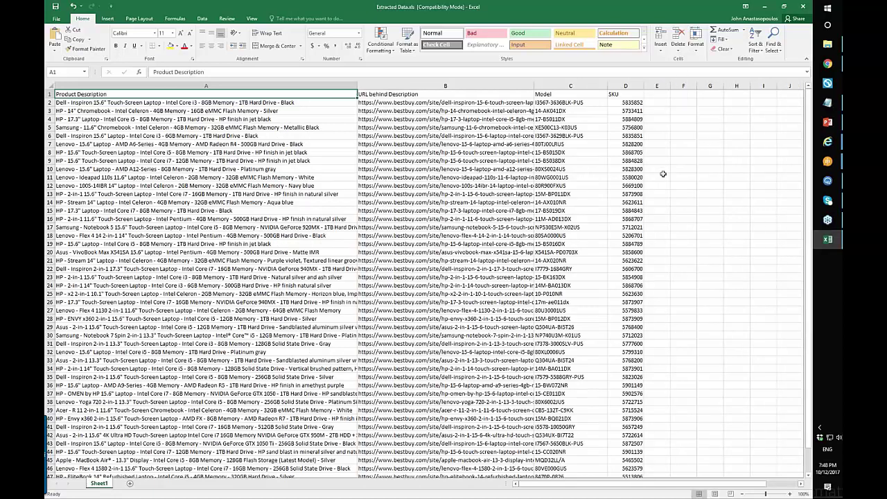
scroll(663, 174, down, 3)
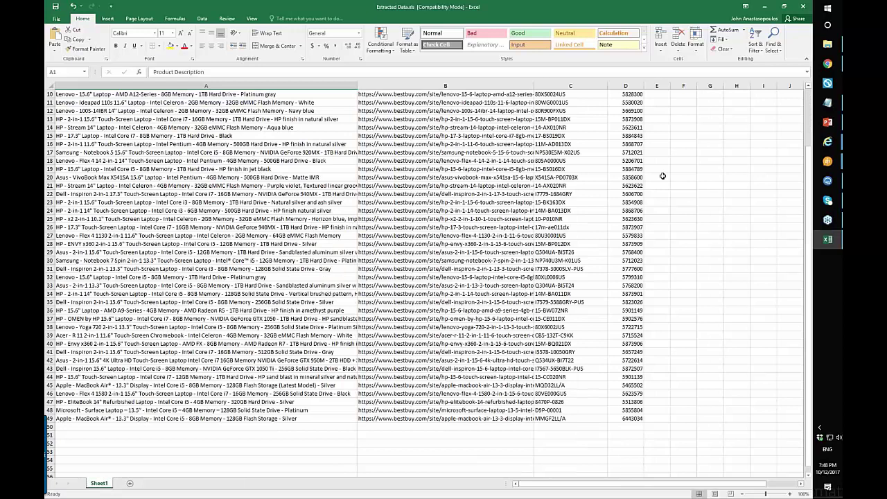
scroll(662, 176, up, 3)
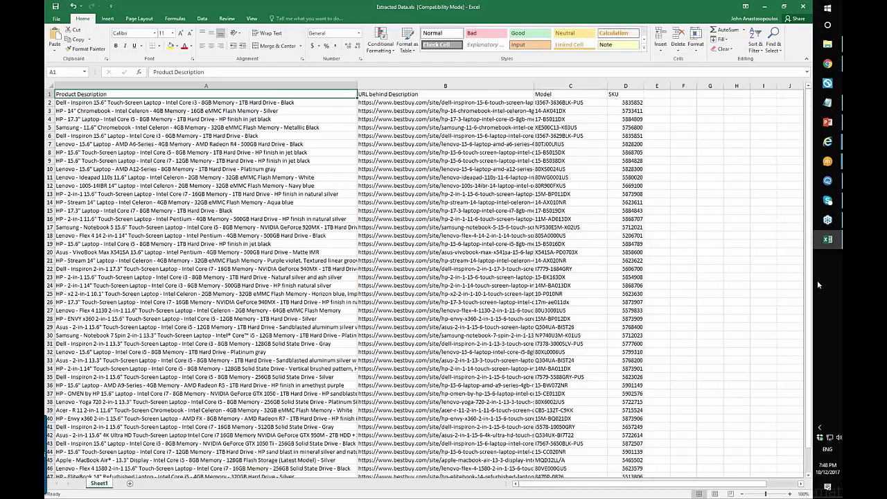
Close the Extracted Data.xls workbook without saving the changes, and close the Best Buy robot
click(828, 122)
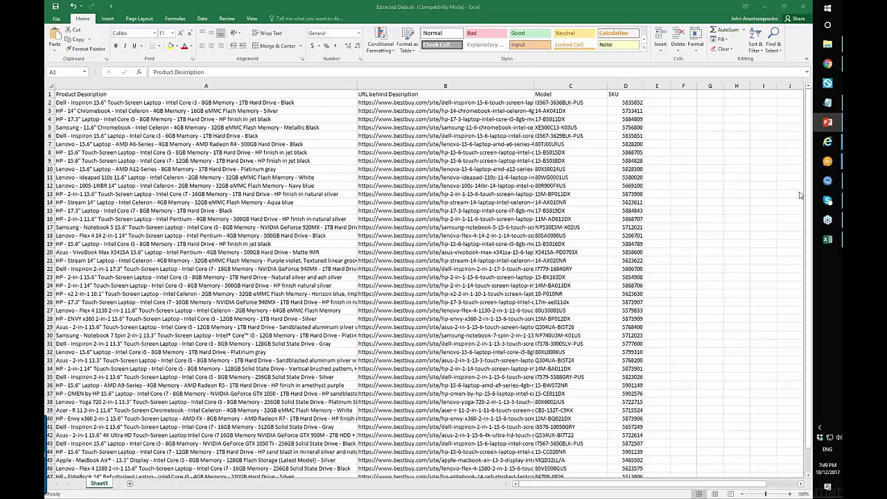
click(802, 9)
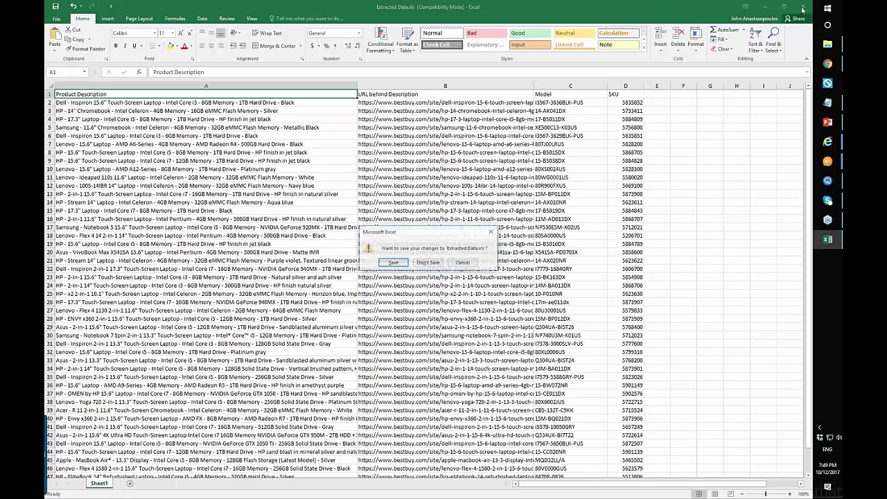
click(440, 263)
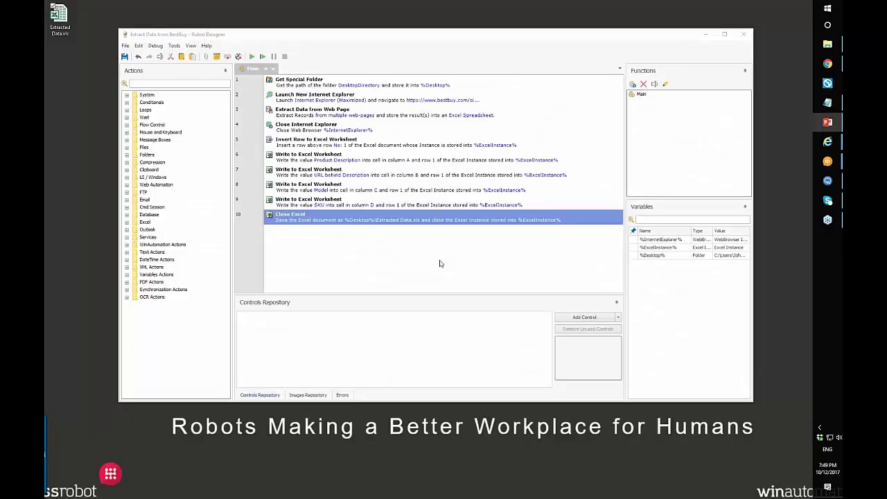
click(743, 36)
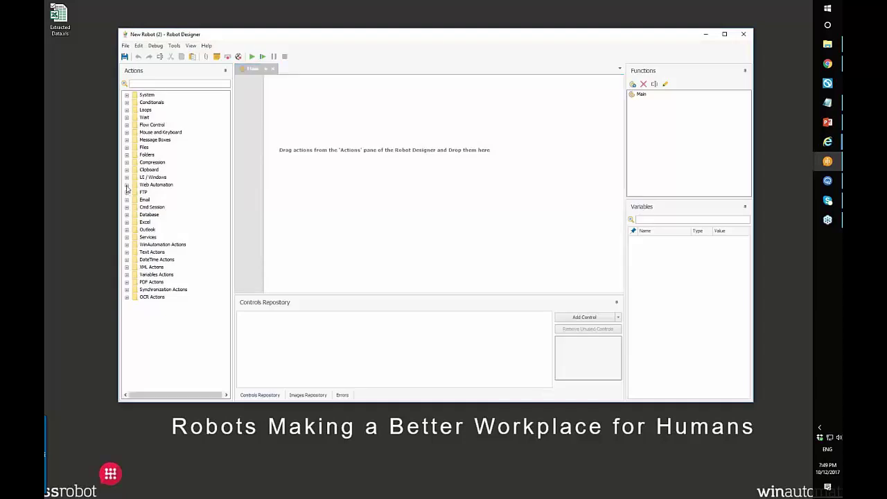
click(126, 185)
double_click(143, 194)
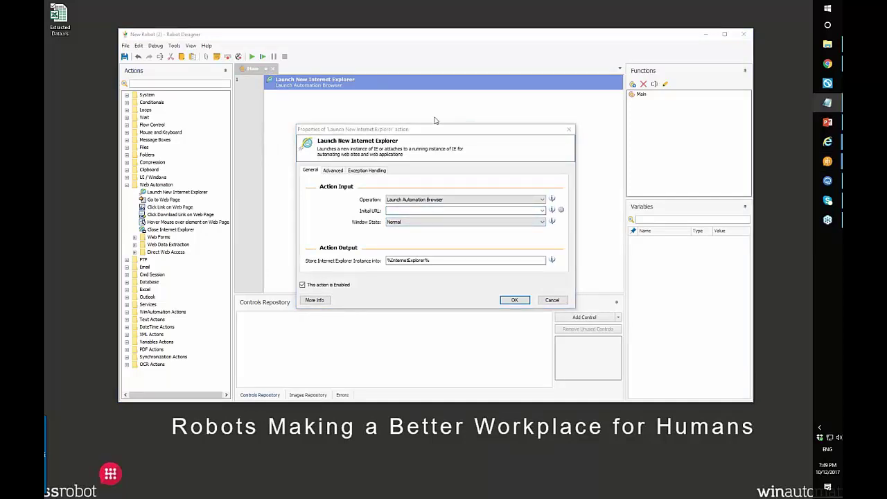
key(alt+Tab)
text(http://examples.winautomation.com/view_people)
click(471, 202)
click(464, 211)
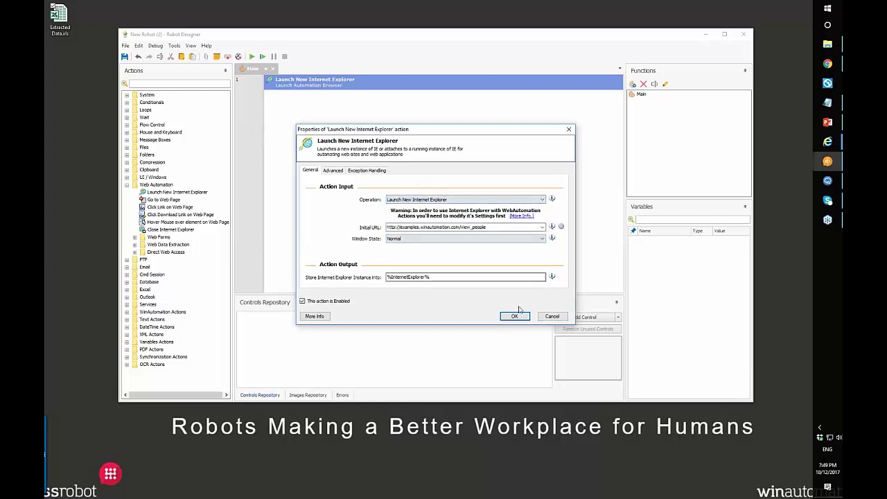
click(508, 239)
click(500, 252)
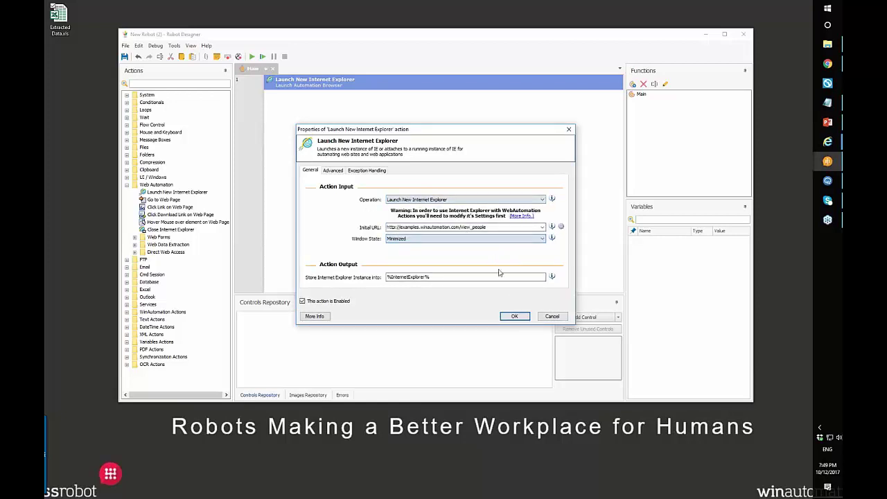
click(514, 316)
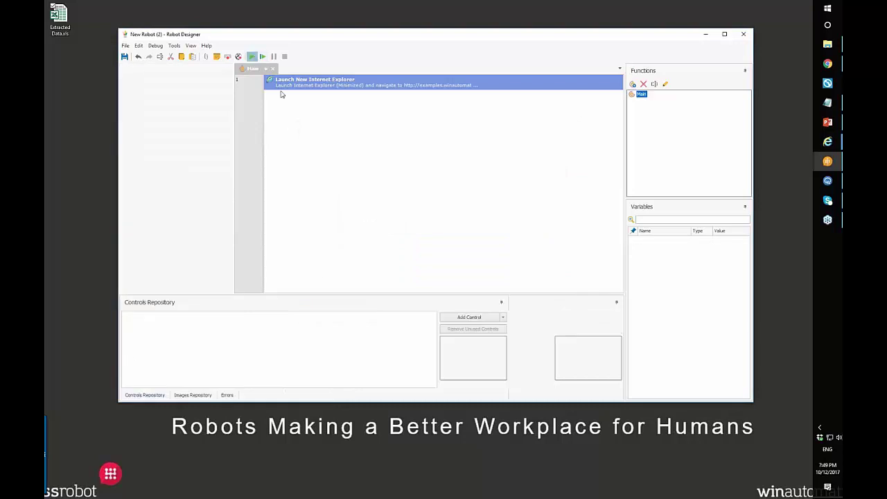
Run the new robot and maximize the launched browser window to view the Web Data Extraction Demo page
key(F5)
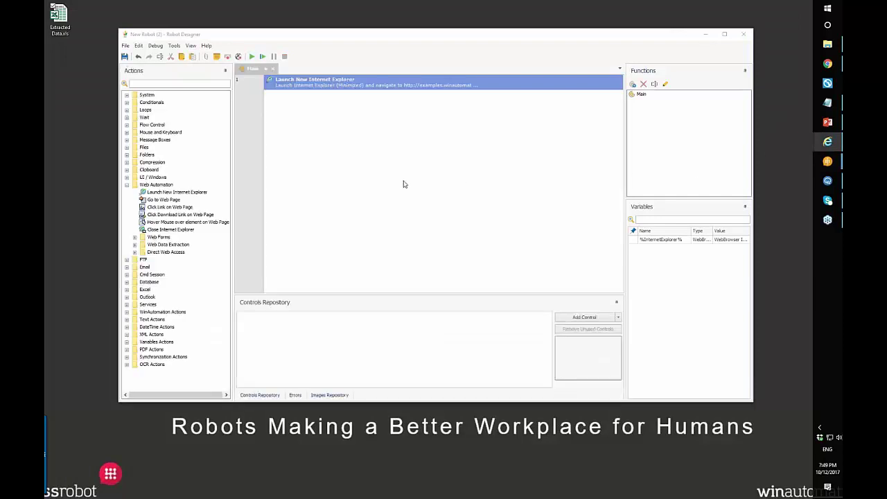
mouse_move(831, 143)
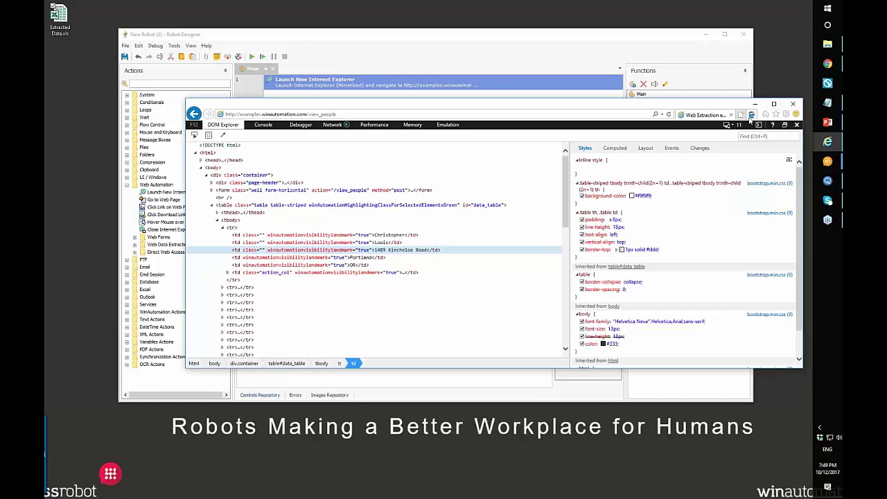
double_click(751, 117)
click(807, 255)
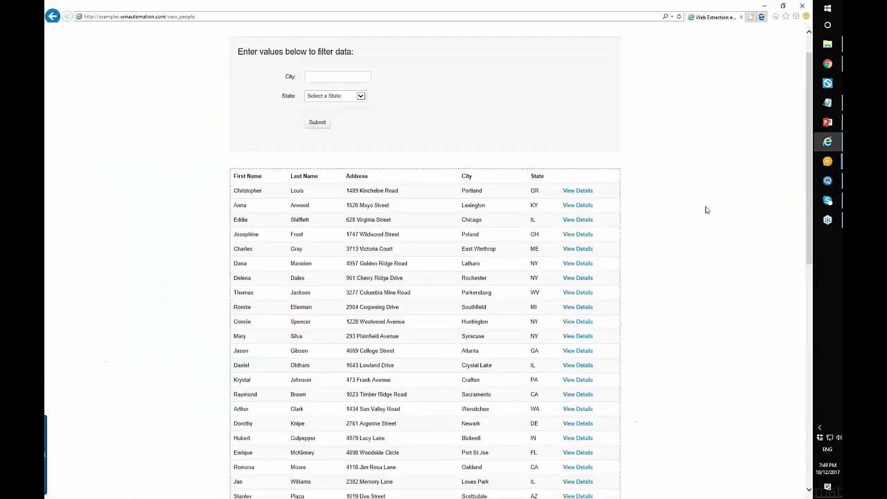
scroll(366, 305, up, 1)
Add an Extract Data from Web Page action to the robot and open its Live Web Helper beside the people table
mouse_move(828, 161)
click(785, 196)
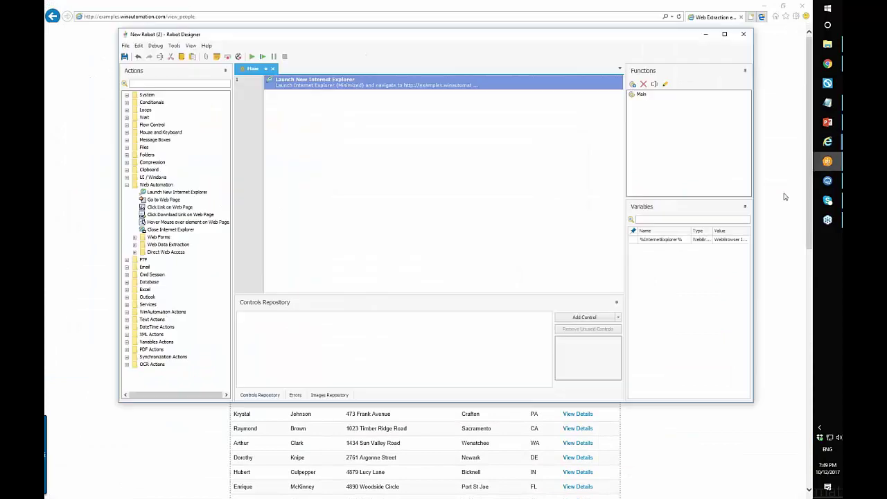
click(135, 245)
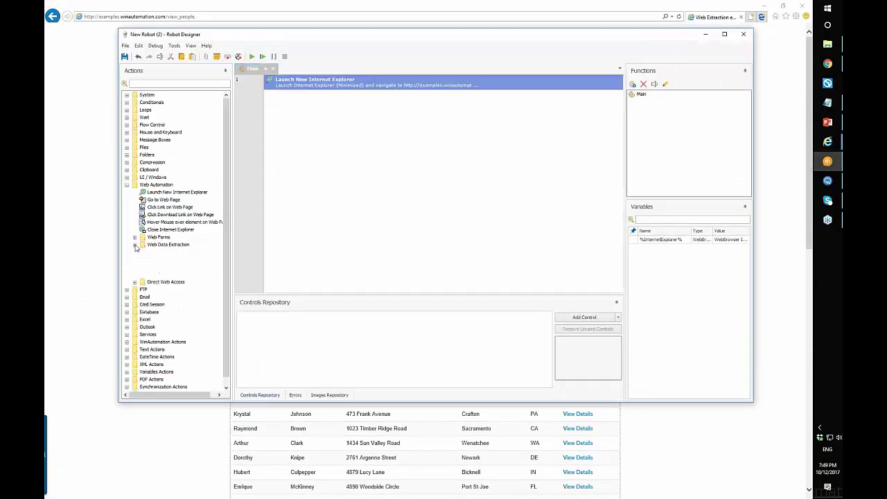
double_click(183, 251)
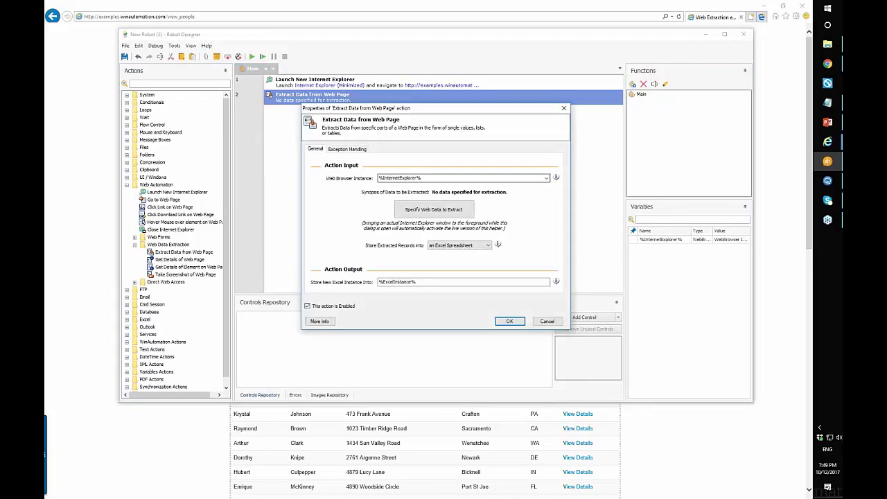
click(433, 209)
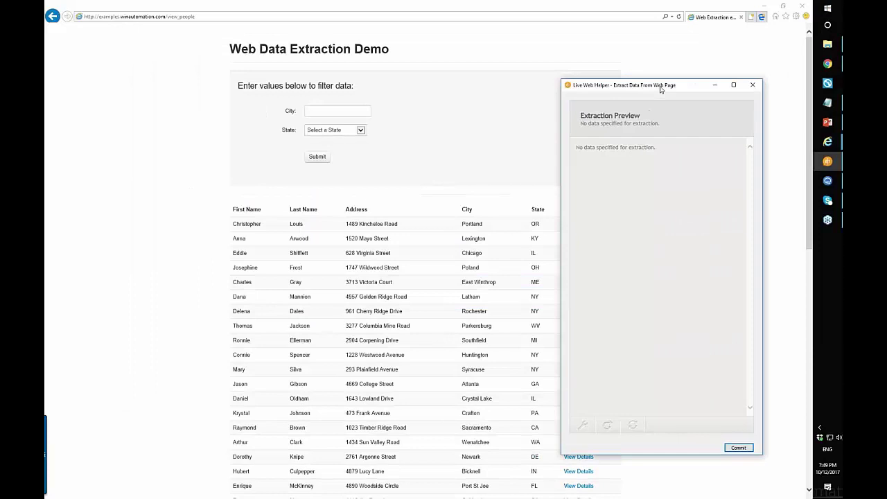
drag(661, 89, 687, 42)
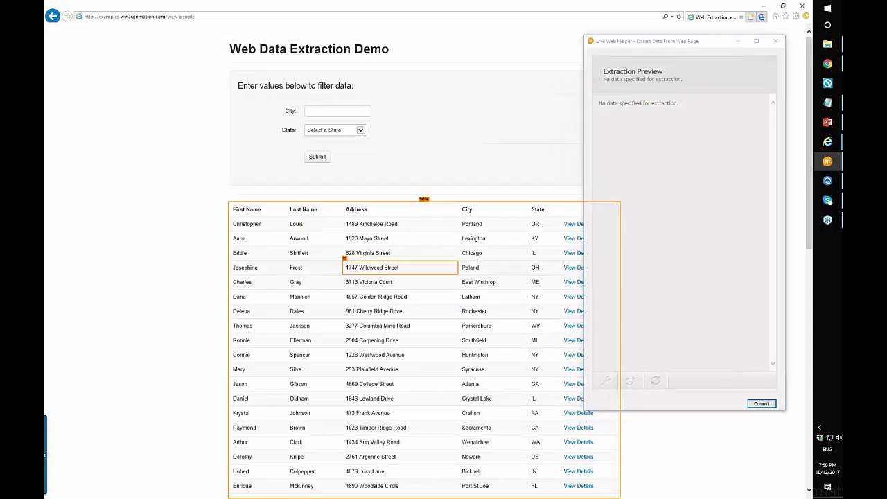
Extract the people table through its parent HTML table, and reset the extraction configuration
right_click(378, 270)
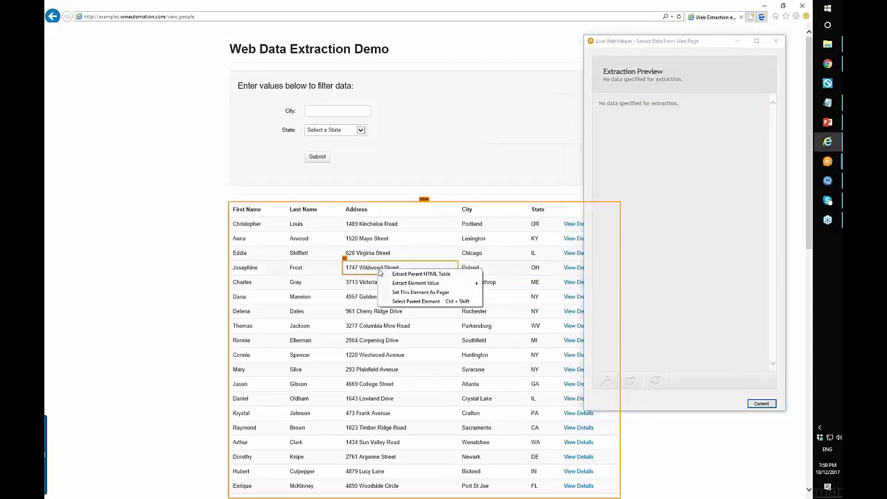
click(450, 275)
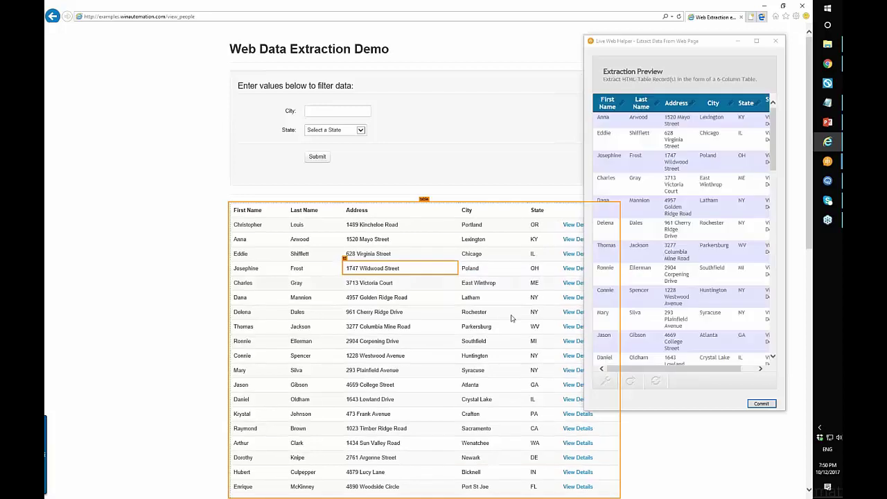
click(630, 379)
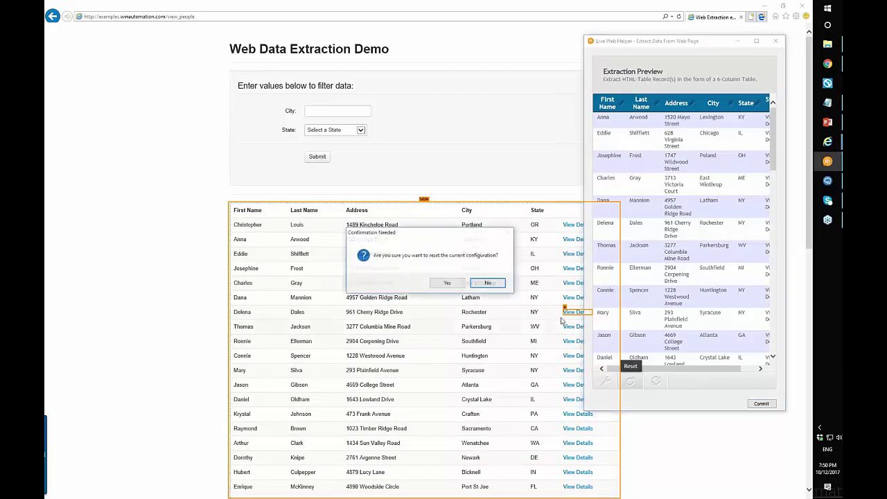
click(454, 284)
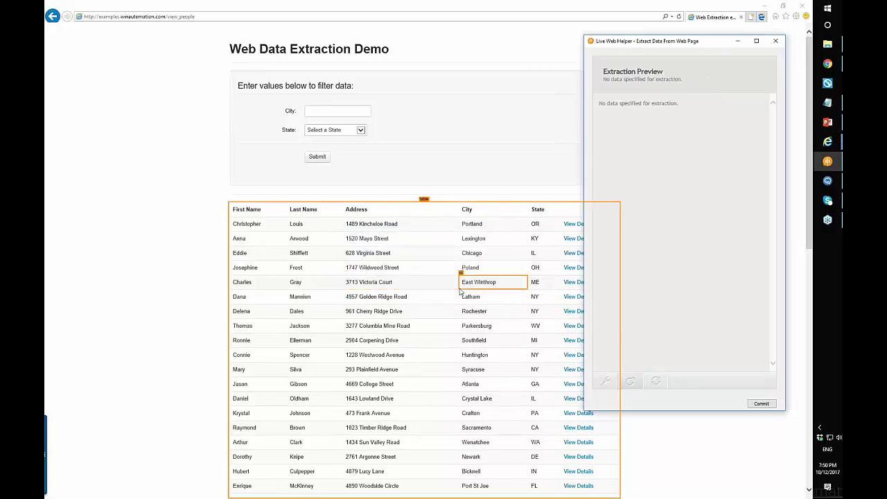
Examine the advanced extraction settings for the Table type, including its CSS selector fields and the option to specify additional selectors
click(607, 382)
click(409, 86)
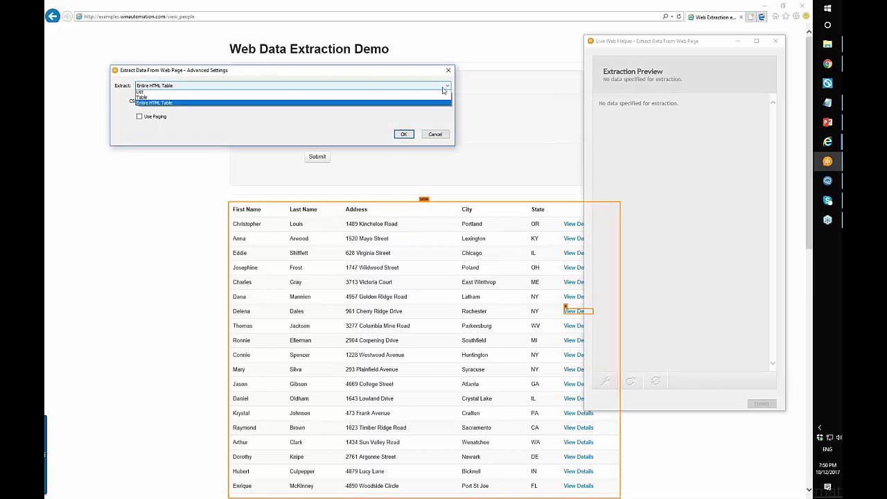
click(412, 114)
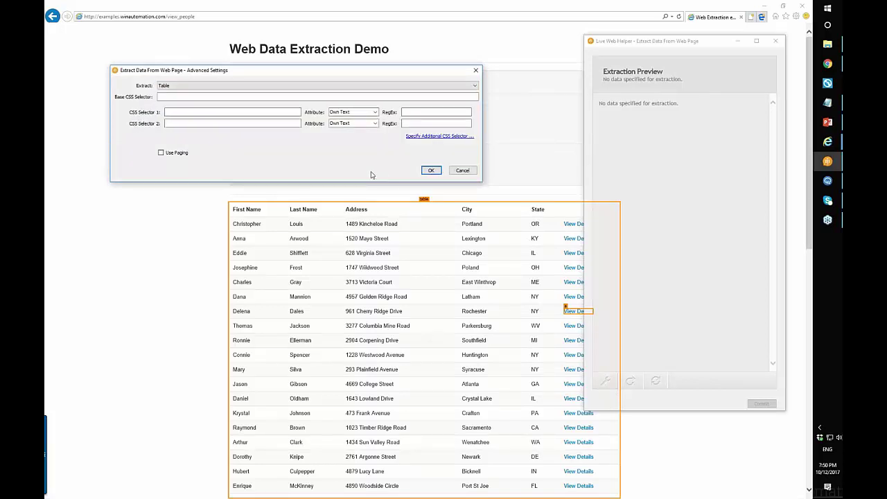
click(284, 97)
click(273, 114)
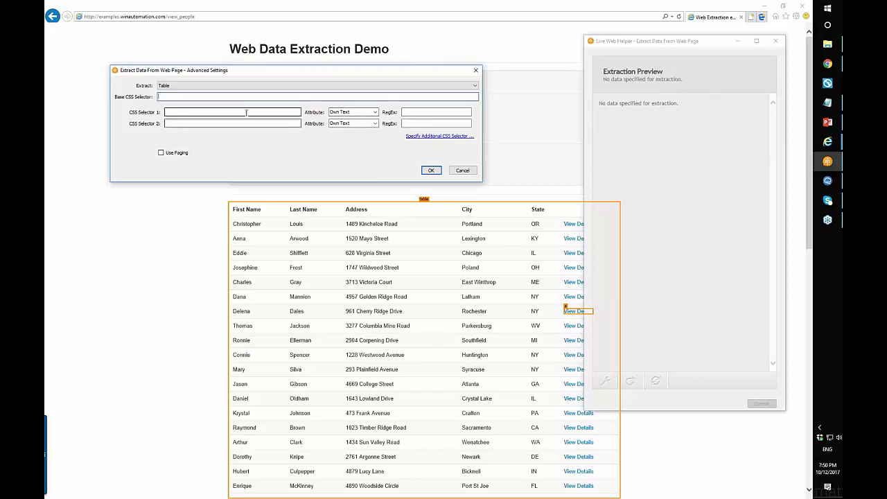
click(284, 124)
click(418, 136)
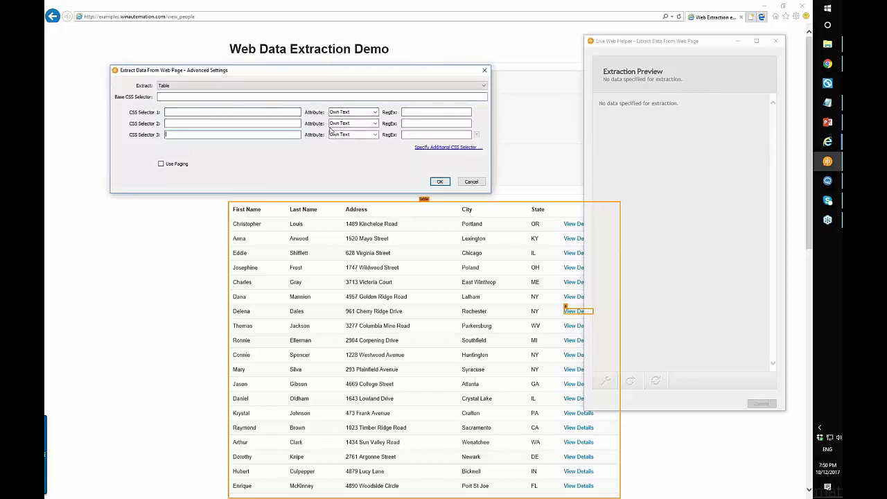
click(494, 130)
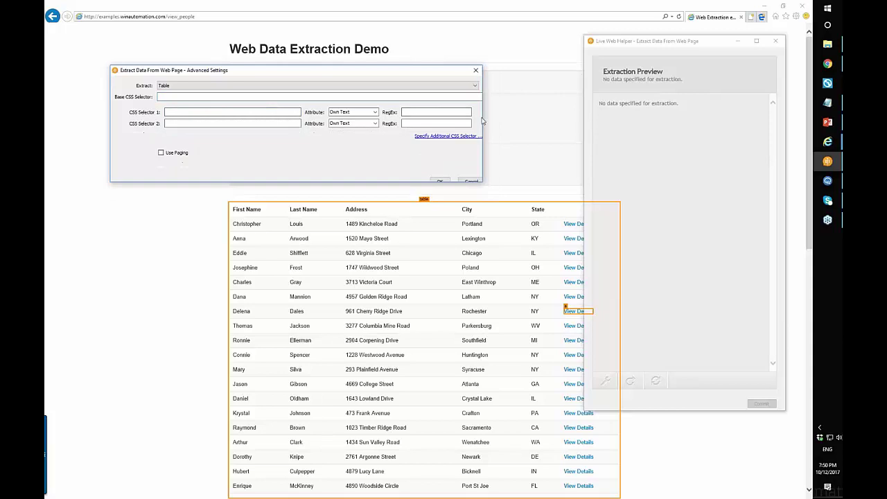
click(475, 70)
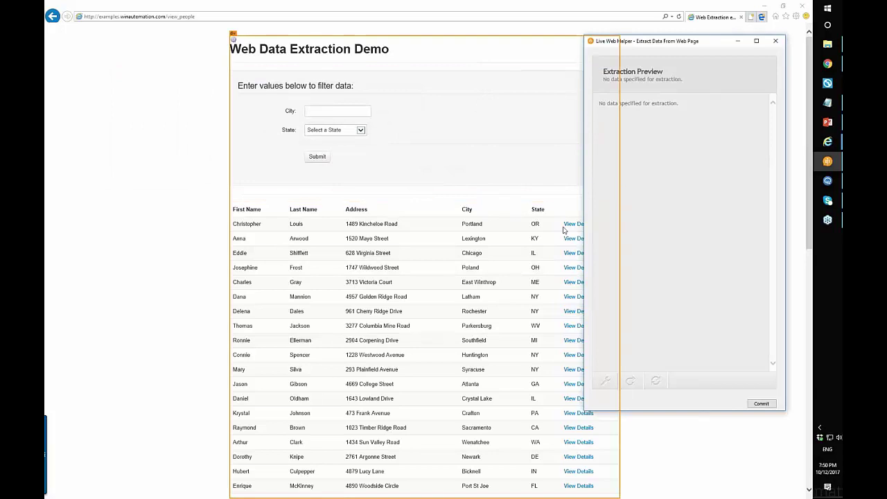
Extract the First Name text from the first two rows of the people table to build a list of the column
right_click(267, 224)
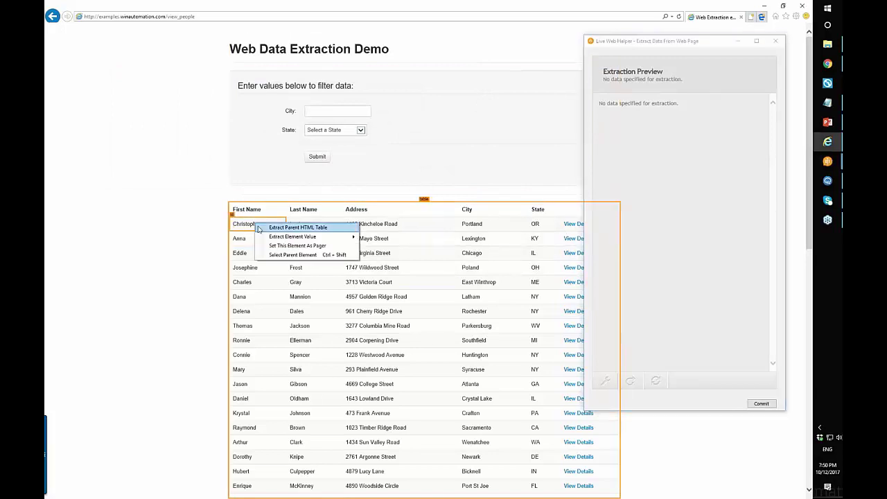
mouse_move(285, 236)
click(395, 236)
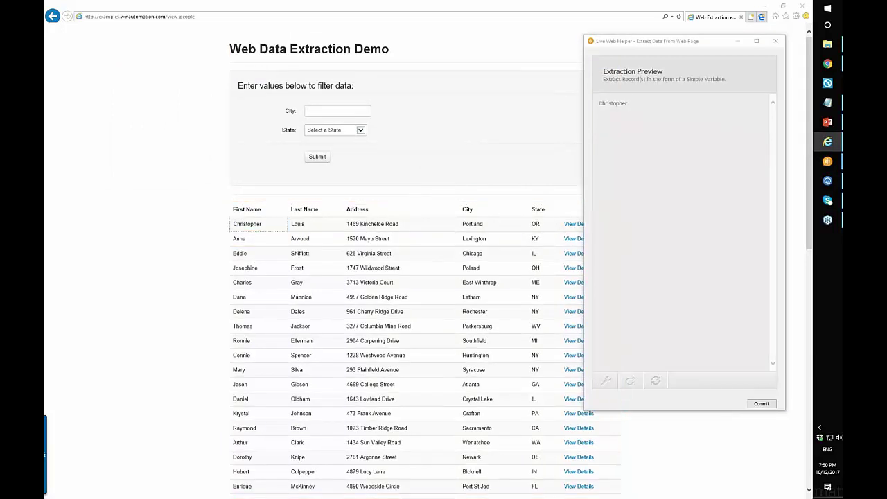
right_click(248, 241)
mouse_move(274, 252)
click(380, 254)
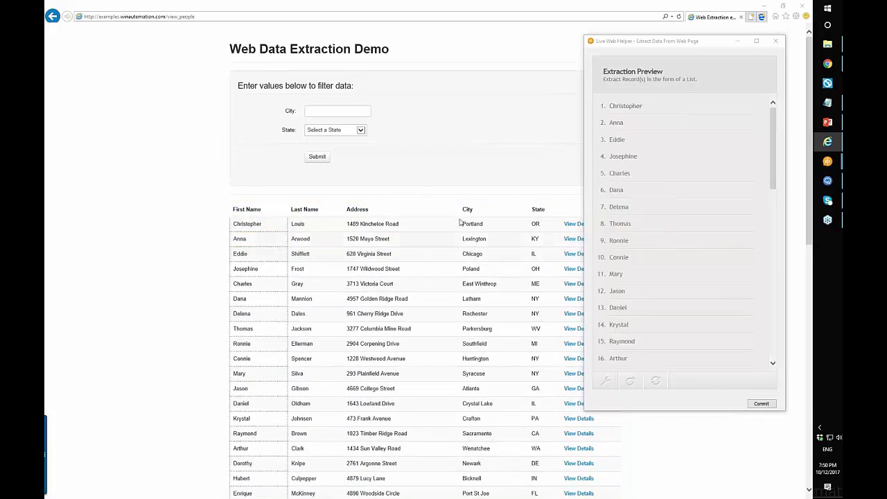
Add the first row's City text as a second extracted column, review the preview, and discard the Extract Data from Web Page action
right_click(477, 225)
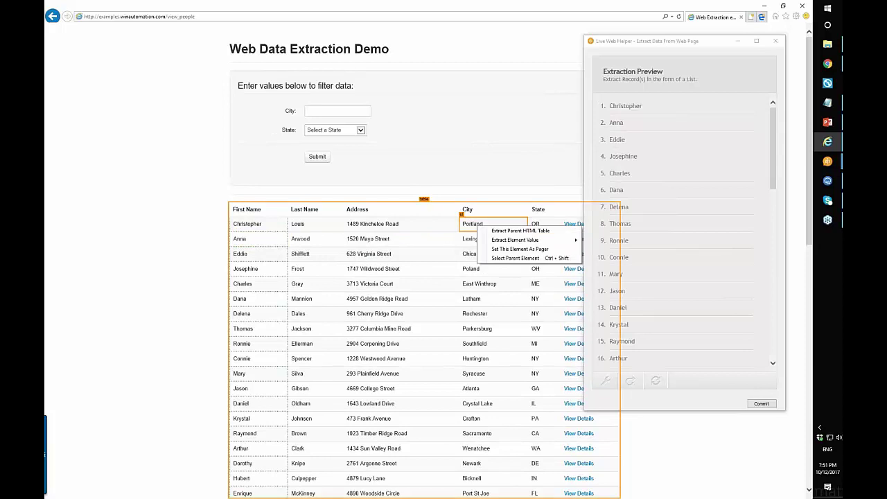
mouse_move(518, 240)
click(600, 242)
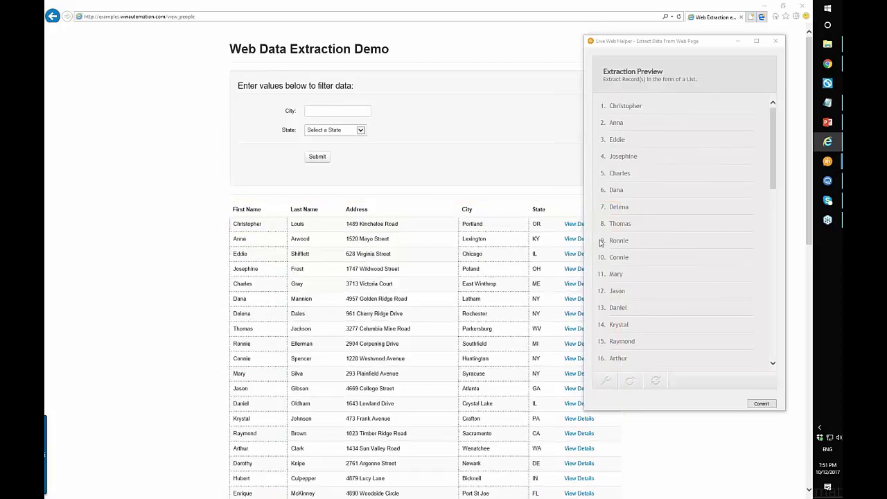
scroll(698, 168, down, 1)
scroll(699, 168, down, 1)
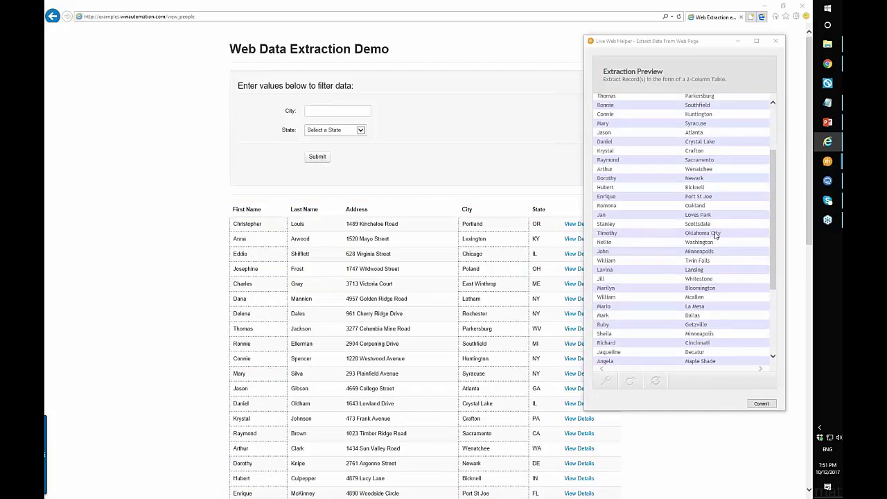
scroll(716, 235, down, 1)
scroll(716, 236, up, 4)
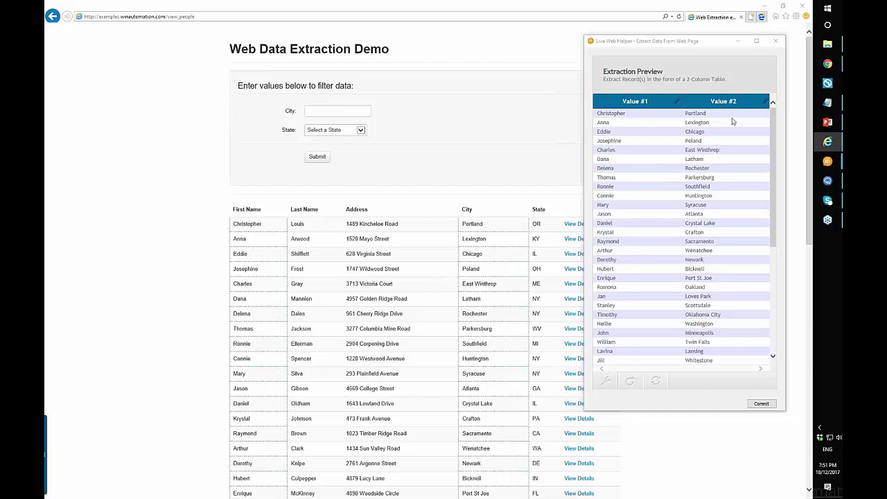
click(776, 42)
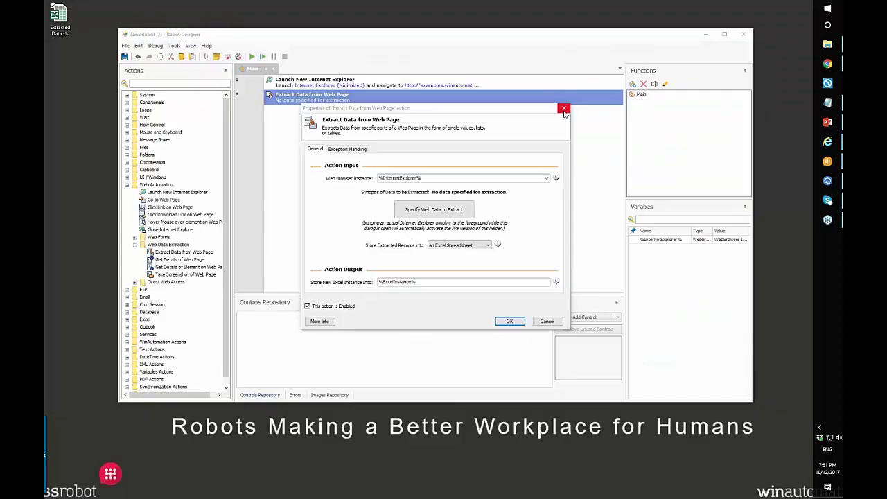
click(564, 110)
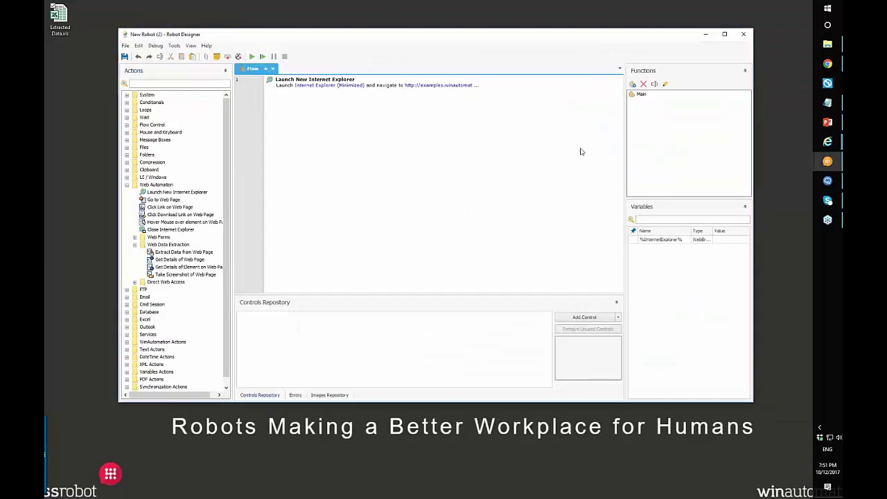
Widen the functions and variables area, run the robot, and bring a Web Extraction example page browser window to the front
drag(626, 152, 553, 157)
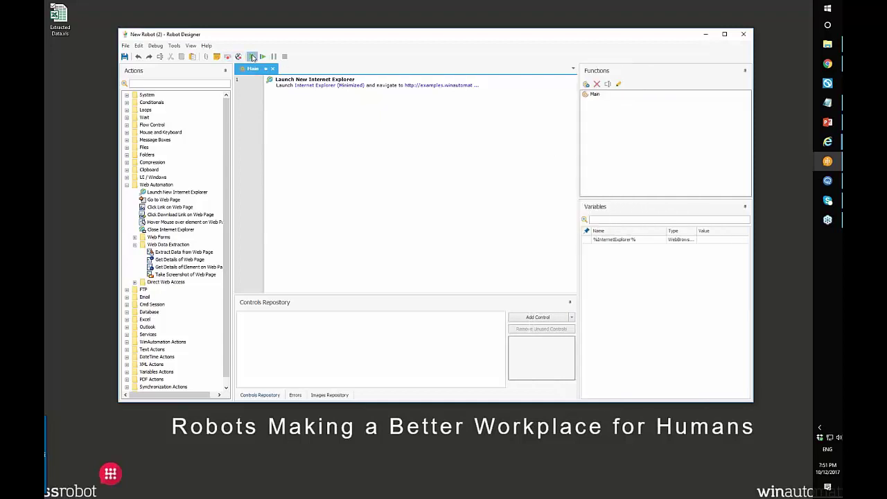
click(253, 57)
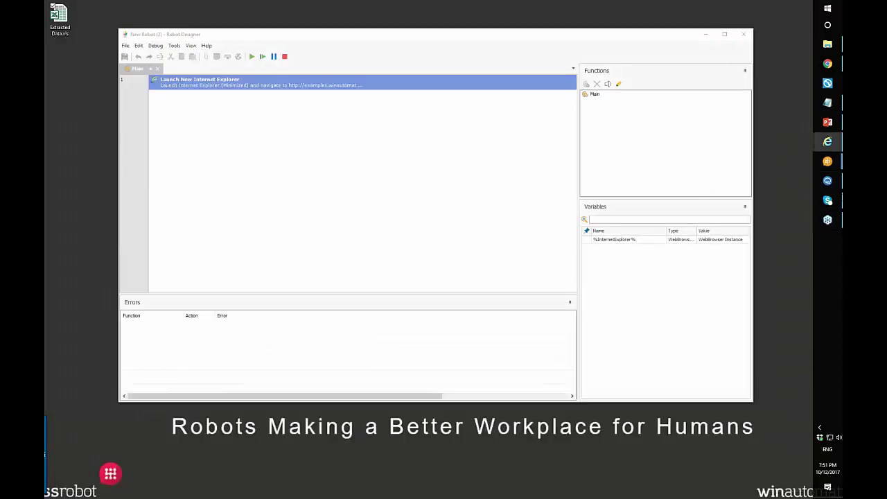
mouse_move(835, 143)
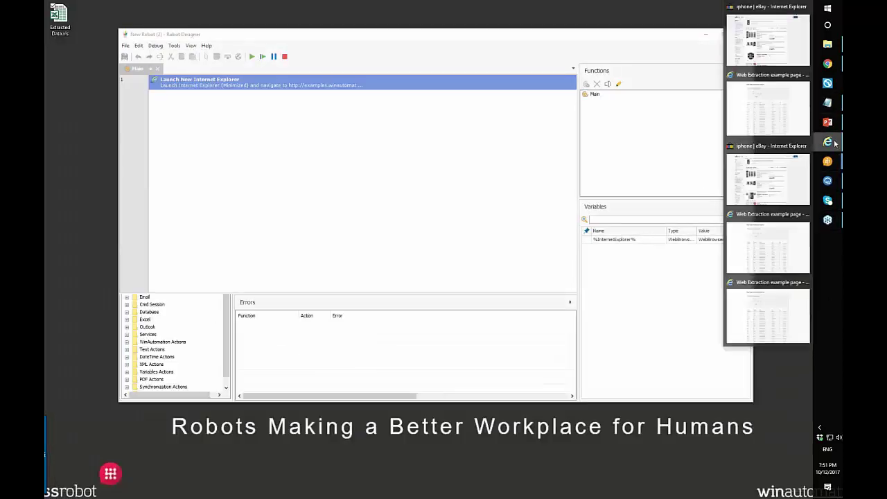
click(768, 109)
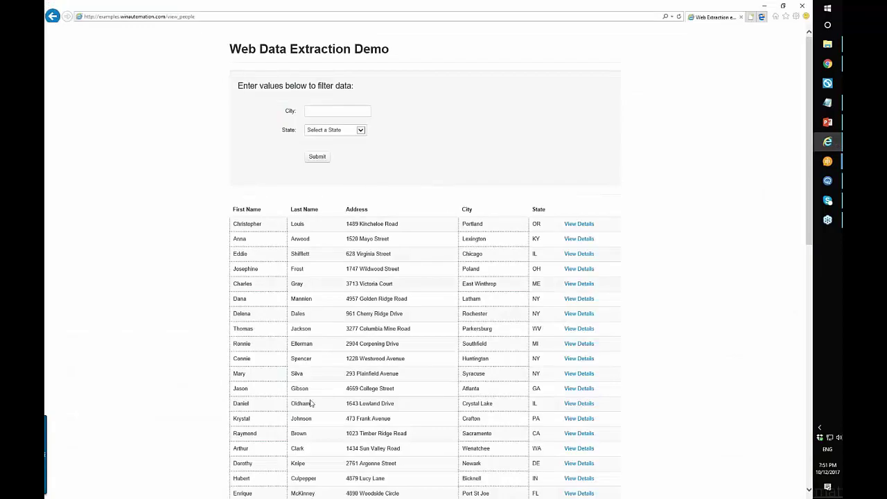
Change the Launch New Internet Explorer action to attach to the running Internet Explorer tab titled Web Extraction example page
mouse_move(827, 161)
click(779, 193)
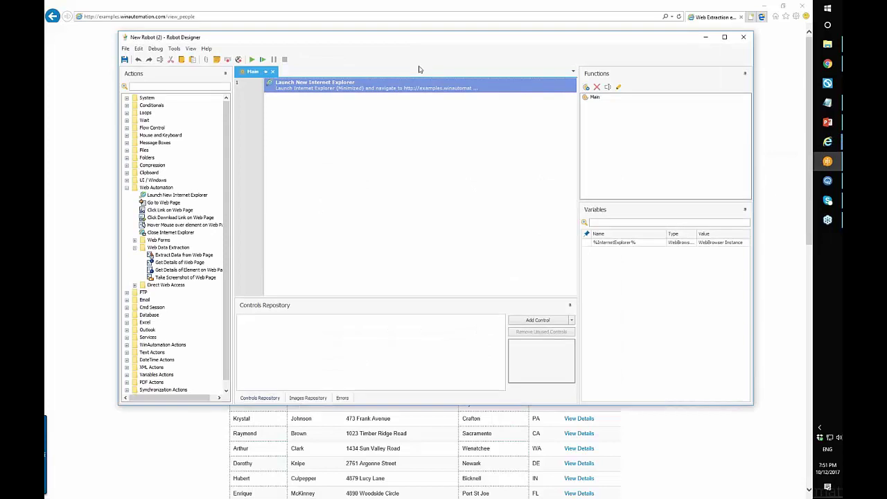
drag(416, 41, 426, 86)
drag(367, 84, 382, 97)
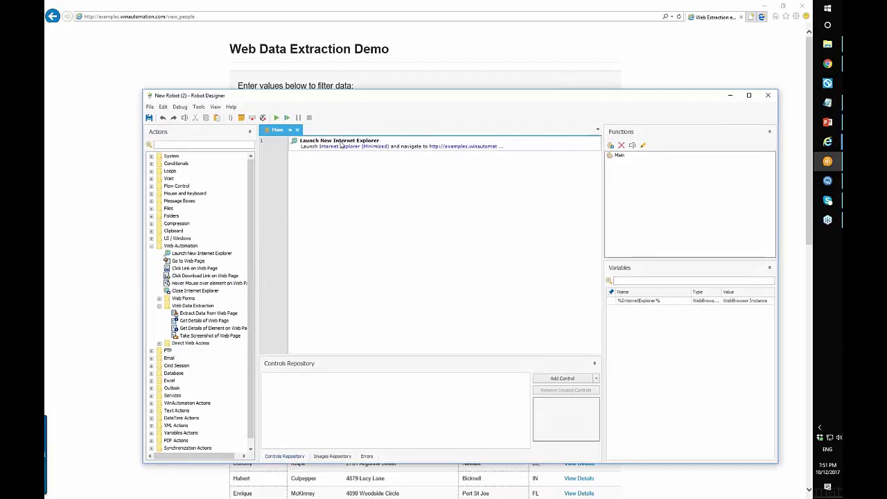
double_click(341, 144)
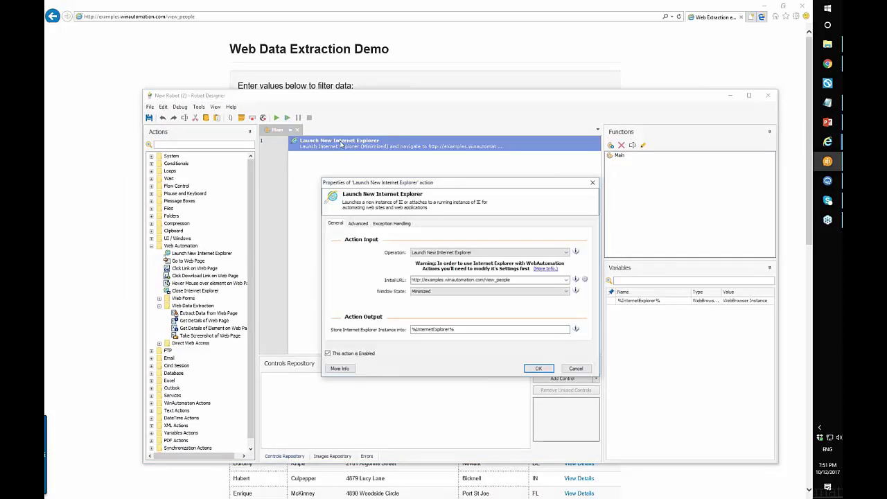
click(489, 252)
click(491, 272)
click(566, 296)
click(567, 296)
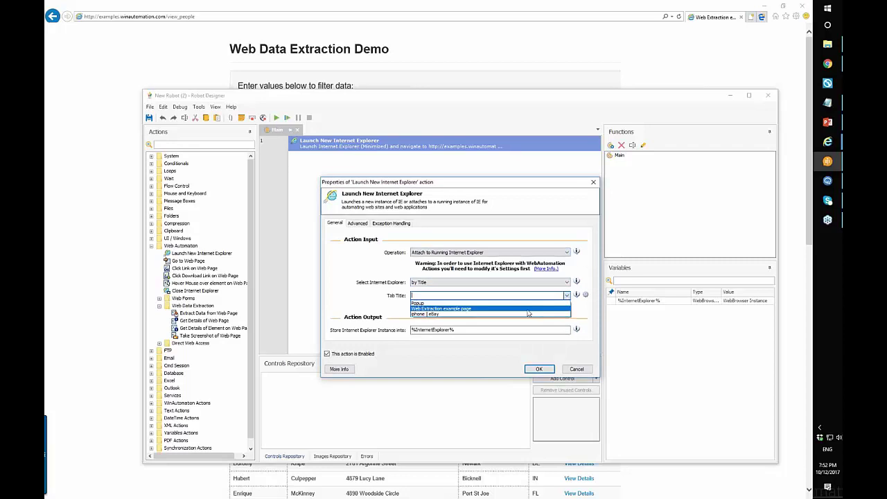
click(470, 309)
click(544, 370)
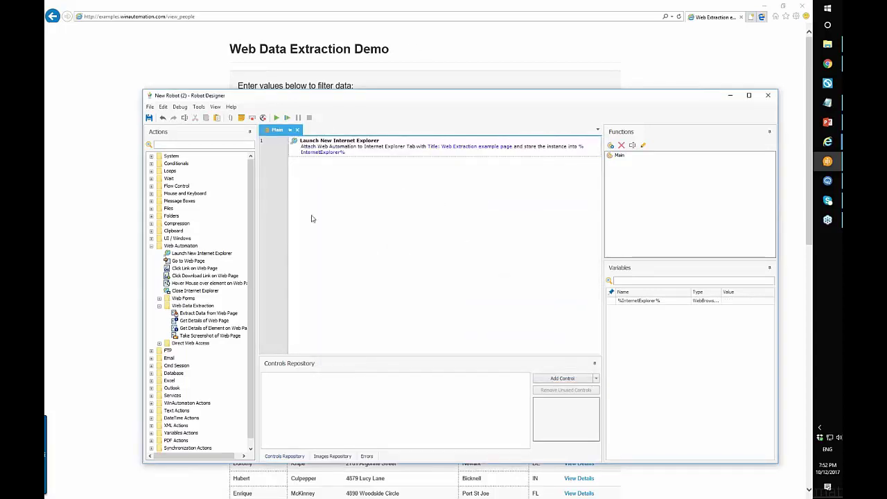
Add an Extract Data from Web Page action that stores records into a variable, and open its Live Web Helper beside the people table
double_click(207, 312)
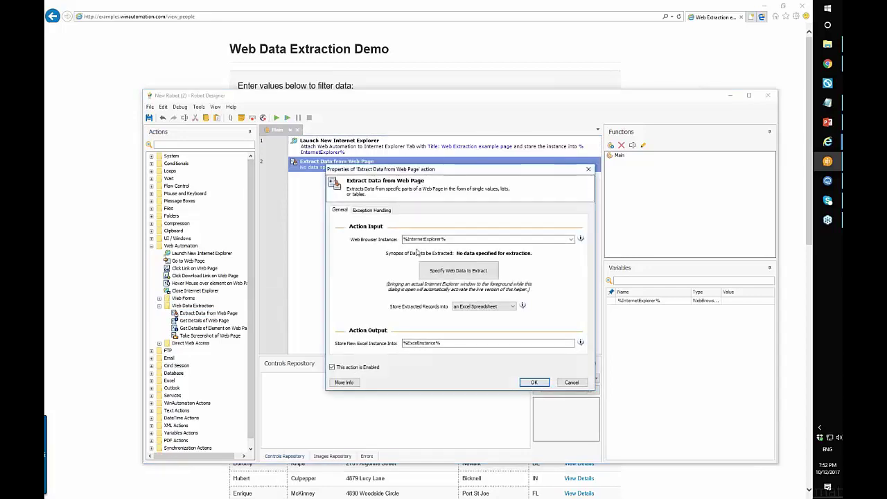
click(491, 311)
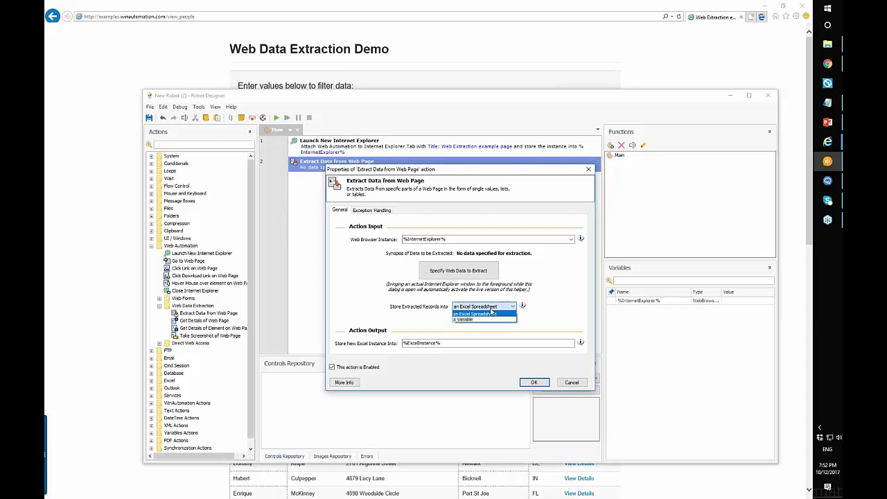
click(482, 321)
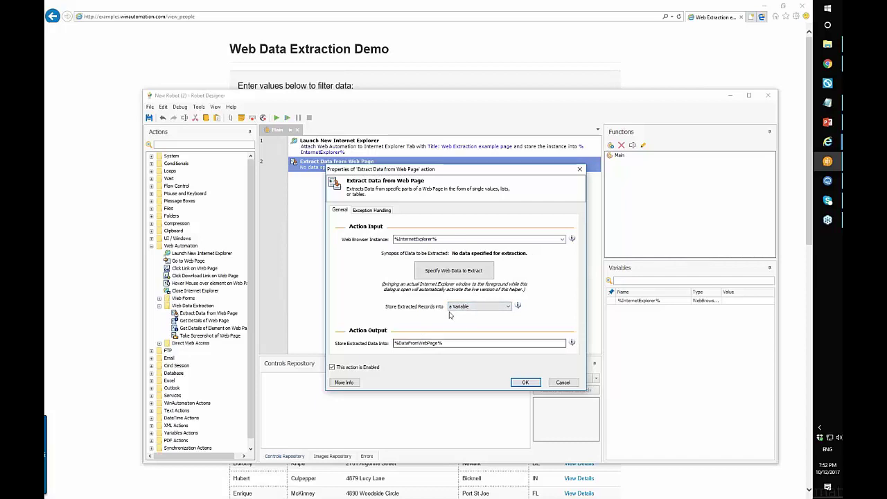
click(121, 230)
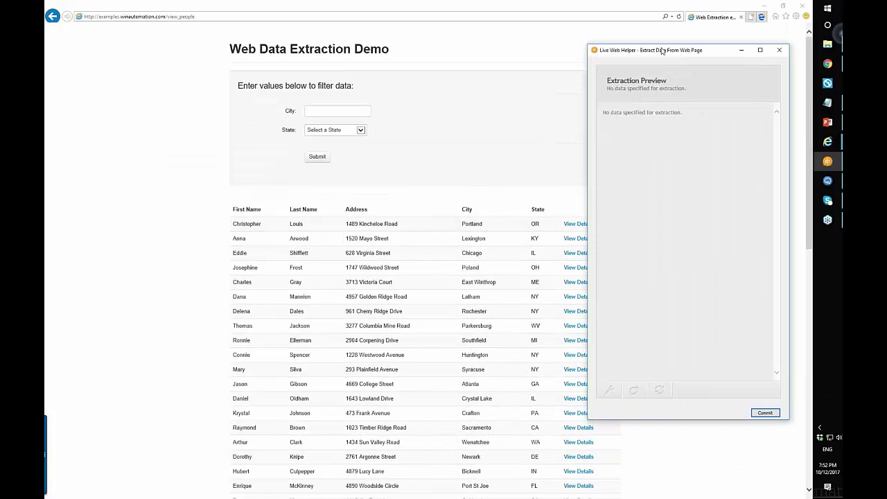
drag(662, 51, 684, 48)
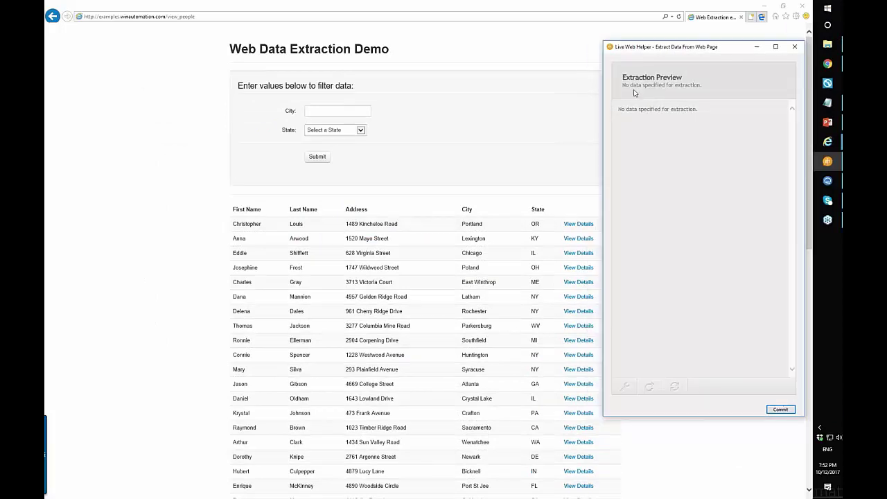
Extract the Last Name text from the first two rows of the people table to build a list of the column
right_click(299, 222)
mouse_move(350, 237)
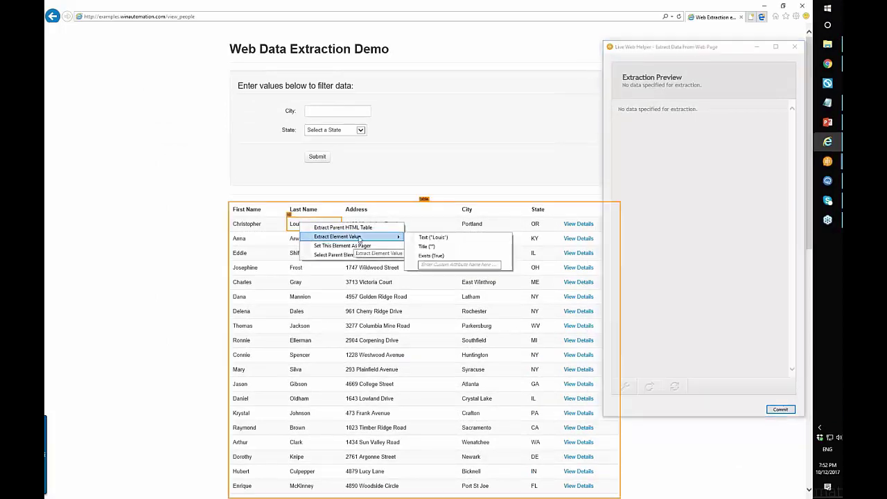
click(443, 238)
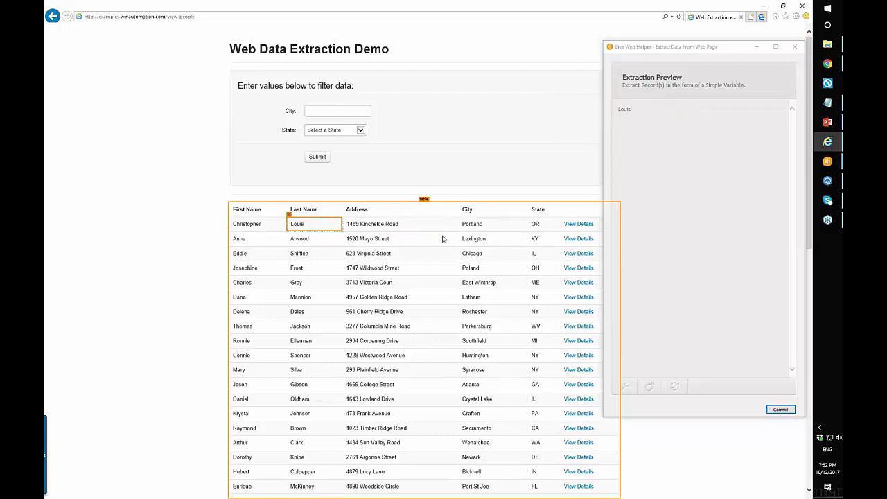
right_click(298, 238)
mouse_move(354, 254)
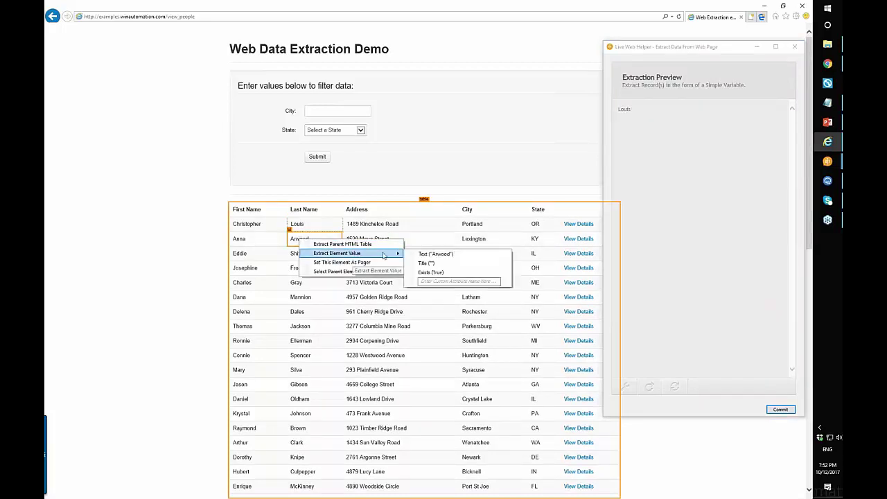
click(426, 255)
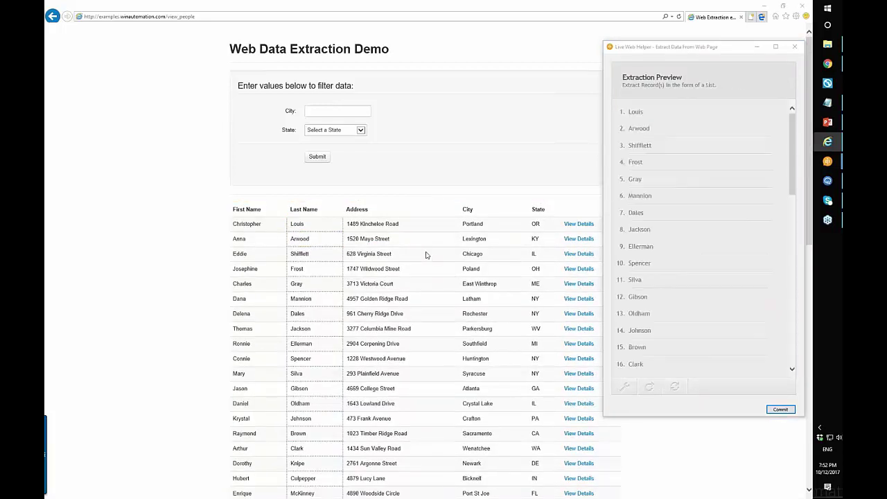
Extract the Href of the first row's View Details link alongside the last names, commit the extraction, and confirm the action in Robot Designer
right_click(581, 227)
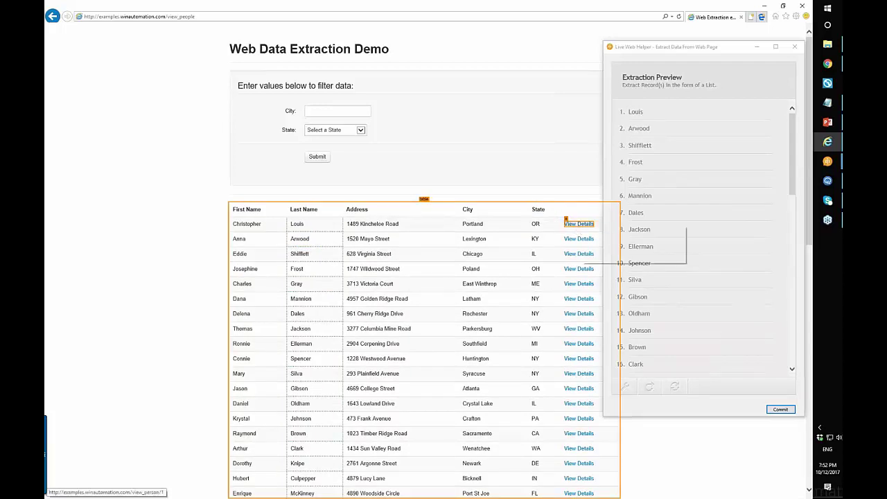
mouse_move(629, 239)
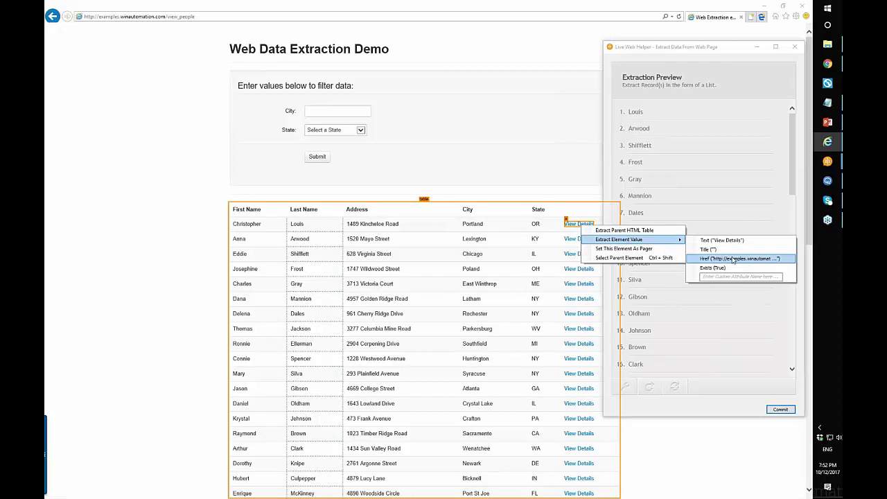
click(735, 258)
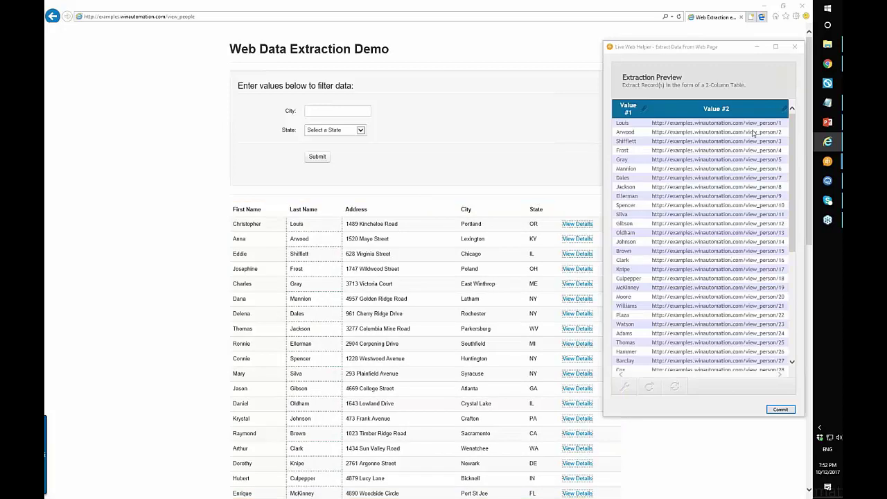
click(781, 410)
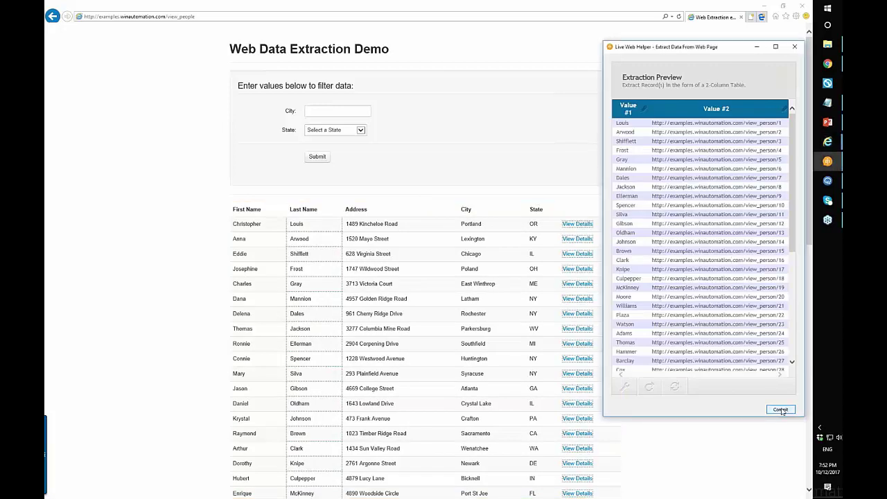
click(828, 161)
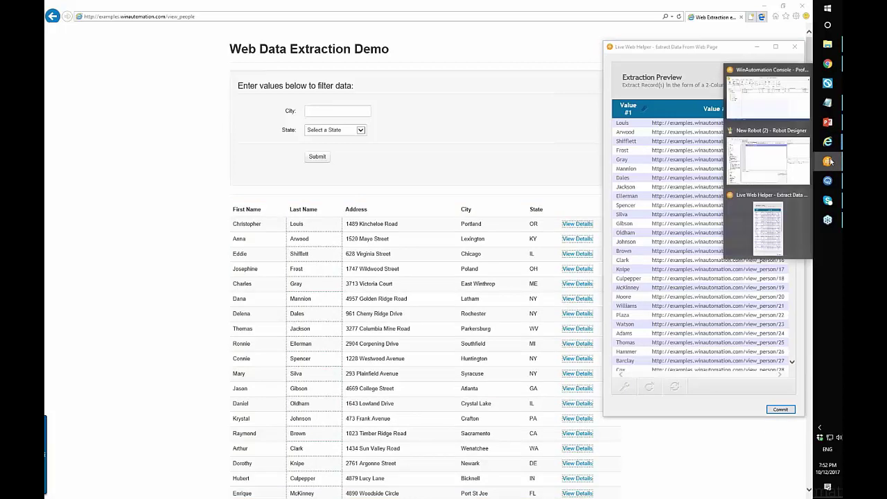
click(771, 163)
click(523, 383)
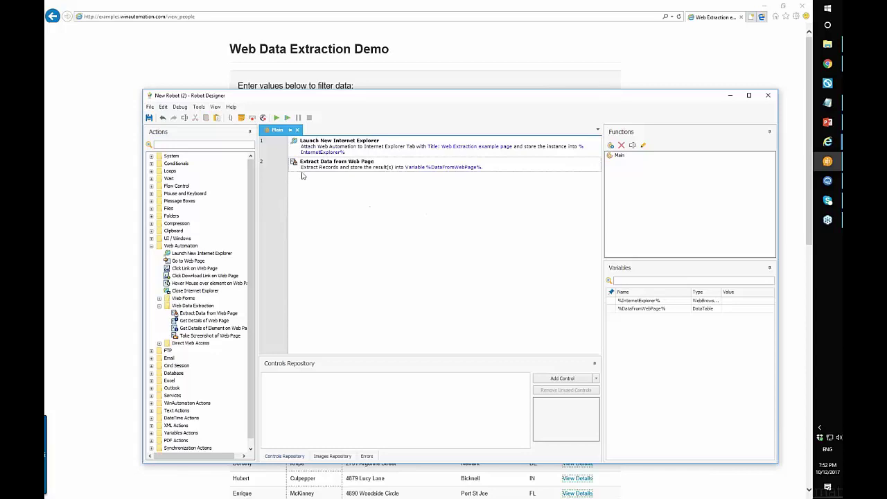
Run the robot and examine the extracted records stored in the %DataFromWebPage% variable
click(275, 119)
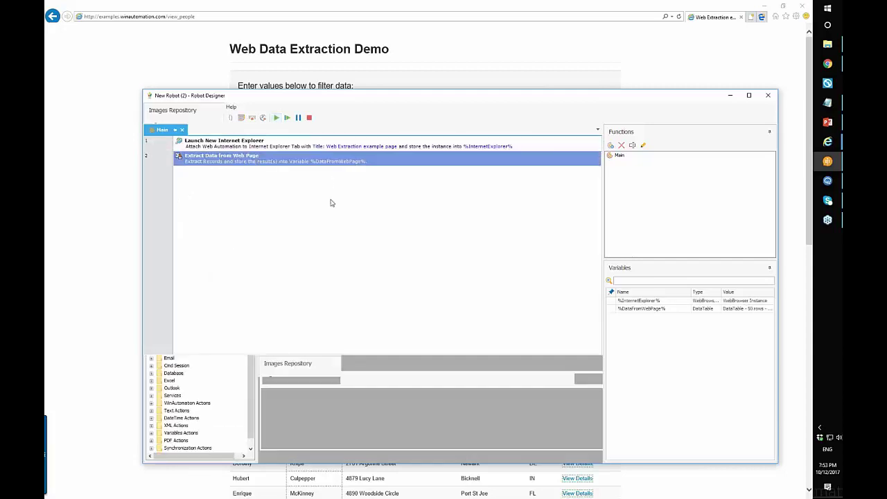
drag(602, 242, 552, 240)
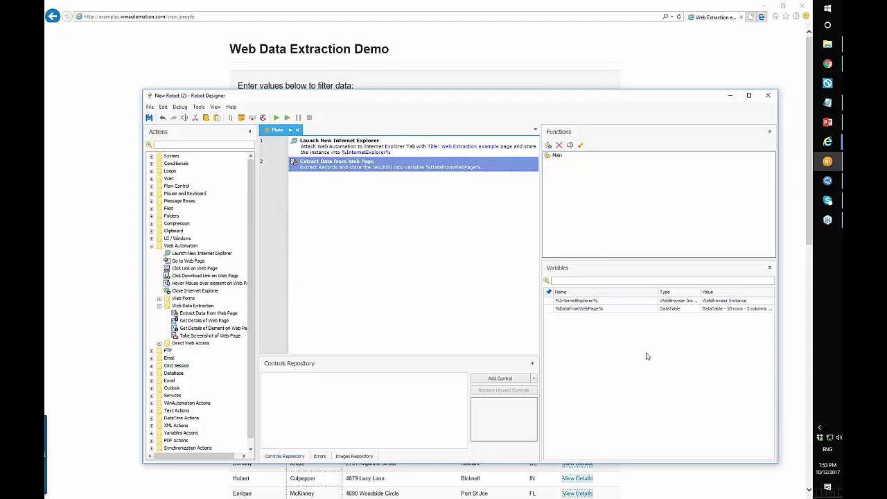
click(587, 309)
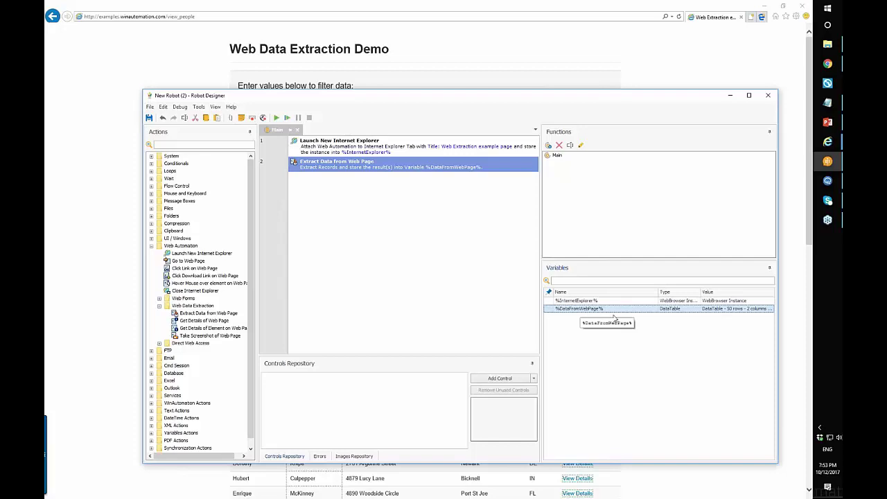
double_click(748, 312)
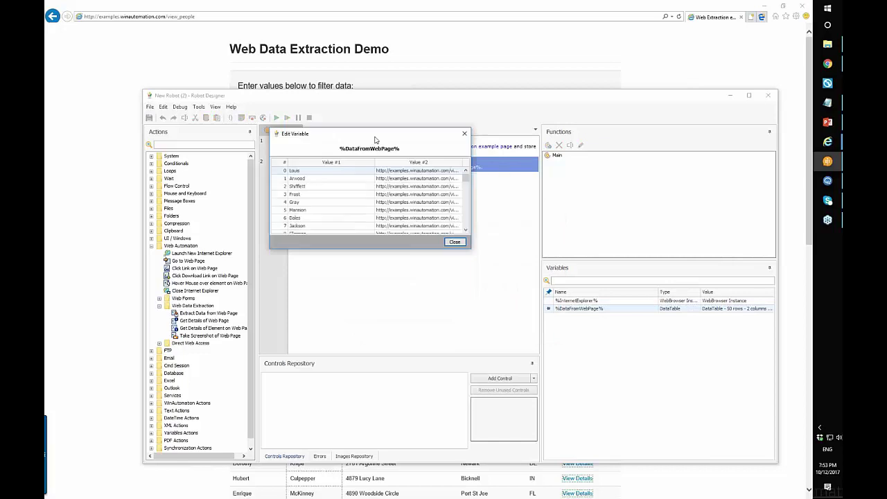
drag(520, 306, 773, 460)
scroll(486, 286, down, 5)
scroll(549, 312, up, 5)
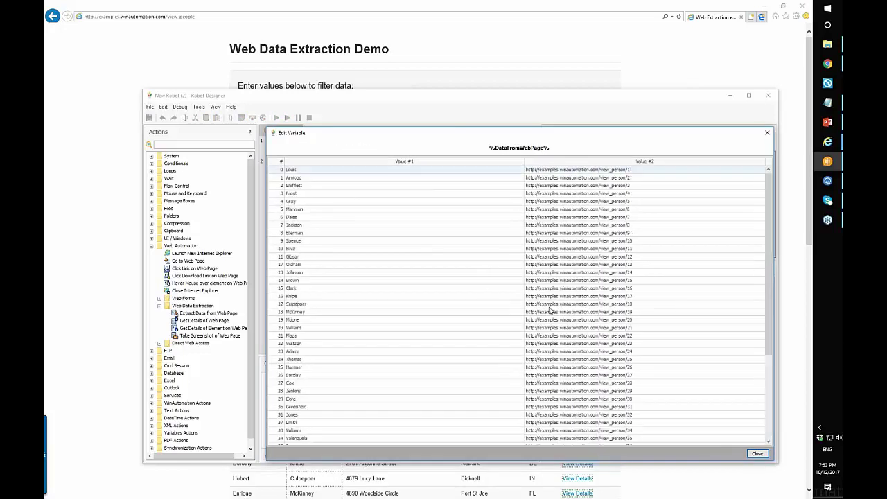
click(767, 139)
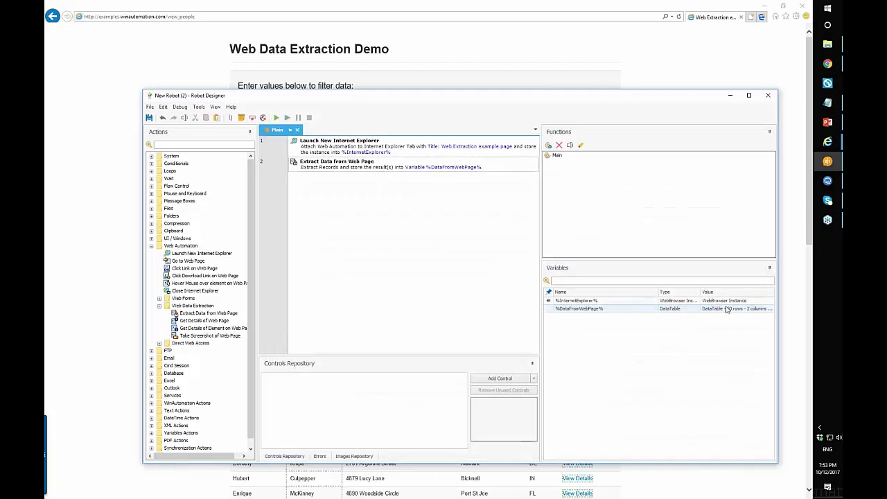
Add an If action after the extraction that checks whether %DataFromWebPage% Is Empty
click(151, 164)
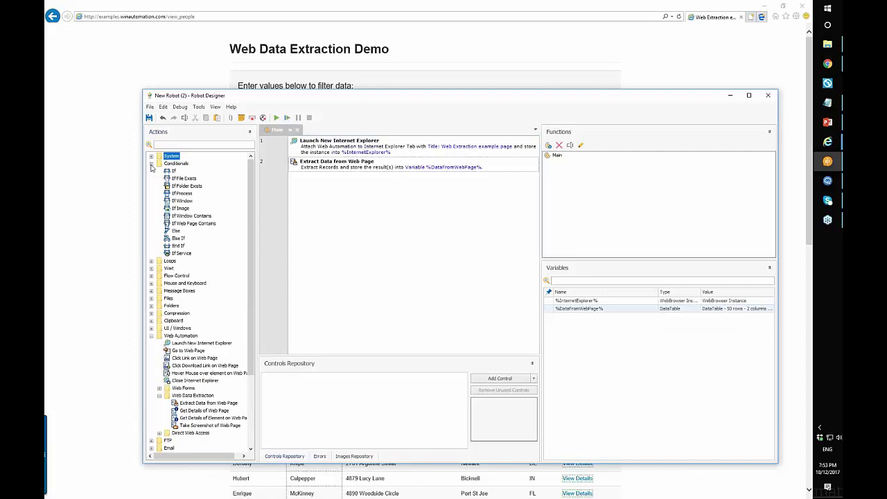
drag(174, 172, 367, 198)
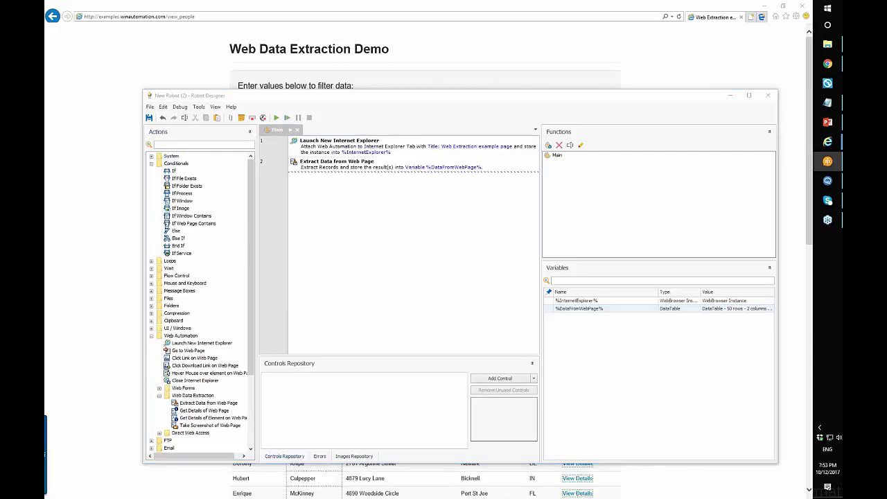
click(539, 256)
double_click(458, 298)
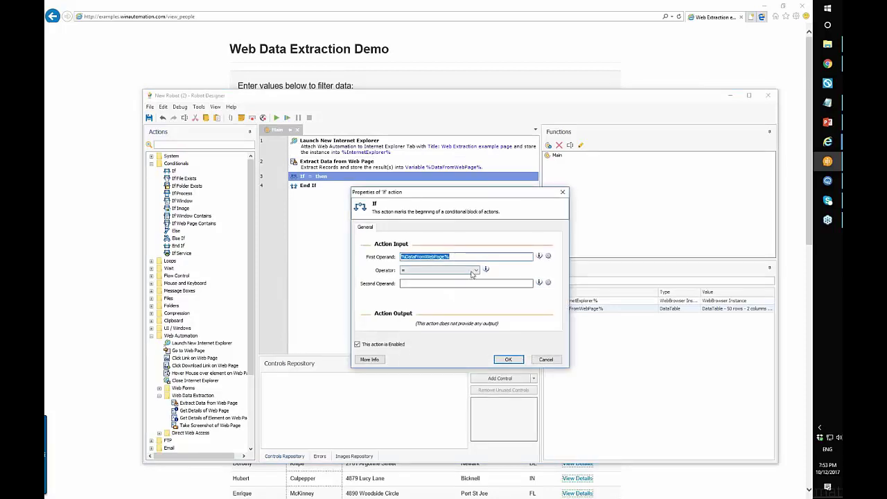
click(438, 270)
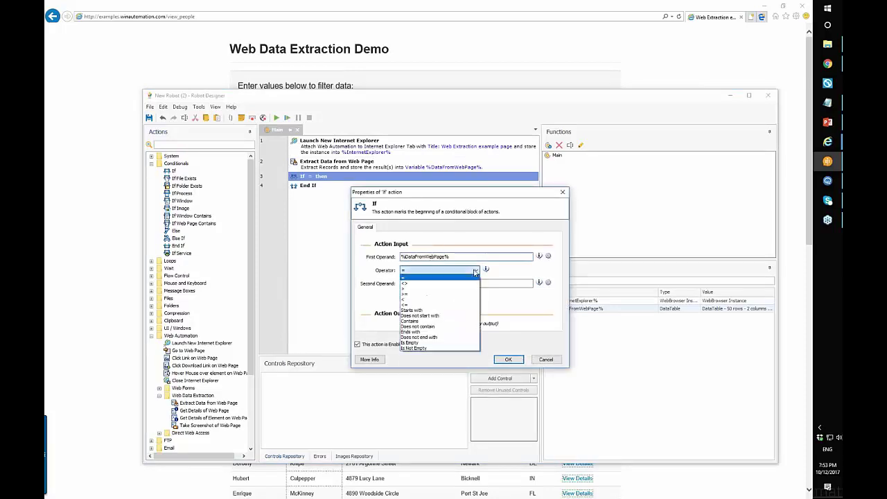
click(448, 342)
click(416, 256)
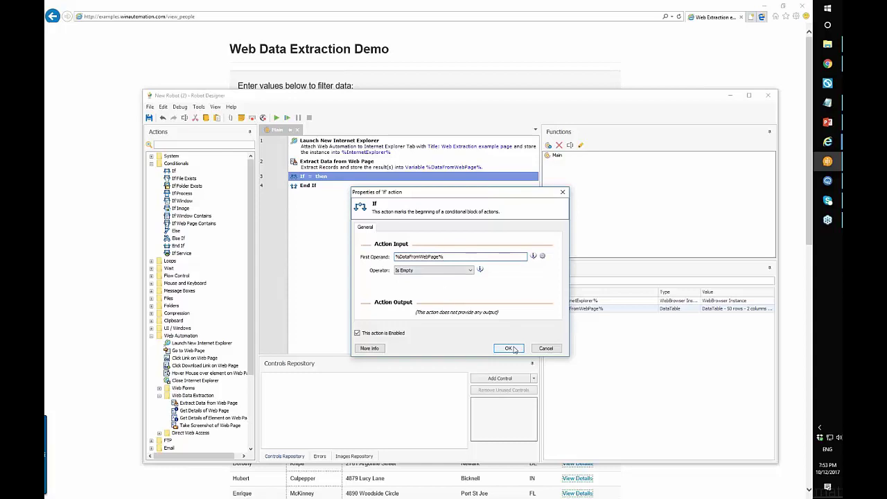
click(510, 349)
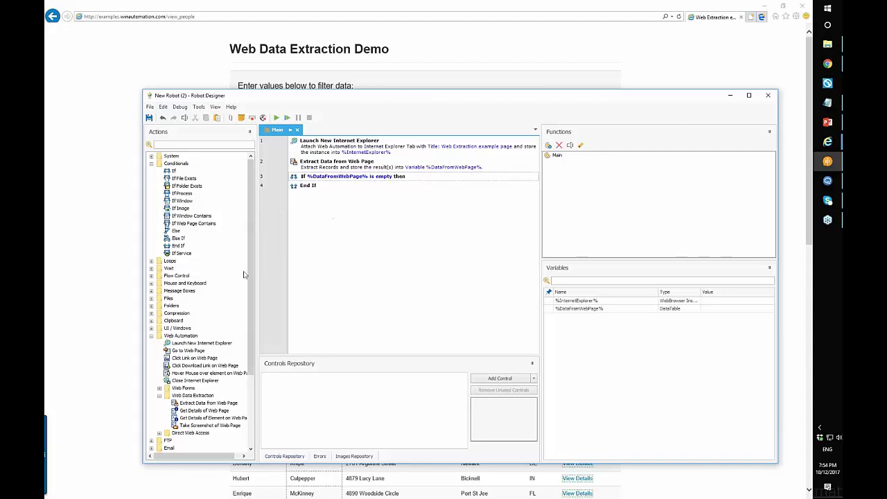
Disable all four actions of the Main function, from Launch New Internet Explorer through End If
click(151, 163)
click(332, 144)
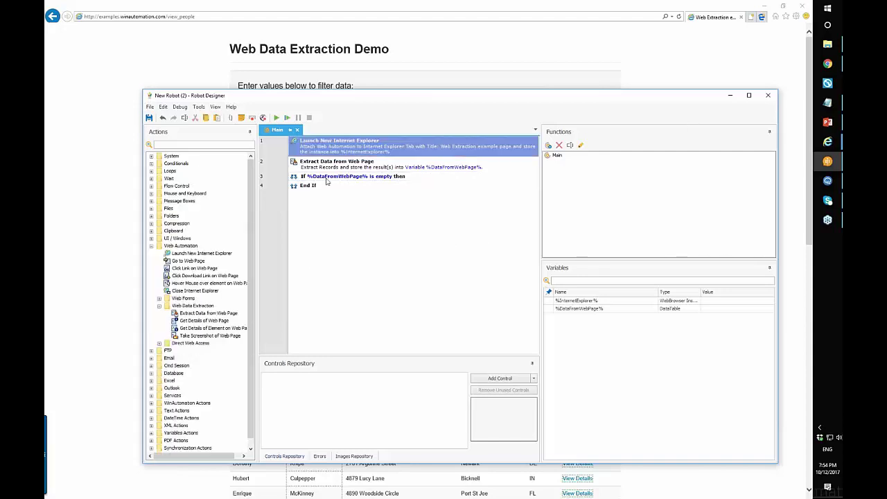
shift+click(312, 191)
right_click(335, 164)
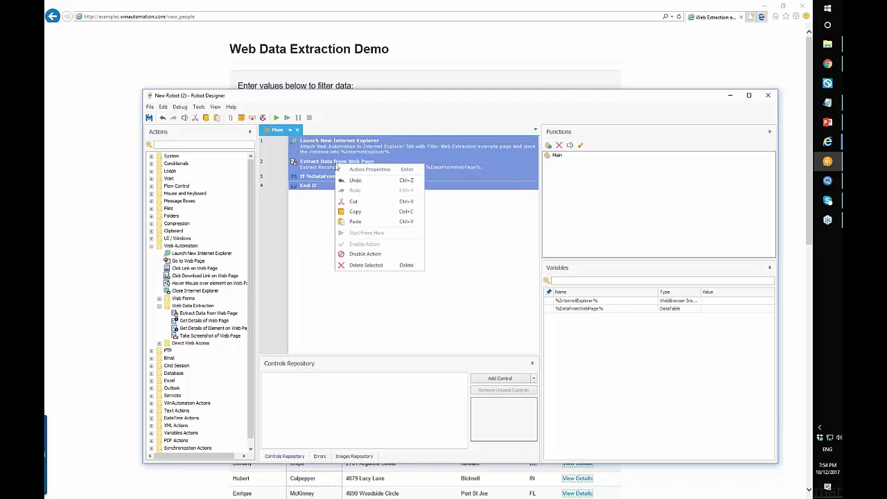
click(358, 252)
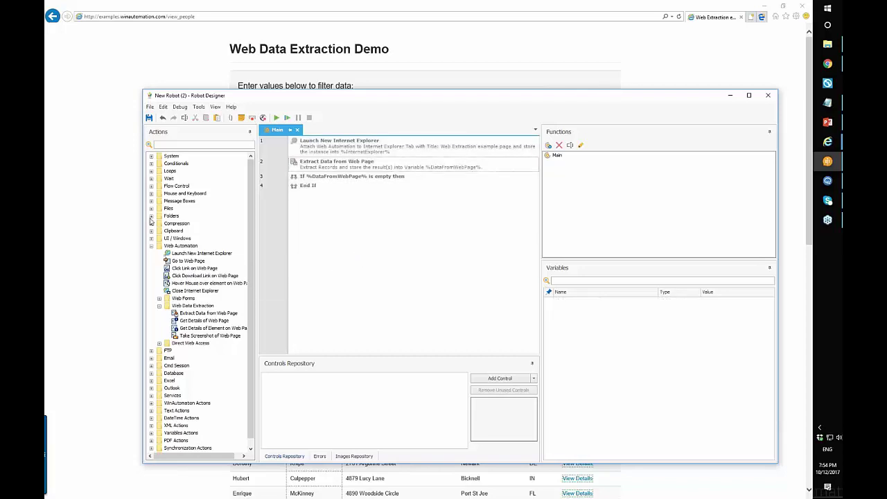
click(152, 217)
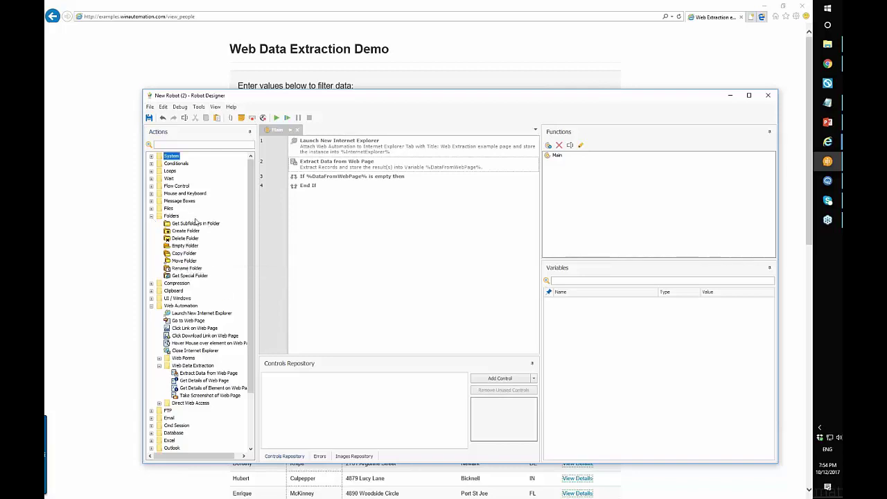
drag(197, 275, 347, 194)
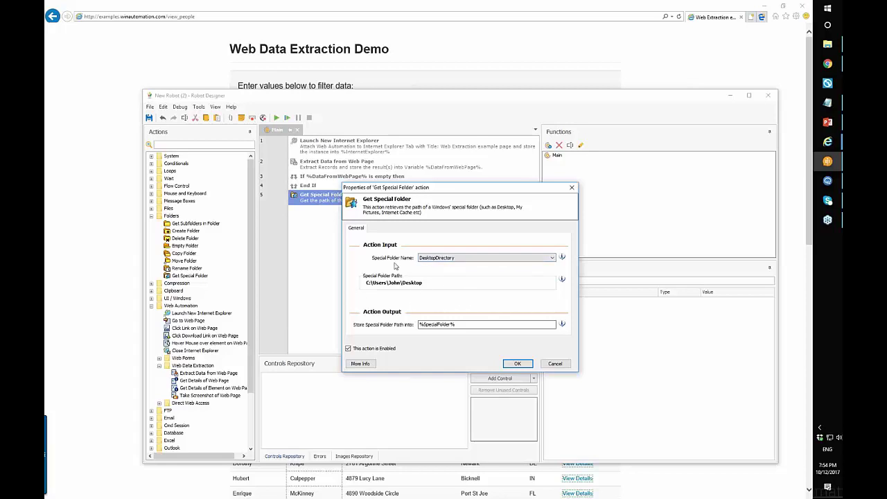
click(510, 257)
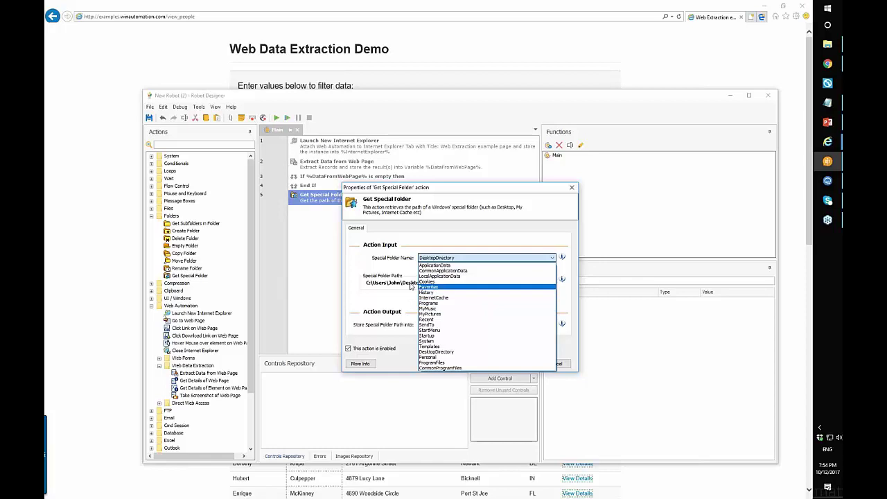
click(447, 352)
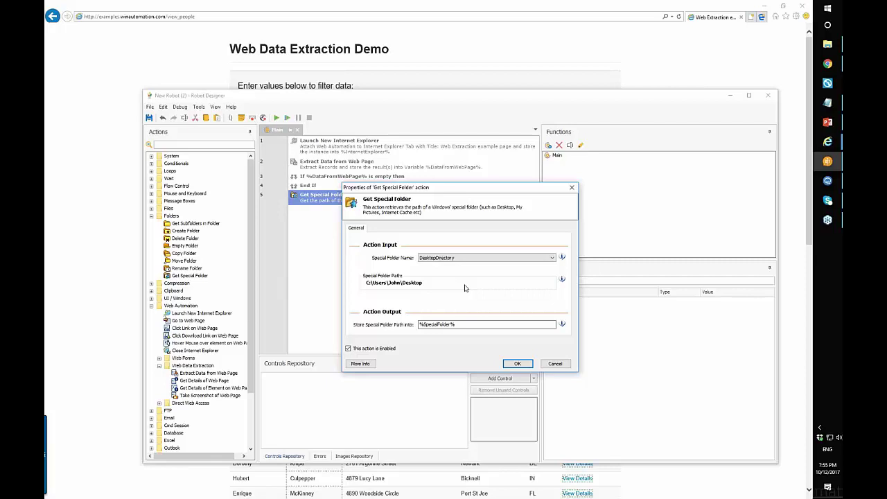
click(503, 258)
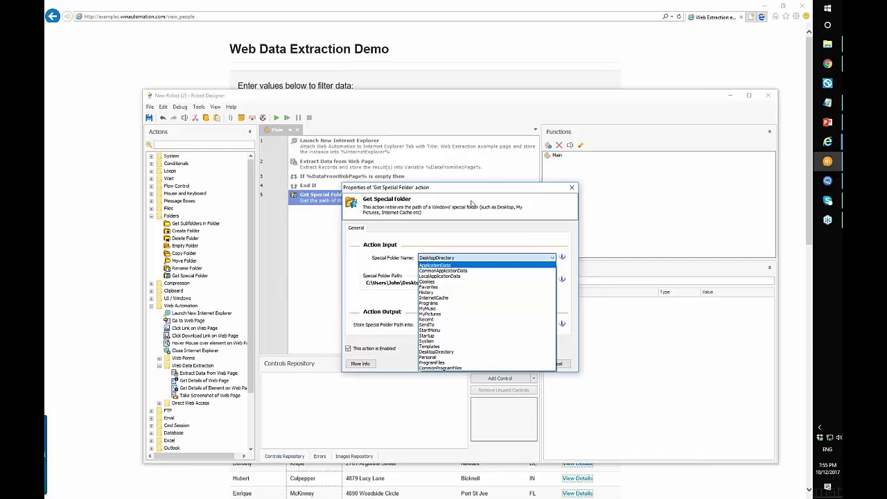
click(496, 205)
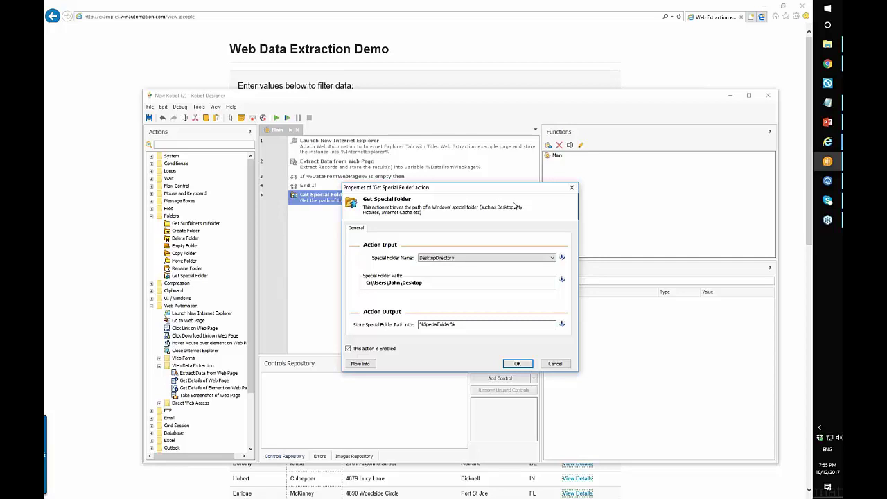
click(573, 188)
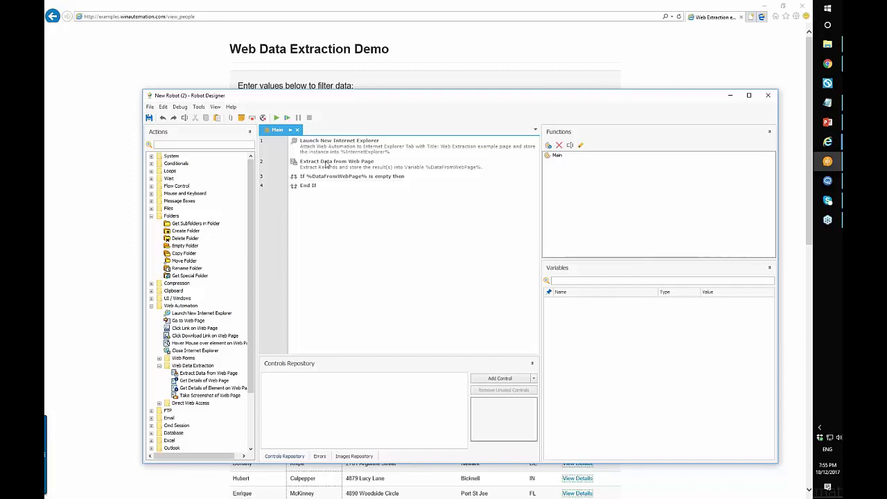
Enable the Launch New Internet Explorer action again and check its properties for attaching by the title Web Extraction example page
click(342, 149)
right_click(342, 150)
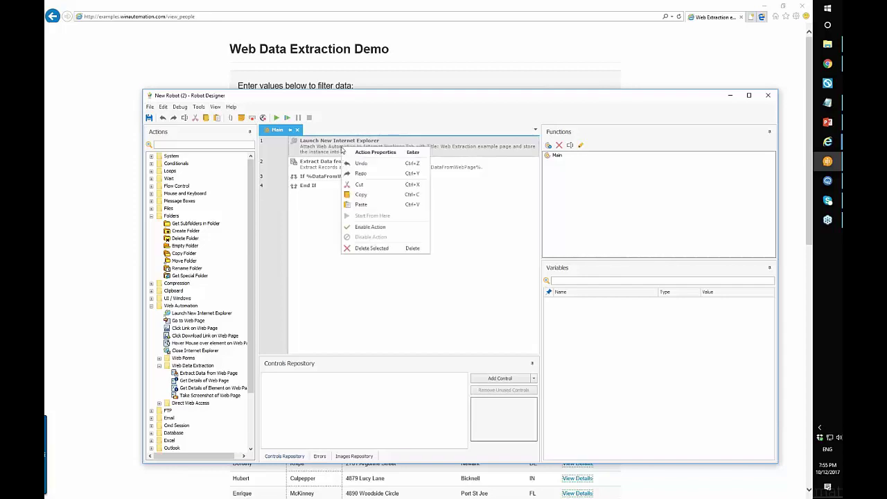
click(367, 205)
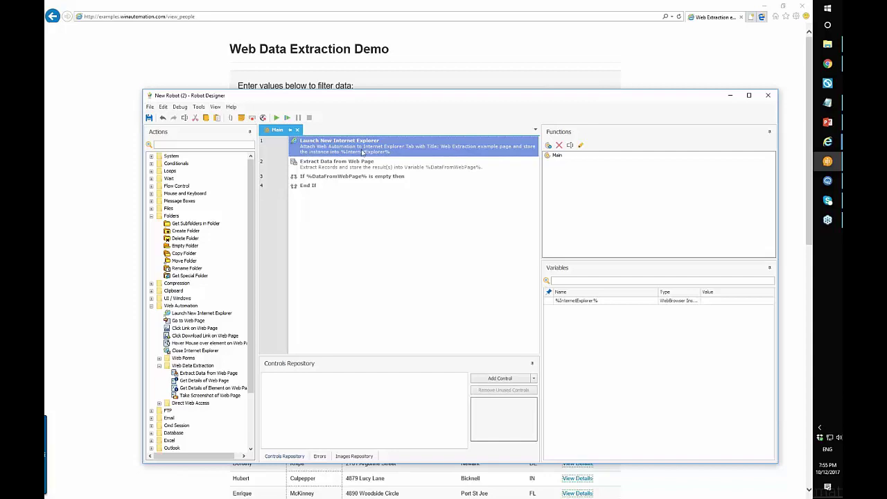
double_click(428, 138)
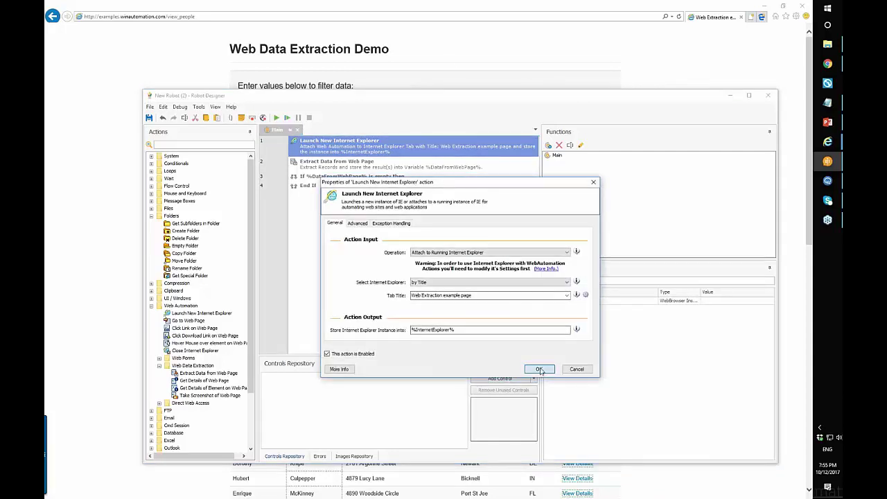
click(539, 370)
Add another Extract Data from Web Page action at the end and extract the First Name text from the people table's first row
click(151, 216)
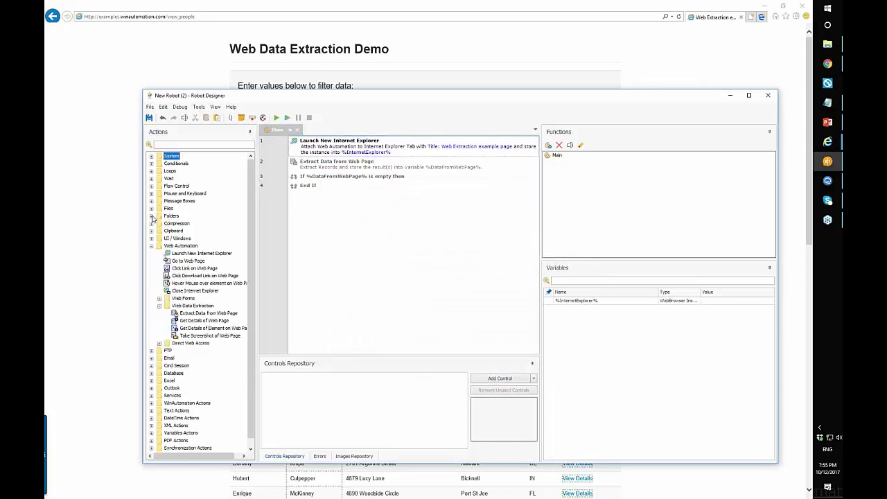
drag(208, 313, 333, 196)
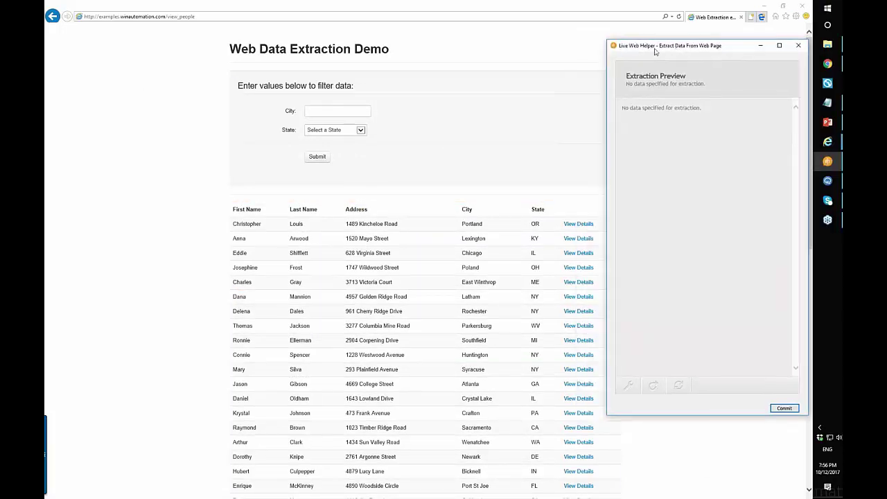
right_click(254, 223)
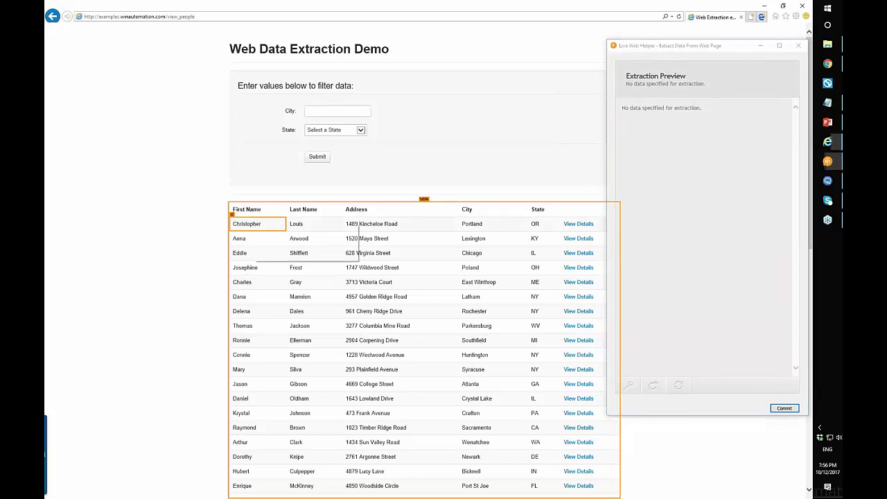
mouse_move(346, 237)
click(385, 238)
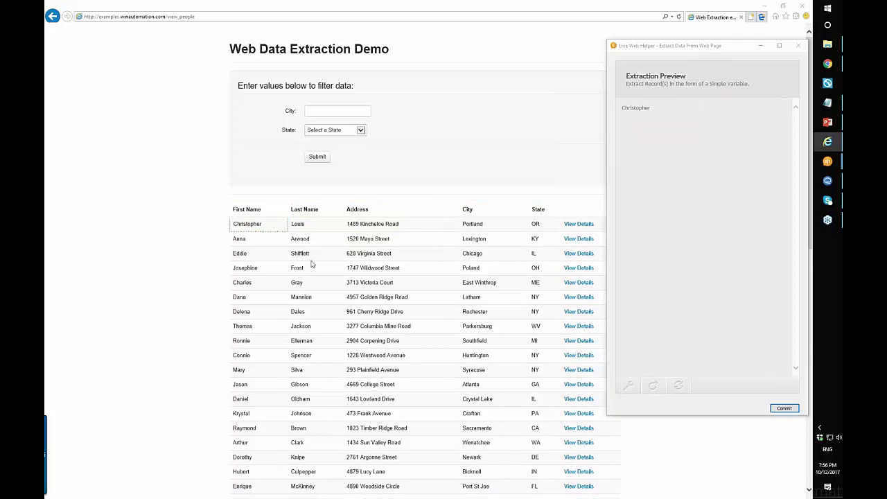
Commit the single-value extraction and save the action with its result stored in an Excel spreadsheet
click(783, 409)
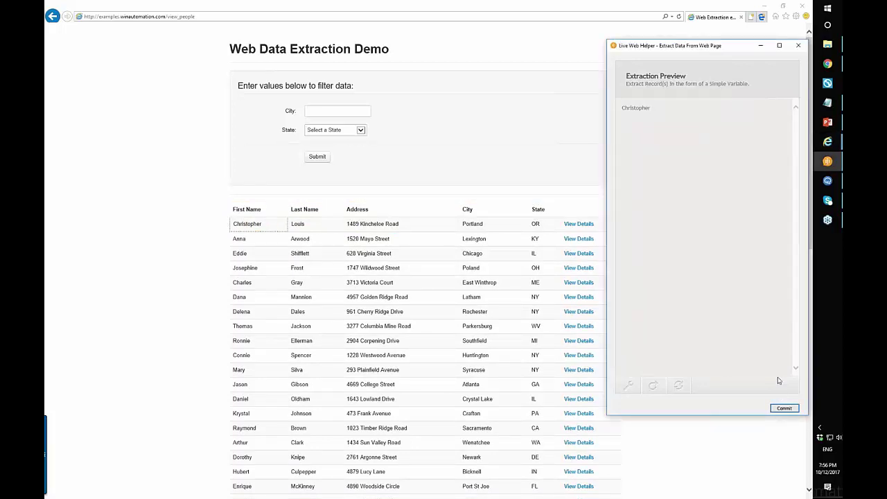
click(829, 163)
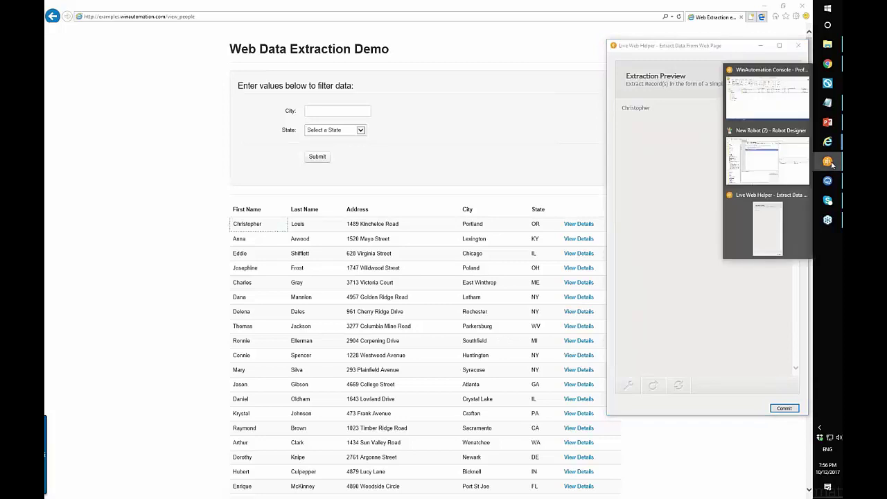
click(778, 161)
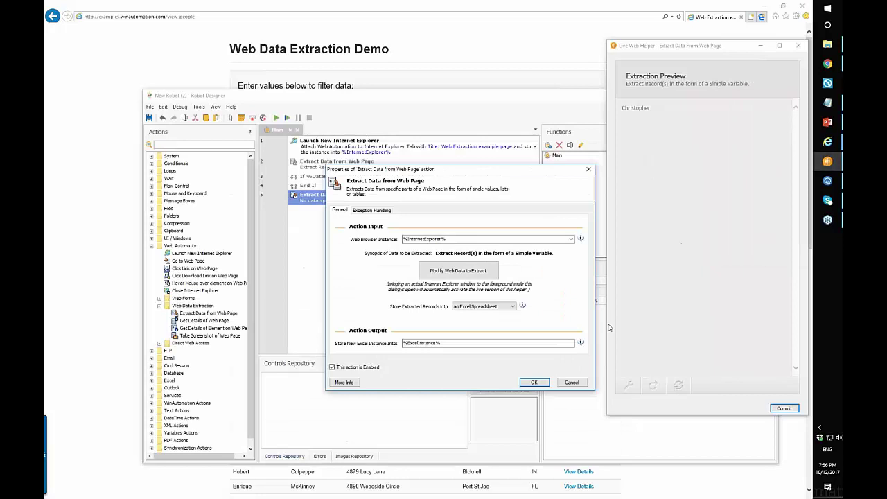
click(544, 384)
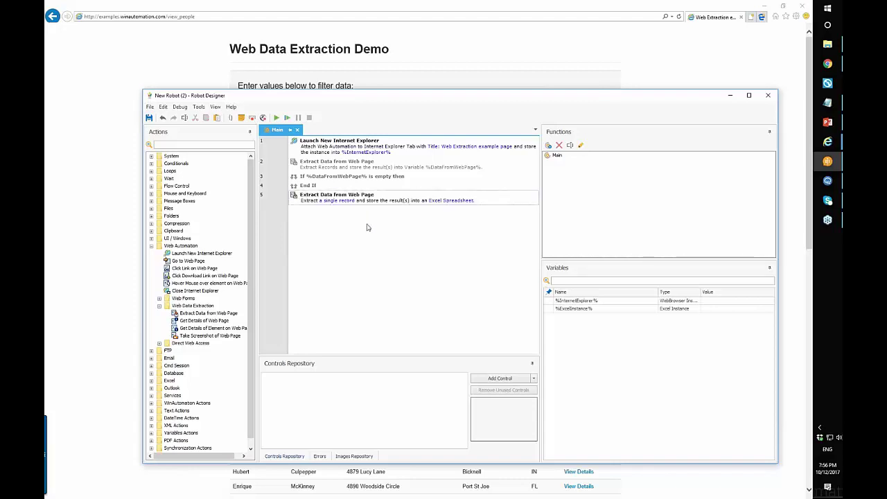
Examine the CSS selector and attribute in the advanced settings of the last Extract Data from Web Page action
click(372, 202)
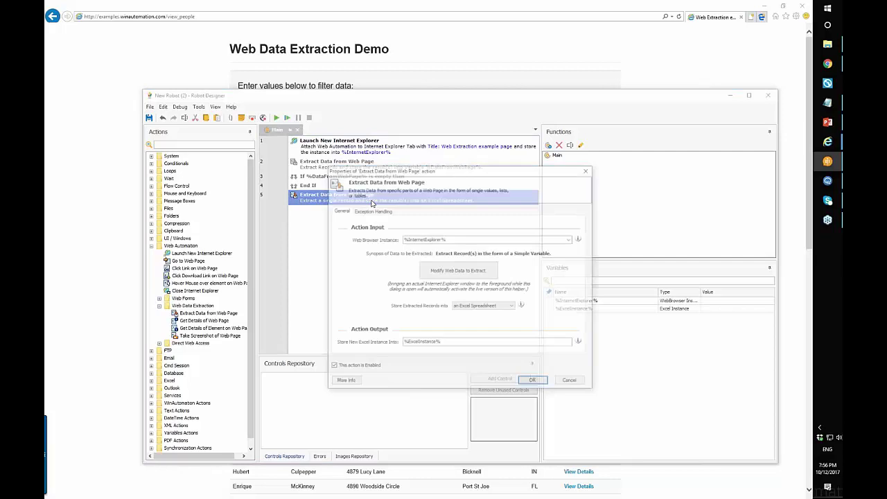
click(458, 275)
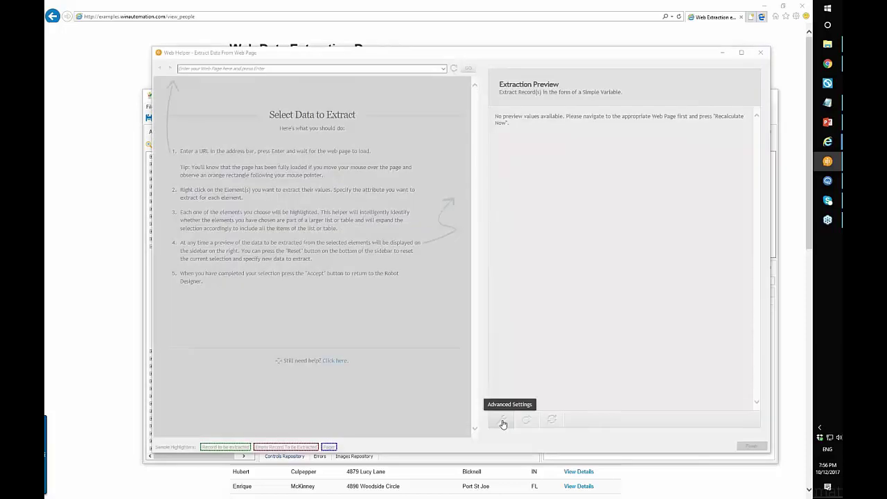
click(503, 422)
triple_click(401, 205)
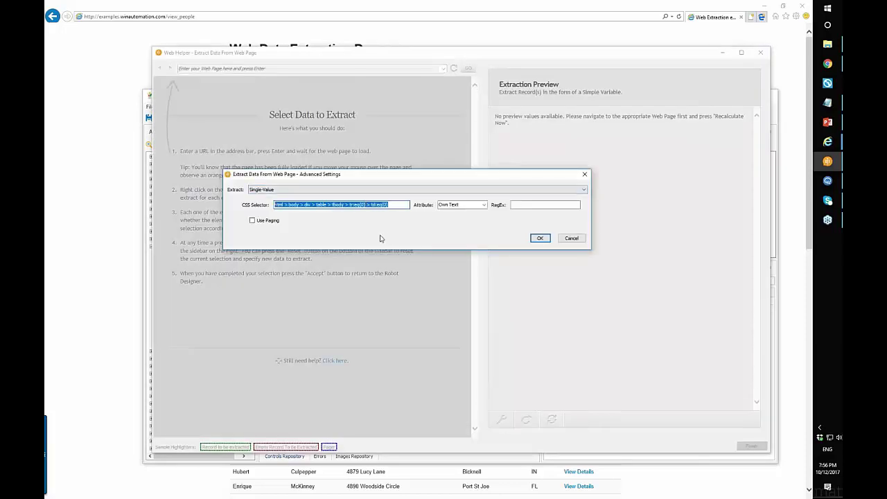
click(400, 205)
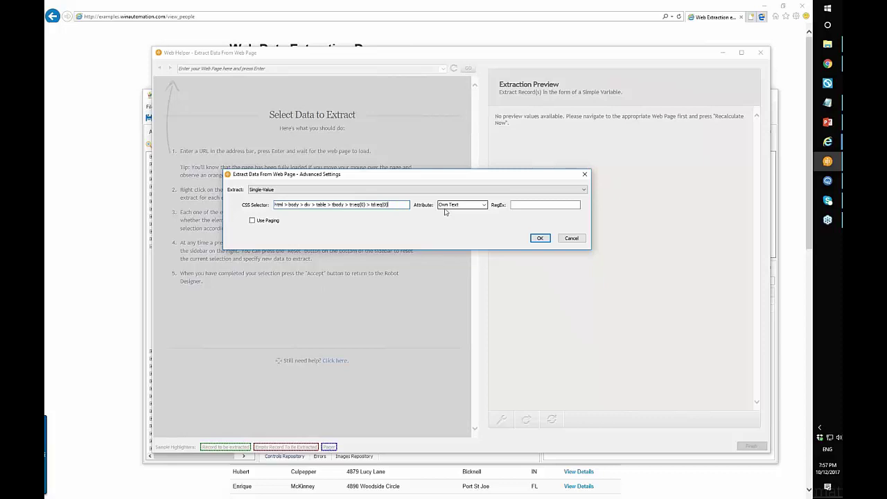
click(537, 238)
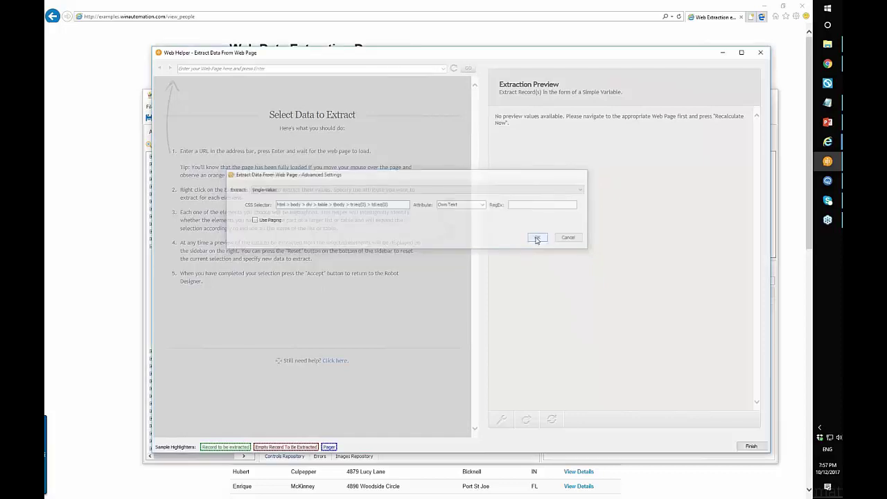
click(762, 54)
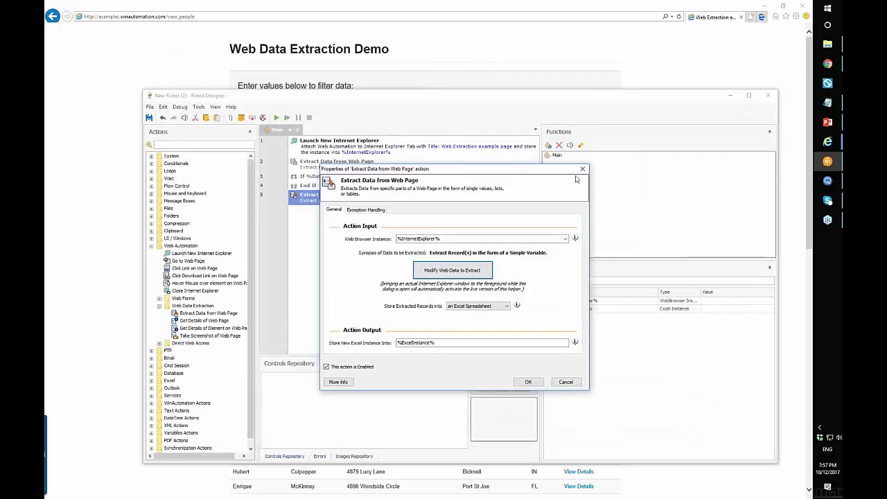
key(Return)
click(377, 254)
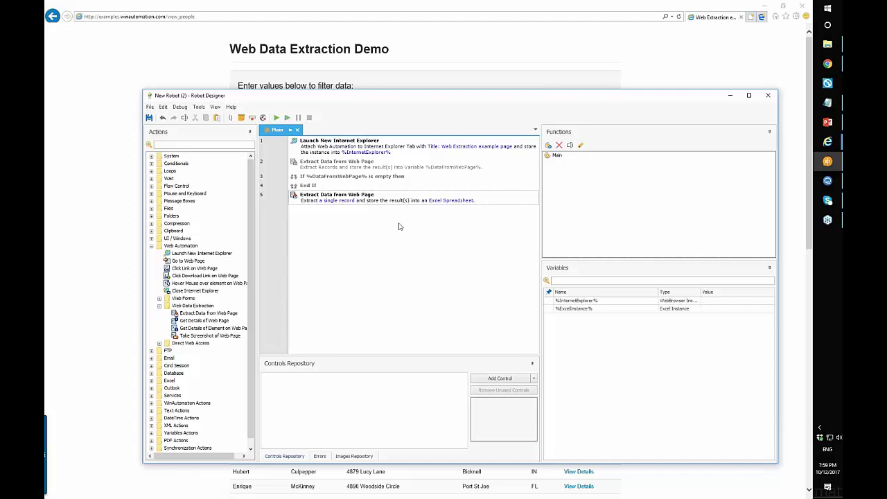
Reopen the last Extract Data from Web Page action and extract the entire people table from the live demo page
double_click(367, 200)
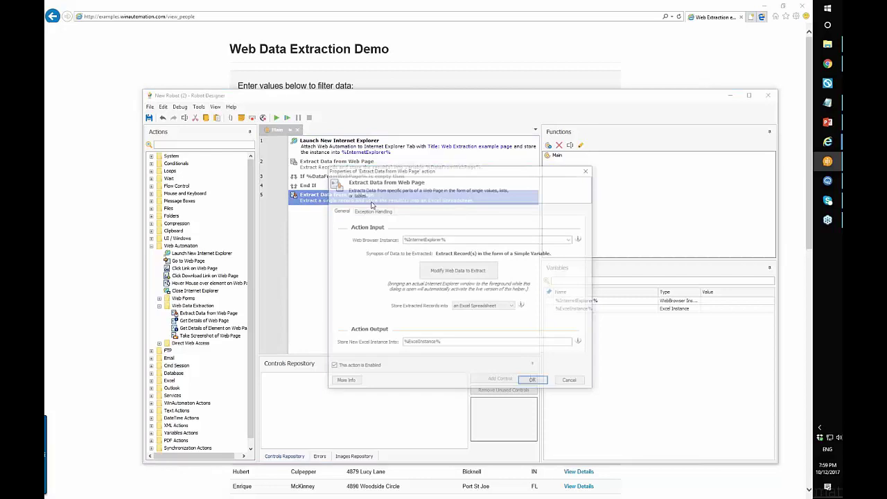
click(116, 181)
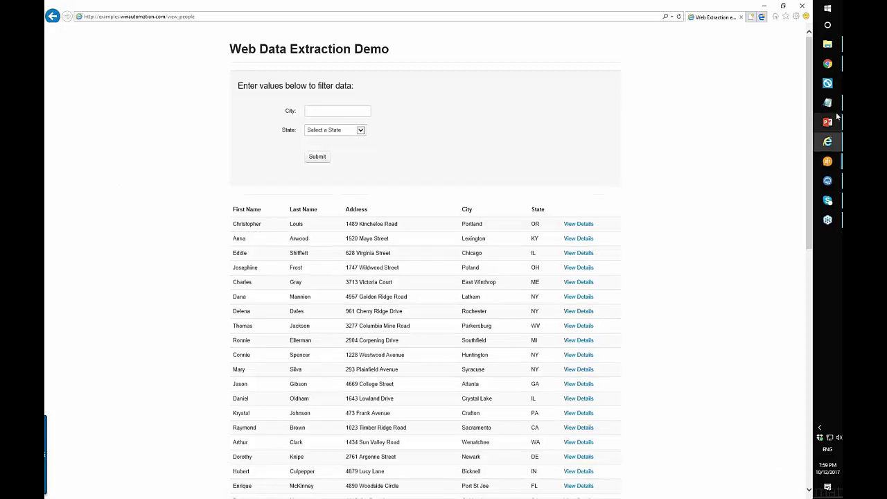
drag(682, 46, 693, 64)
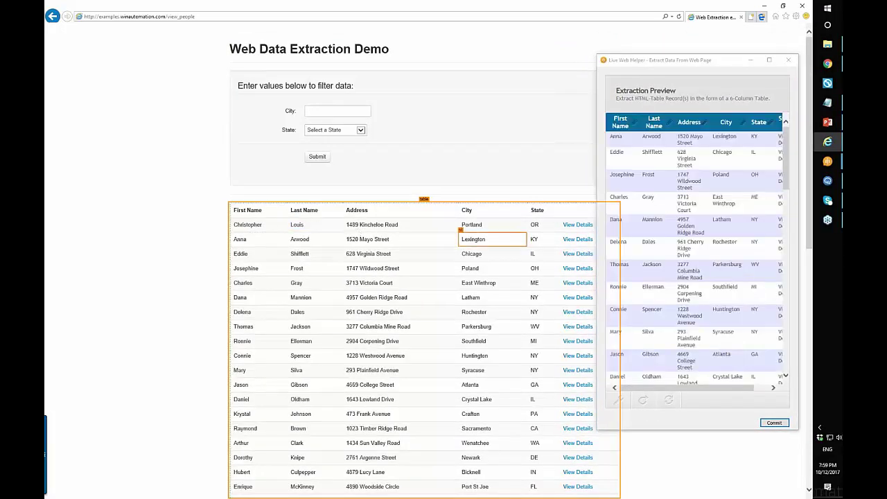
Set the next-page link (>) below the people table as the pager for multi-page extraction
scroll(498, 283, down, 5)
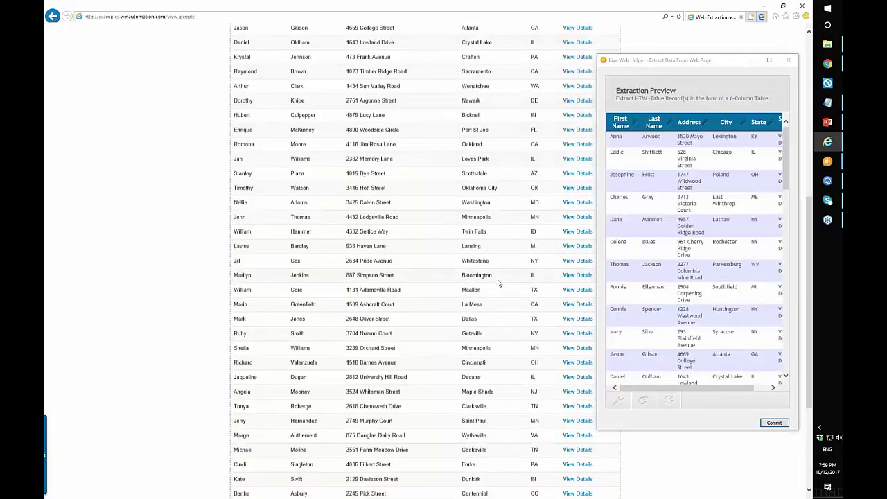
scroll(497, 283, down, 2)
right_click(587, 434)
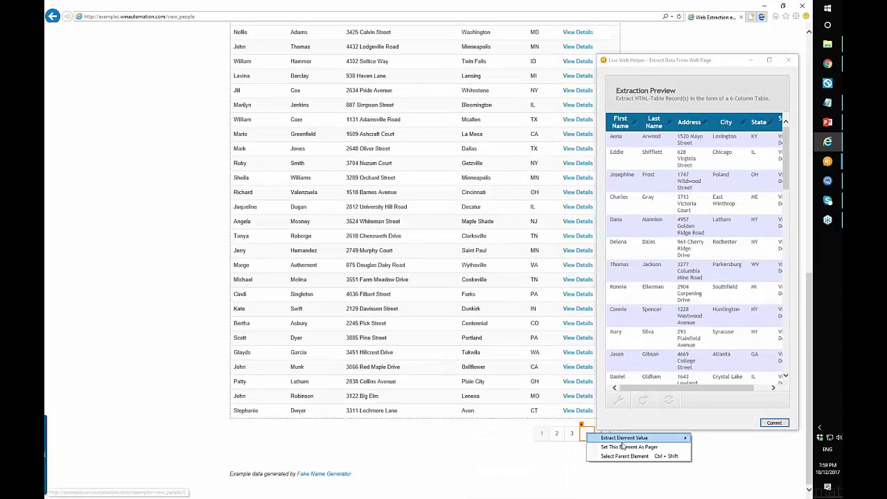
click(622, 447)
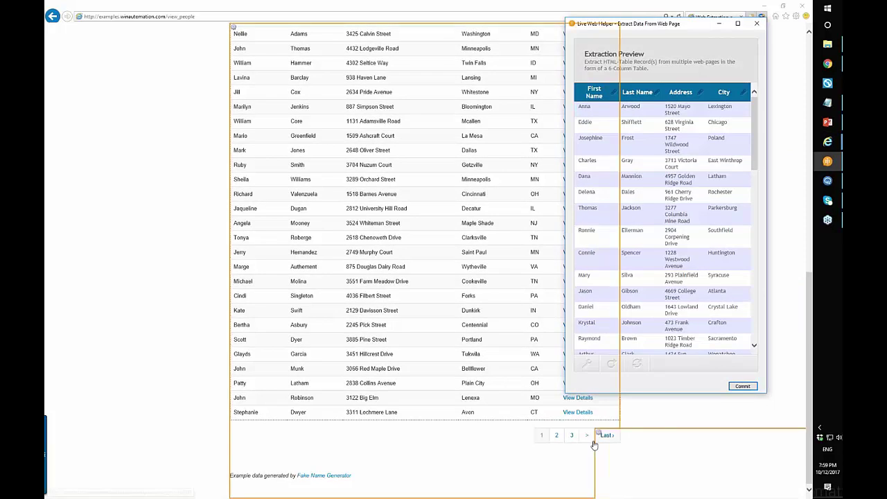
Go to the last page of the people table and examine the page links at its end
click(603, 440)
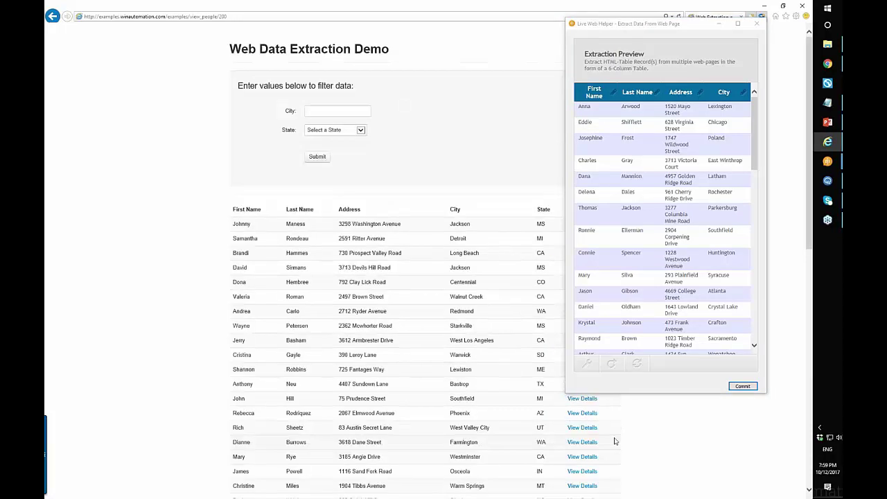
scroll(614, 440, down, 3)
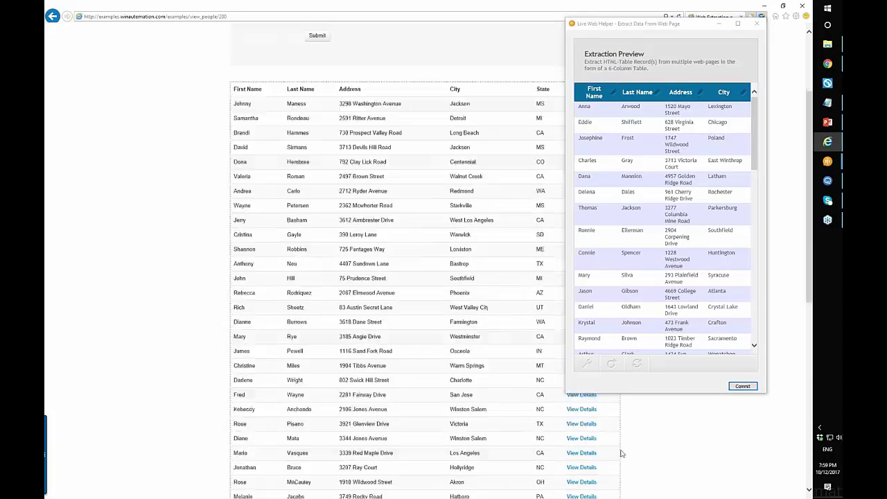
scroll(621, 453, down, 10)
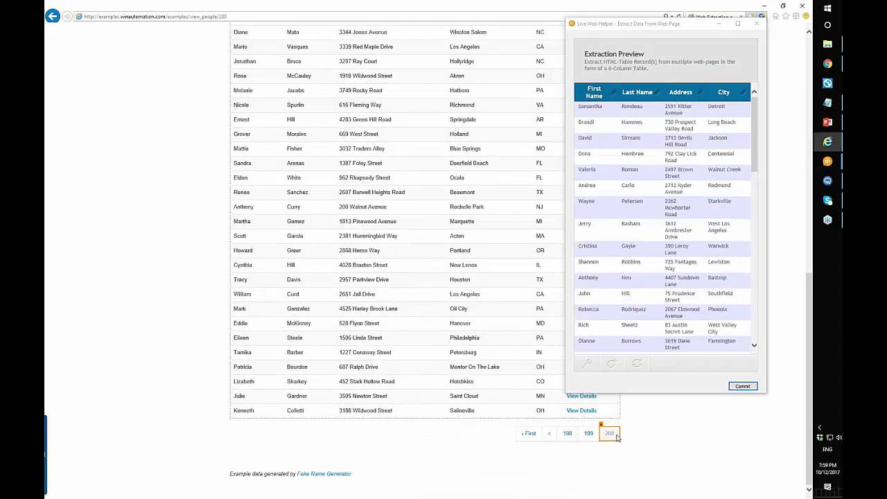